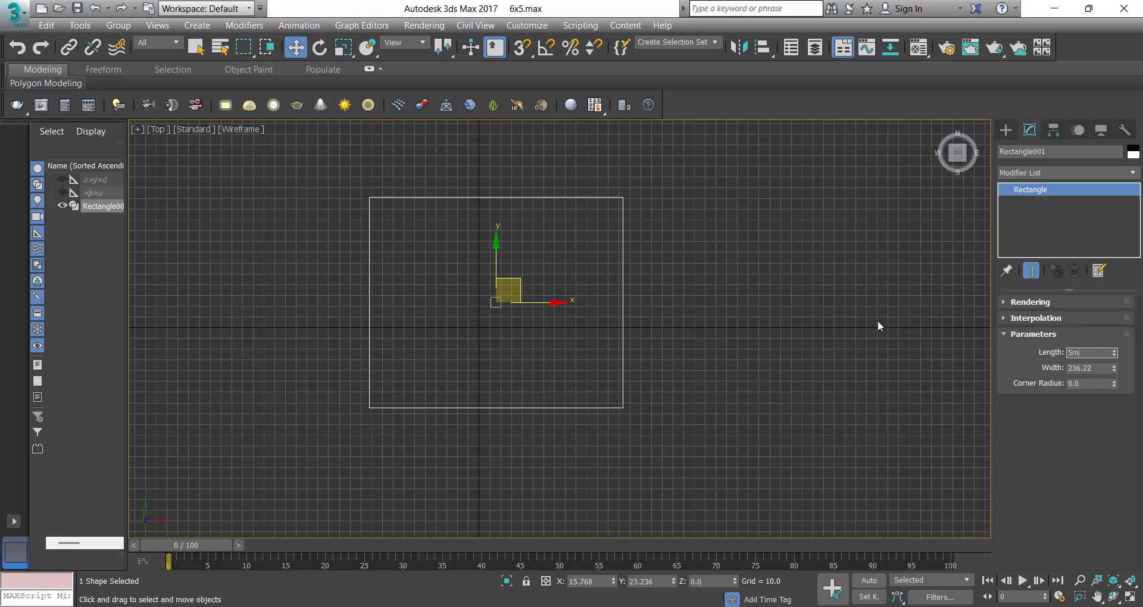
Set the display units to US Standard with Decimal Feet
click(527, 25)
click(539, 218)
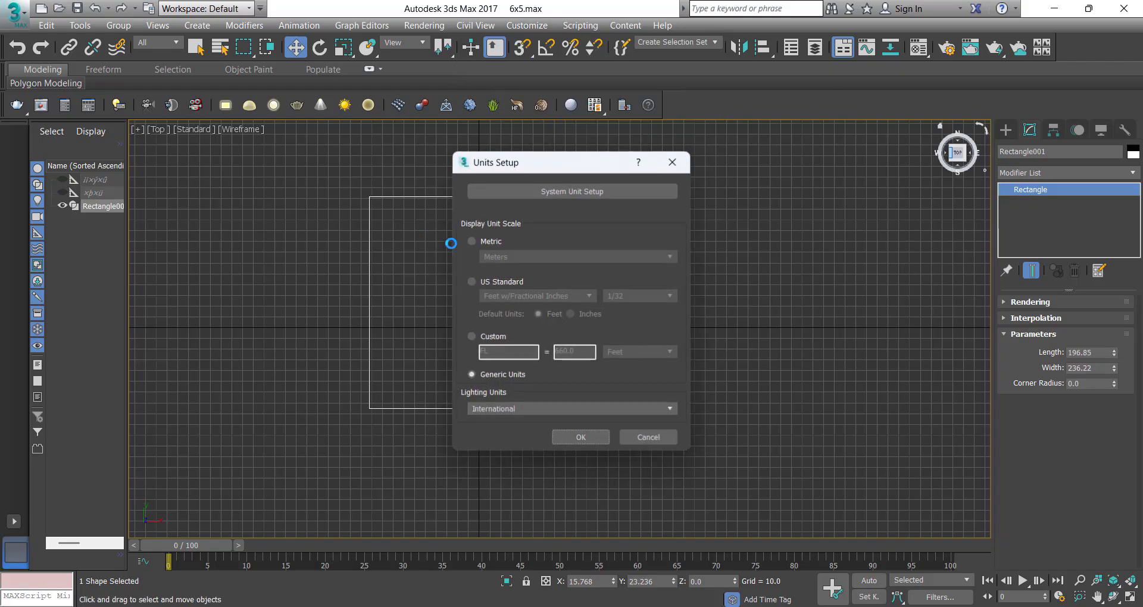
click(483, 283)
click(524, 296)
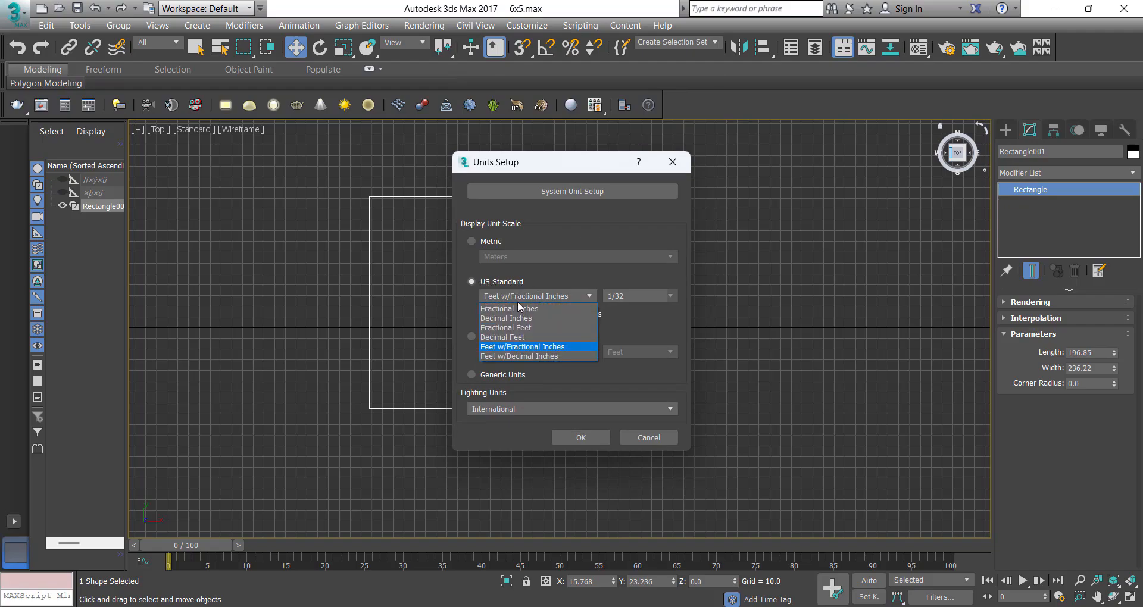
click(503, 337)
click(581, 439)
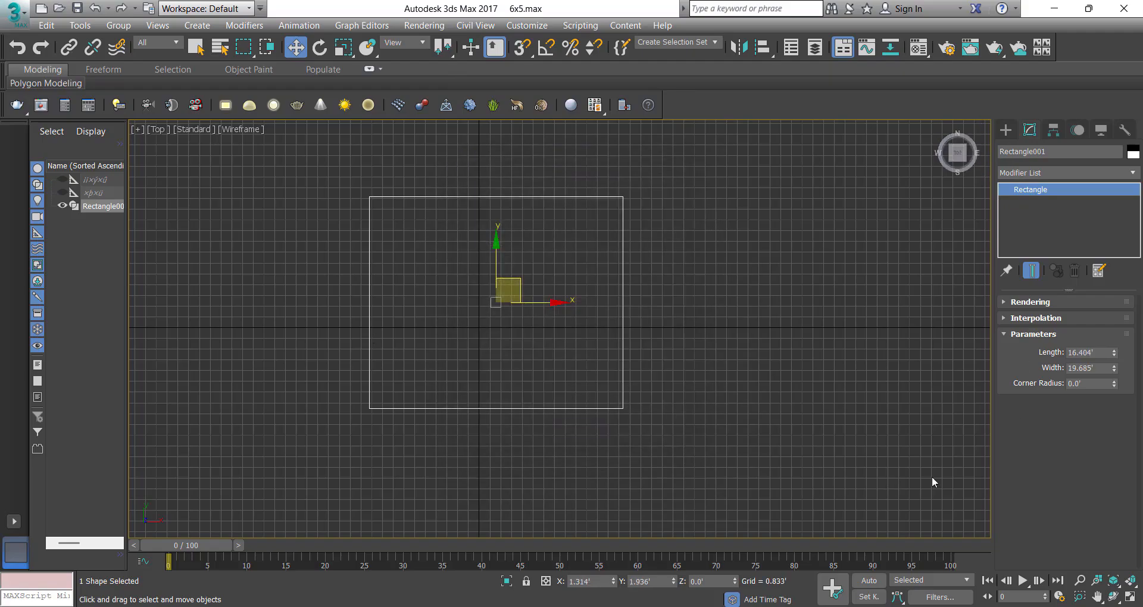
Place the rectangle at the world origin by setting its X and Y position to 0
drag(1098, 355, 1035, 356)
drag(1110, 373, 896, 344)
drag(604, 583, 389, 574)
text(0)
key(Tab)
text(0)
key(Return)
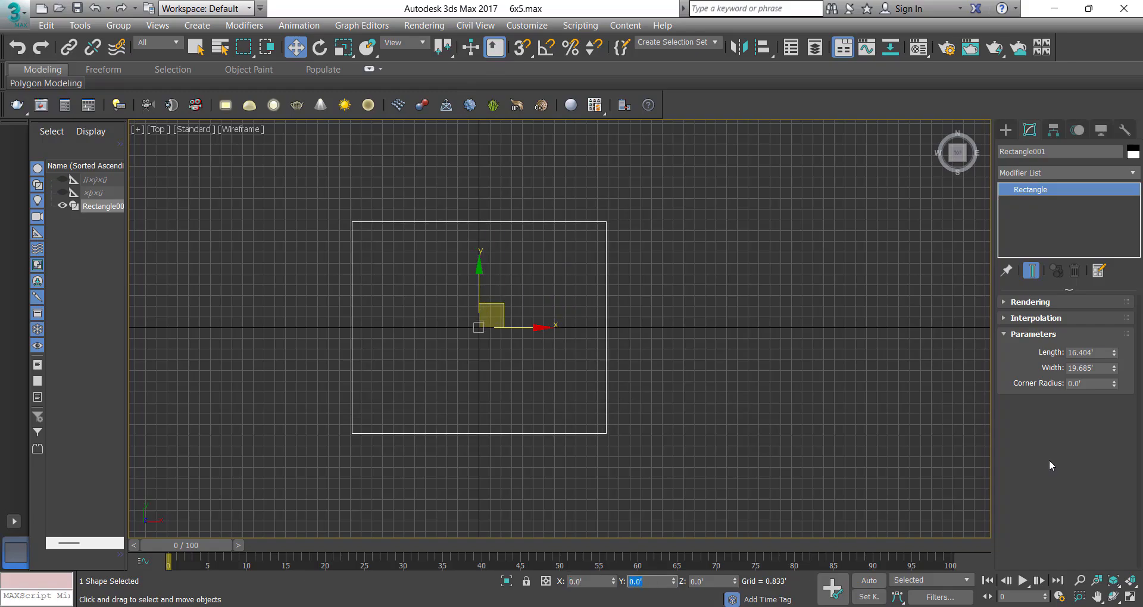
Apply an Extrude modifier to the rectangle with an amount of 2 inches (0.167')
click(1041, 172)
text(ex)
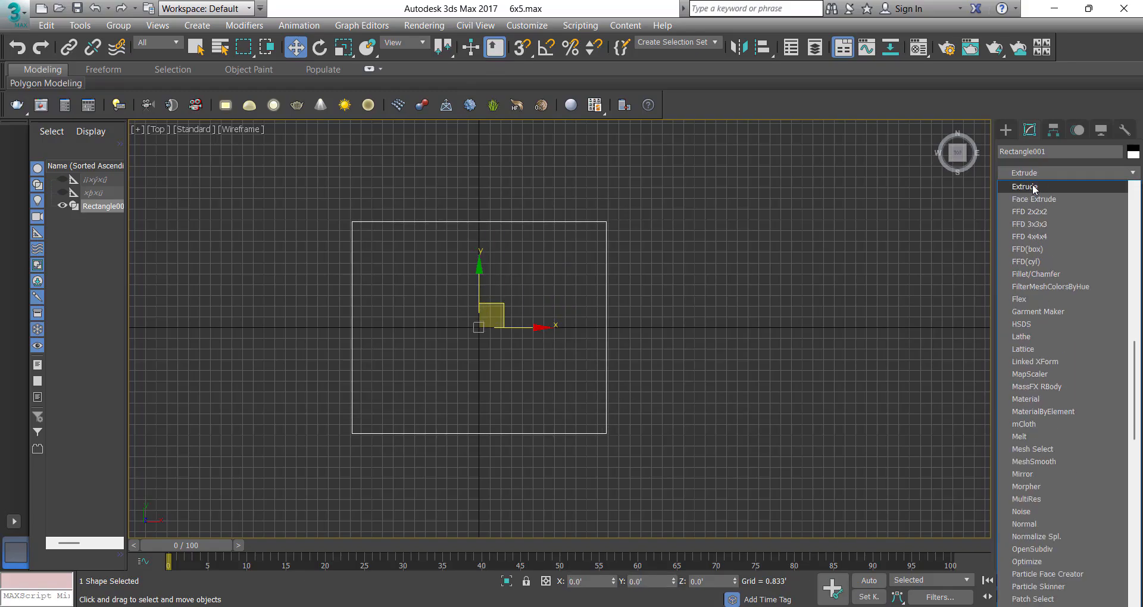
click(1032, 184)
key(f)
click(1070, 321)
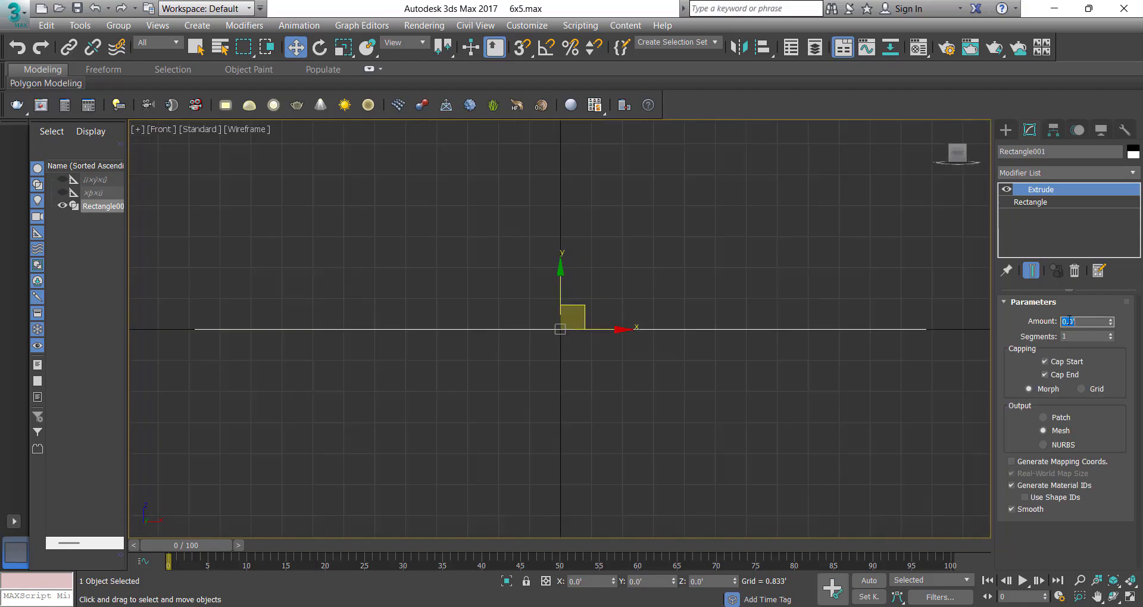
text(2)
key(Return)
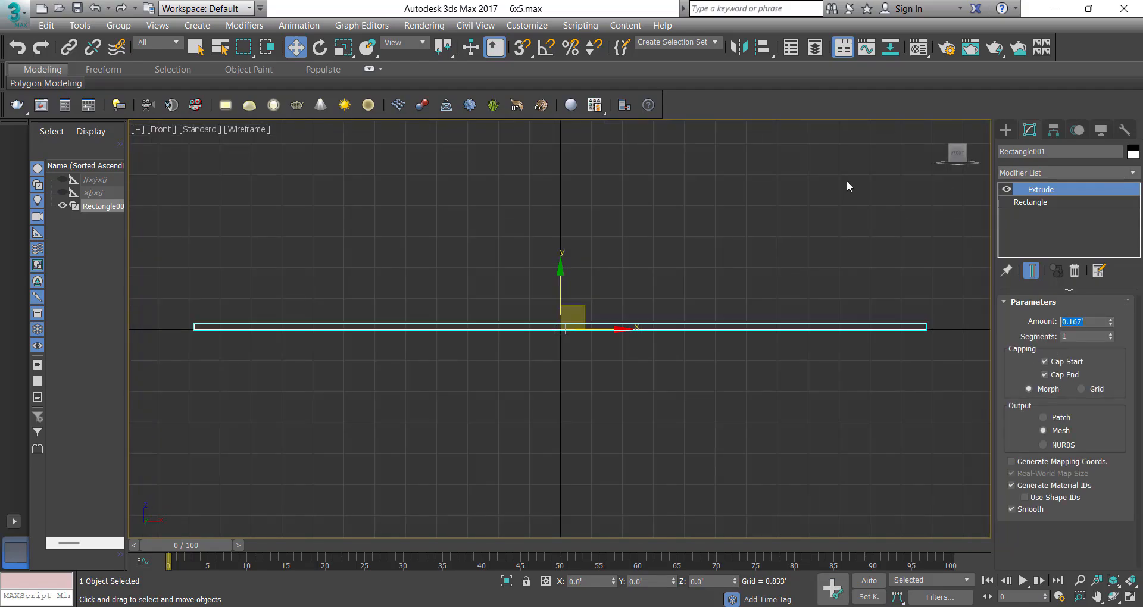
Turn on 2.5D snapping to vertices and midpoints instead of grid points, with axis constraints enabled
drag(524, 52, 524, 94)
scroll(587, 318, up, 3)
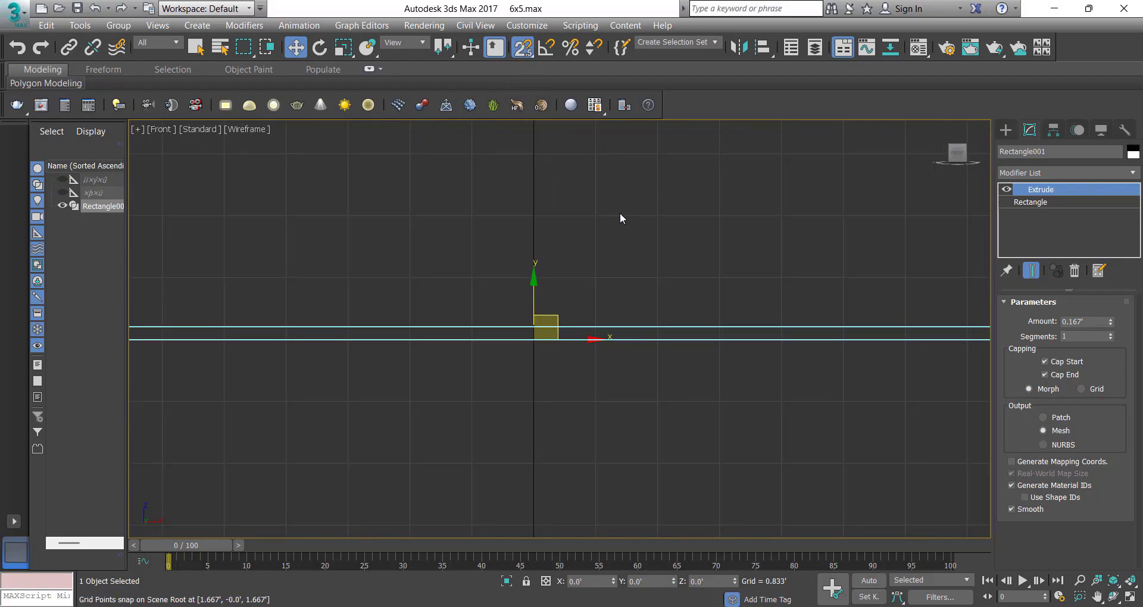
right_click(523, 48)
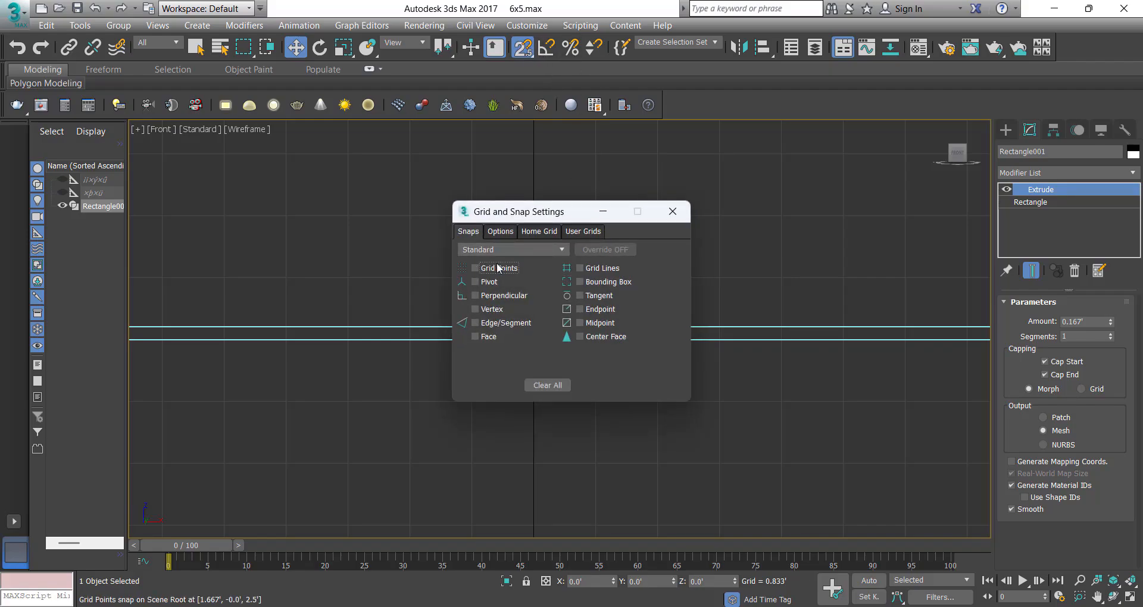
click(499, 310)
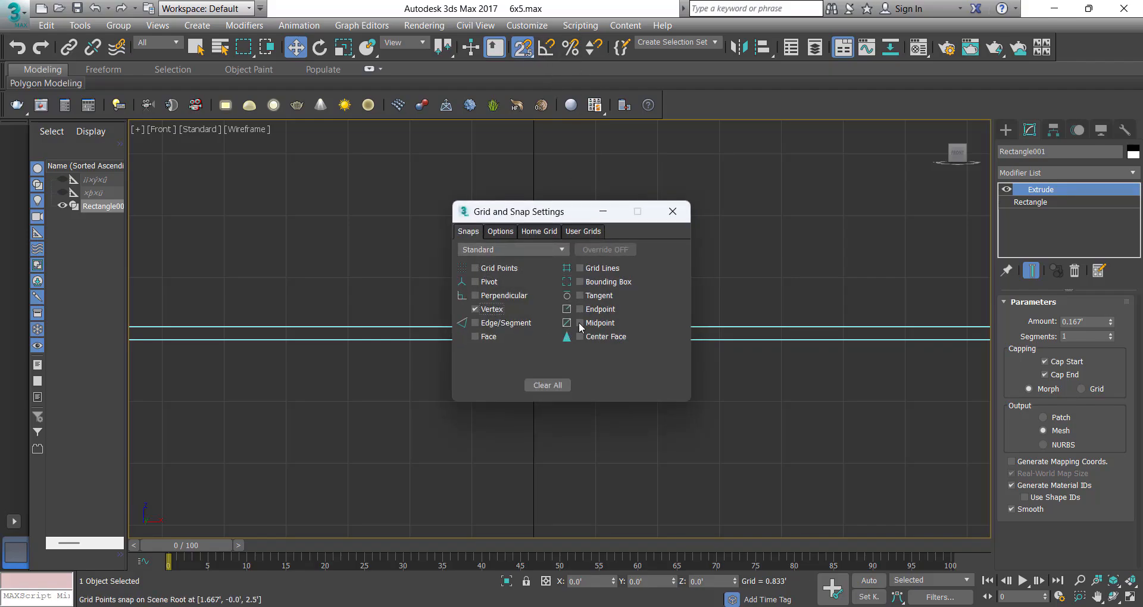
click(500, 232)
click(534, 377)
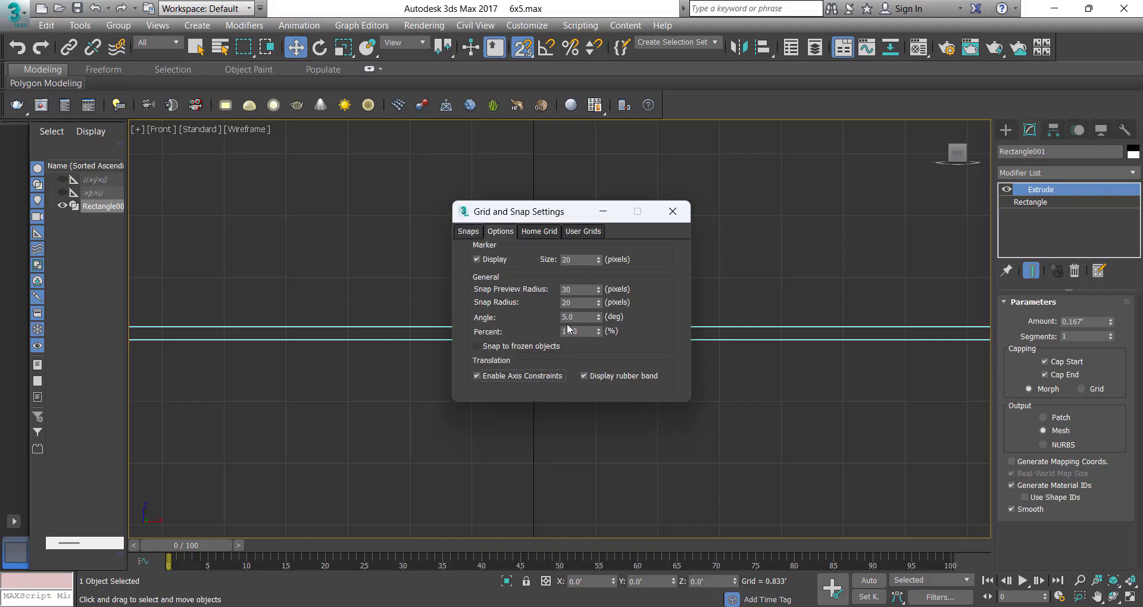
click(673, 213)
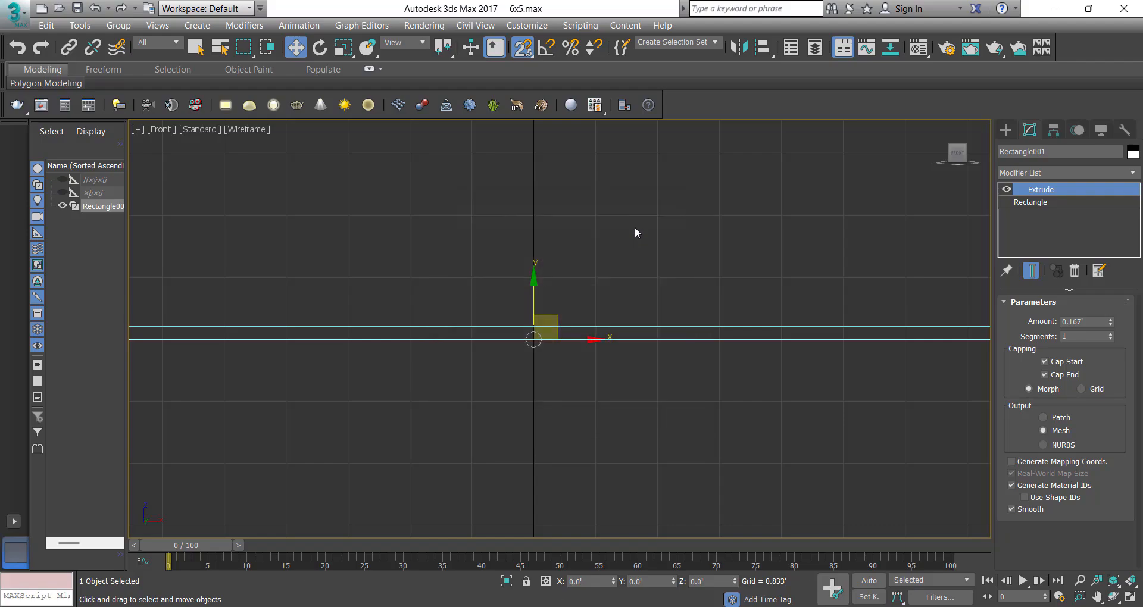
Clone the slab upward as one copy, snapping it directly onto the original's top face
shift+drag(536, 320, 536, 302)
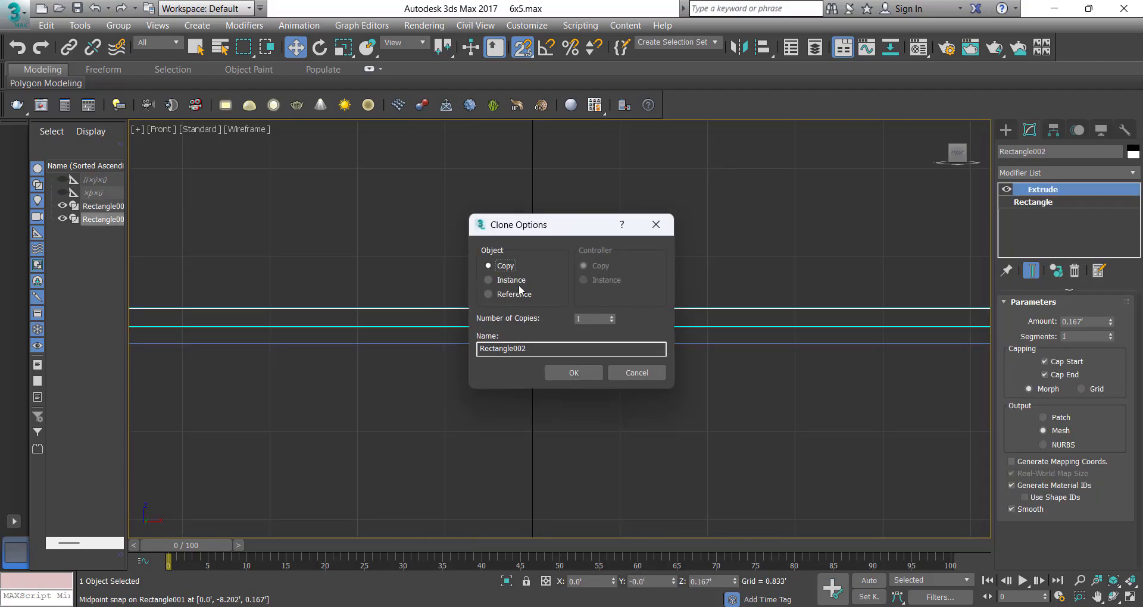
click(586, 372)
Resize the lower slab's base rectangle to a length of 16.204' and a width of 19.485'
click(563, 344)
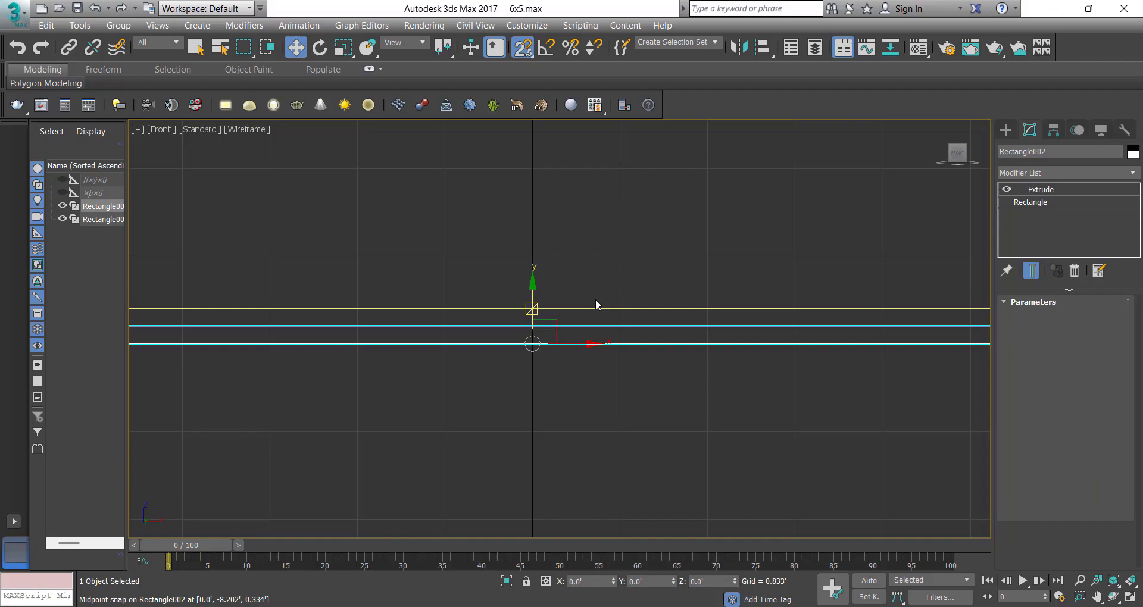
key(t)
click(1056, 202)
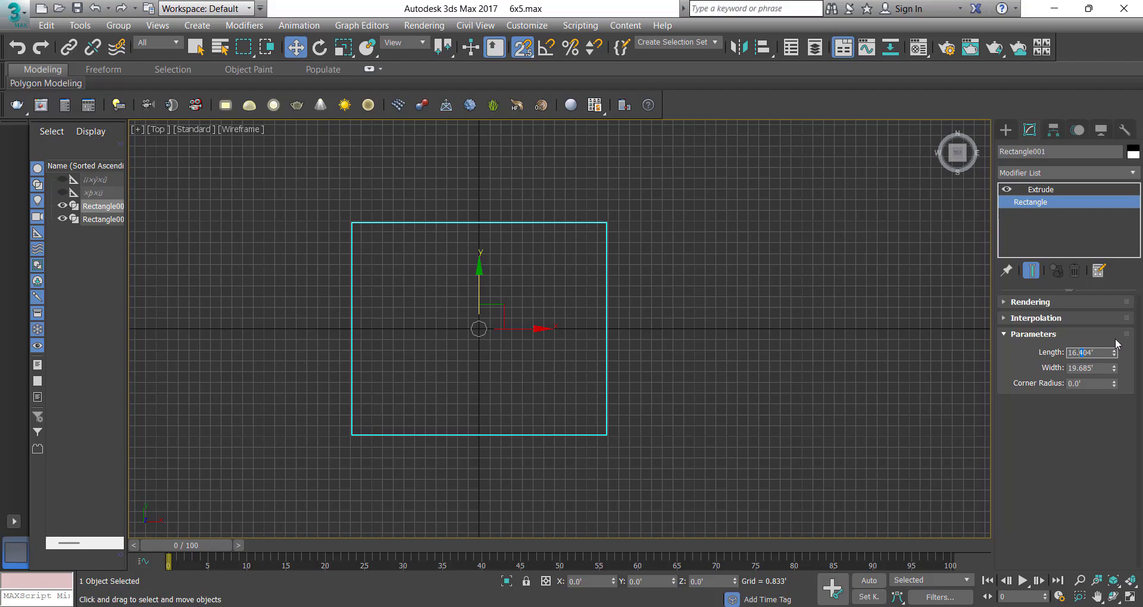
key(Tab)
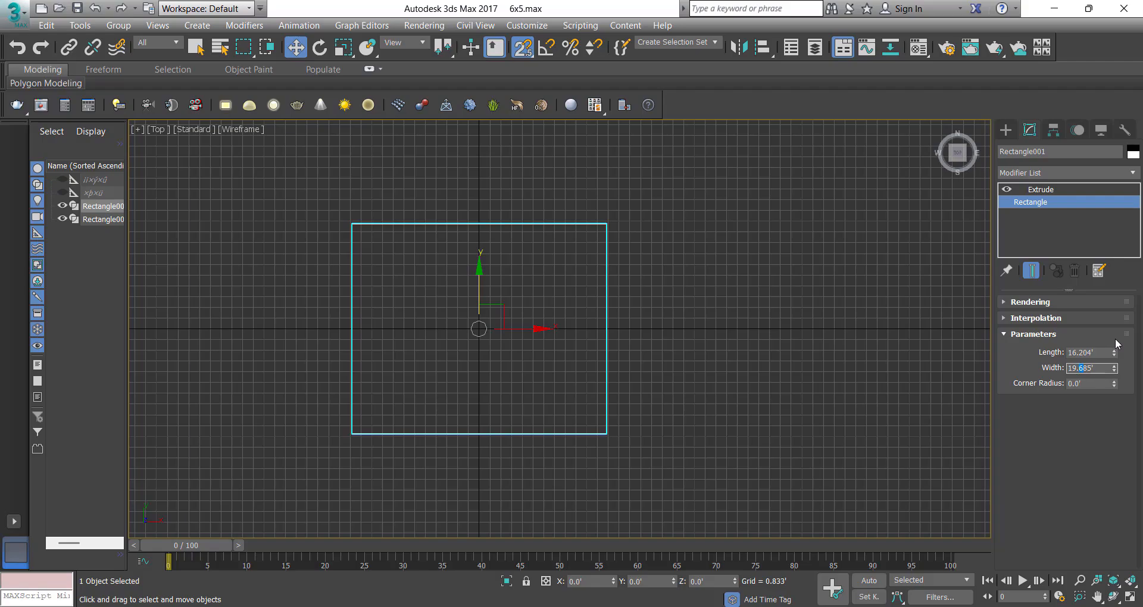
key(Return)
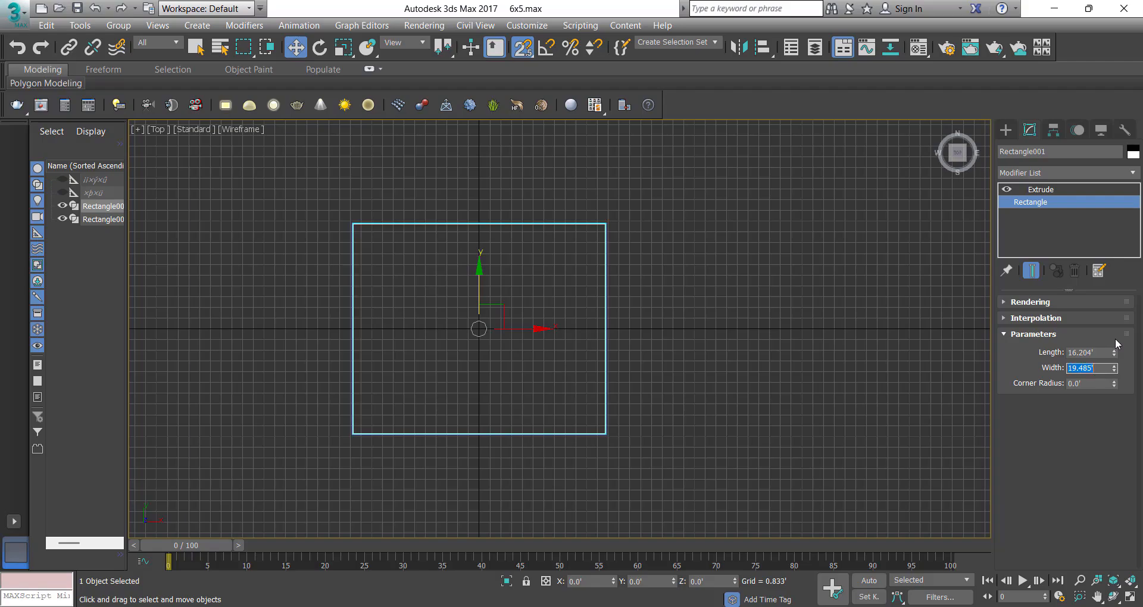
Inspect the edge offset between the two stacked slabs in the top, front and perspective views
scroll(610, 230, up, 10)
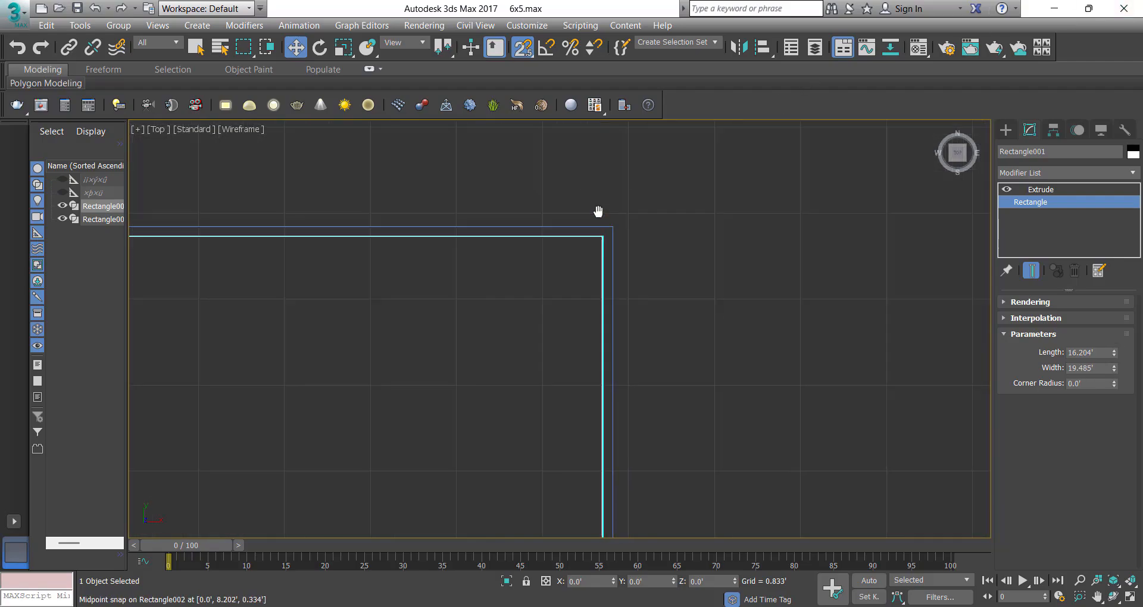
key(f)
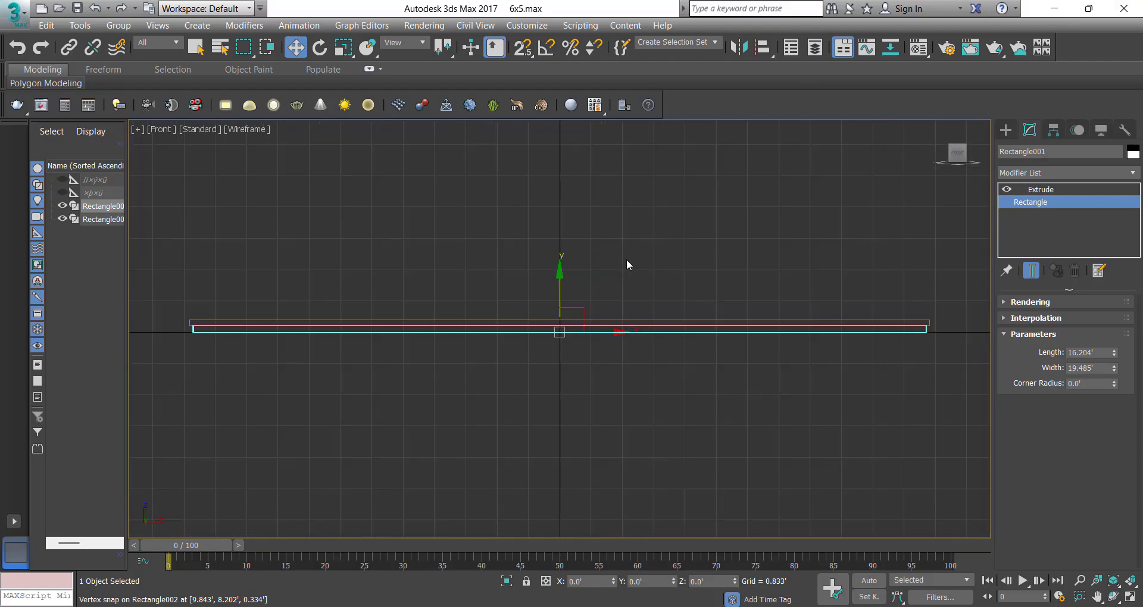
scroll(929, 321, up, 2)
scroll(733, 304, down, 4)
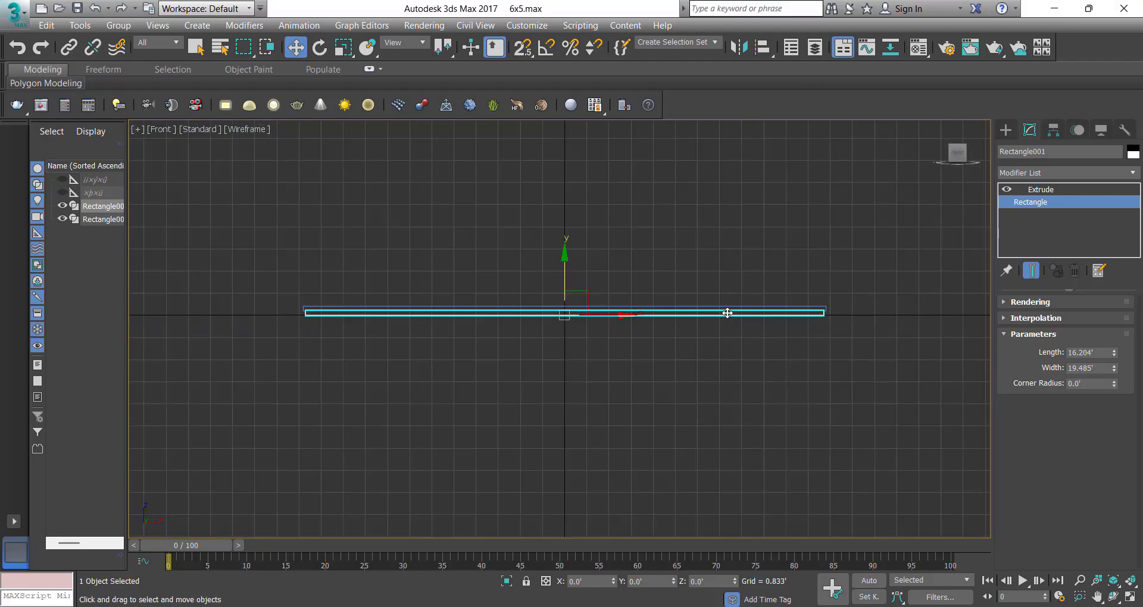
key(p)
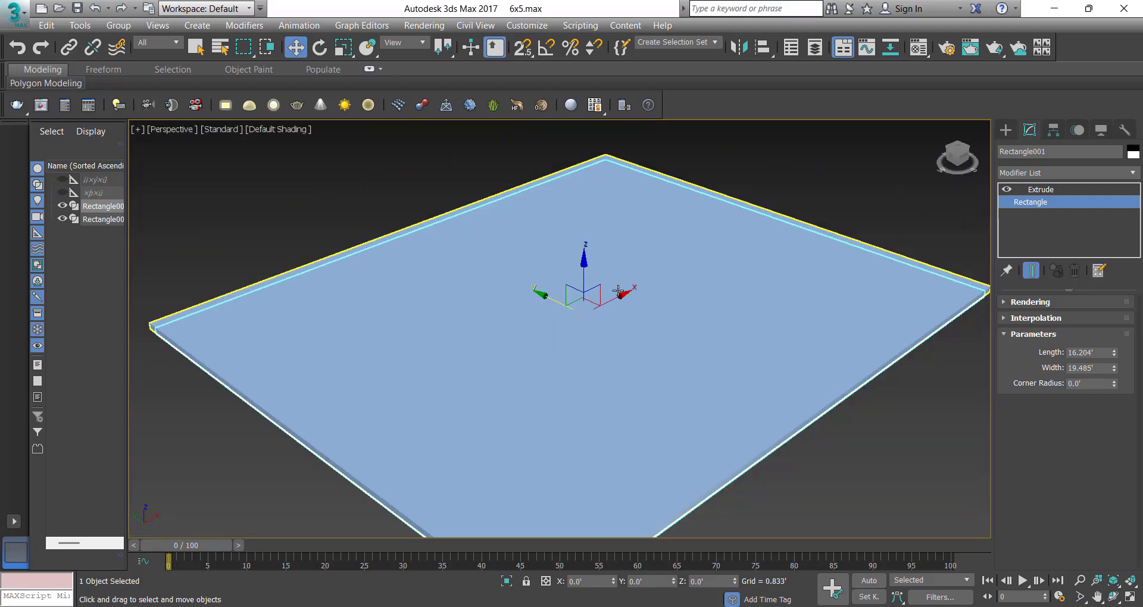
scroll(667, 298, down, 3)
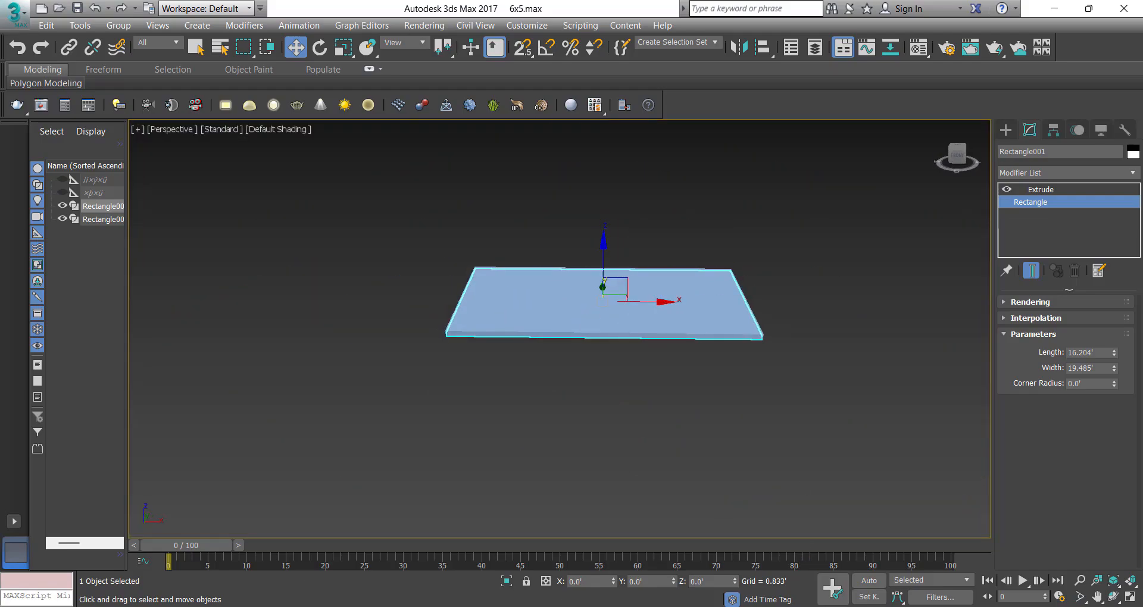
click(857, 551)
Draw a line with vertex snapping along the upper slab's back and left edges, from the back-right corner to the front-left corner
key(t)
right_click(744, 311)
click(770, 243)
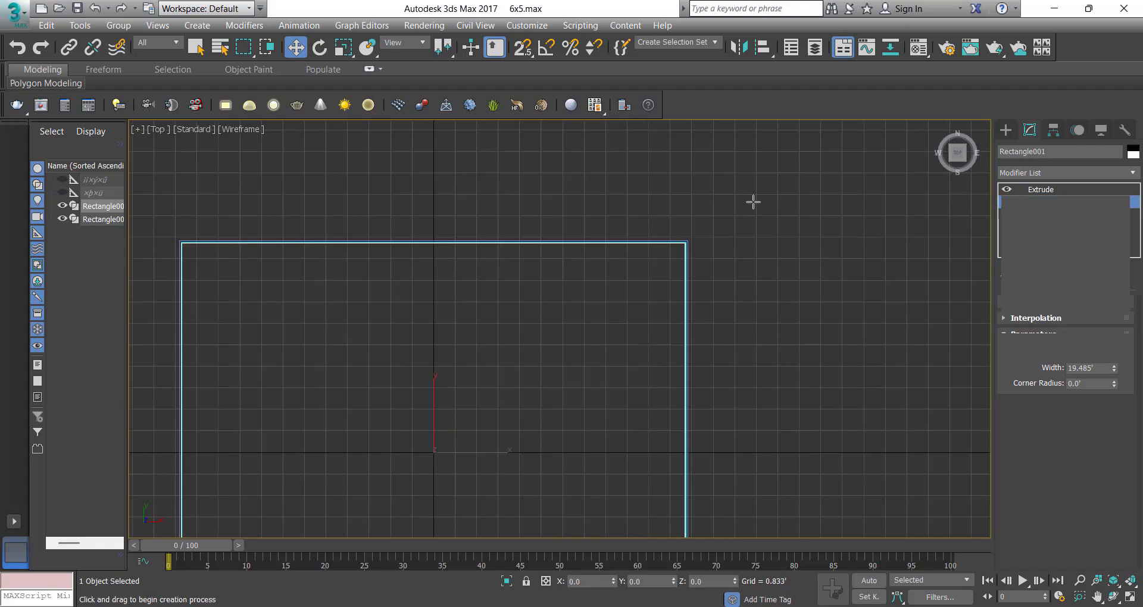
scroll(753, 199, down, 5)
scroll(733, 205, up, 3)
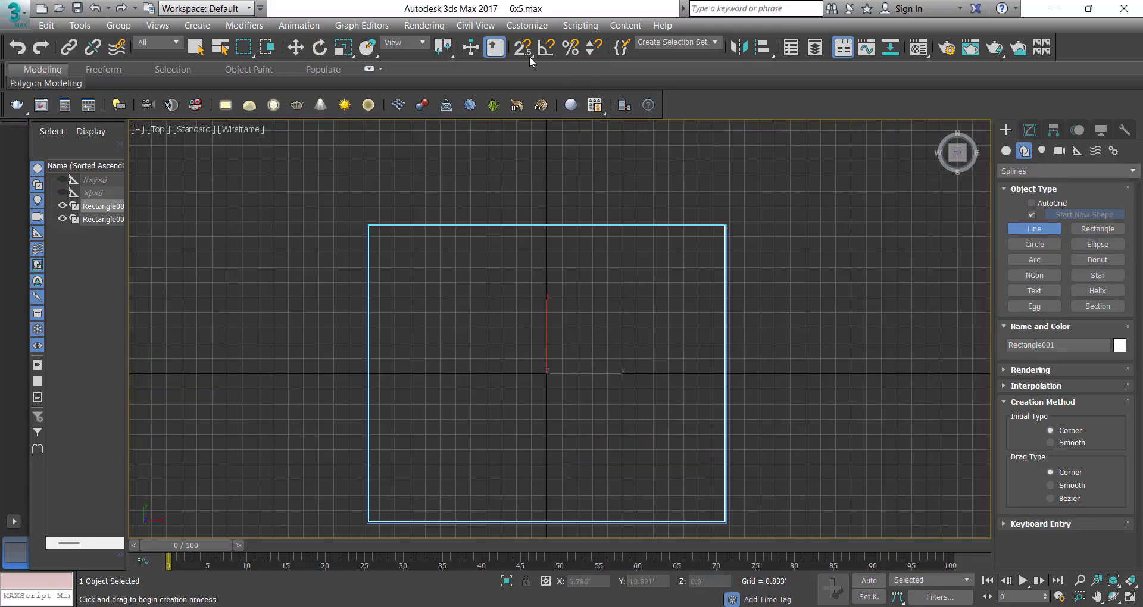
click(727, 223)
click(367, 224)
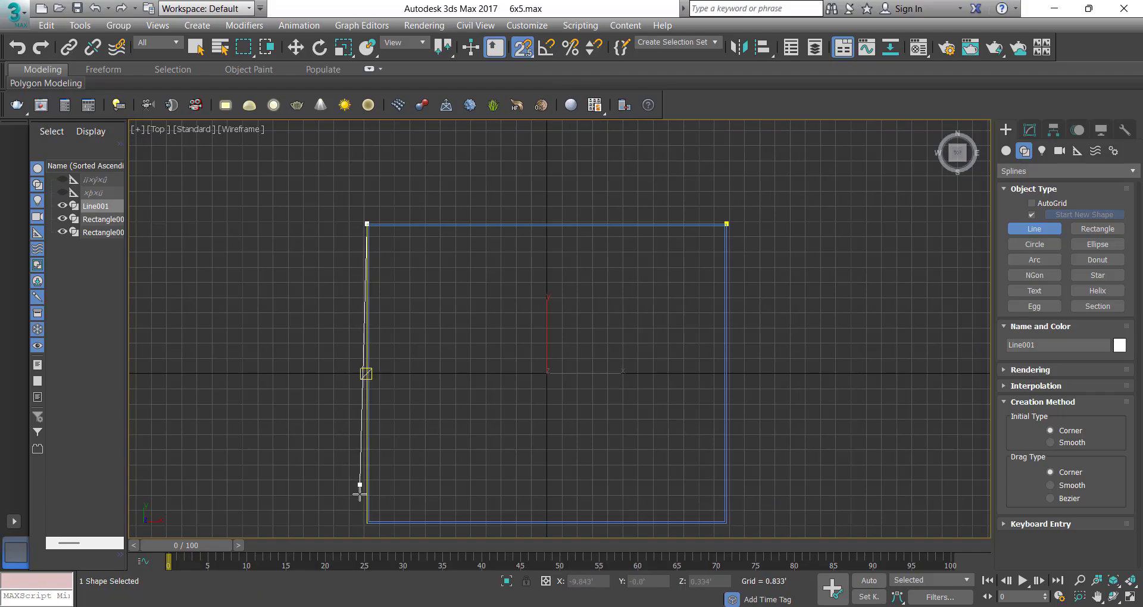
click(366, 522)
right_click(529, 375)
right_click(524, 357)
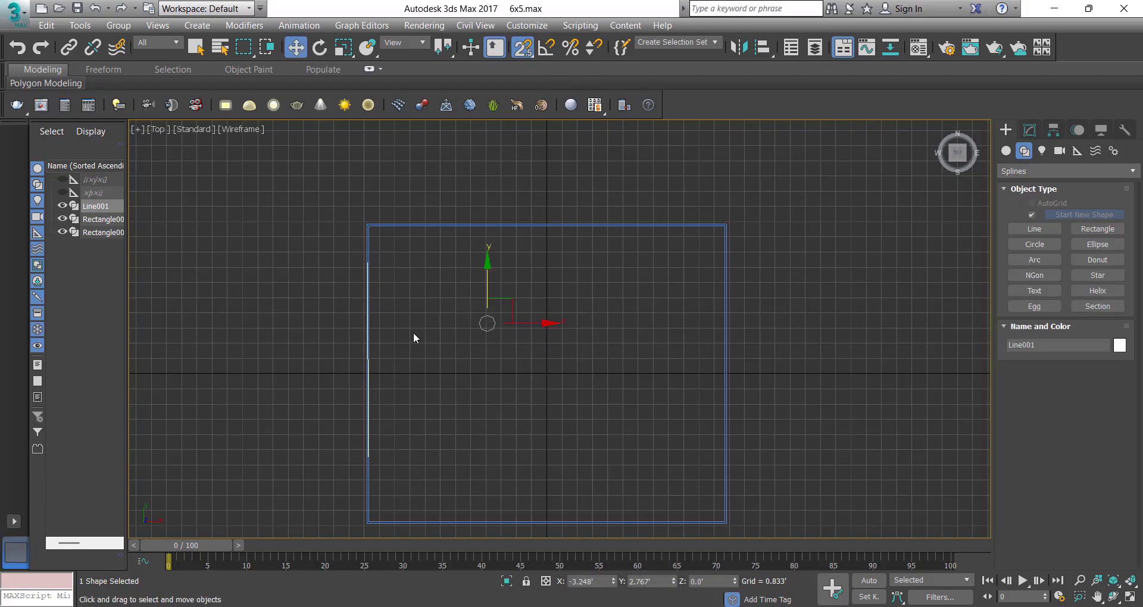
Move the line's last vertex onto the upper slab's outer front-left corner
middle_drag(470, 314, 489, 262)
key(1)
drag(327, 501, 414, 445)
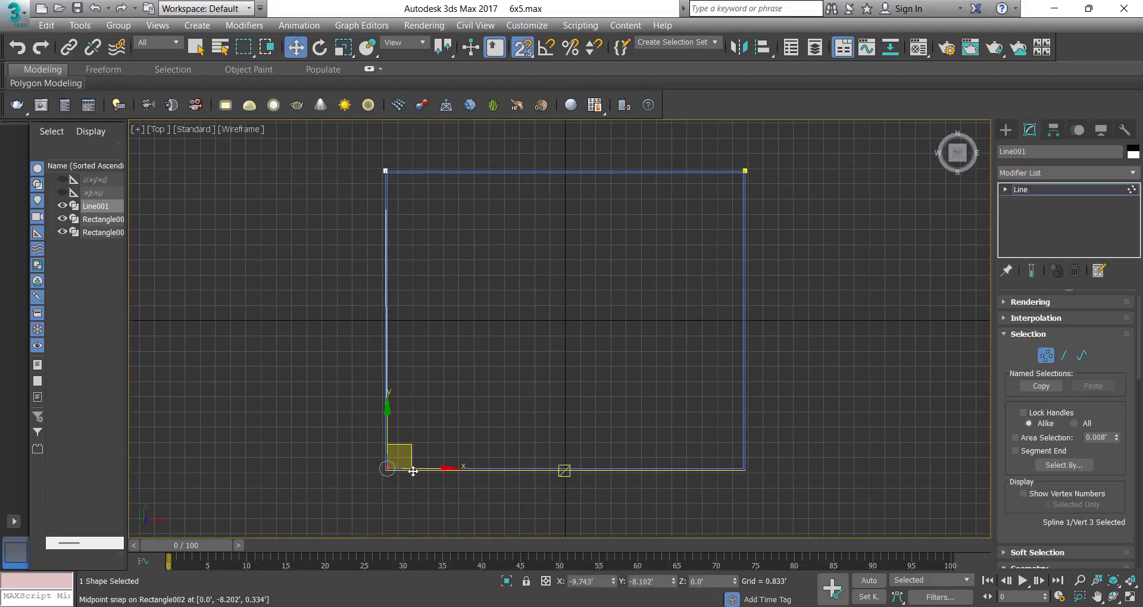
scroll(390, 471, up, 4)
click(438, 401)
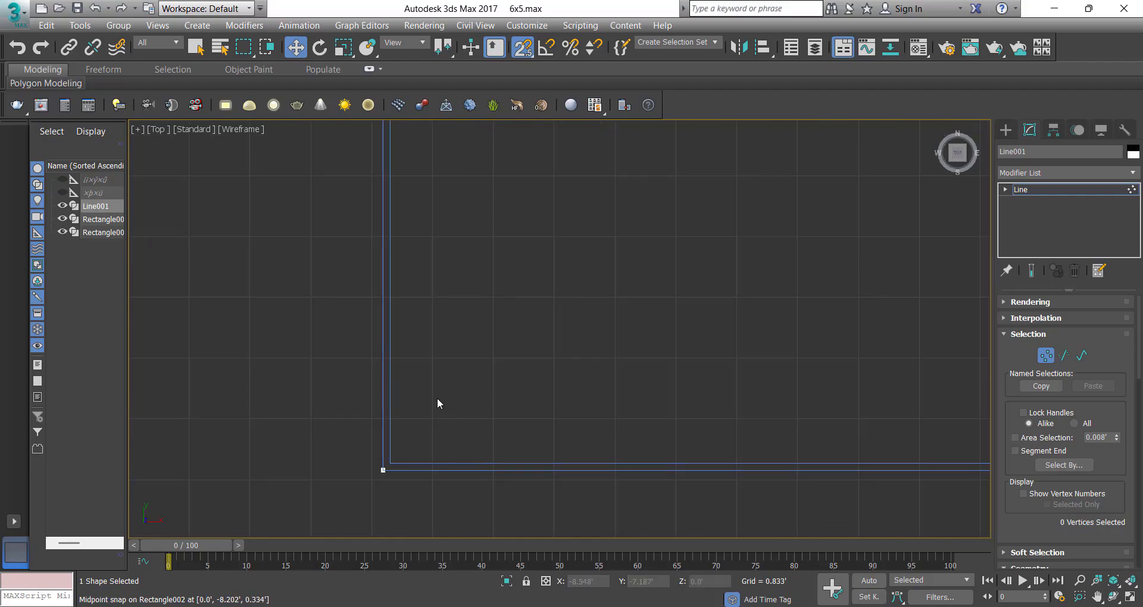
scroll(439, 401, down, 4)
middle_drag(379, 327, 360, 332)
Outline the entire spline inward to form a closed L-shaped wall profile
key(3)
key(ctrl+a)
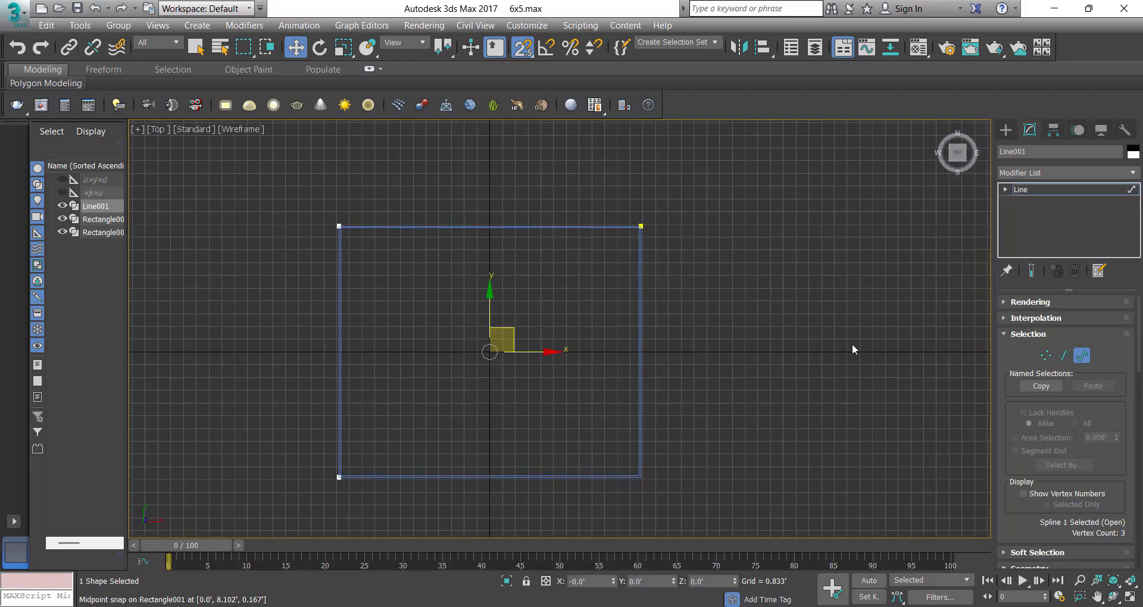
scroll(1112, 479, down, 8)
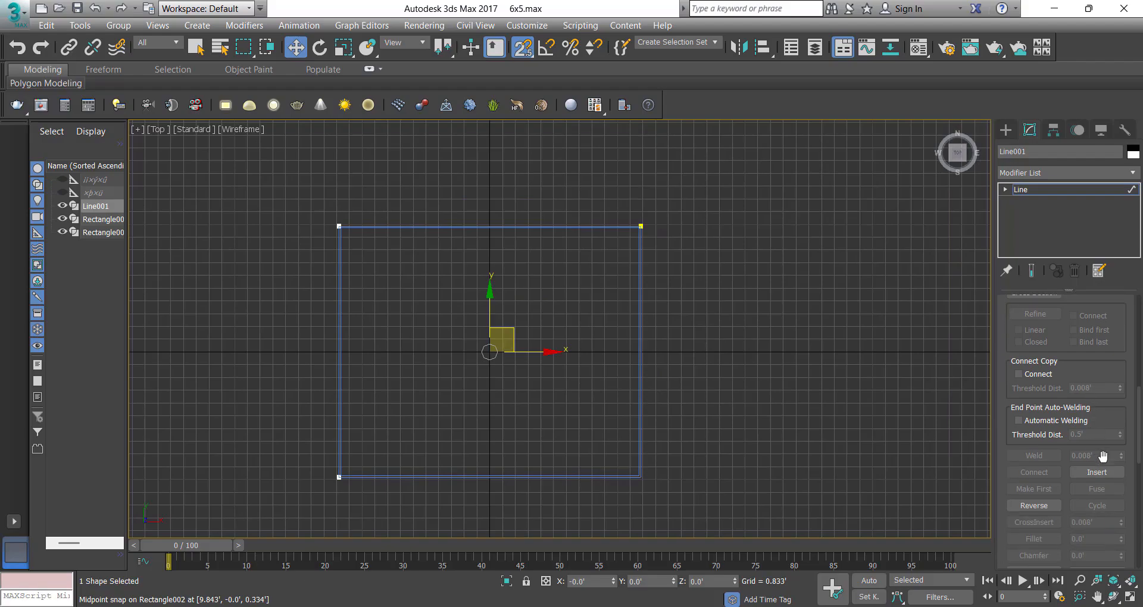
scroll(1089, 496, down, 1)
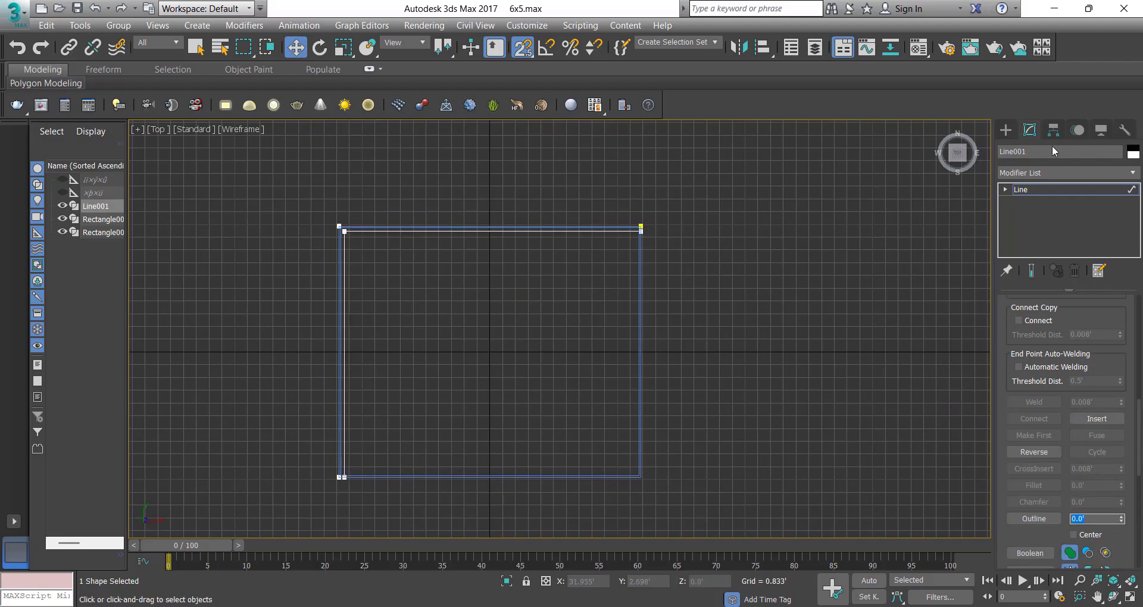
Add an Extrude modifier to the wall profile and raise it onto the upper slab's top face at Z 0.334'
click(1030, 171)
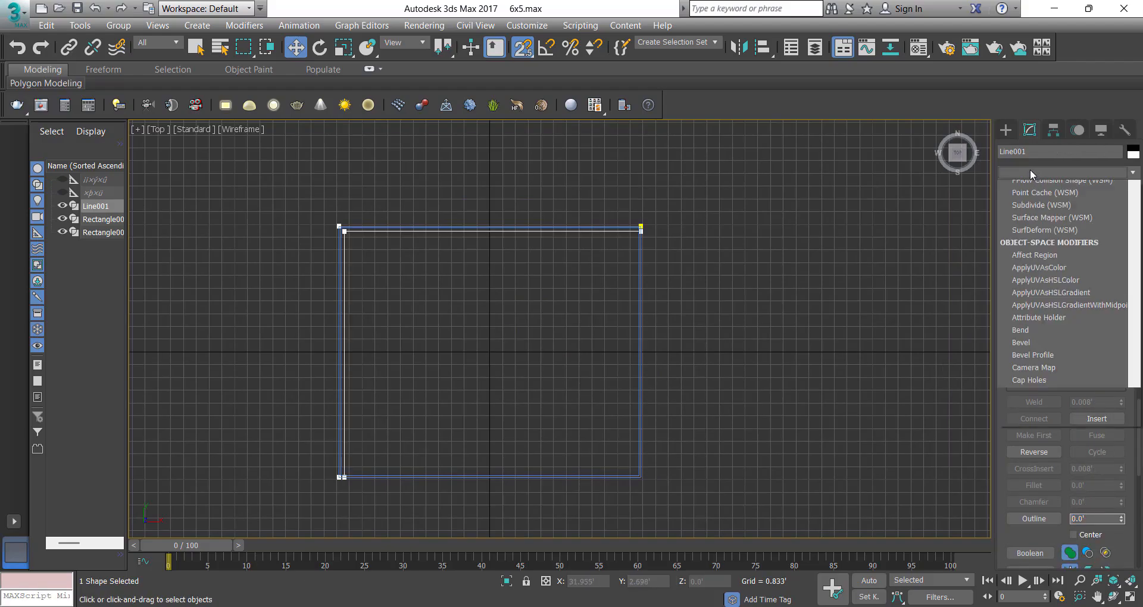
text(ex)
click(1024, 187)
key(f)
scroll(449, 309, up, 5)
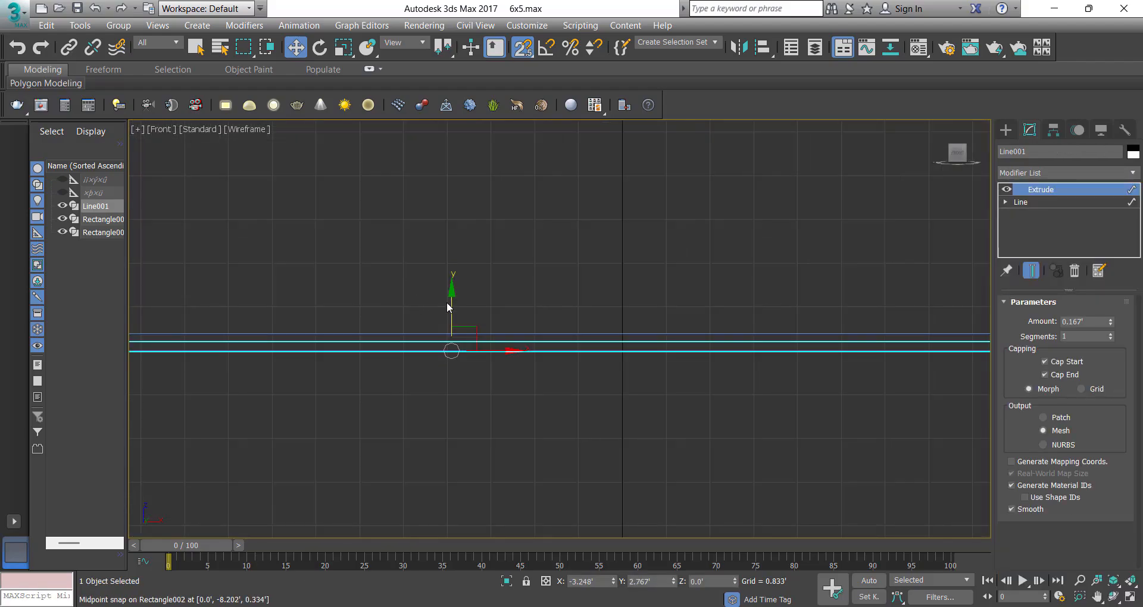
scroll(471, 204, down, 4)
drag(450, 293, 290, 268)
key(s)
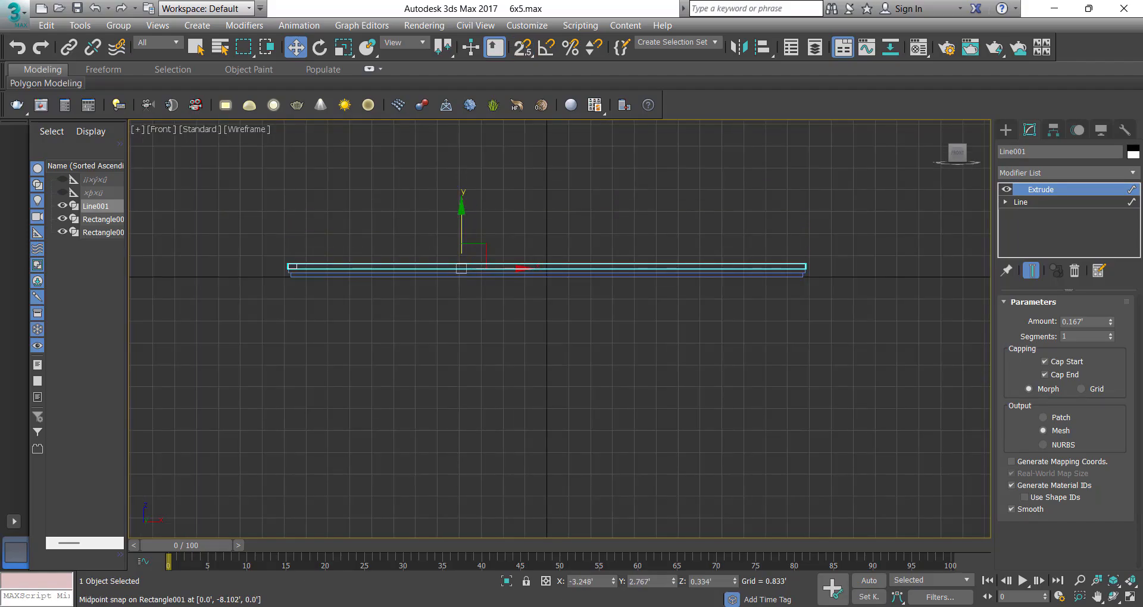
Set the wall's extrusion amount to 8 feet
click(1089, 322)
text(8)
key(Return)
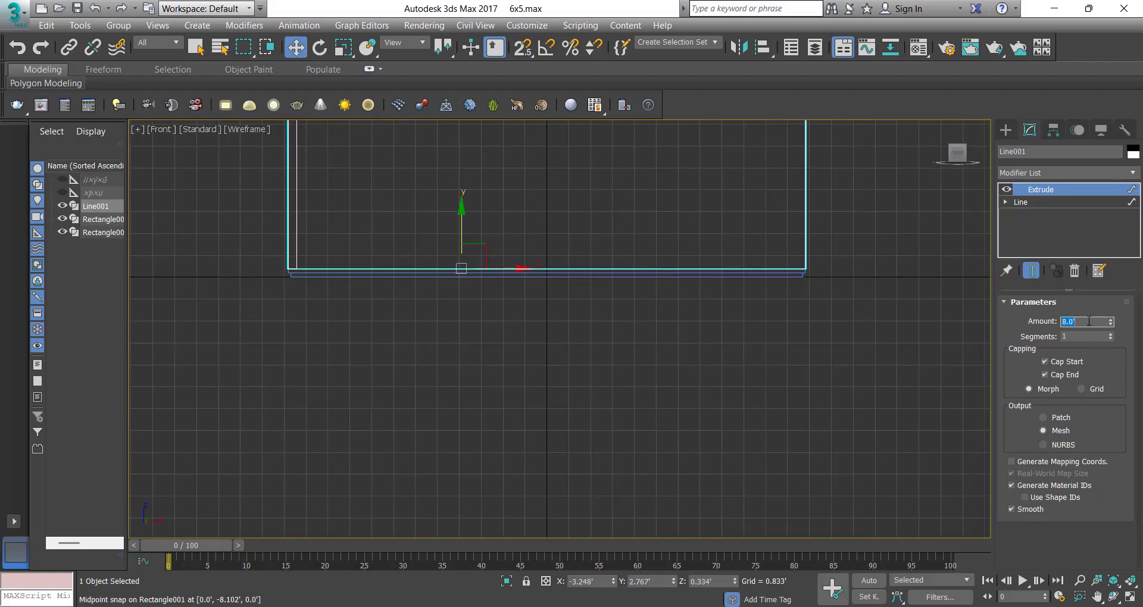
Examine the two extruded walls and the floor slab in perspective from several angles
scroll(748, 284, down, 5)
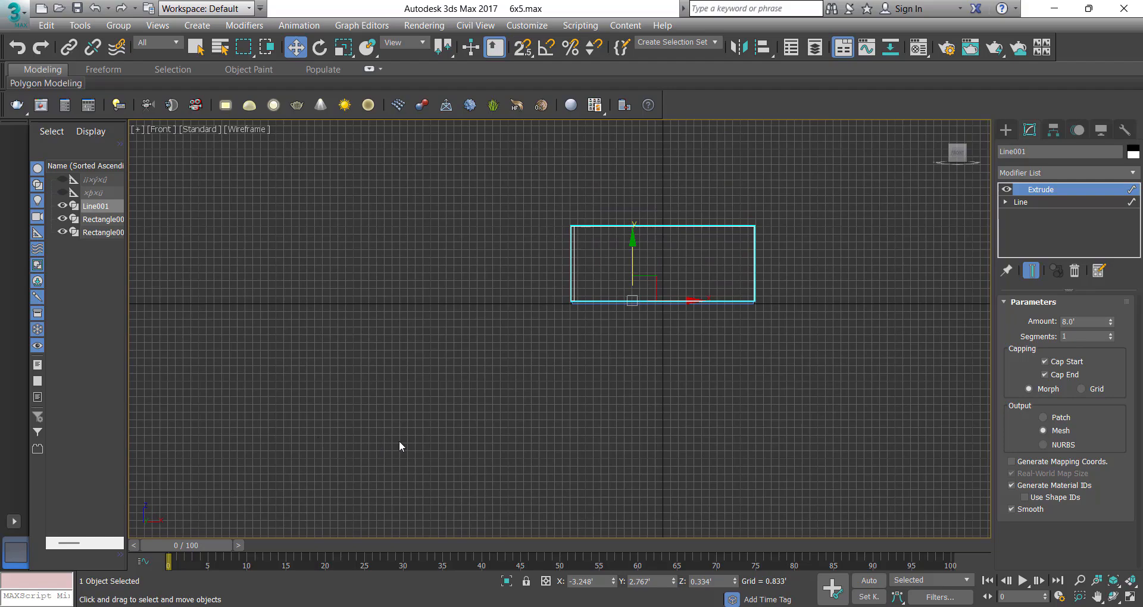
key(p)
scroll(502, 387, down, 3)
alt+middle_drag(503, 388, 460, 385)
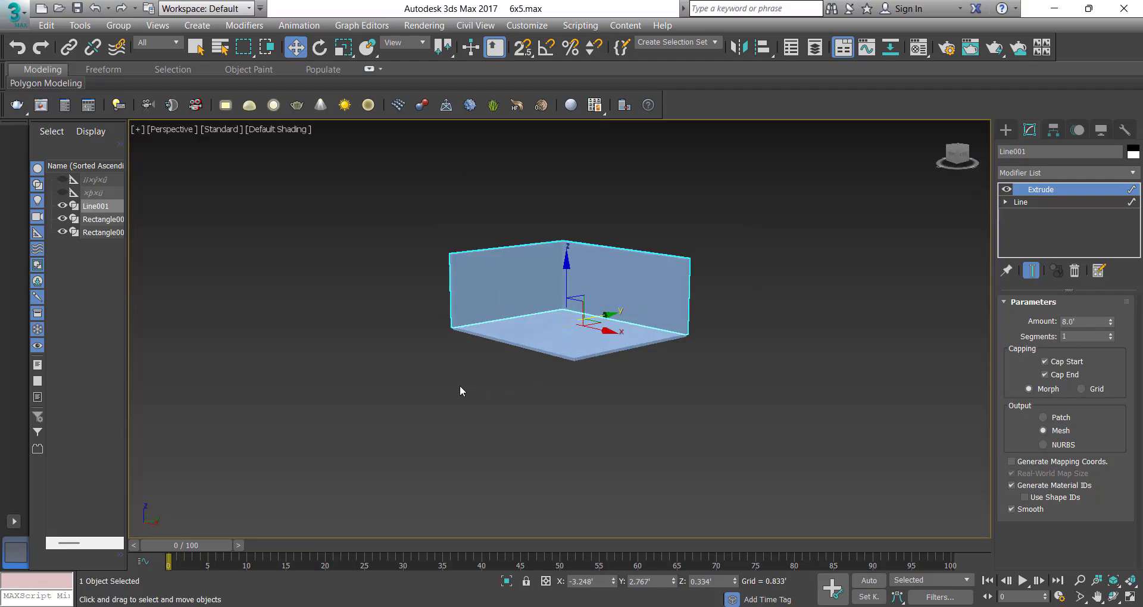
scroll(542, 313, up, 3)
mouse_move(542, 313)
middle_down()
mouse_move(518, 350)
mouse_move(488, 365)
middle_up()
alt+middle_drag(488, 365, 559, 365)
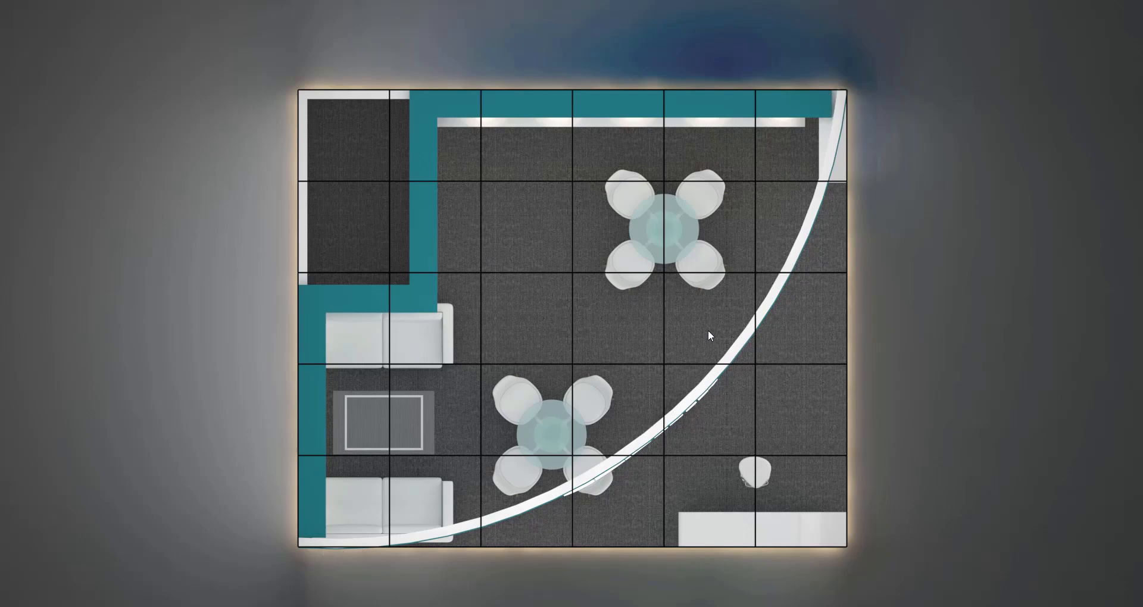
scroll(345, 134, up, 4)
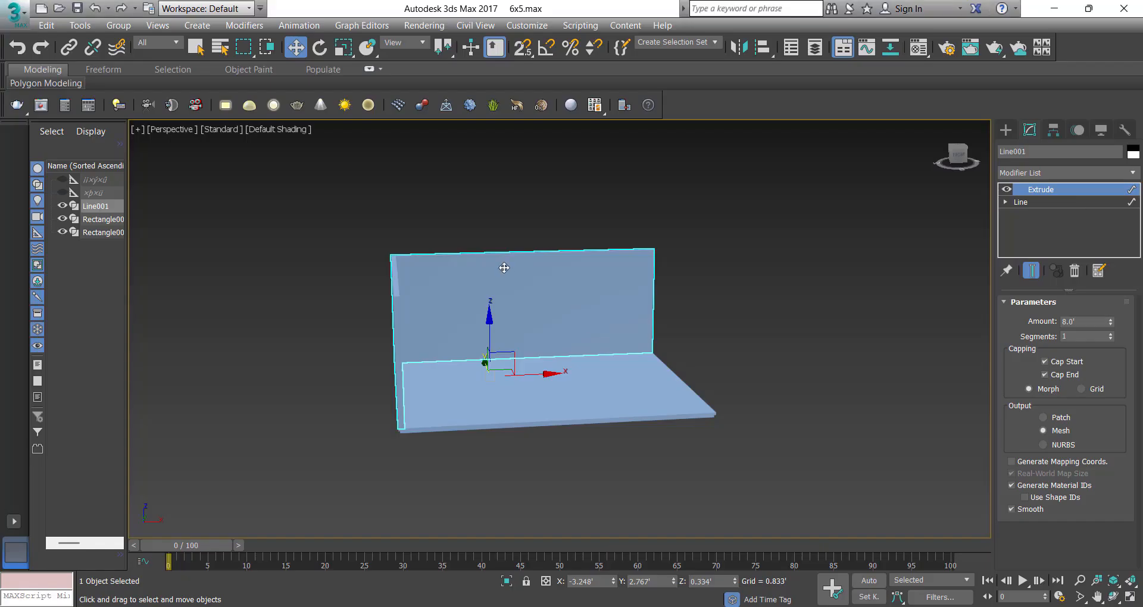
Draw a rectangle in plan near the room's back-left corner and set its length to 7 feet and width to 4 feet
key(t)
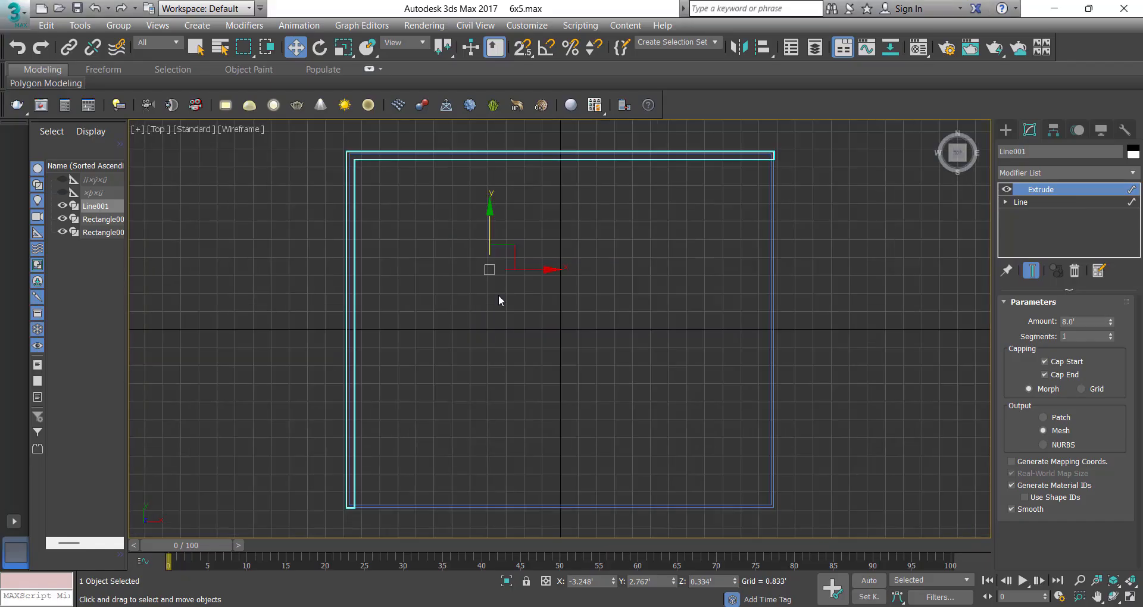
ctrl+right_click(425, 255)
click(450, 187)
drag(373, 174, 468, 280)
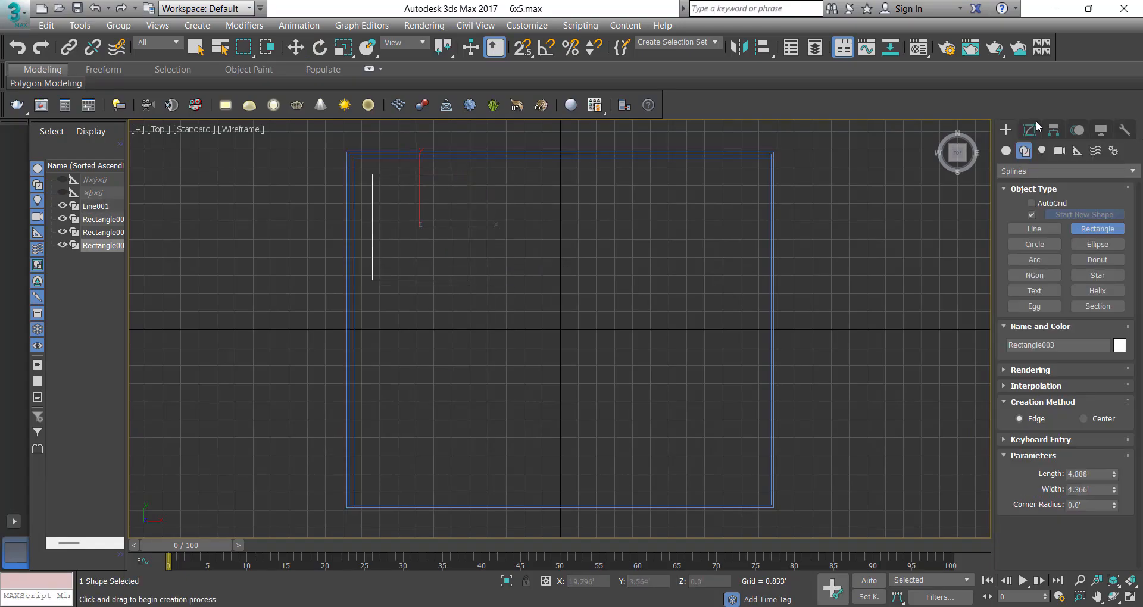
click(1030, 130)
text(7)
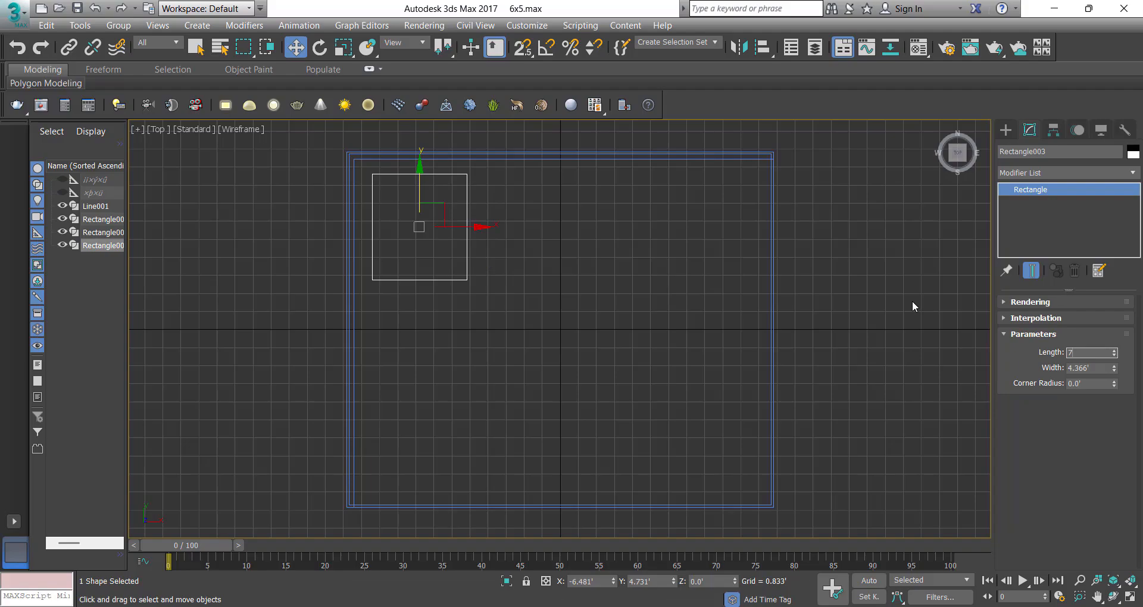
key(Tab)
text(4)
key(Return)
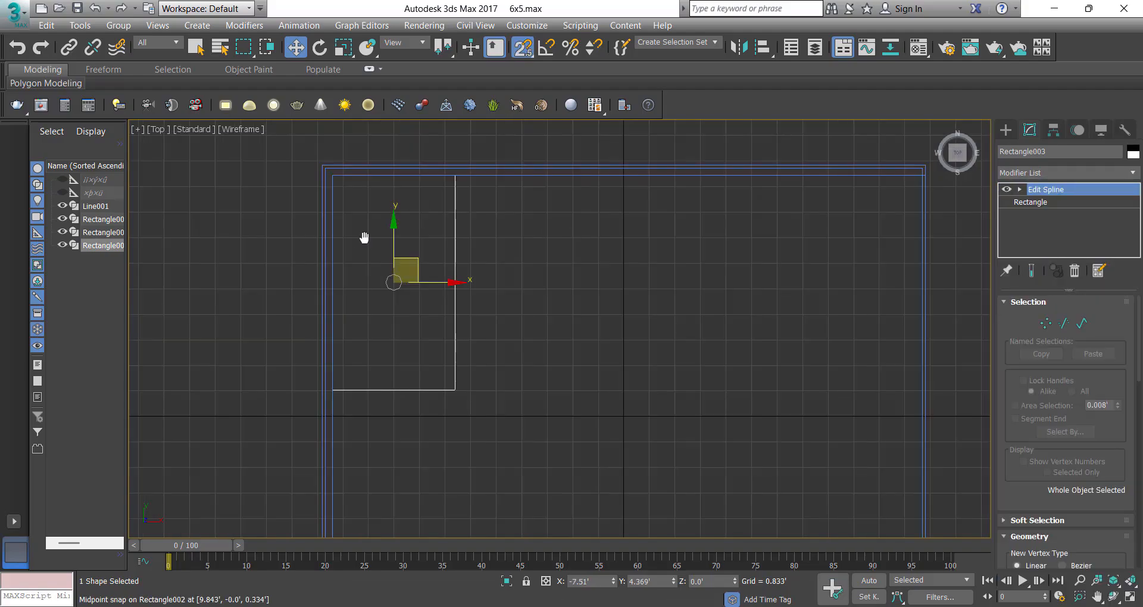
Delete the two rectangle segments that run along the existing back and left walls
key(2)
drag(383, 151, 212, 255)
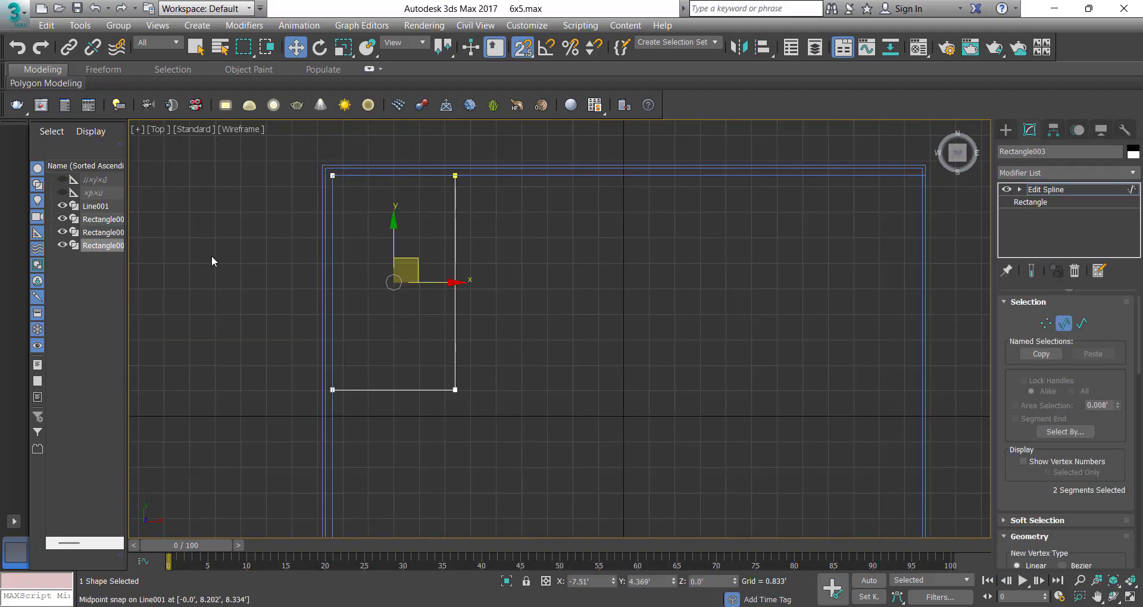
key(Delete)
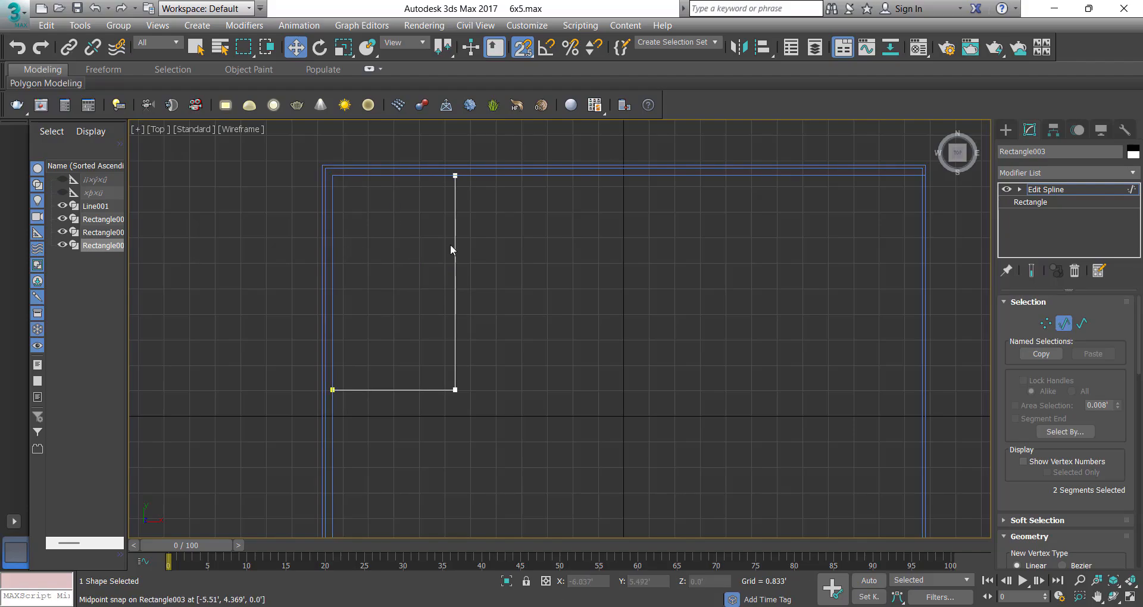
Outline the remaining L-shaped spline by 0.333 feet to give the partition its thickness
middle_drag(378, 285, 373, 298)
key(3)
click(450, 315)
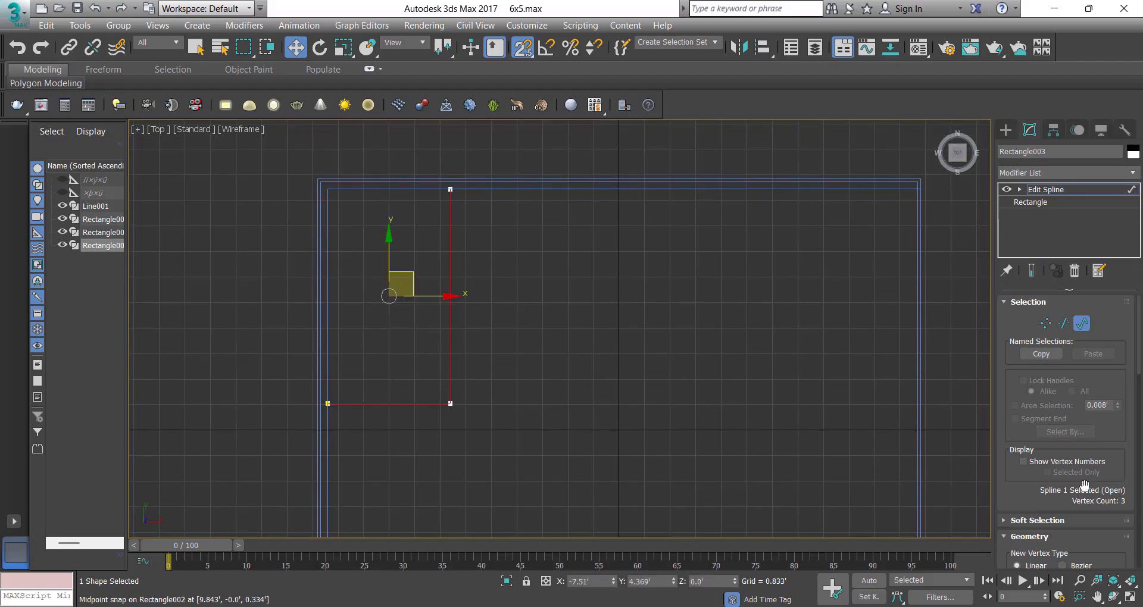
drag(1085, 487, 1099, 273)
drag(1094, 544, 1098, 456)
scroll(1098, 457, down, 3)
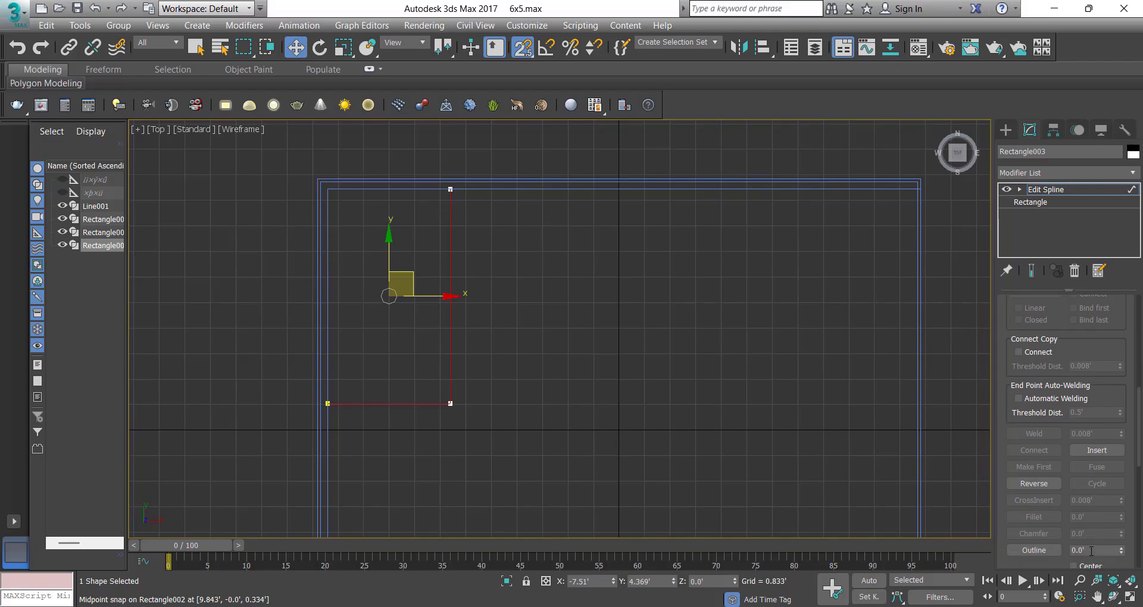
click(1076, 550)
text(.333)
key(Return)
Extrude the partition profile 8 feet and raise it onto the upper slab's top face
click(1060, 172)
click(1037, 185)
key(f)
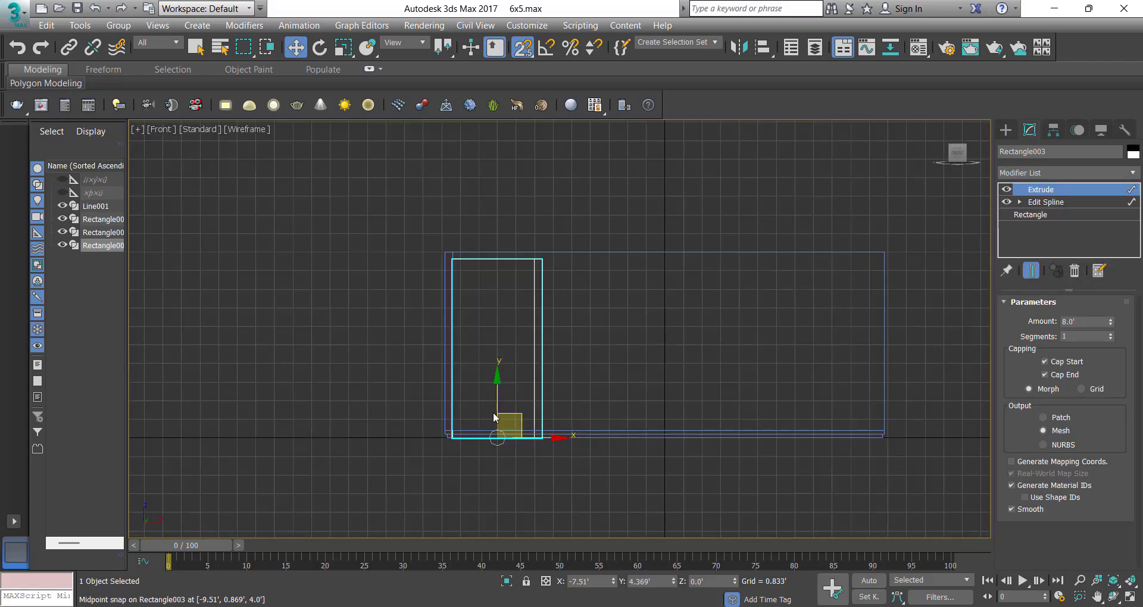
drag(496, 412, 451, 431)
key(s)
scroll(524, 420, down, 3)
key(p)
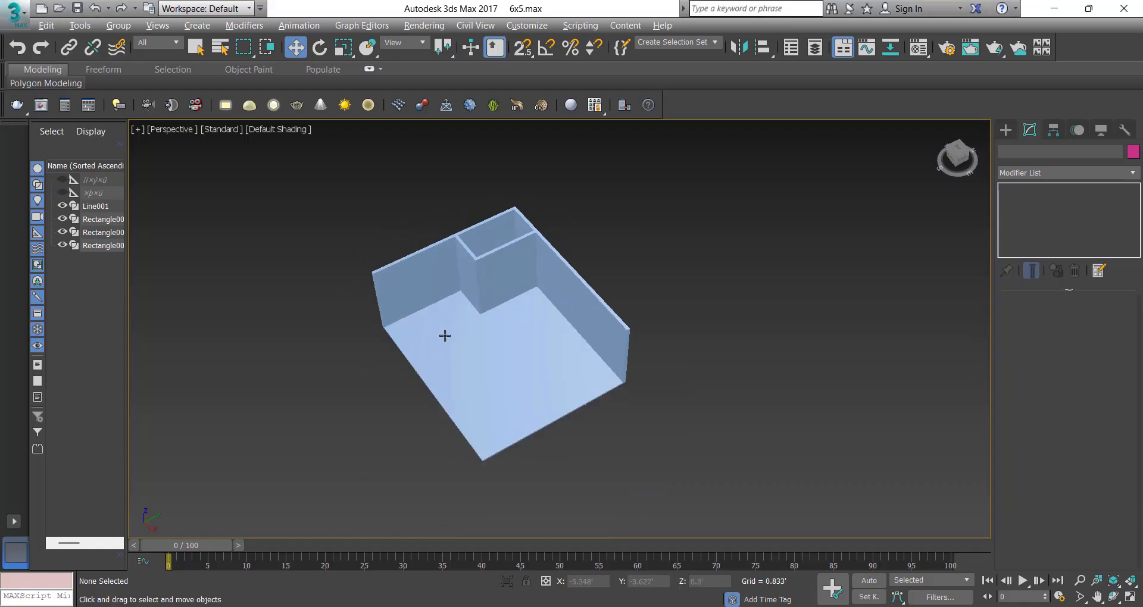
Return to the plan view of the whole room and open the image file viewer's file browser
key(t)
key(z)
scroll(404, 256, down, 2)
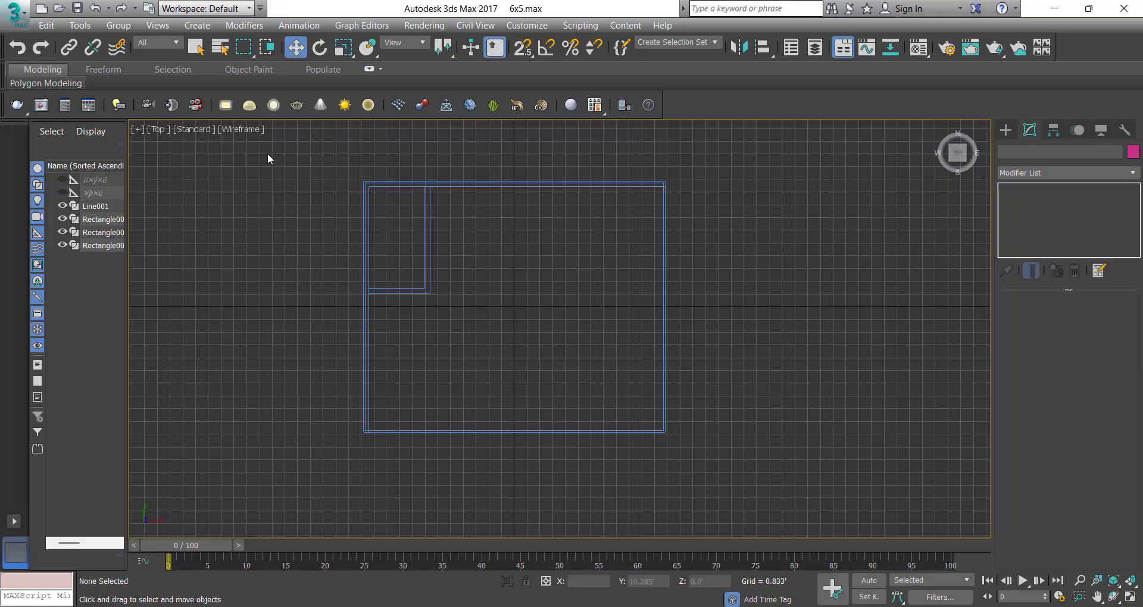
middle_drag(268, 159, 478, 179)
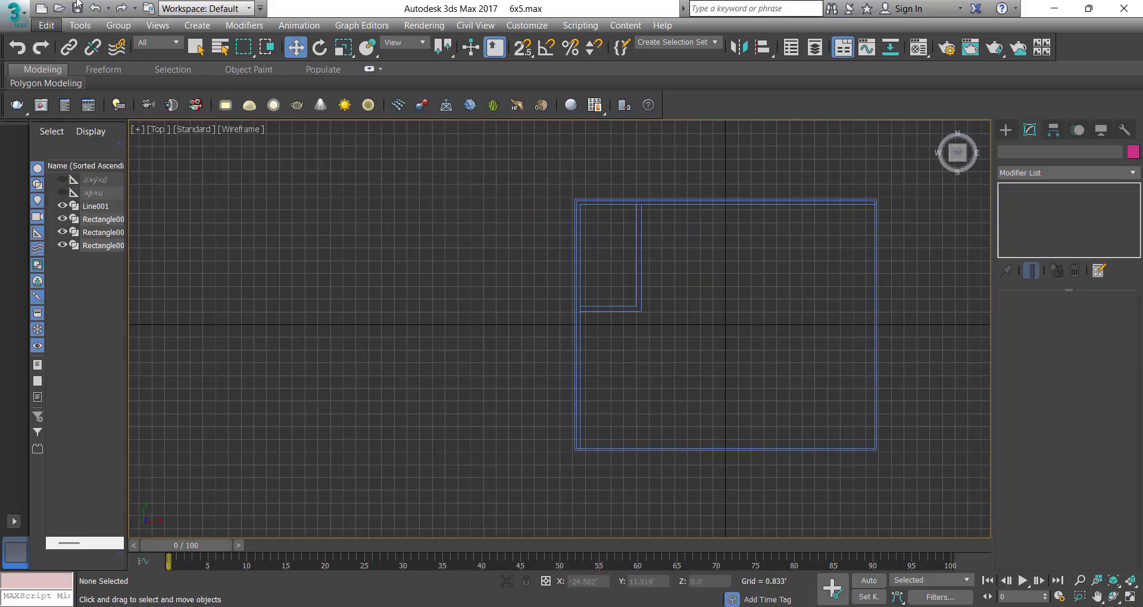
click(424, 26)
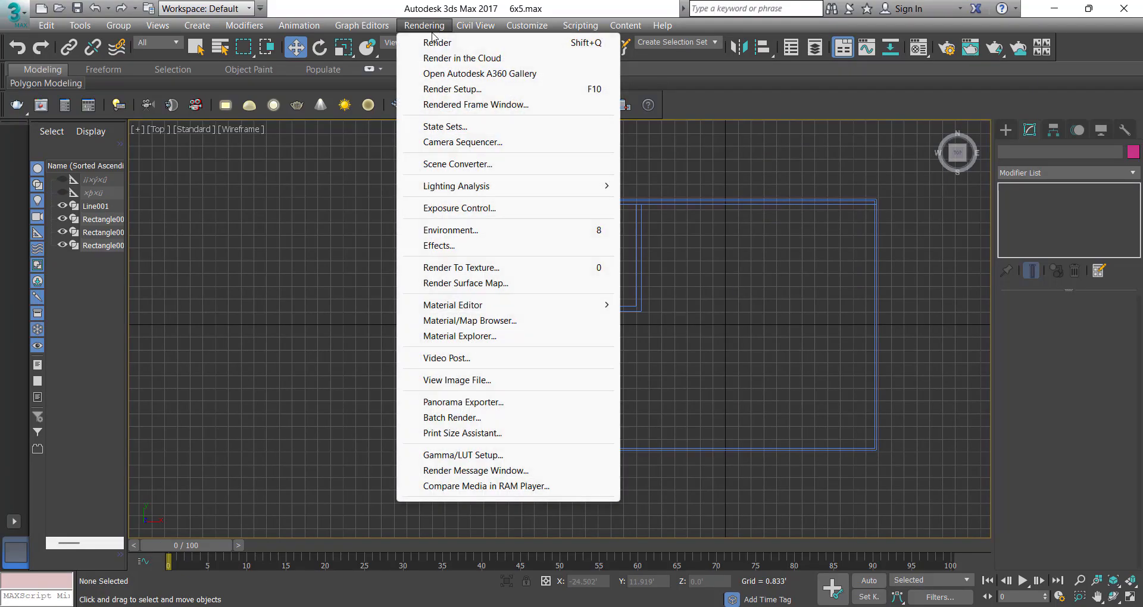
click(451, 382)
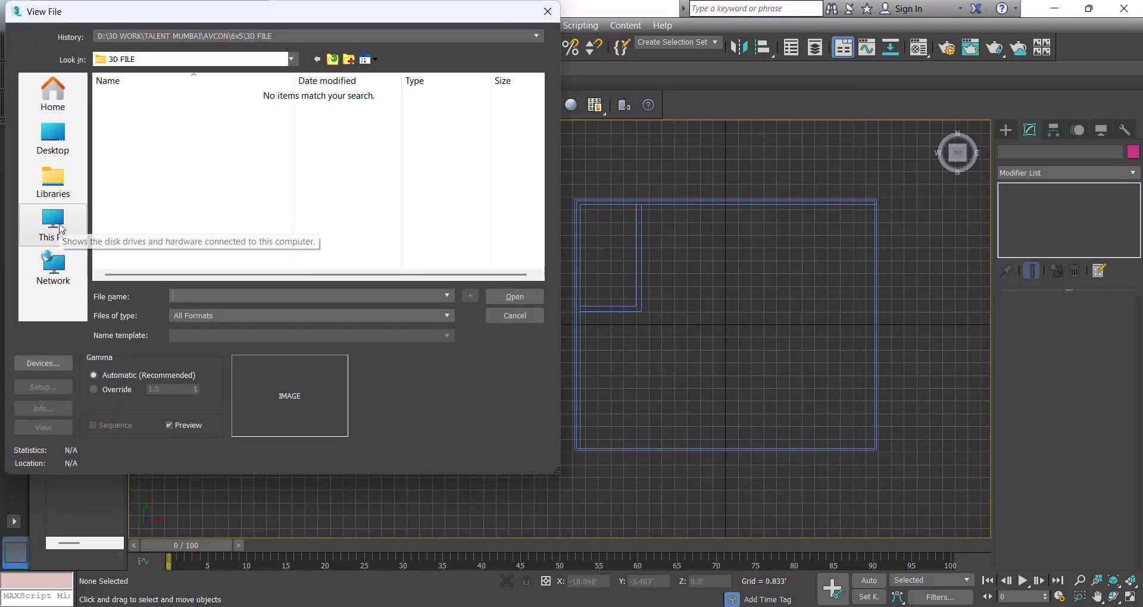
Browse the computer's standard locations and the Downloads folder for the stall's reference image
click(56, 218)
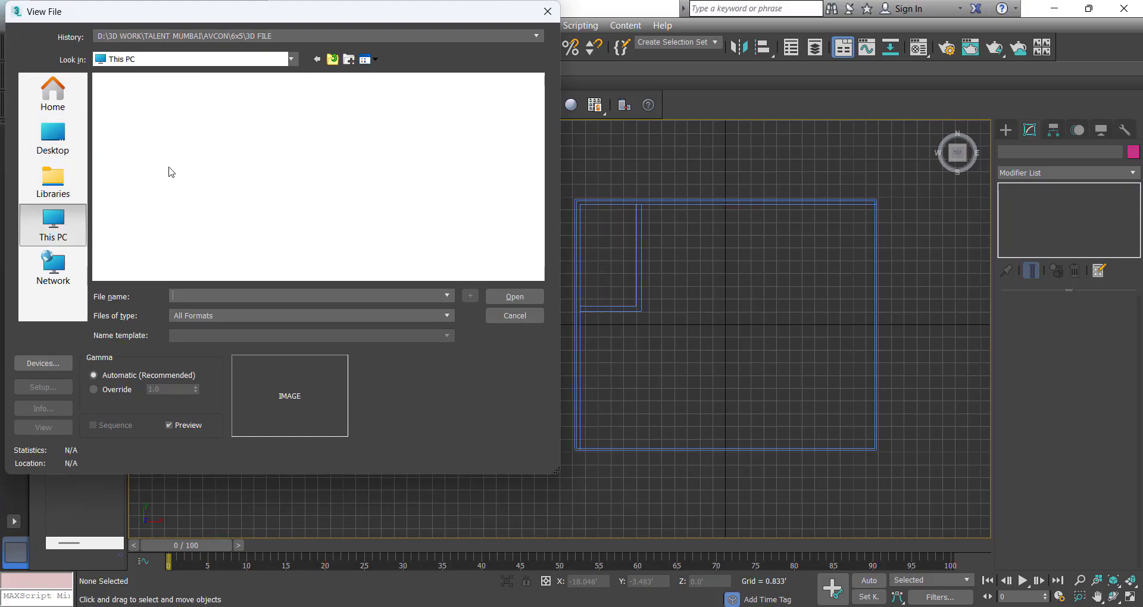
click(59, 186)
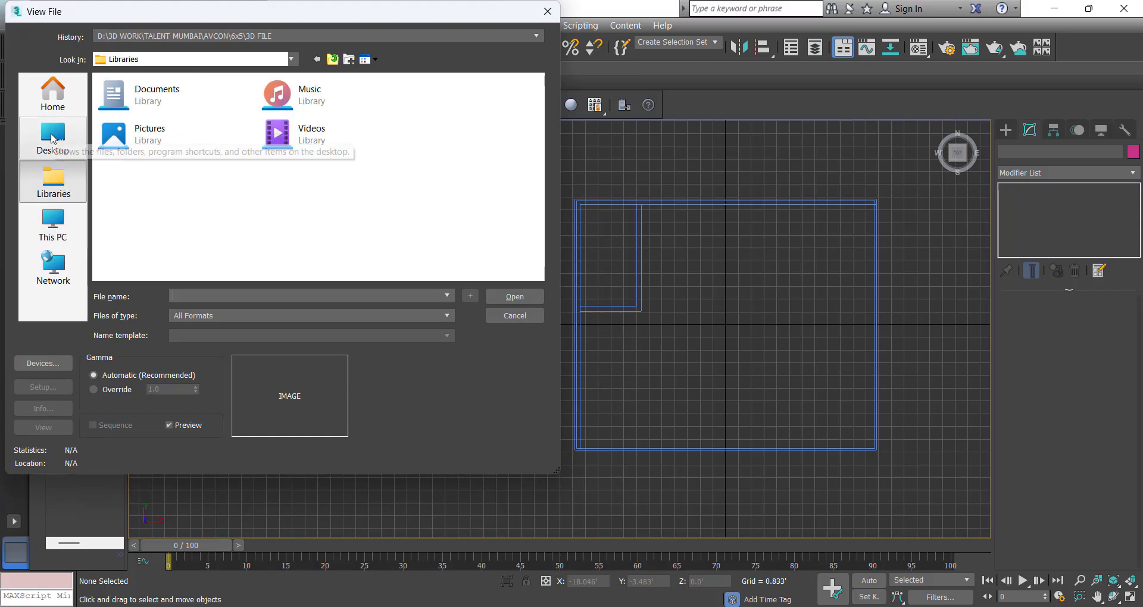
click(53, 137)
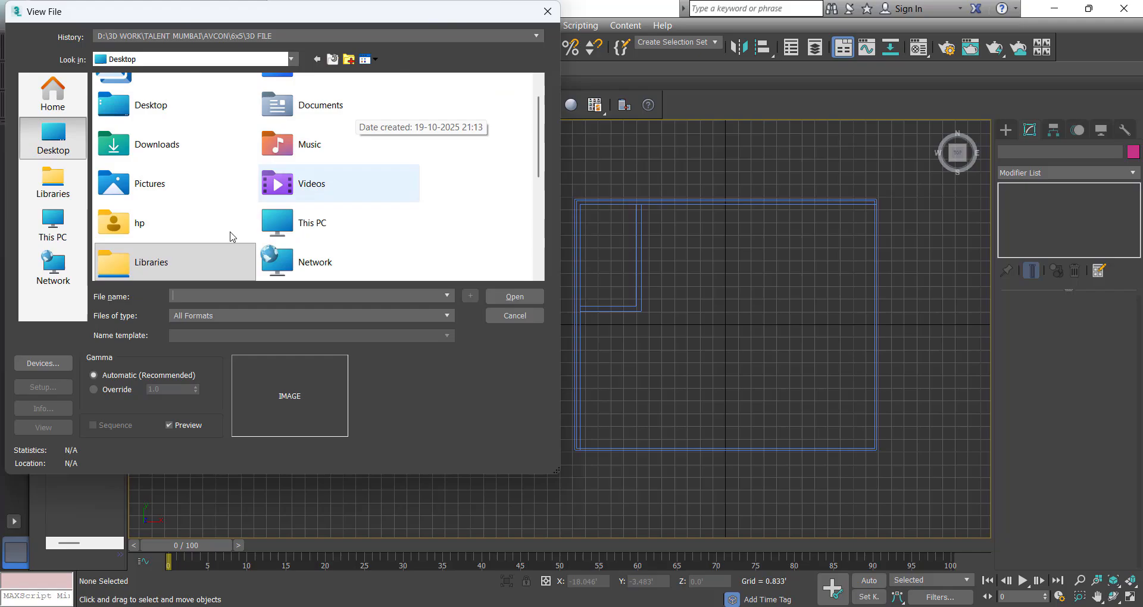
double_click(154, 160)
click(201, 126)
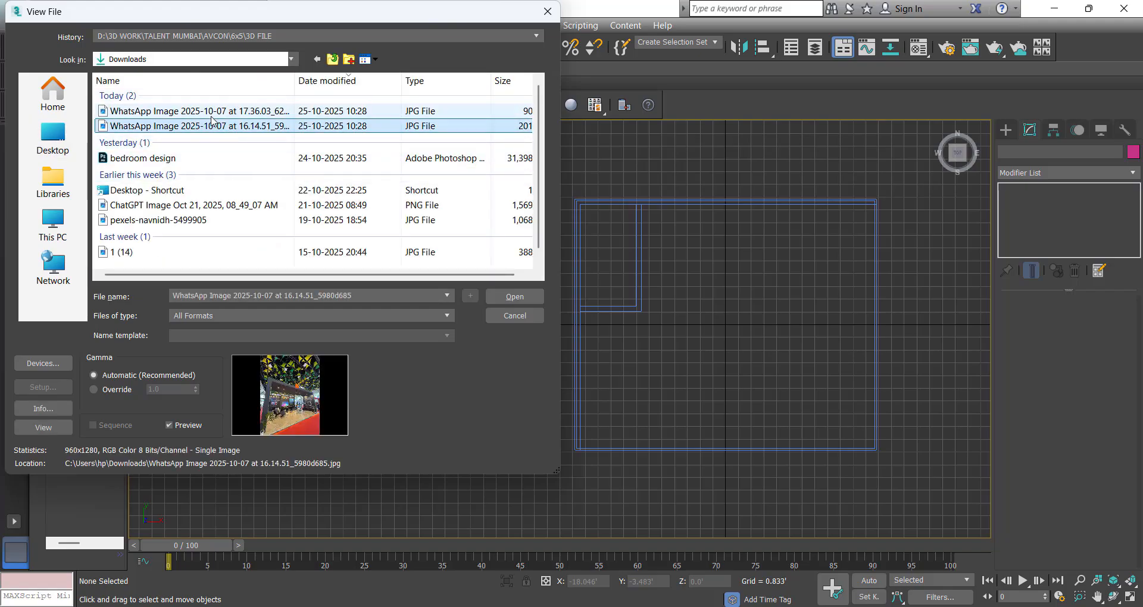
click(199, 111)
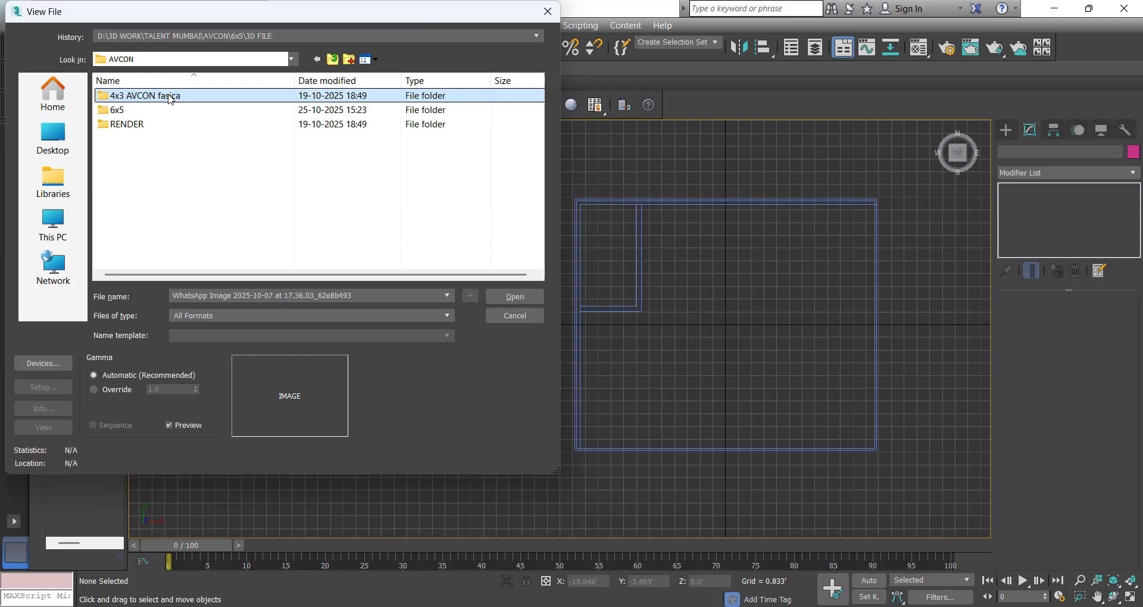
Find the ref folder within the AVCON 6x5 project and open the image WhatsApp Image 2025-10-24 at 9.13.32 PM.jpeg
double_click(174, 96)
click(332, 61)
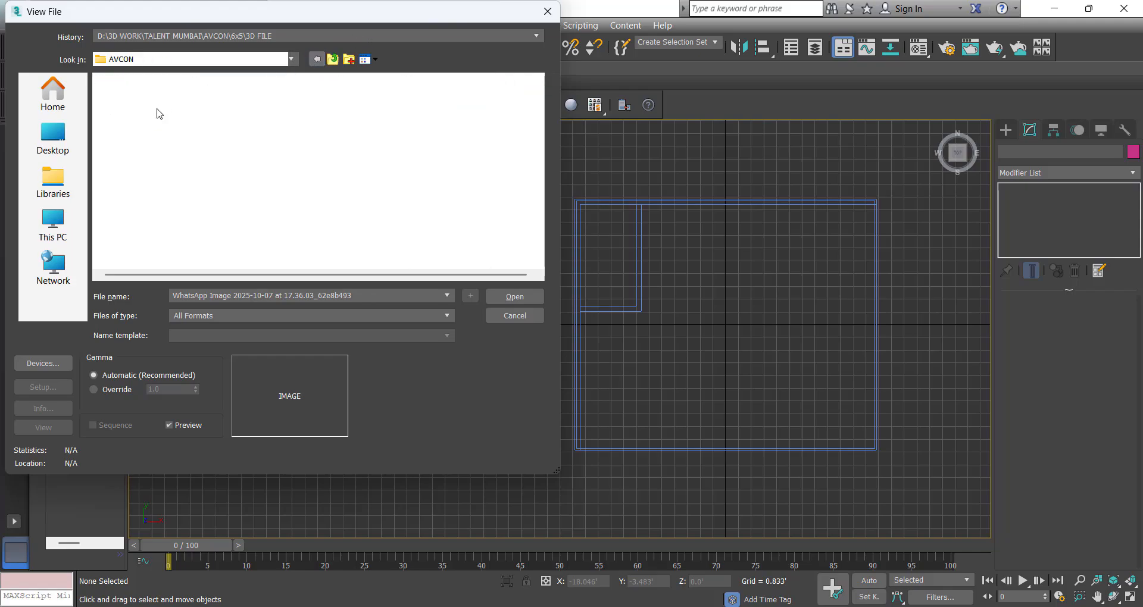
double_click(156, 122)
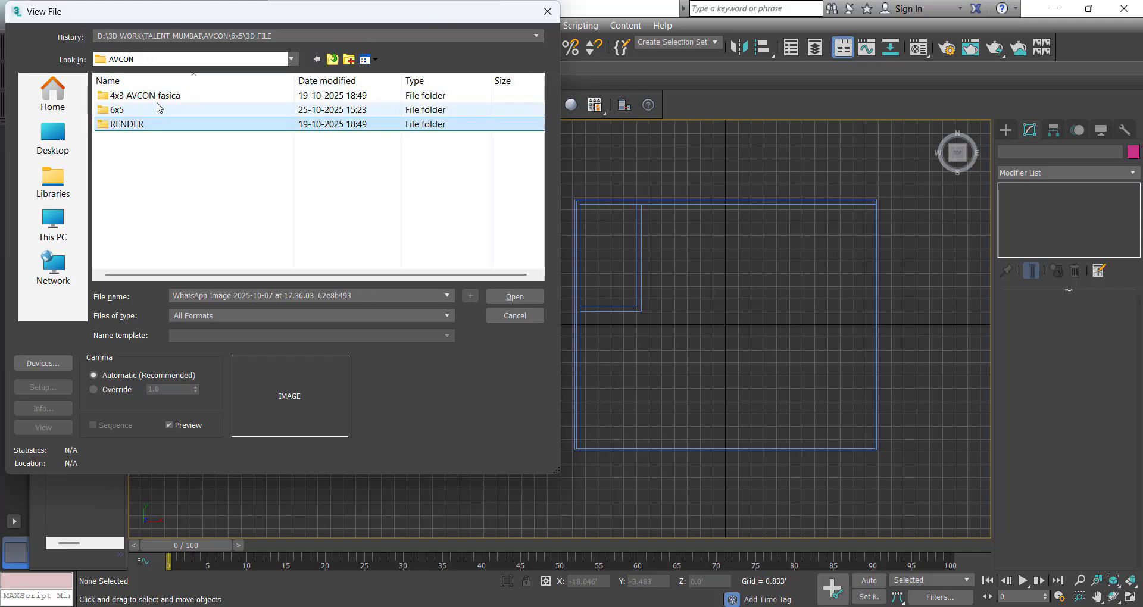
double_click(121, 111)
double_click(137, 111)
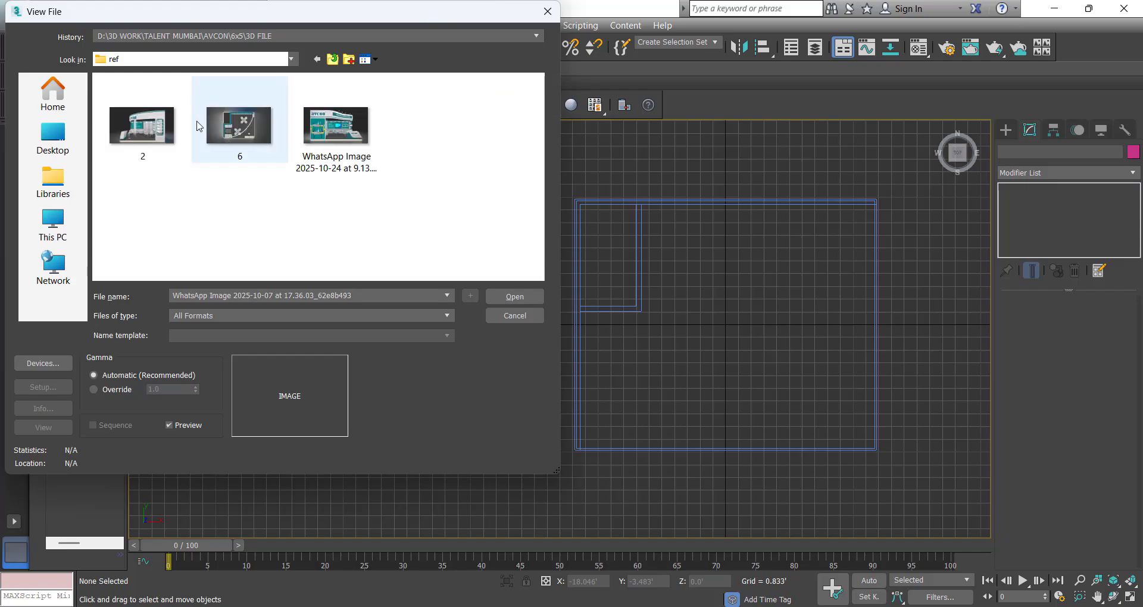
double_click(337, 131)
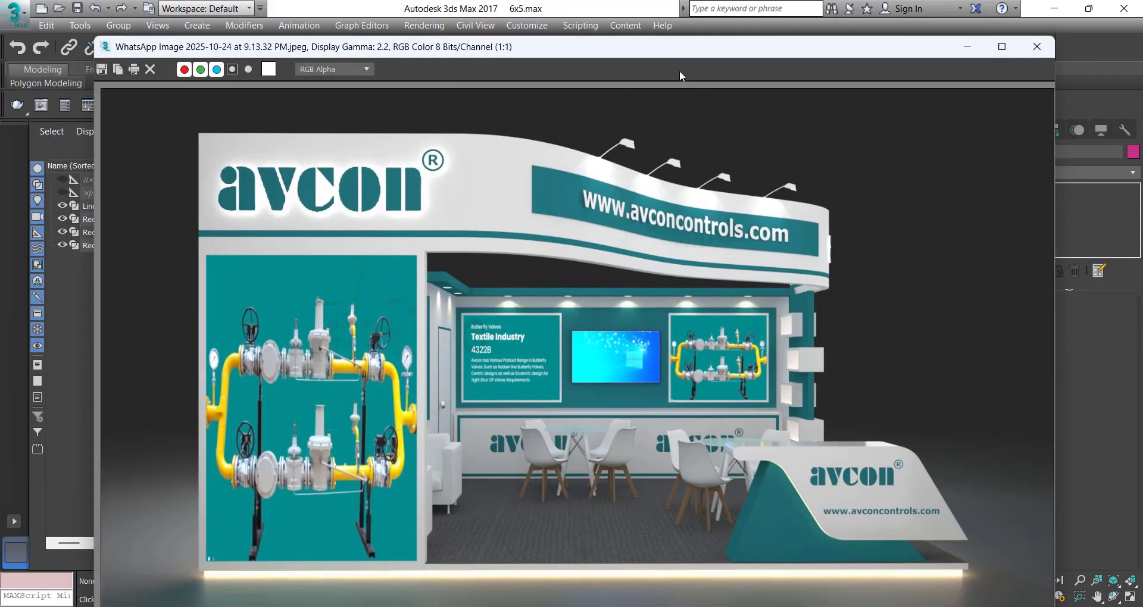
Shrink the reference image window, fit the whole picture in it and place it beside the floor plan
drag(1059, 105, 551, 106)
scroll(391, 273, up, 1)
drag(390, 232, 335, 132)
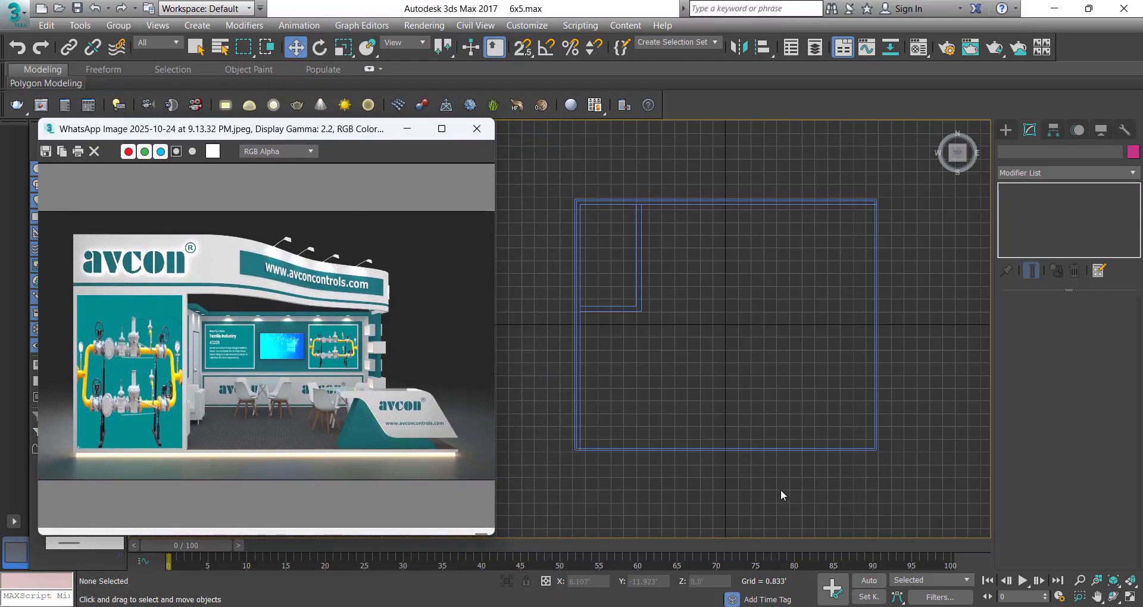
middle_drag(639, 428, 631, 431)
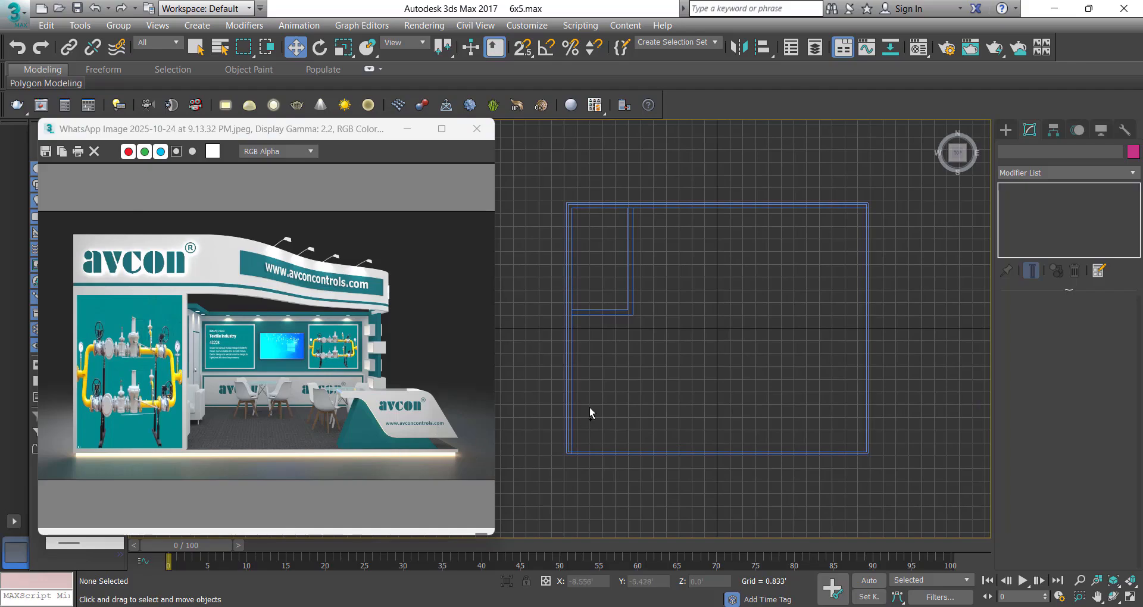
Draw a snapped line from the floor's front-left corner via the front edge and the right edge's midpoint to the back-right corner
right_click(610, 398)
click(629, 363)
right_click(612, 410)
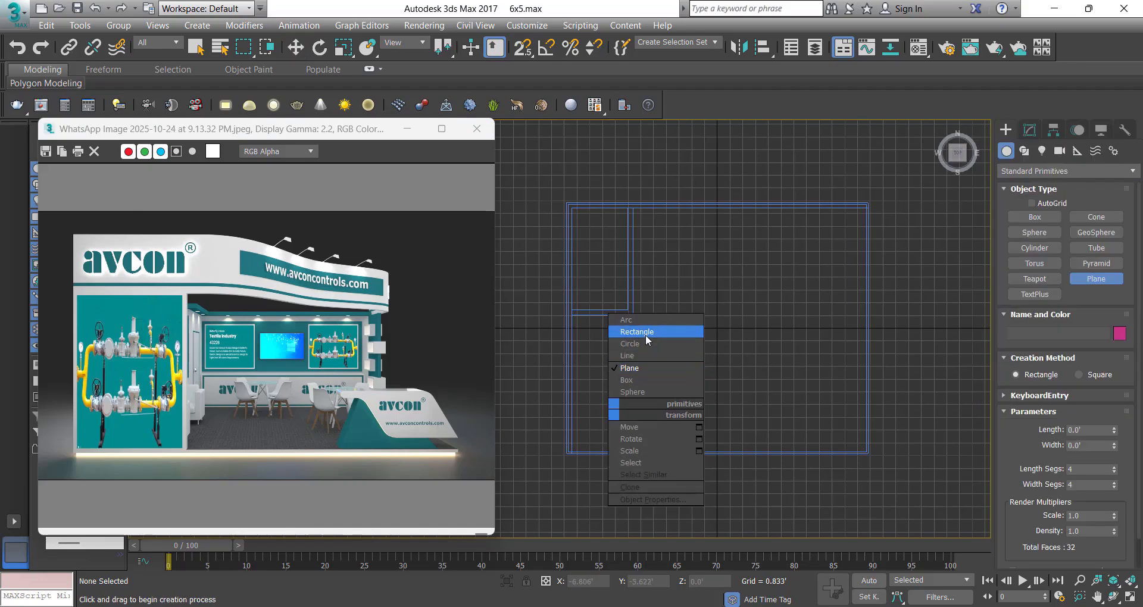
click(634, 356)
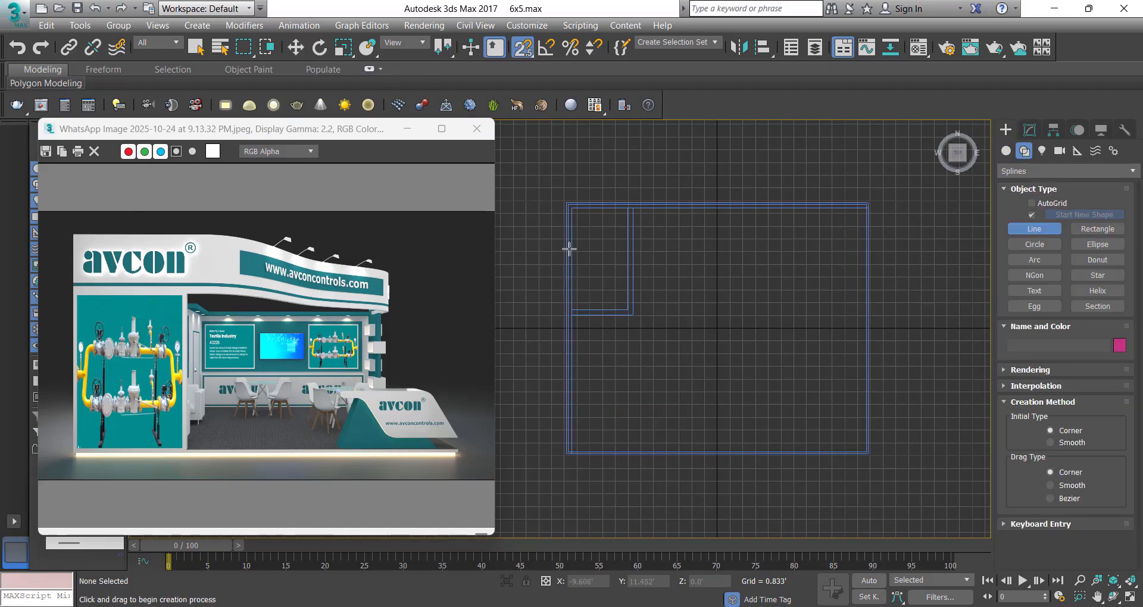
click(559, 449)
scroll(557, 451, up, 5)
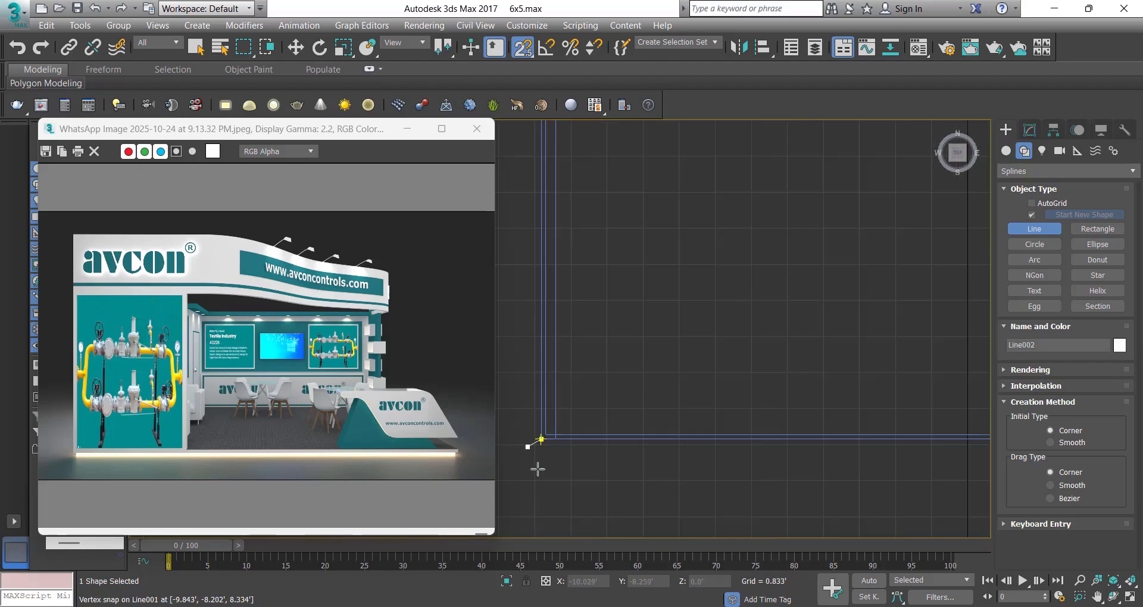
scroll(538, 470, down, 5)
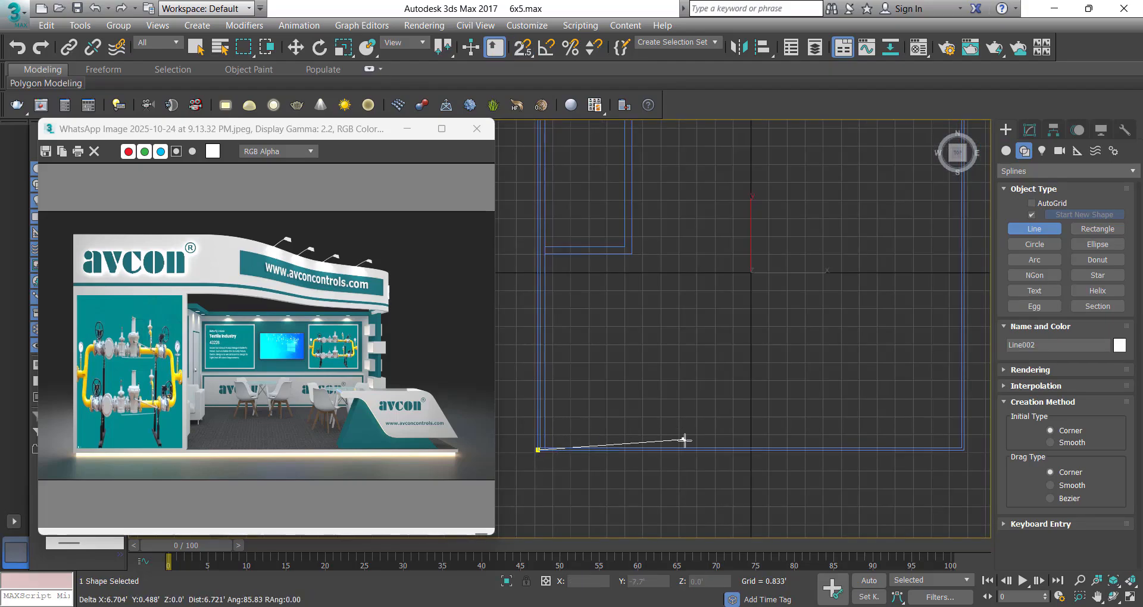
scroll(704, 411, down, 2)
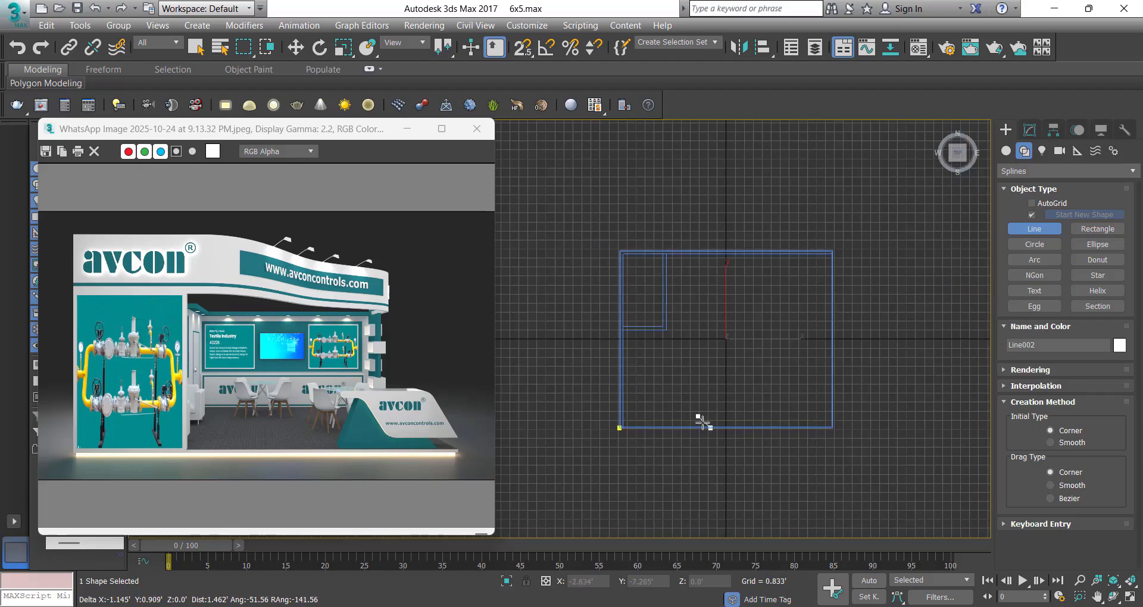
scroll(741, 398, up, 1)
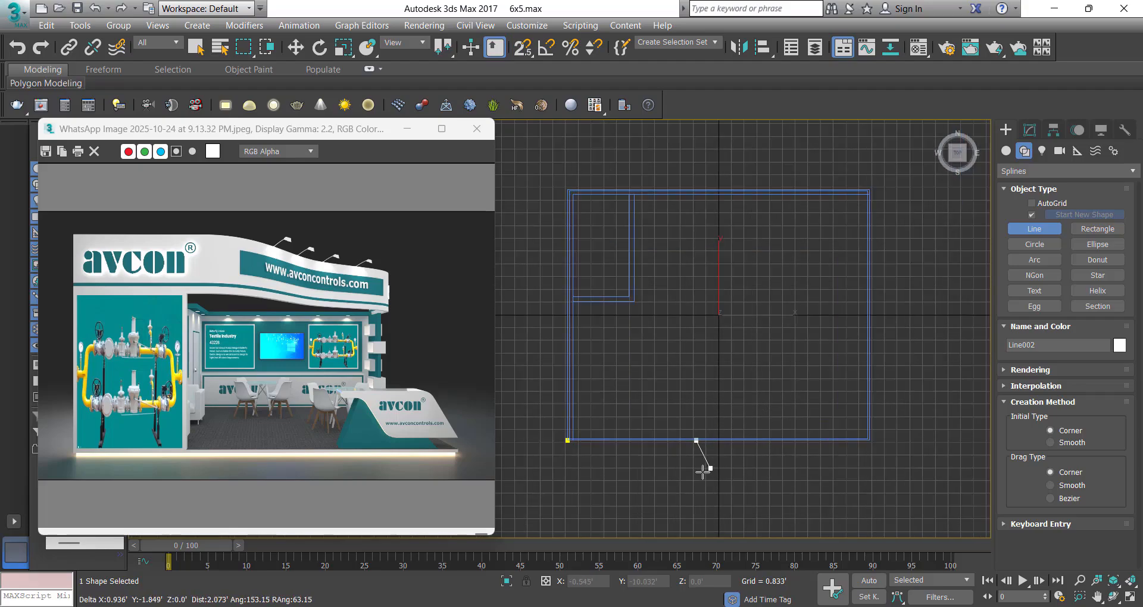
key(s)
click(870, 318)
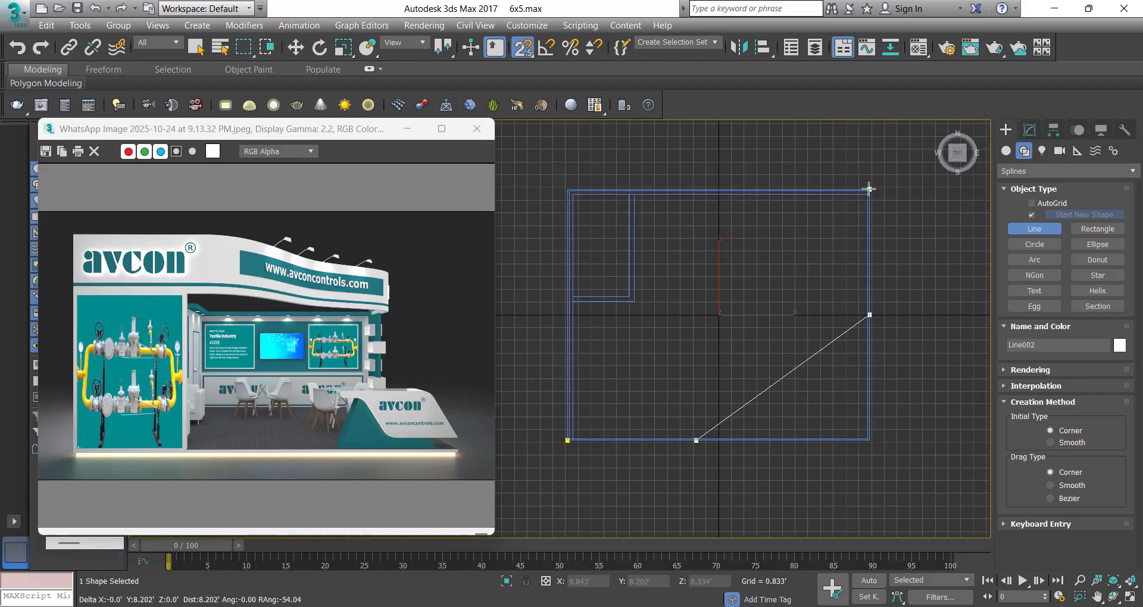
click(870, 189)
right_click(920, 290)
middle_drag(887, 334, 848, 328)
key(w)
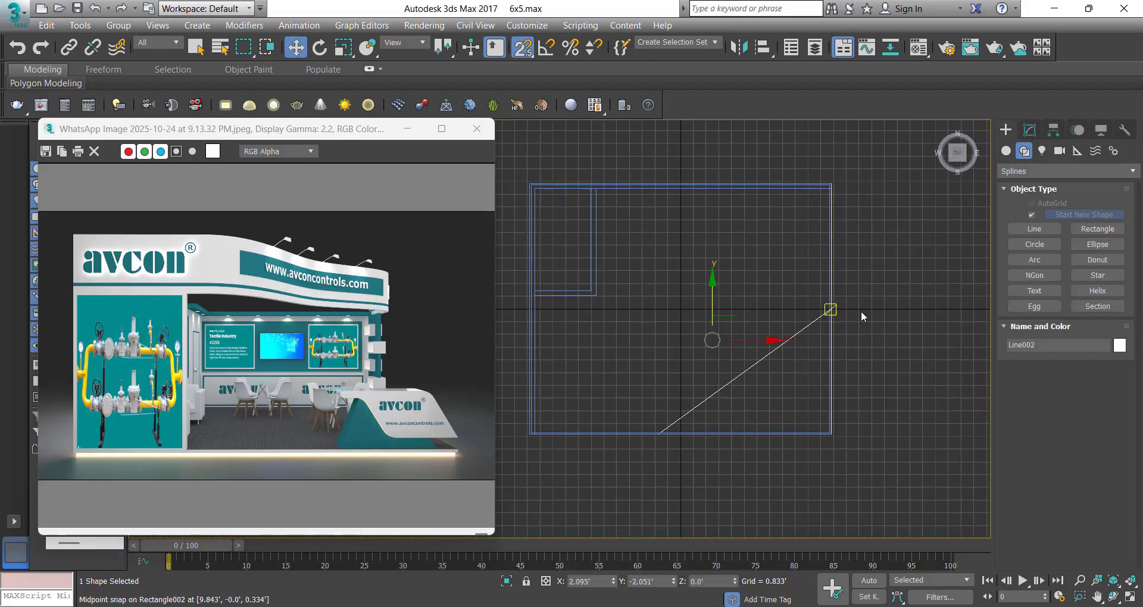
Move the line's vertex on the front edge to that edge's midpoint
key(1)
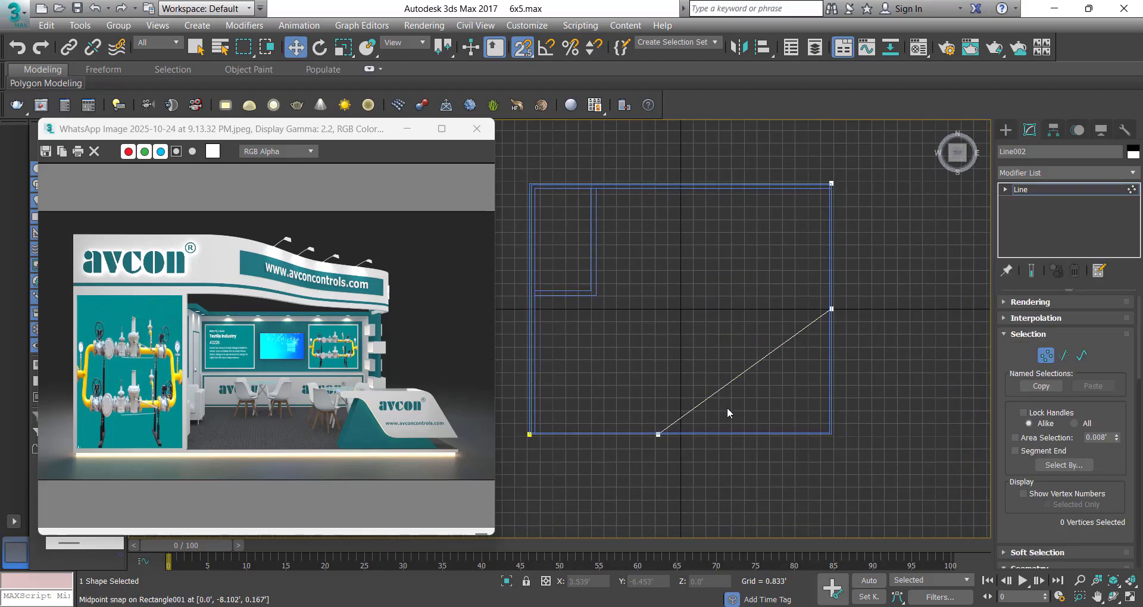
click(658, 434)
drag(689, 438, 682, 435)
click(763, 407)
Refine the diagonal segment with a new vertex at its midpoint
scroll(1057, 522, down, 5)
click(1035, 536)
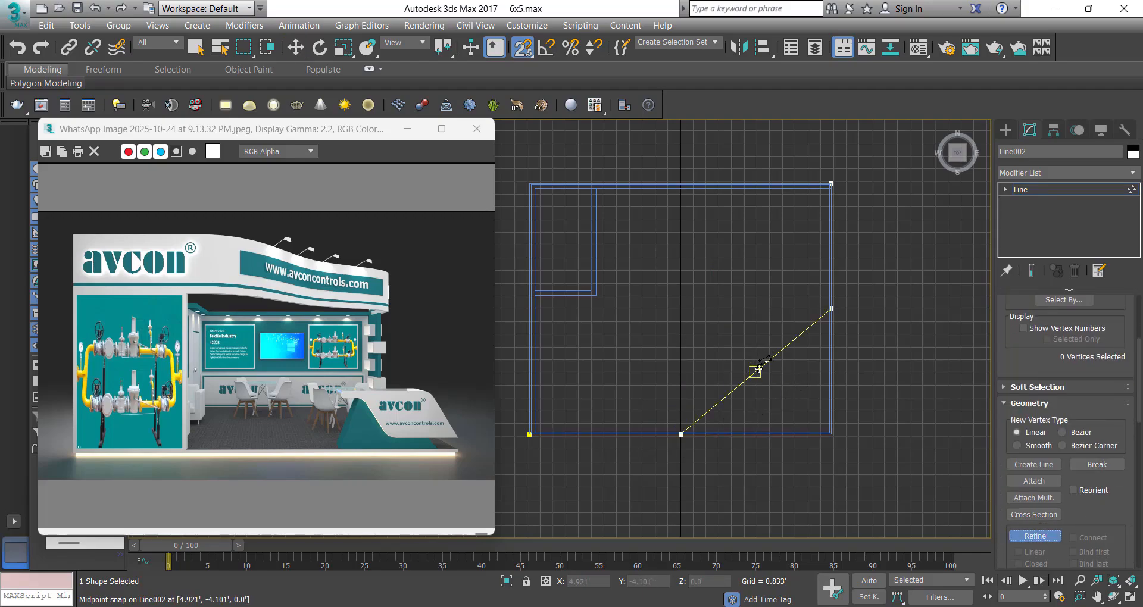
click(756, 371)
key(1)
Convert the diagonal's middle vertex and its two end vertices to Bezier Corner
drag(803, 388, 702, 353)
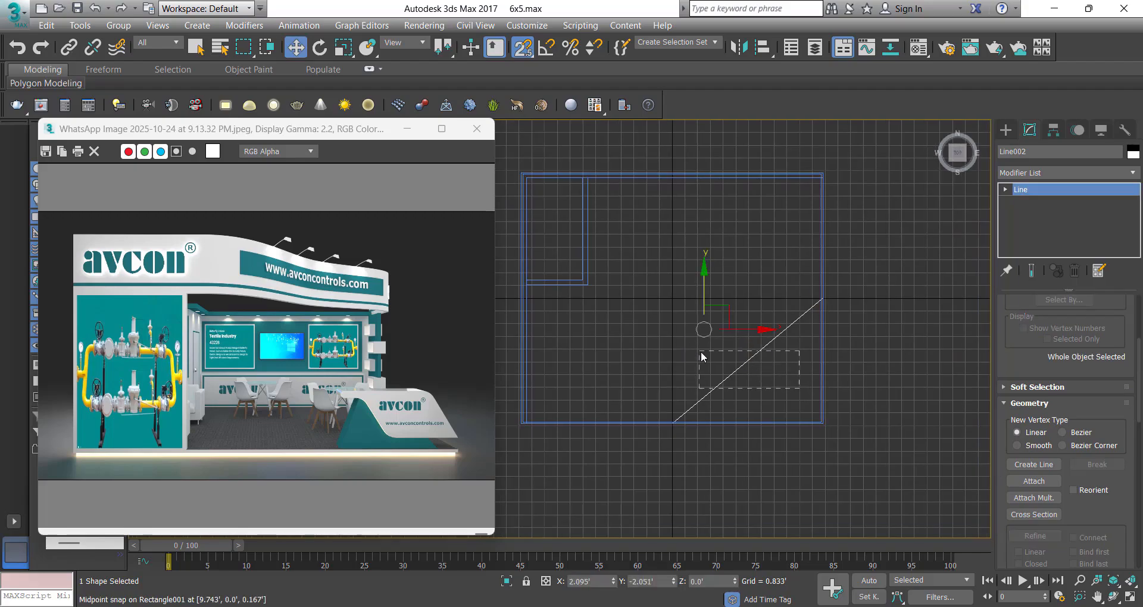
key(1)
drag(799, 382, 717, 339)
key(ctrl+a)
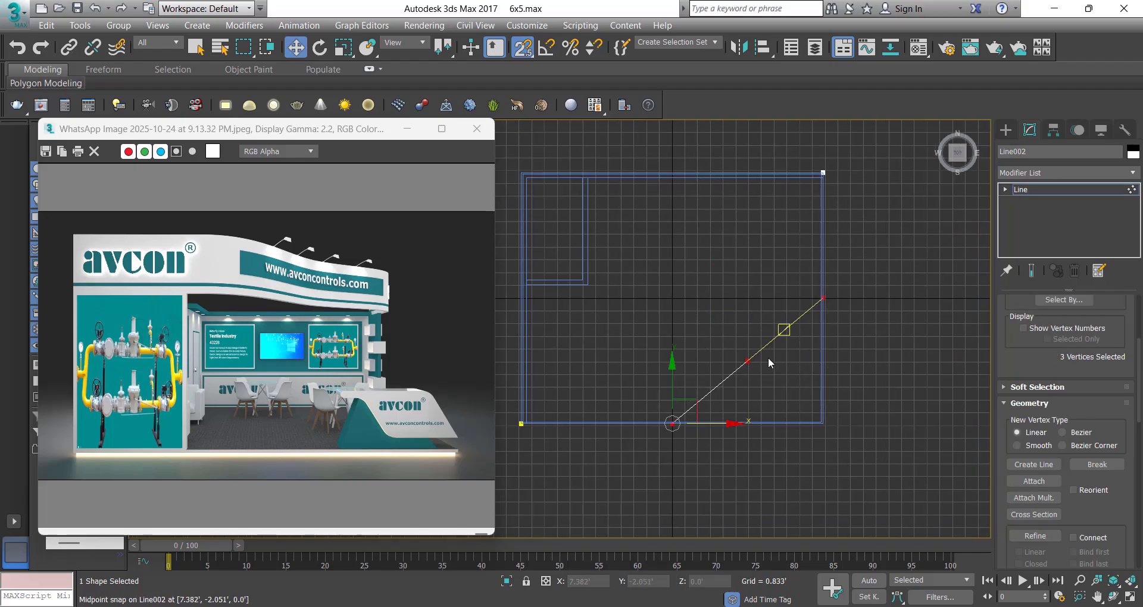
right_click(777, 309)
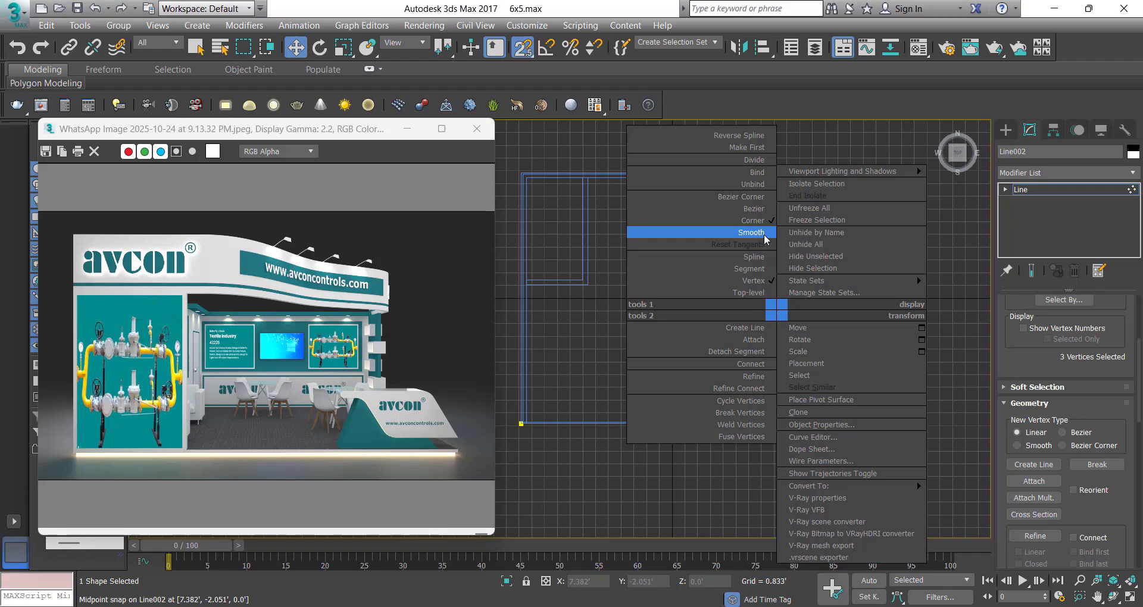
click(752, 197)
Move the diagonal's middle vertex inward to about X 4.19', Y -2.85'
click(748, 360)
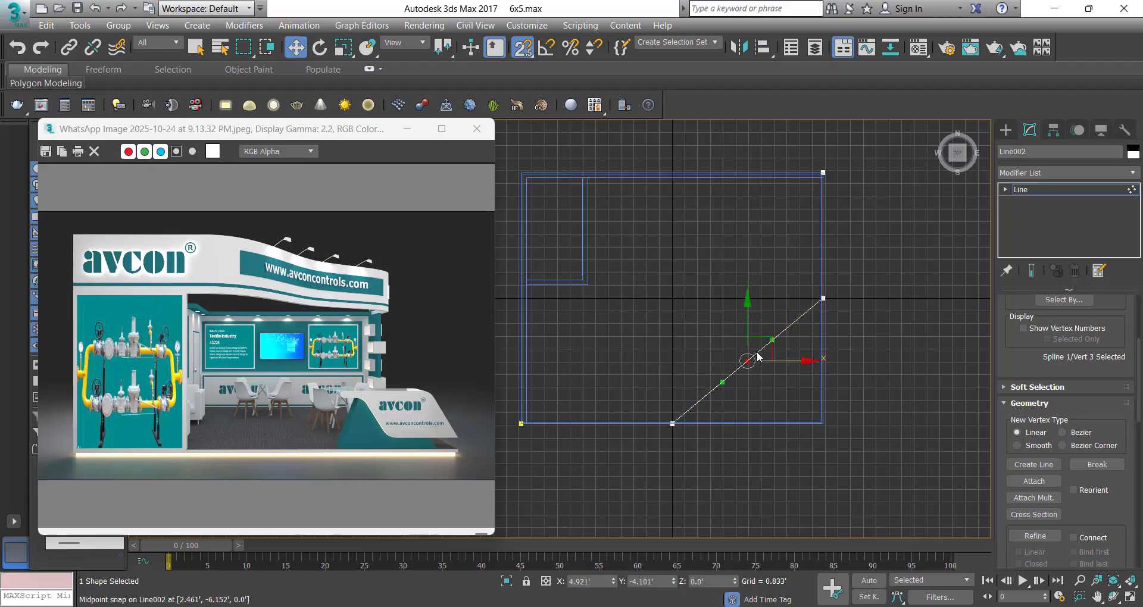
middle_drag(754, 352, 756, 359)
drag(768, 347, 758, 330)
Bend the end handles into an S-curve, raise the right-edge vertex to about Y 0.88' and shift the front vertex slightly left
drag(748, 419, 571, 493)
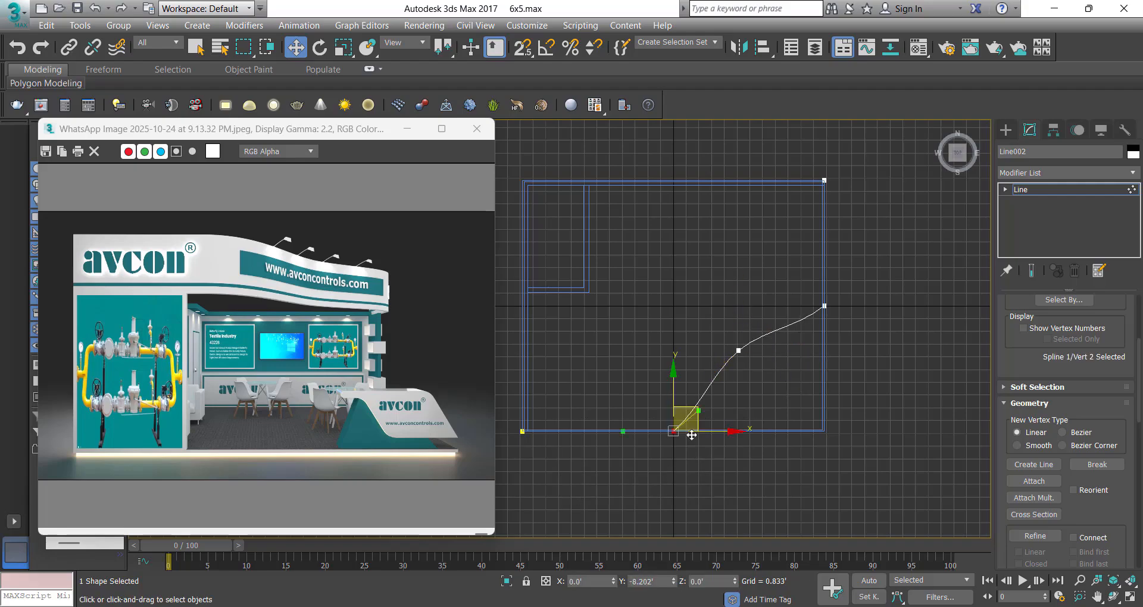
drag(701, 412, 729, 436)
drag(786, 346, 786, 345)
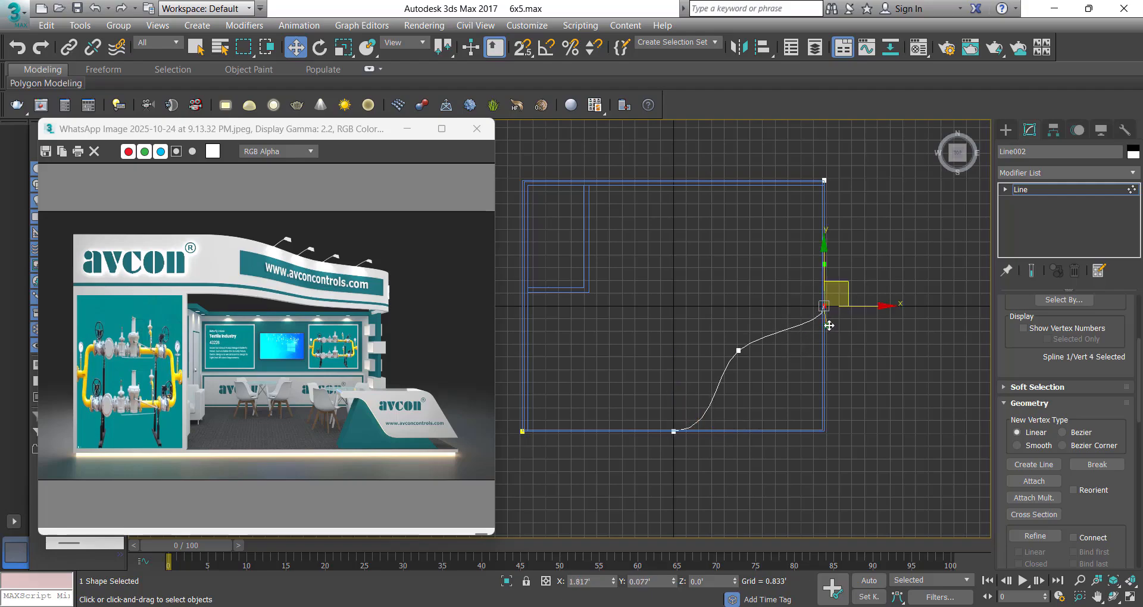
scroll(873, 280, up, 3)
drag(835, 294, 778, 370)
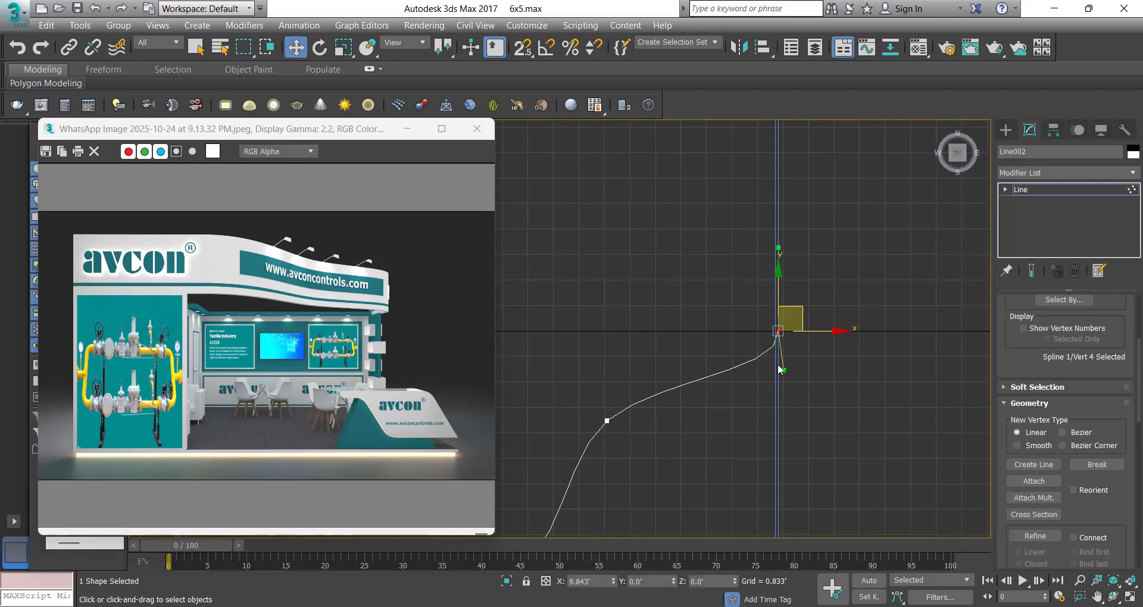
scroll(793, 314, down, 5)
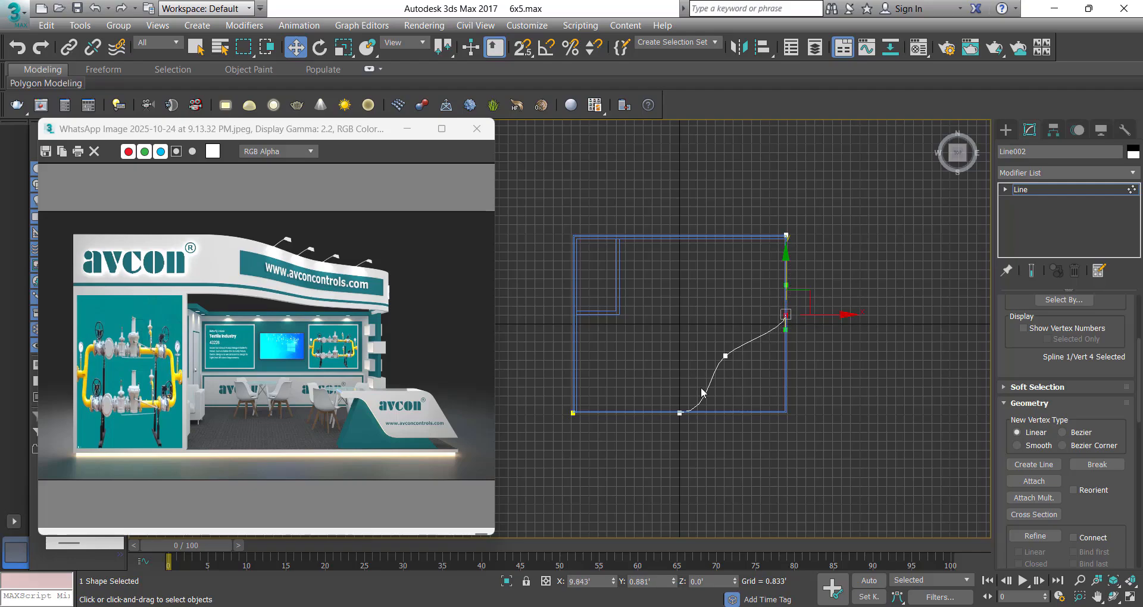
click(679, 412)
click(716, 402)
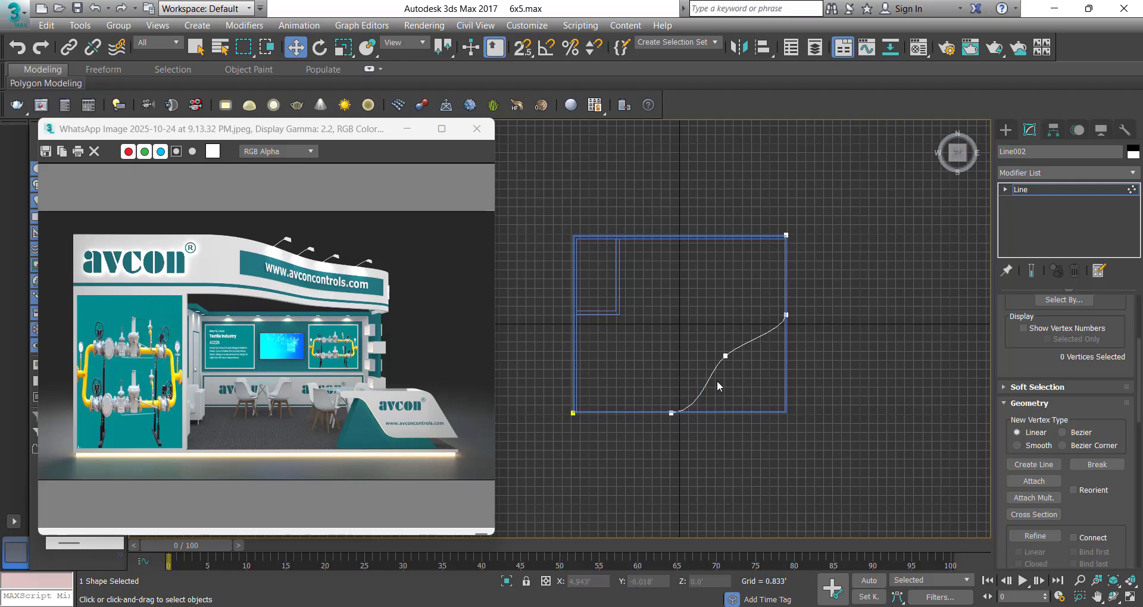
Examine the S-curve's shape around its middle vertex against the floor plan
scroll(709, 362, up, 2)
scroll(728, 351, up, 4)
click(728, 351)
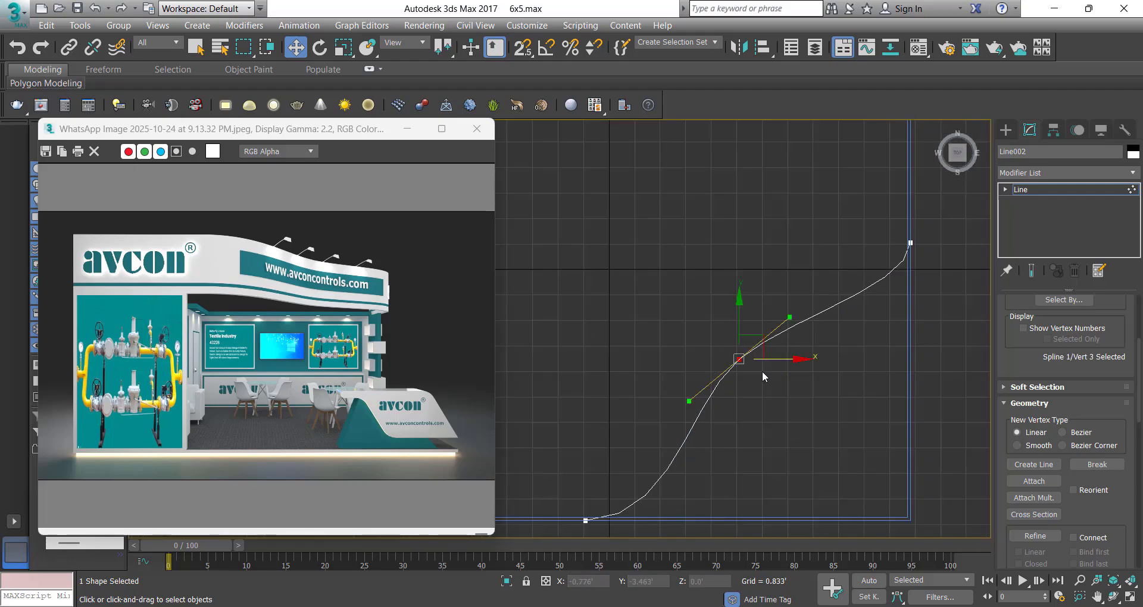
scroll(769, 338, down, 5)
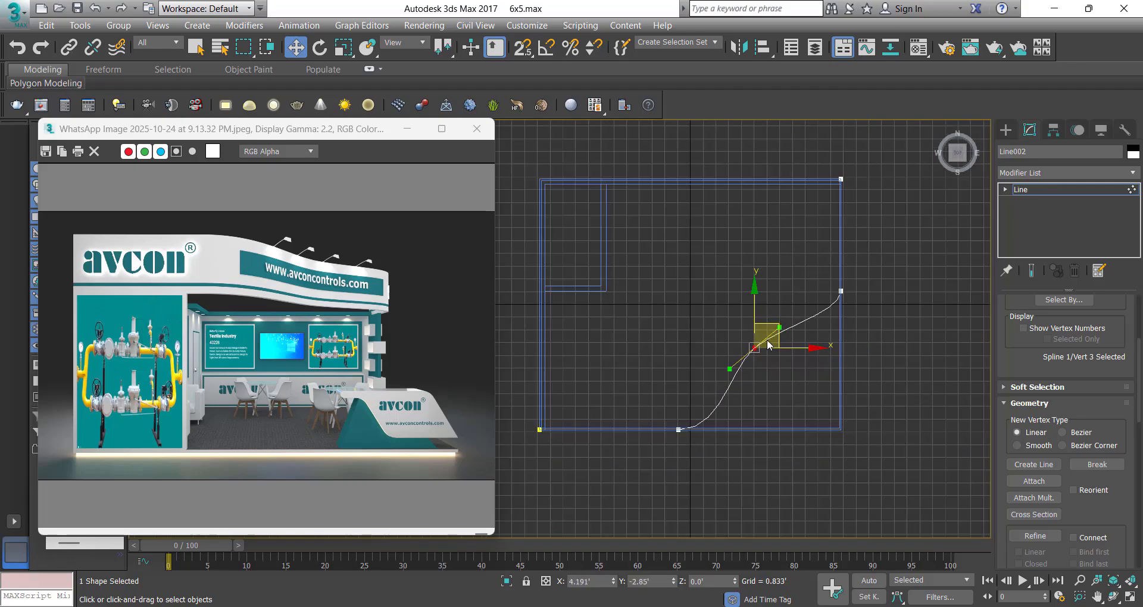
click(790, 366)
scroll(774, 351, up, 2)
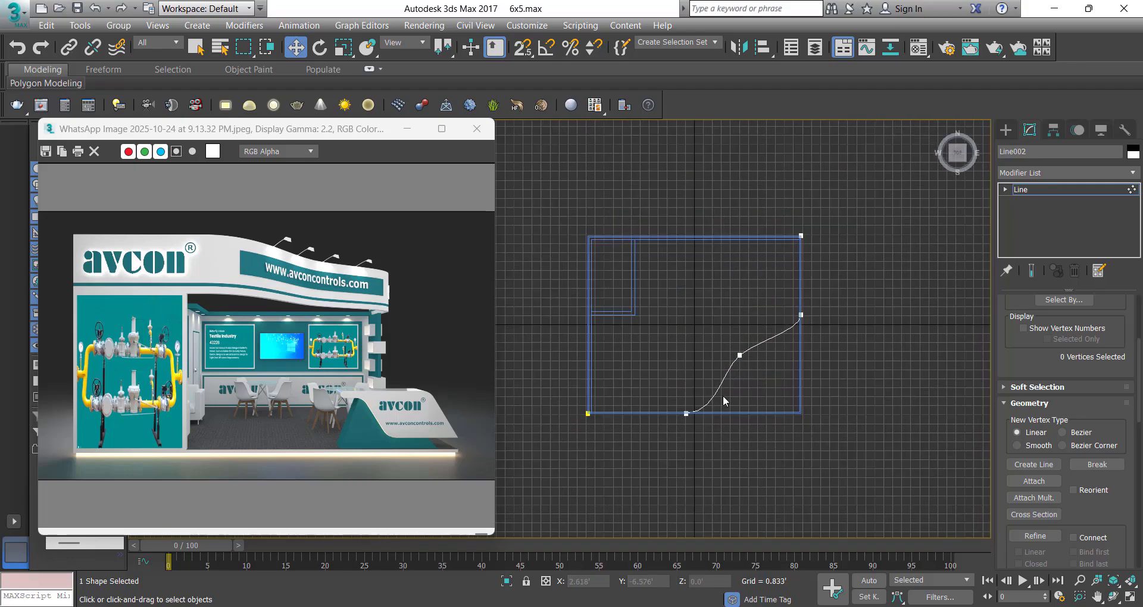
scroll(736, 353, up, 4)
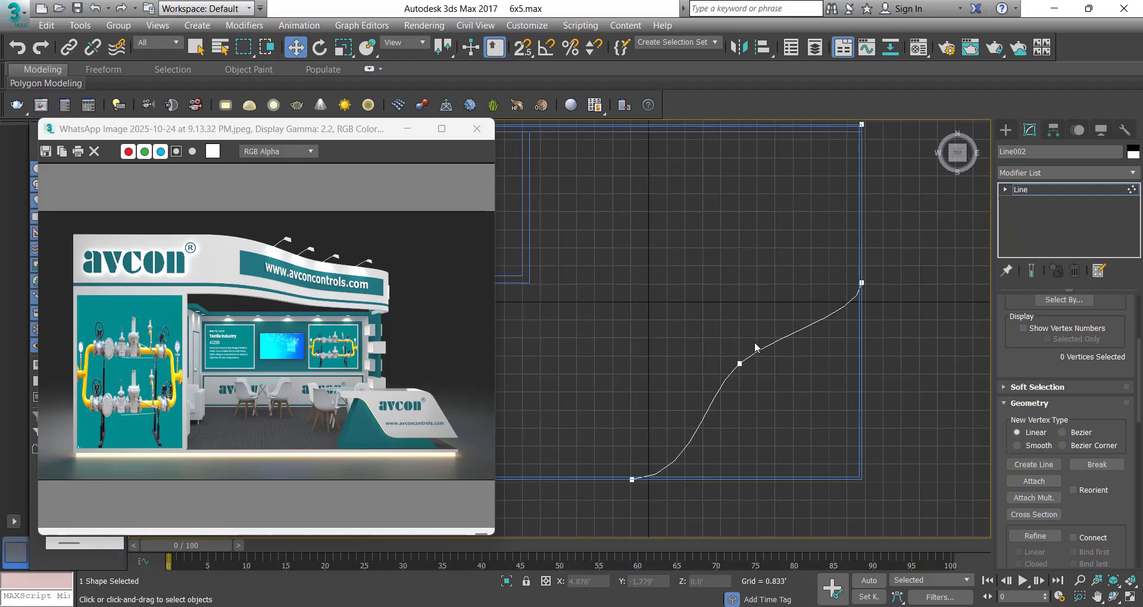
scroll(745, 352, down, 2)
scroll(751, 354, up, 2)
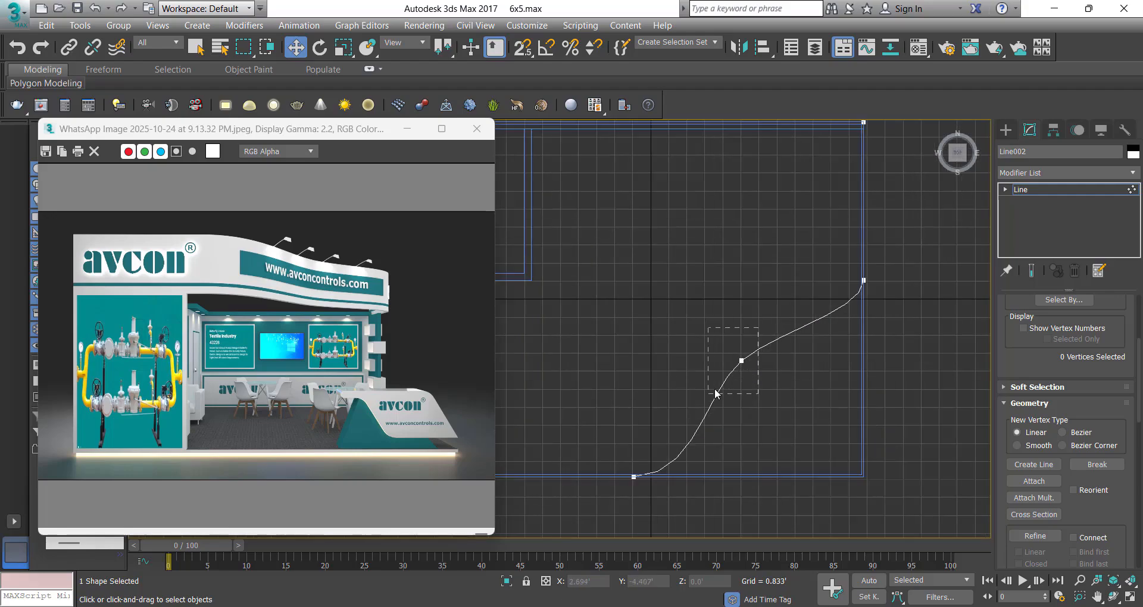
drag(716, 391, 714, 391)
middle_drag(790, 346, 760, 373)
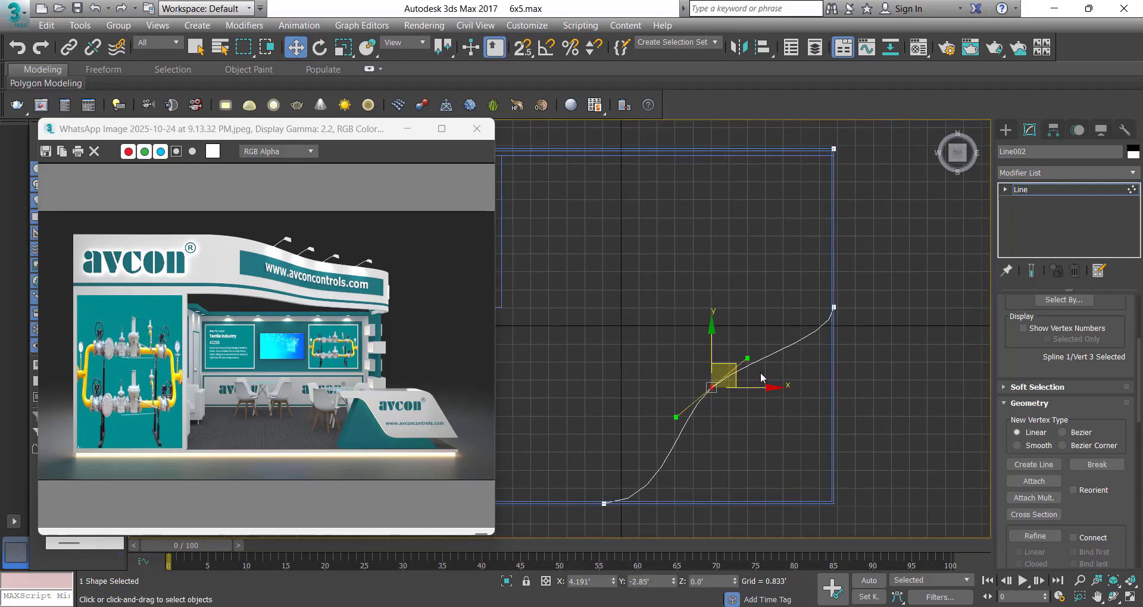
Outline the whole curved spline by 0.333'
key(3)
click(762, 361)
scroll(1042, 418, down, 1)
scroll(929, 390, down, 4)
scroll(1084, 452, down, 5)
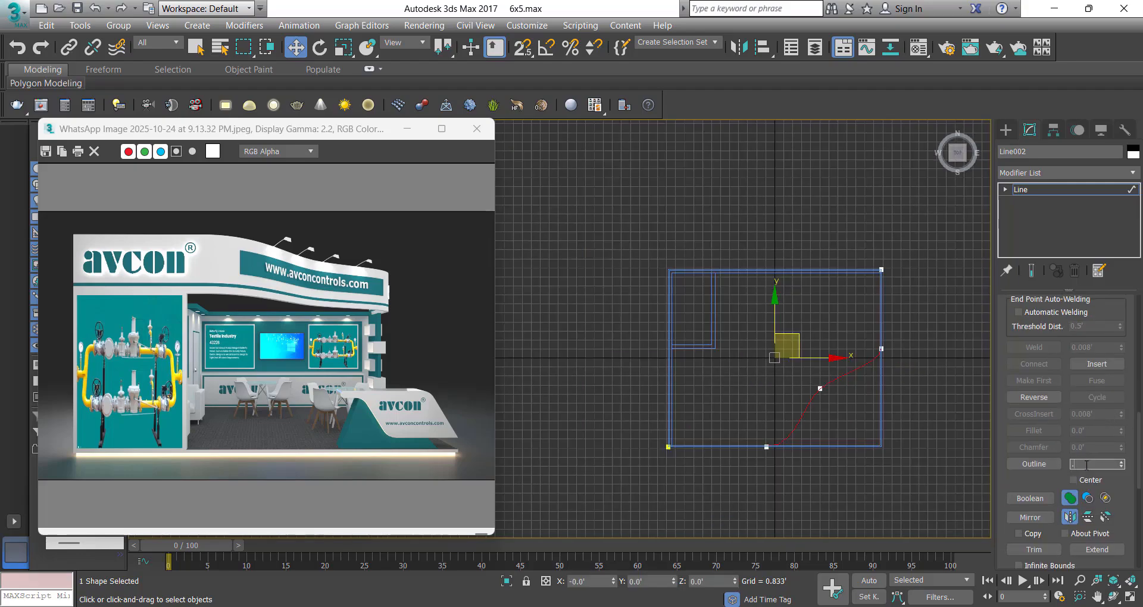
click(1088, 465)
text(.333)
key(Return)
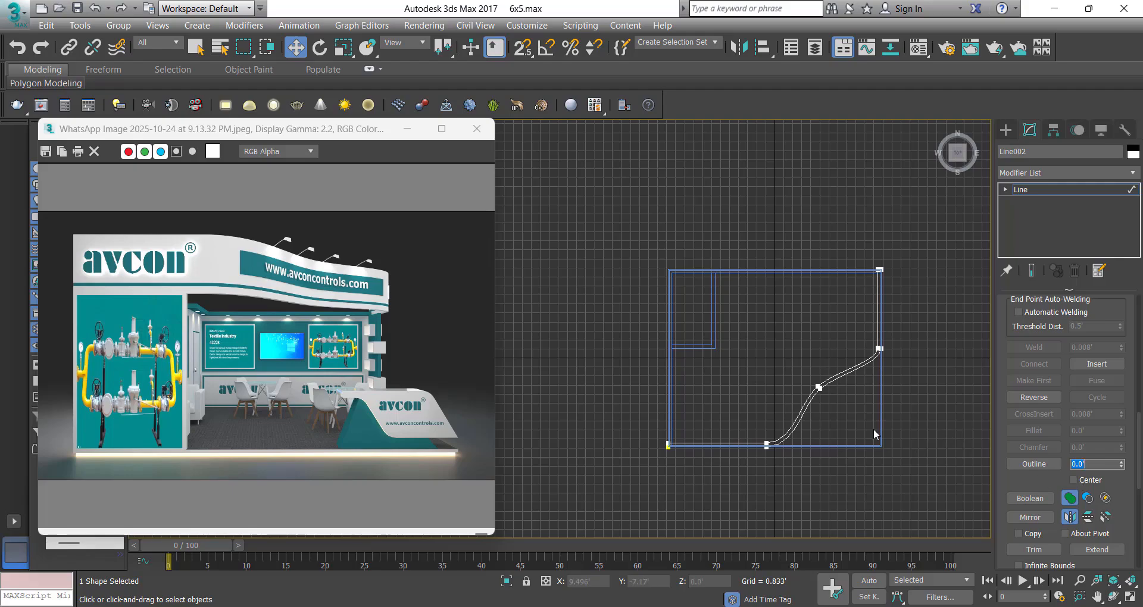
Apply an Extrude modifier to the outlined curved line
scroll(873, 429, up, 2)
middle_drag(872, 429, 744, 426)
middle_drag(684, 403, 702, 407)
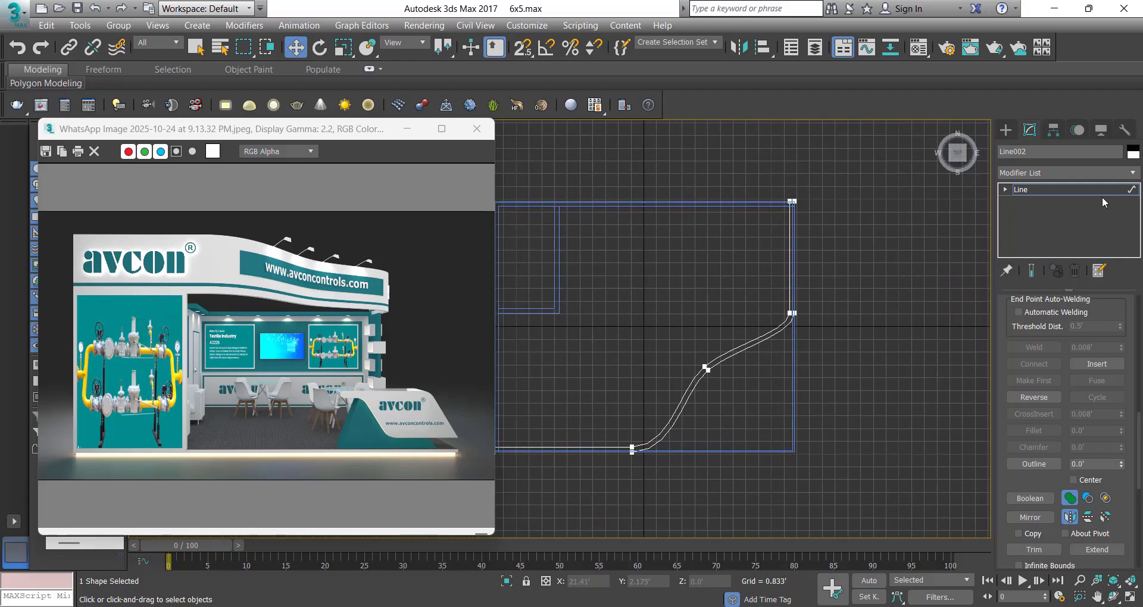
click(1043, 172)
click(1032, 190)
middle_drag(748, 350, 796, 329)
Raise the curved band onto the top of the walls at Z 8.334' and set its extrusion amount to 3'
key(f)
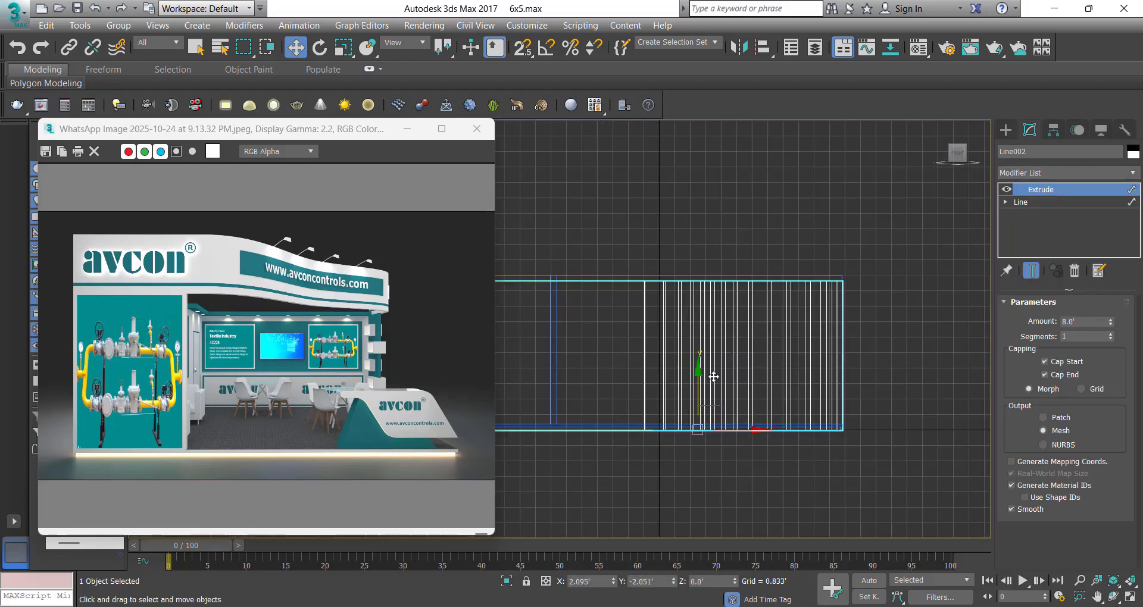
scroll(703, 386, down, 2)
drag(698, 360, 532, 299)
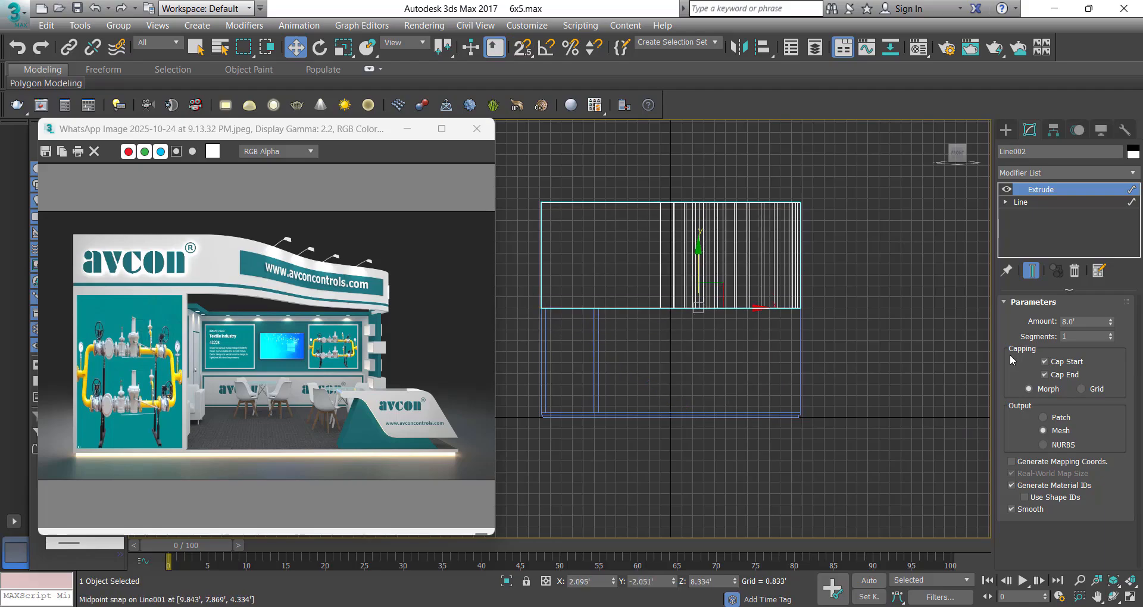
key(Return)
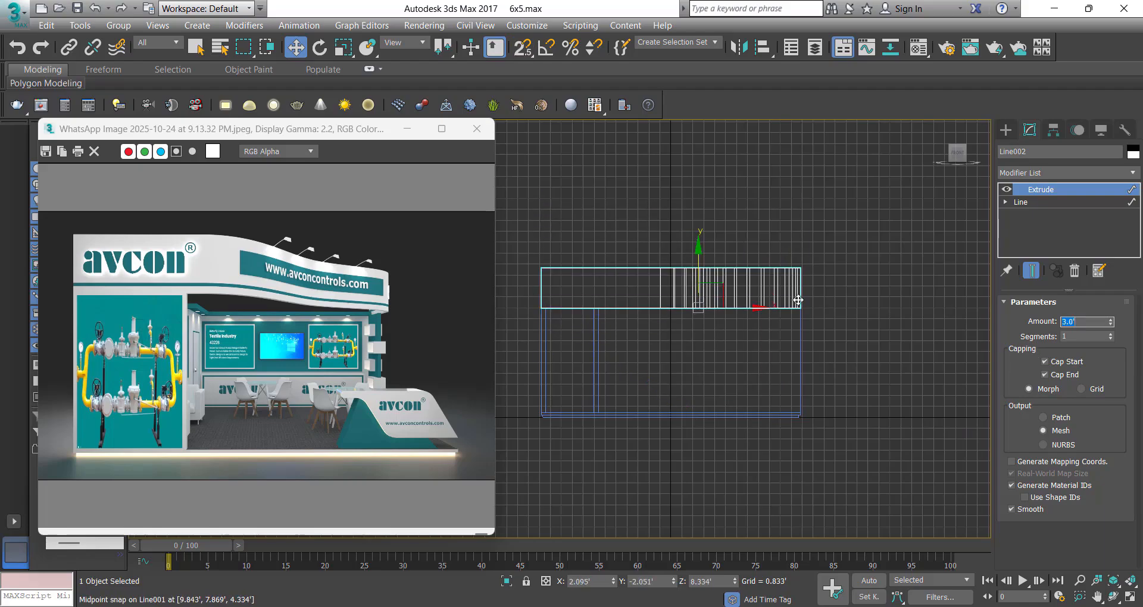
Refine both sides of the curved line with extra vertices around the S-bends, and return to its Extrude level
key(p)
scroll(817, 283, up, 5)
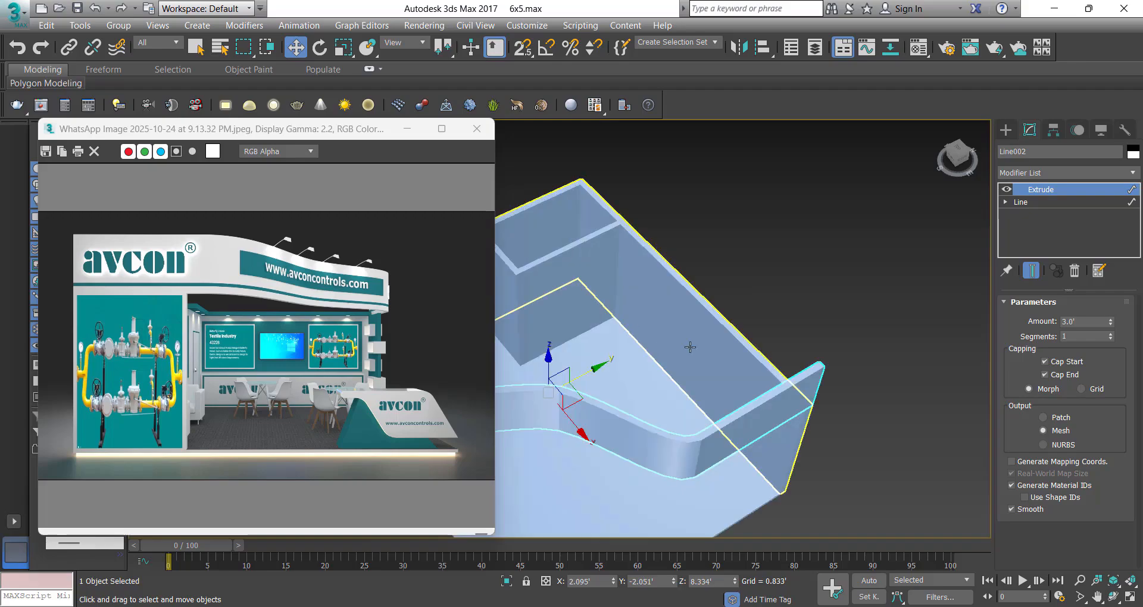
alt+middle_drag(778, 248, 801, 380)
scroll(801, 380, down, 3)
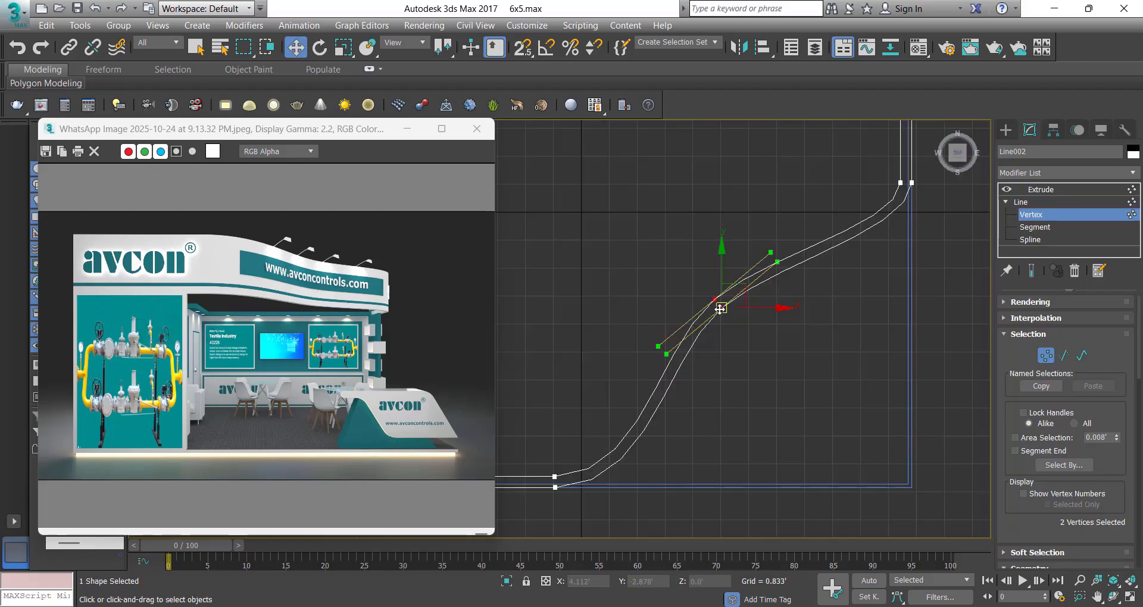
scroll(712, 307, up, 1)
scroll(706, 333, up, 1)
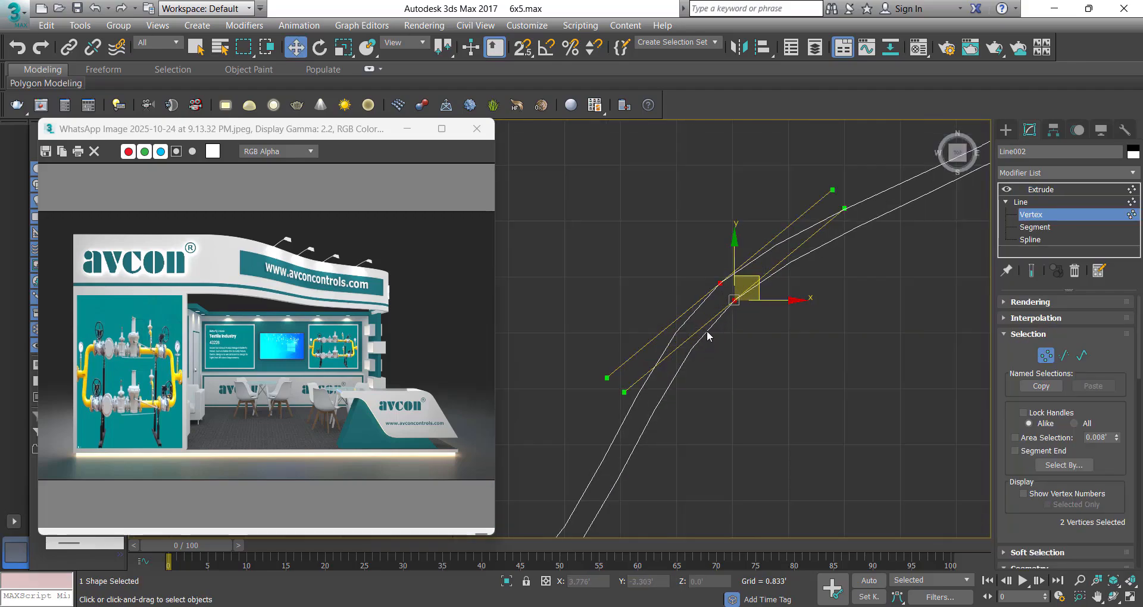
scroll(701, 334, down, 2)
scroll(1041, 493, down, 5)
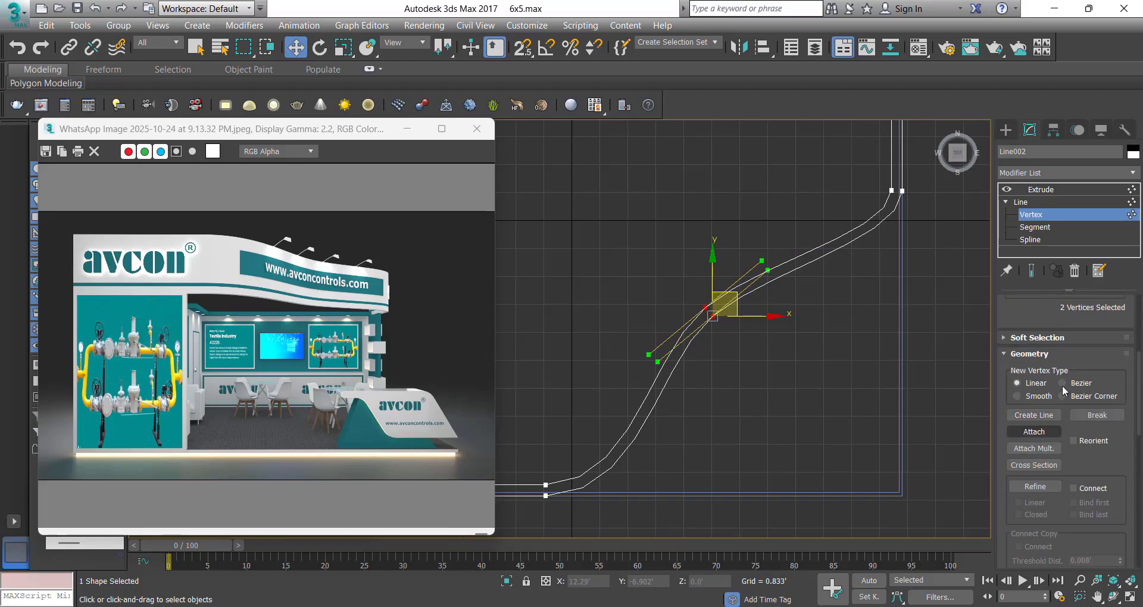
click(1036, 487)
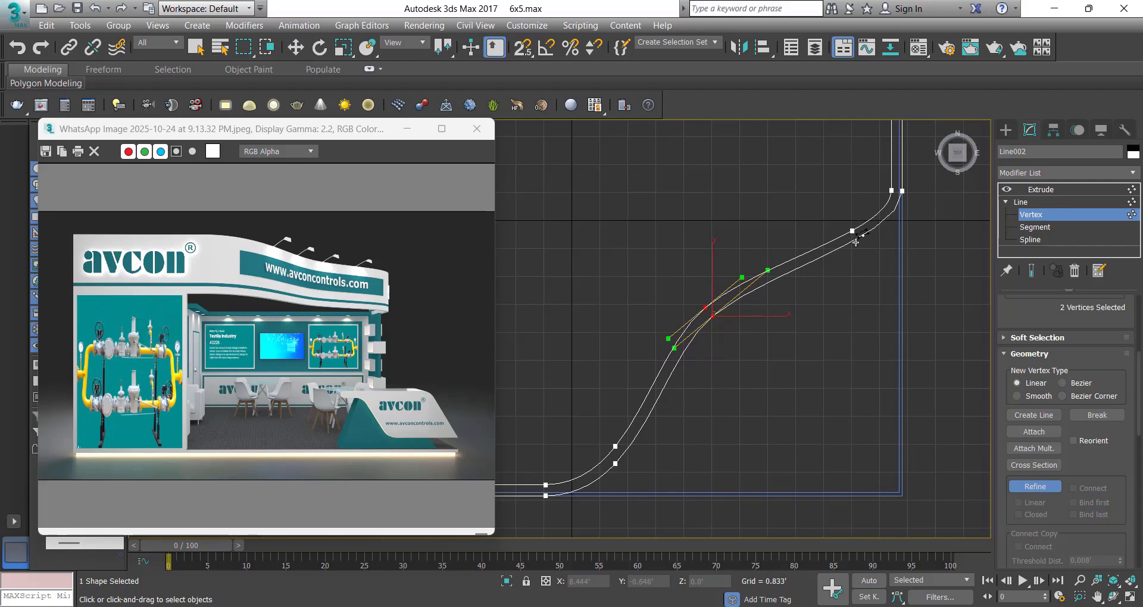
scroll(722, 304, up, 2)
click(775, 284)
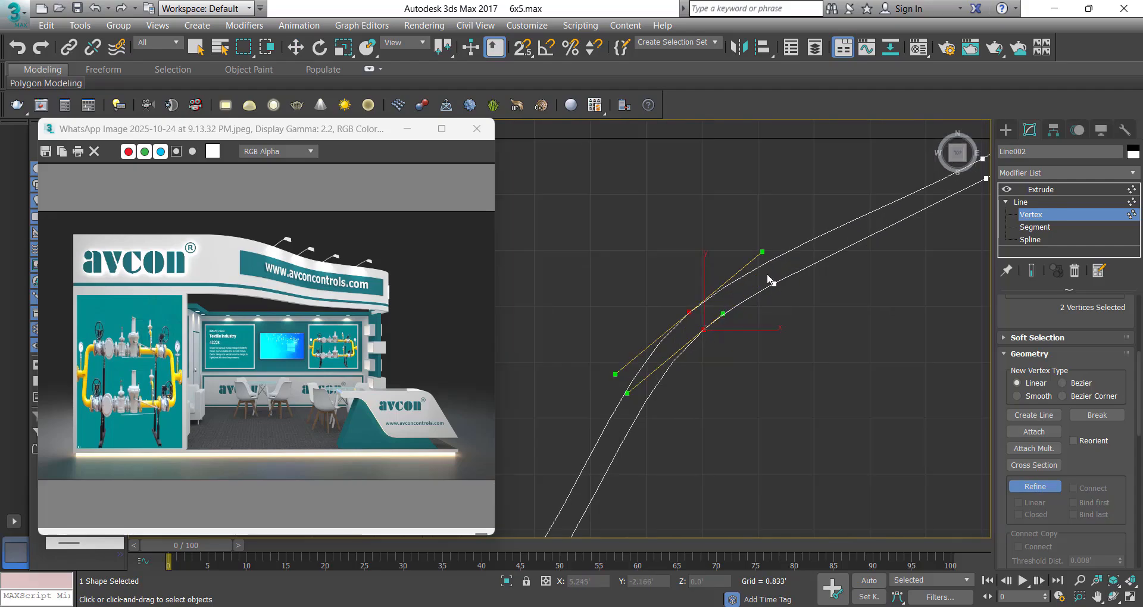
click(759, 267)
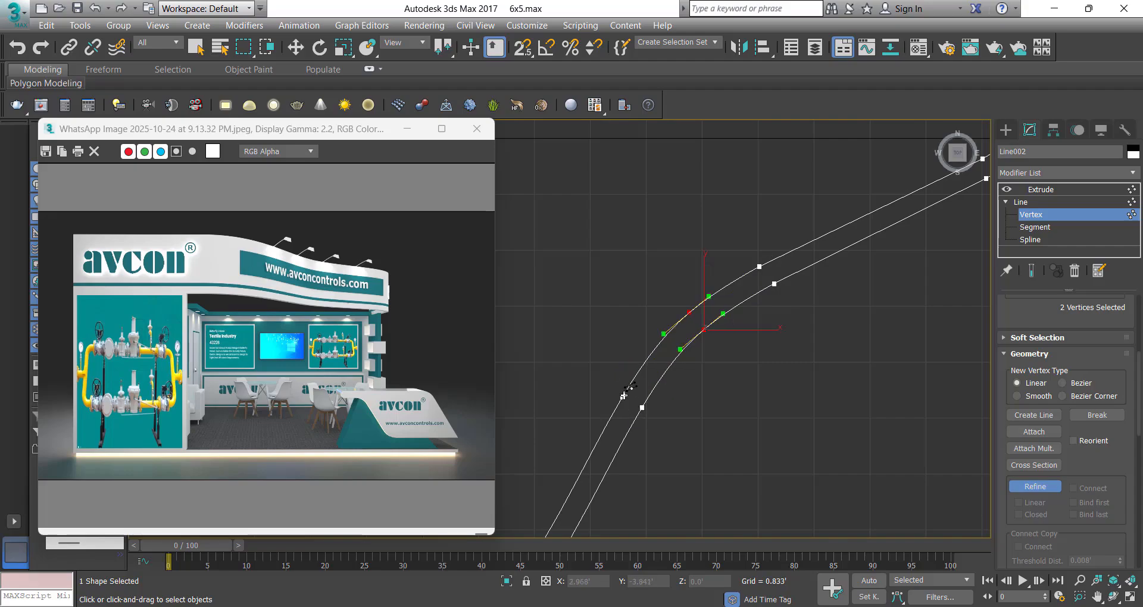
scroll(658, 316, down, 4)
key(w)
click(1050, 190)
scroll(736, 364, down, 2)
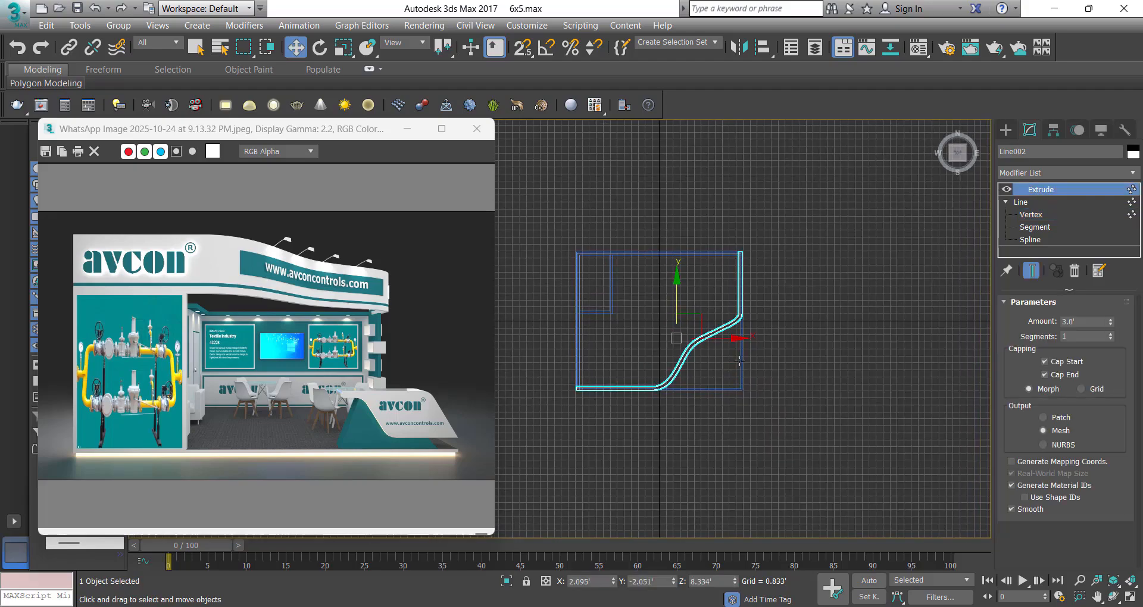
Examine the smoothed curved fascia from several angles in the perspective view
key(p)
scroll(697, 339, down, 6)
alt+middle_drag(679, 331, 692, 254)
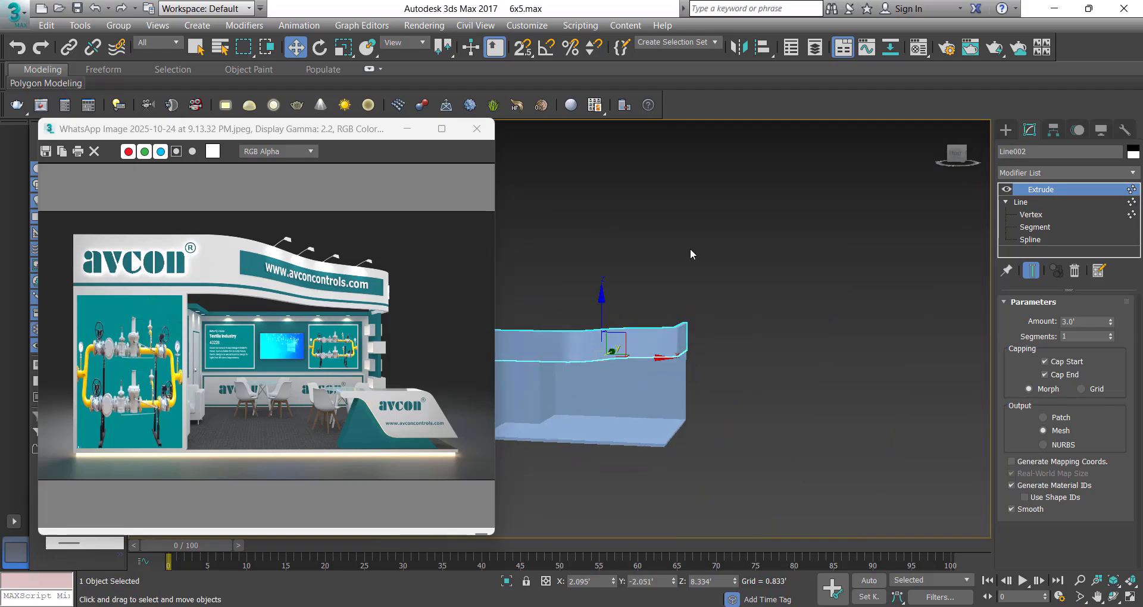
click(691, 254)
middle_drag(597, 374, 689, 316)
scroll(733, 242, up, 4)
alt+middle_drag(774, 283, 911, 334)
middle_drag(911, 333, 806, 362)
scroll(716, 430, up, 5)
click(718, 430)
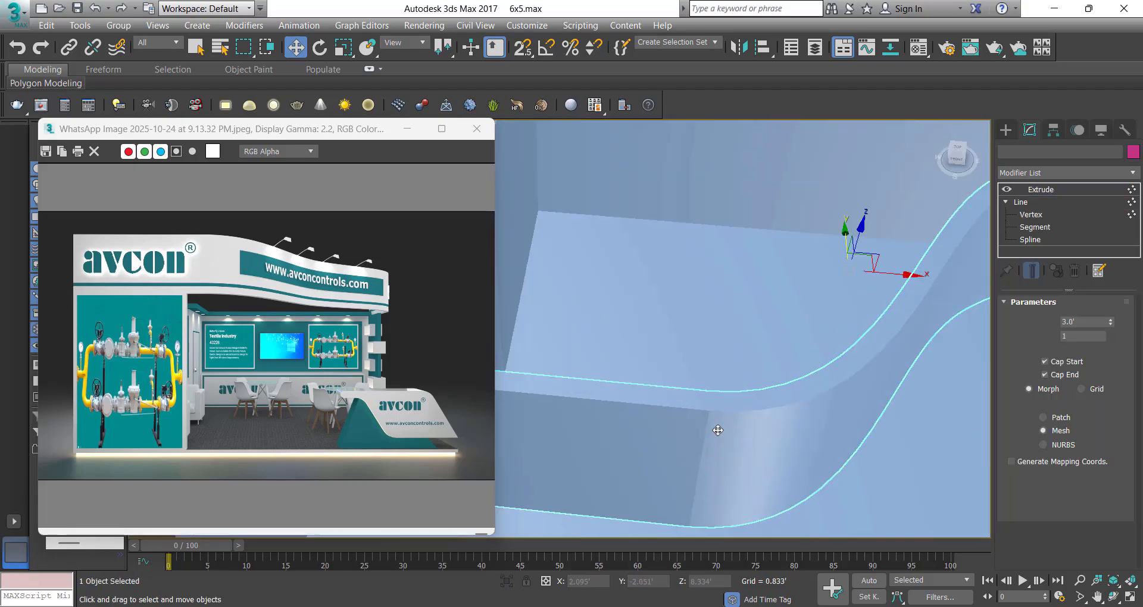
scroll(727, 362, down, 6)
mouse_move(730, 364)
alt+middle_down()
mouse_move(726, 310)
mouse_move(733, 325)
mouse_move(707, 329)
mouse_move(692, 274)
alt+middle_up()
scroll(728, 310, up, 4)
Clone the curved fascia band in place as an independent copy
key(t)
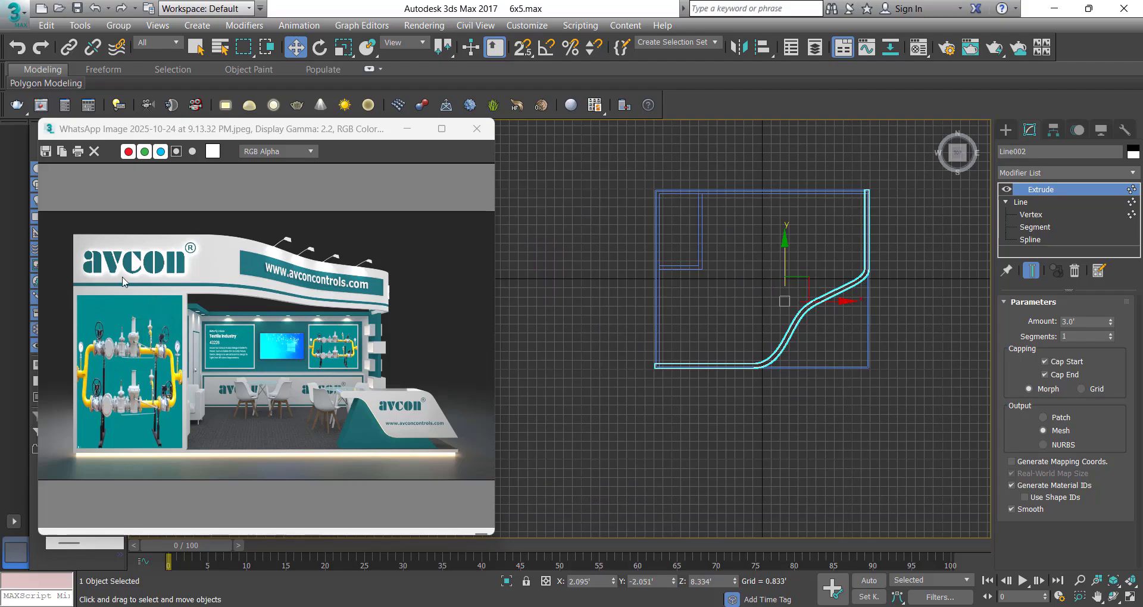
scroll(124, 282, up, 3)
scroll(145, 290, down, 3)
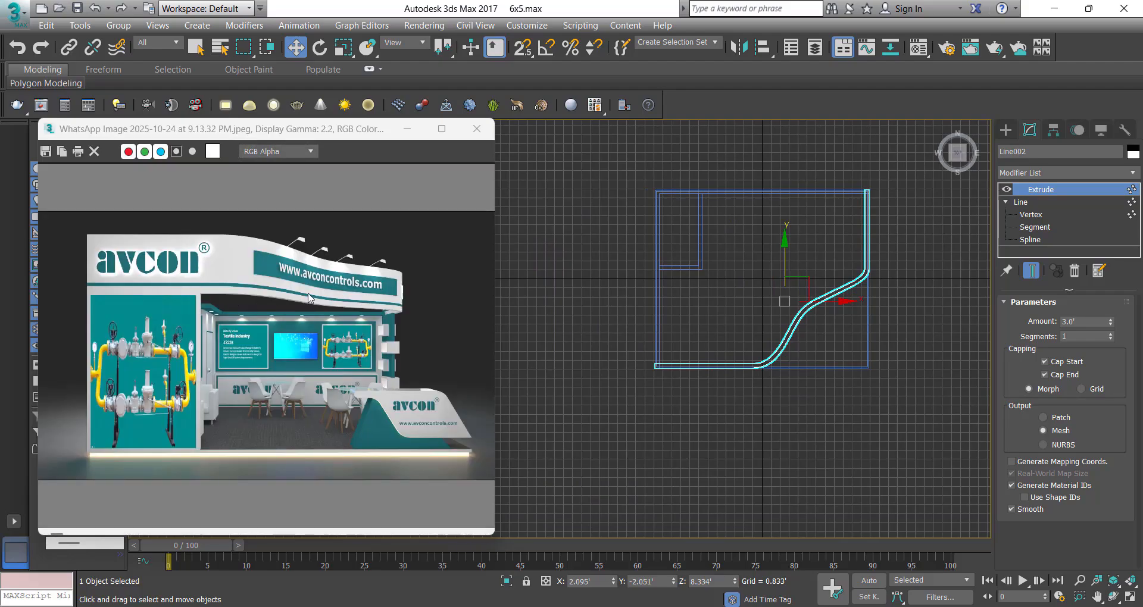
scroll(750, 339, up, 8)
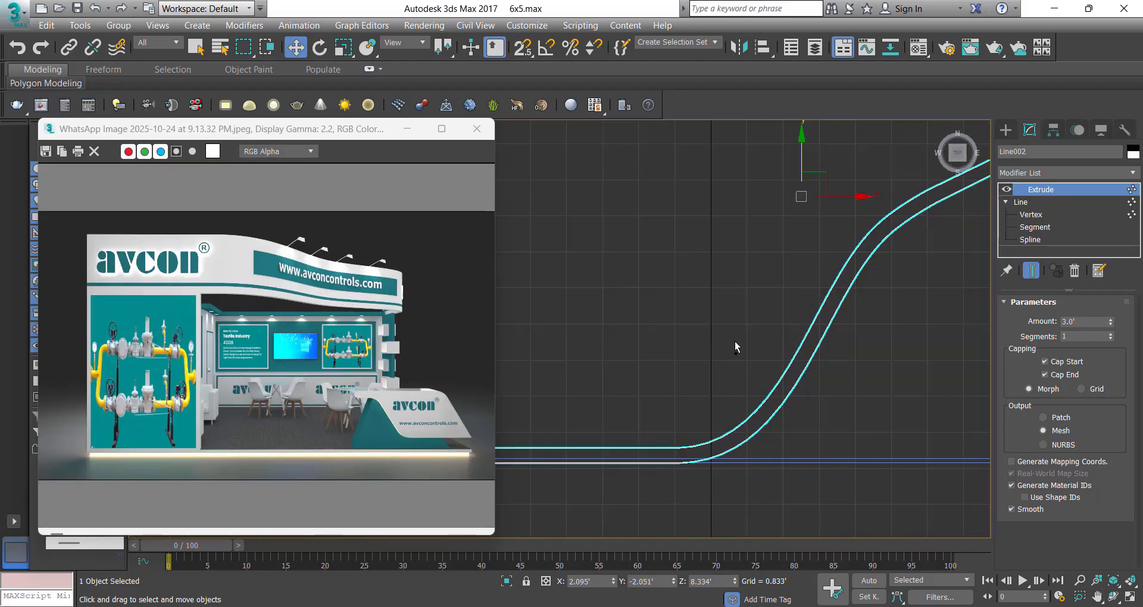
key(ctrl+v)
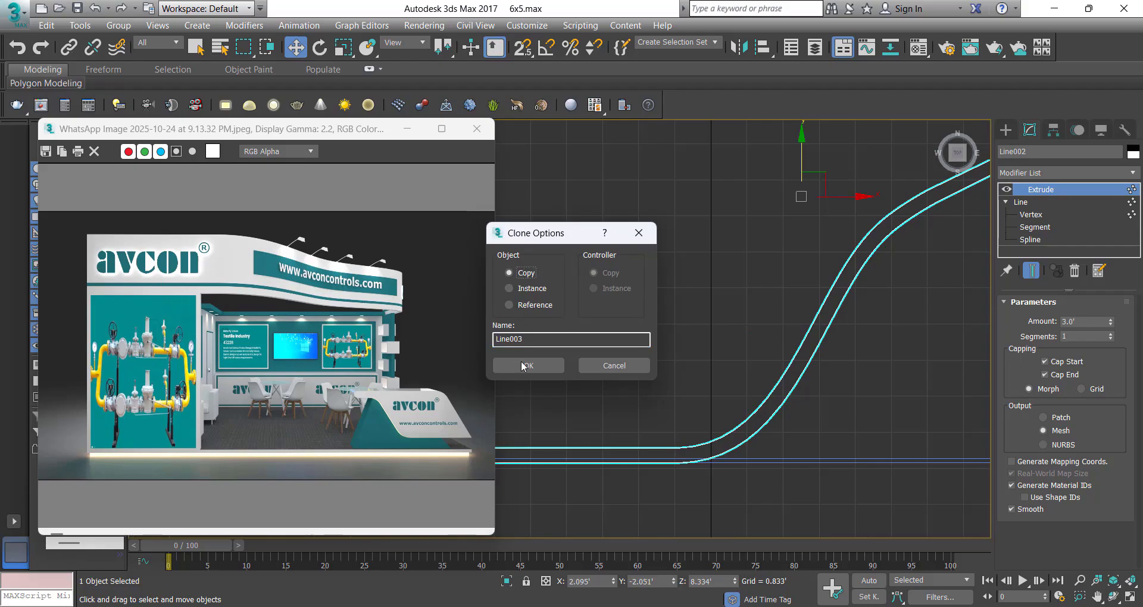
click(524, 366)
Delete the inner and end segments of the copied line, keeping only its outer S-curve
click(1006, 203)
click(1049, 230)
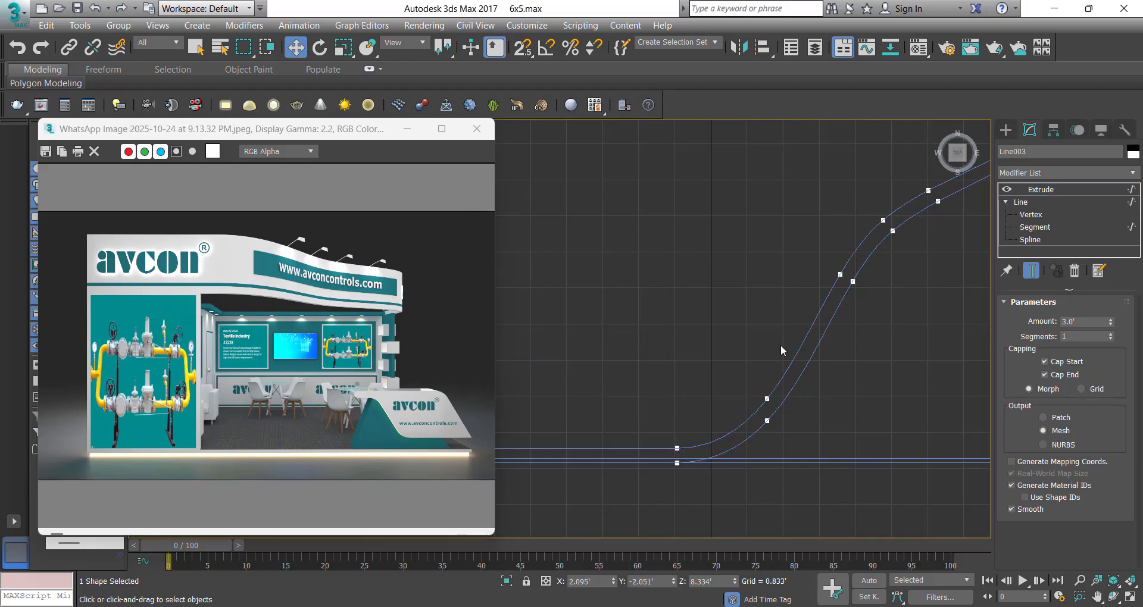
middle_drag(715, 408, 917, 359)
scroll(572, 375, up, 3)
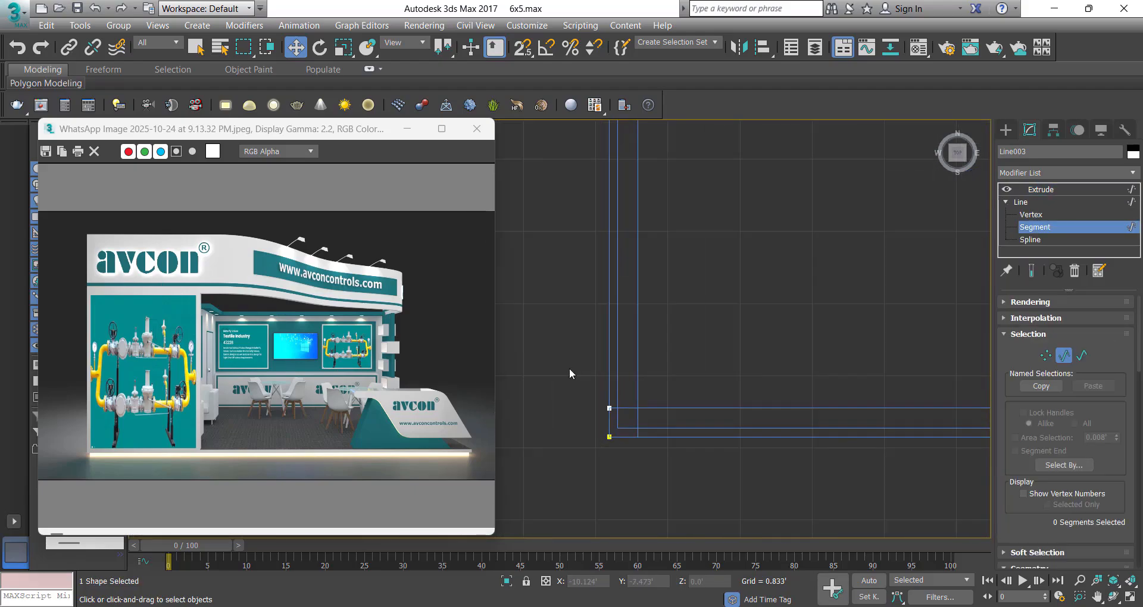
click(642, 398)
scroll(619, 402, down, 5)
scroll(792, 372, up, 4)
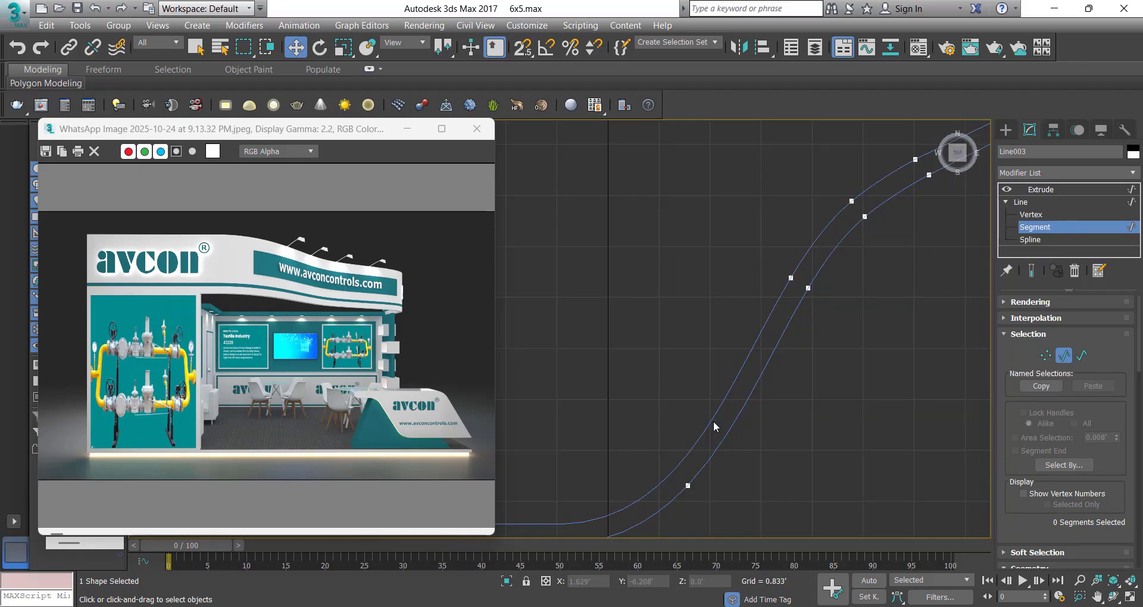
middle_drag(851, 213, 794, 318)
scroll(795, 318, up, 2)
drag(781, 281, 812, 314)
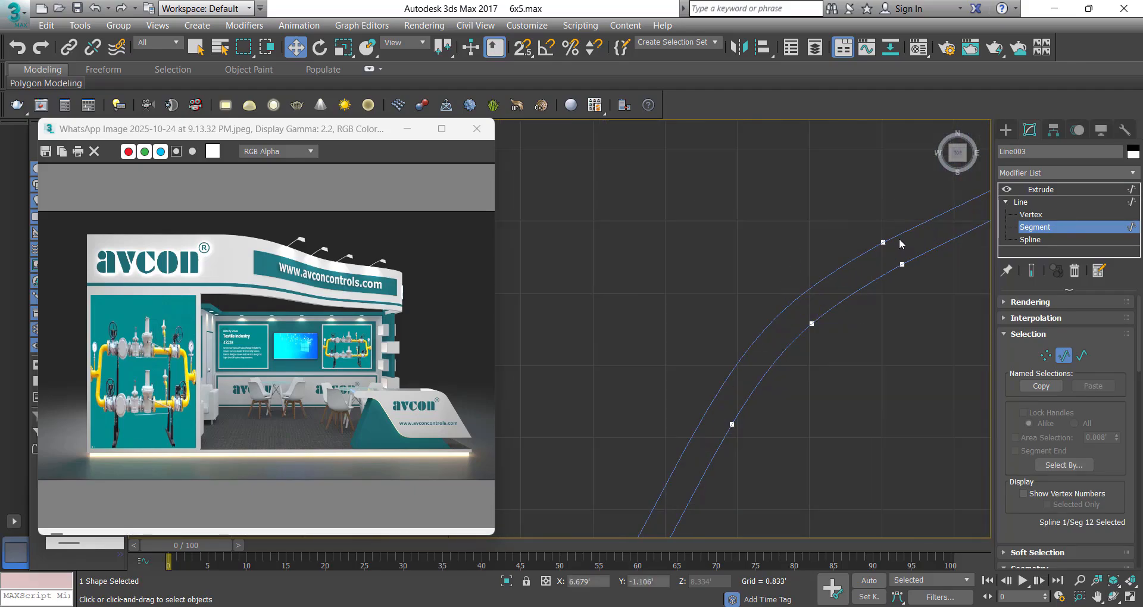
scroll(852, 205, down, 4)
scroll(919, 190, up, 3)
scroll(884, 357, down, 4)
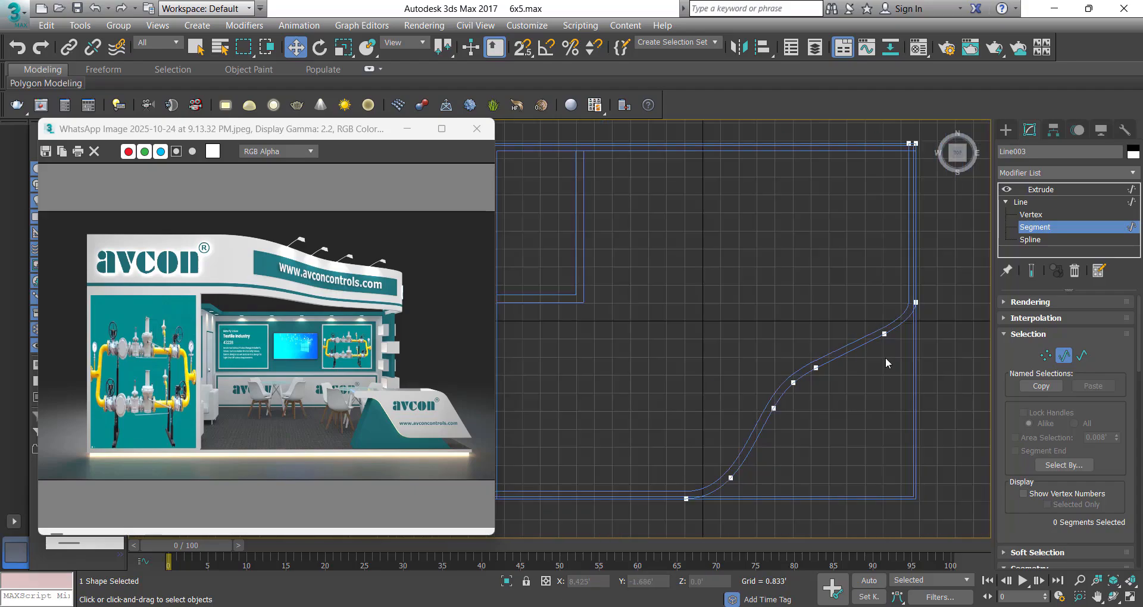
scroll(900, 204, up, 4)
scroll(857, 226, down, 2)
Outline the remaining outer curve by -5mm so that the thin strip lies outside the fascia
click(1041, 239)
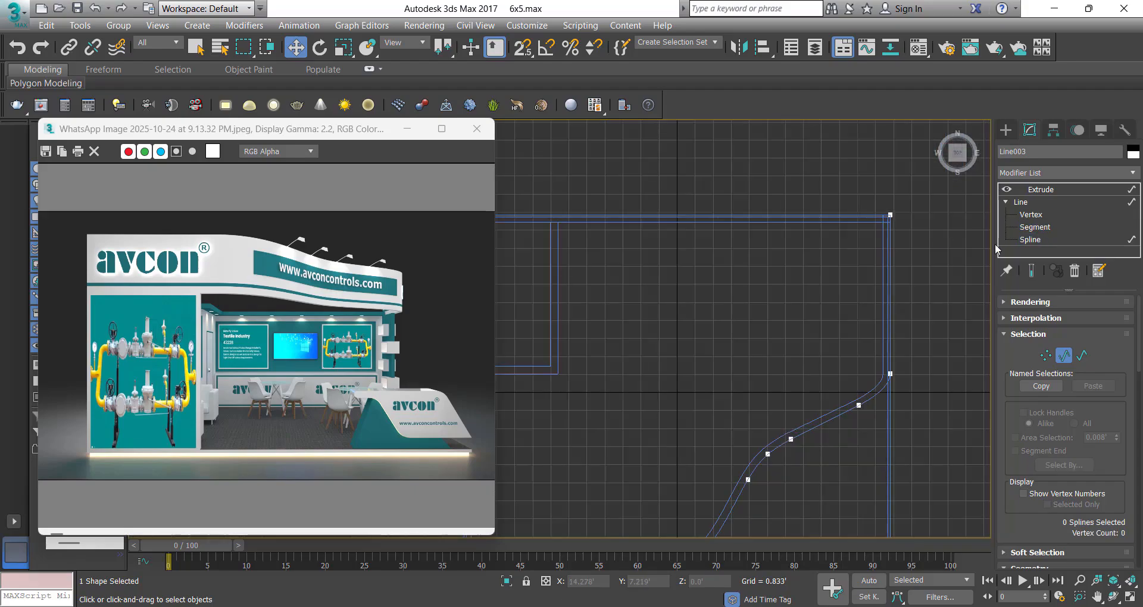
click(889, 377)
scroll(894, 385, up, 4)
scroll(1073, 412, down, 10)
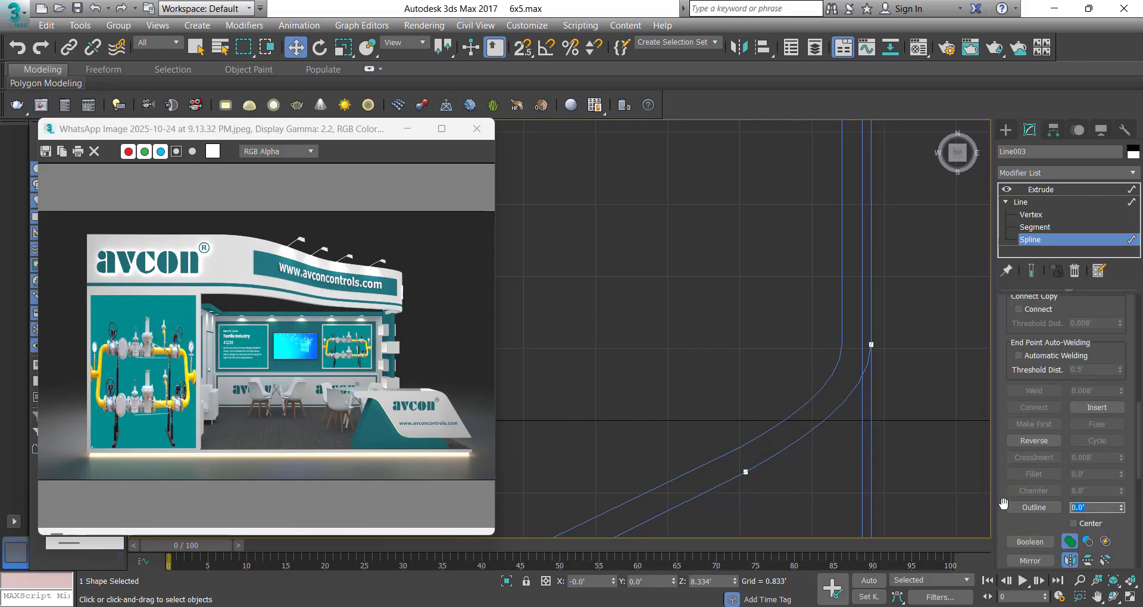
key(Return)
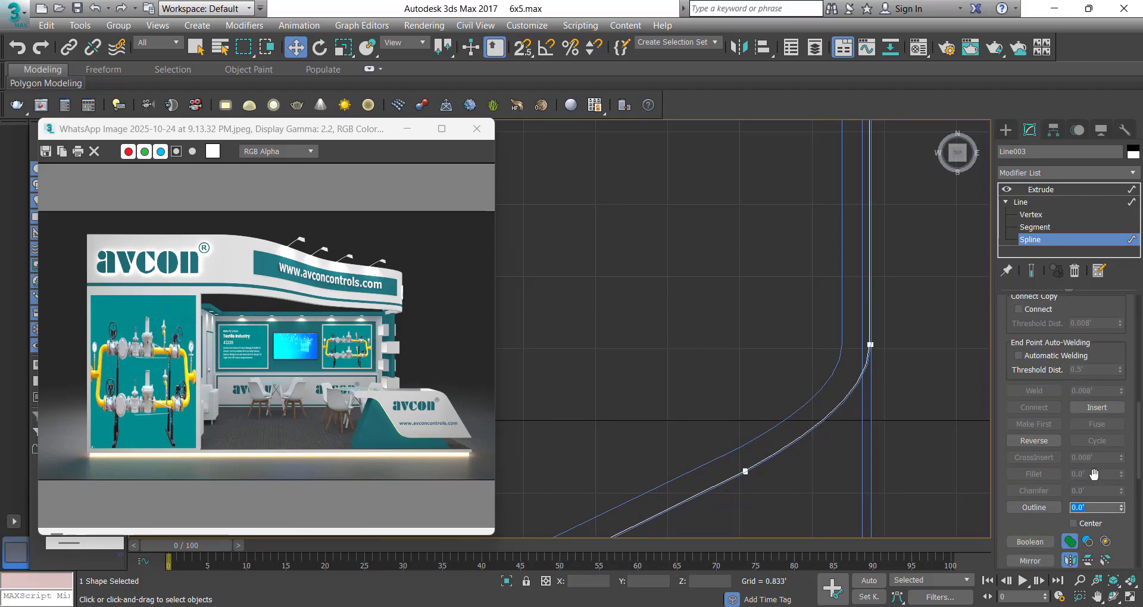
scroll(889, 362, up, 5)
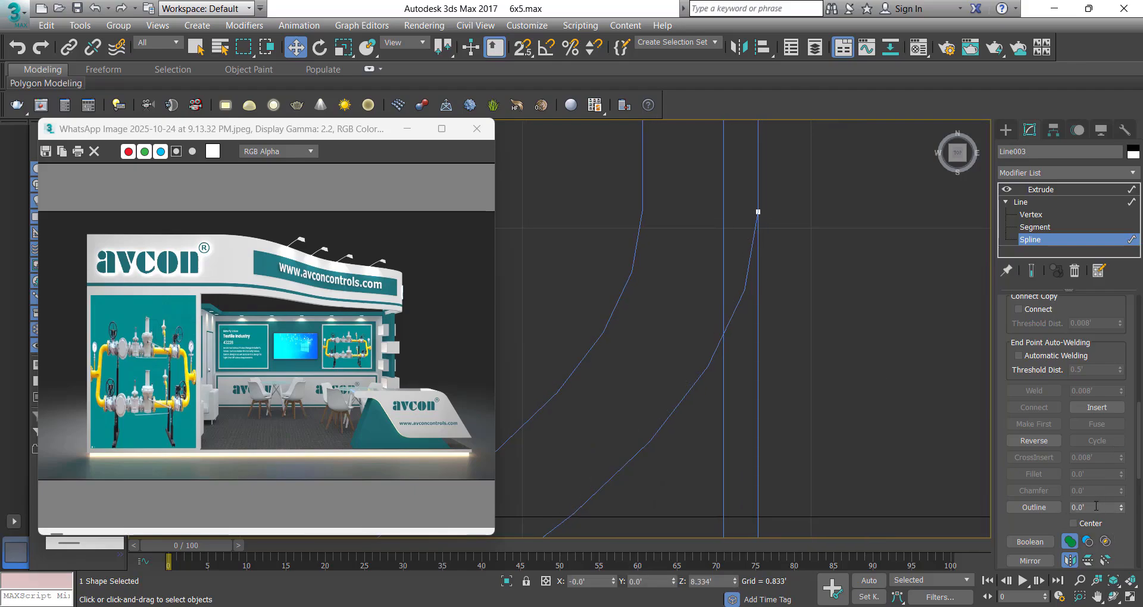
text(-5mm)
key(Return)
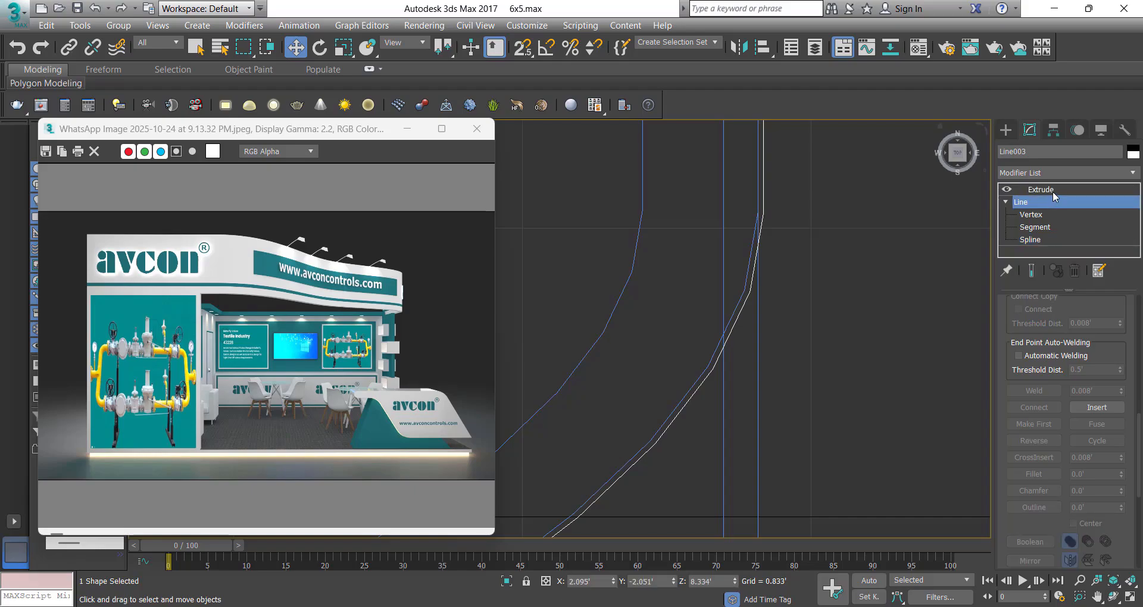
Set the strip's extrusion amount to 2 inches and raise it to about Z 8.789' on the lower part of the fascia
click(1053, 191)
key(f)
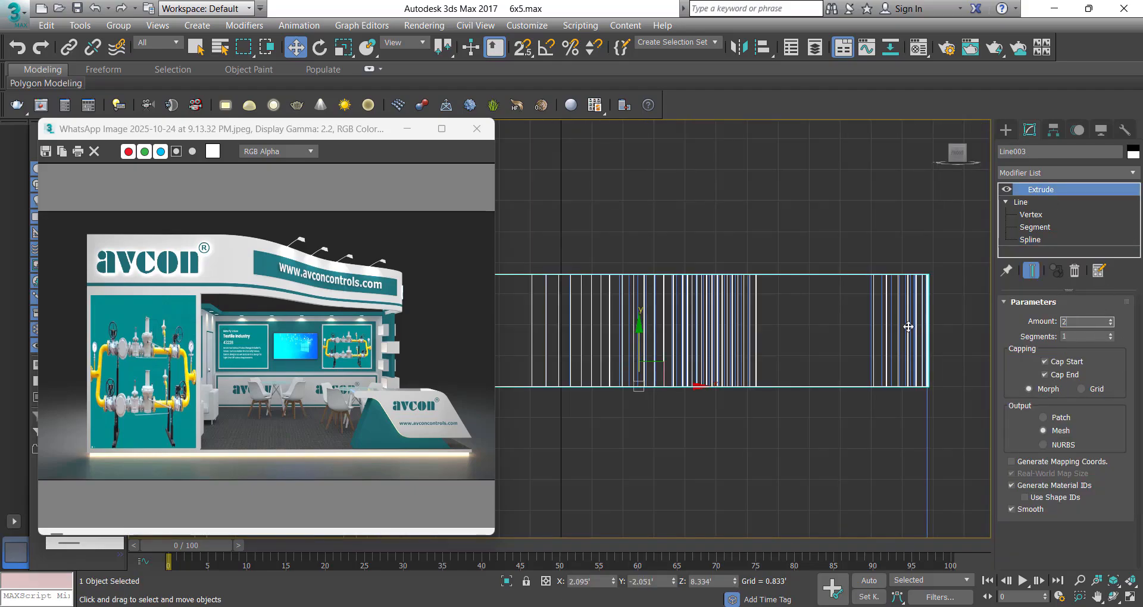
text(2)
key(Return)
middle_drag(710, 361, 850, 350)
scroll(850, 350, down, 2)
drag(802, 341, 806, 329)
scroll(806, 329, down, 2)
middle_drag(807, 330, 779, 327)
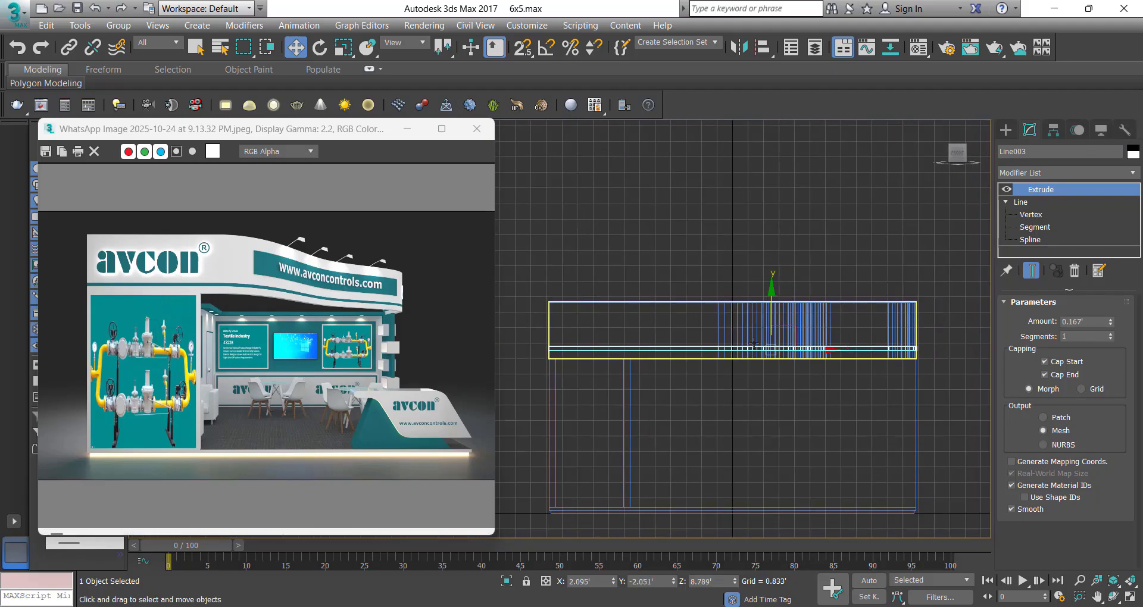
Examine the thin strip on the curved fascia in perspective and compare the stall with the reference image
key(p)
key(F3)
scroll(760, 364, up, 4)
mouse_move(759, 364)
alt+middle_down()
mouse_move(733, 313)
mouse_move(678, 310)
alt+middle_up()
key(F3)
scroll(676, 292, down, 3)
mouse_move(678, 310)
middle_down()
mouse_move(669, 290)
mouse_move(728, 294)
mouse_move(742, 256)
mouse_move(761, 306)
middle_up()
click(689, 166)
scroll(756, 315, up, 3)
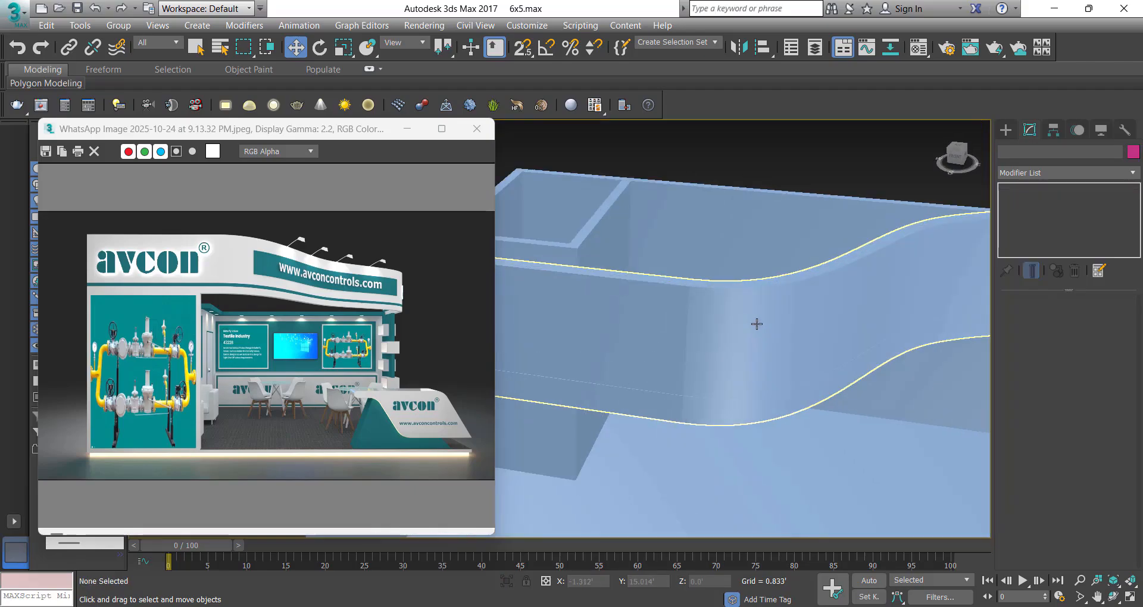
scroll(725, 378, down, 5)
alt+middle_drag(725, 377, 737, 358)
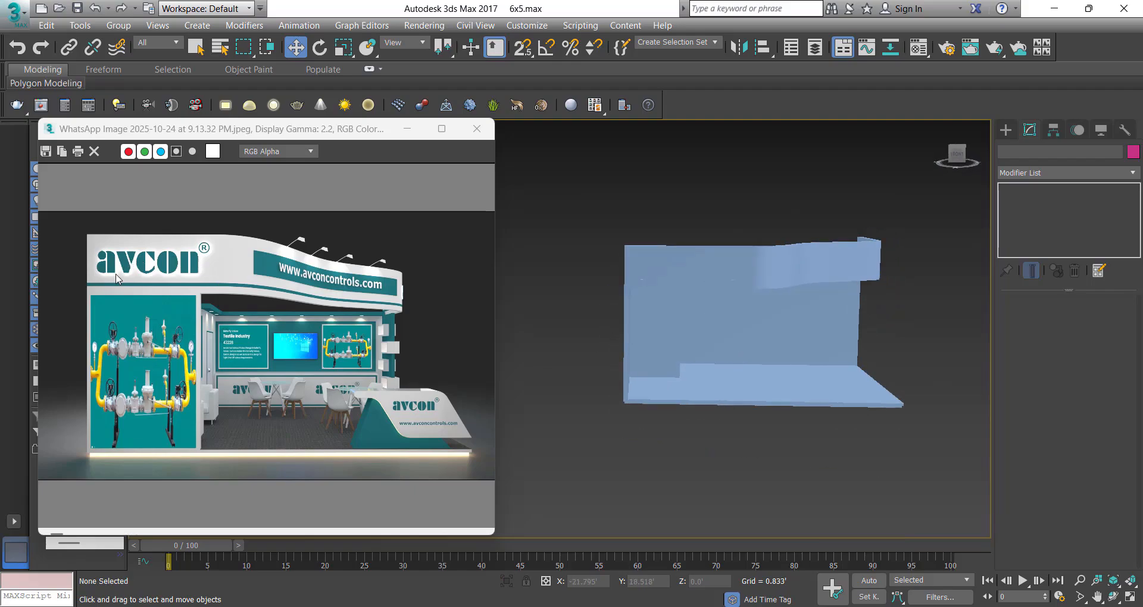
Draw a rectangle about 8.084' by 9.066' in the front view, below the straight part of the fascia
click(672, 248)
key(f)
middle_drag(693, 396, 810, 314)
ctrl+right_click(811, 305)
click(836, 224)
key(s)
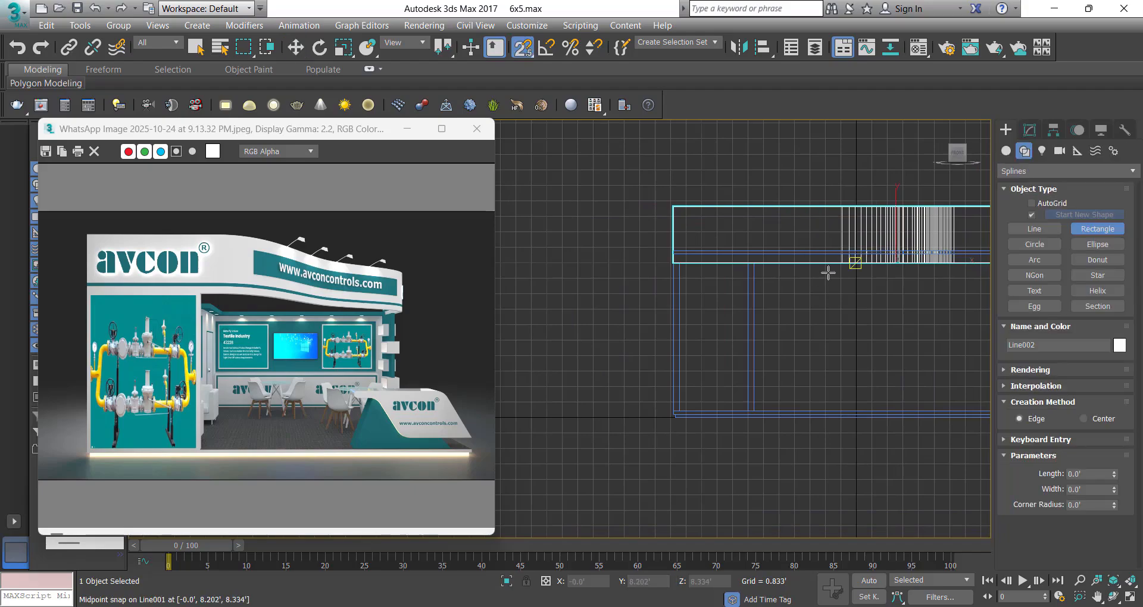
drag(843, 263, 669, 409)
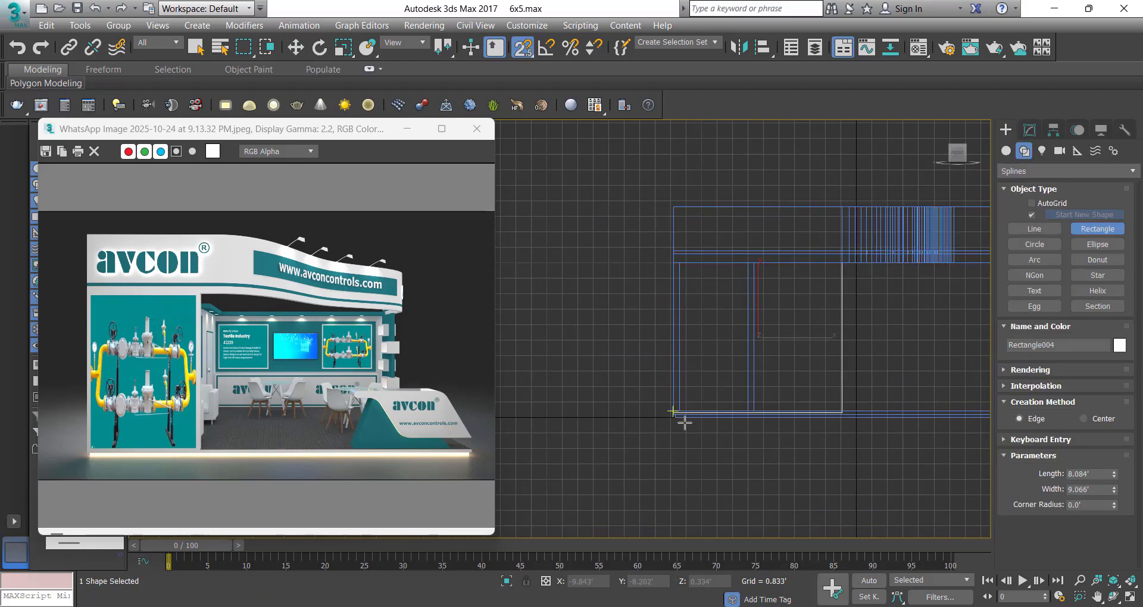
scroll(685, 416, up, 3)
key(w)
scroll(674, 392, down, 3)
Set the rectangle's length to 8' and width to 5', and raise it to Z 4.334' directly beneath the fascia
click(1030, 130)
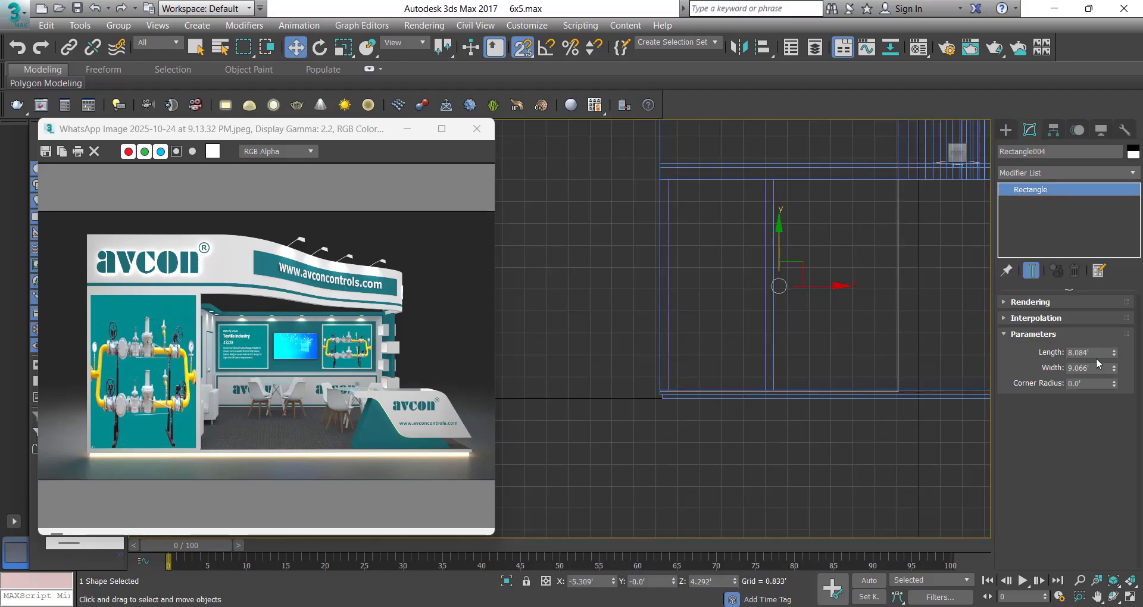
text(8)
key(Return)
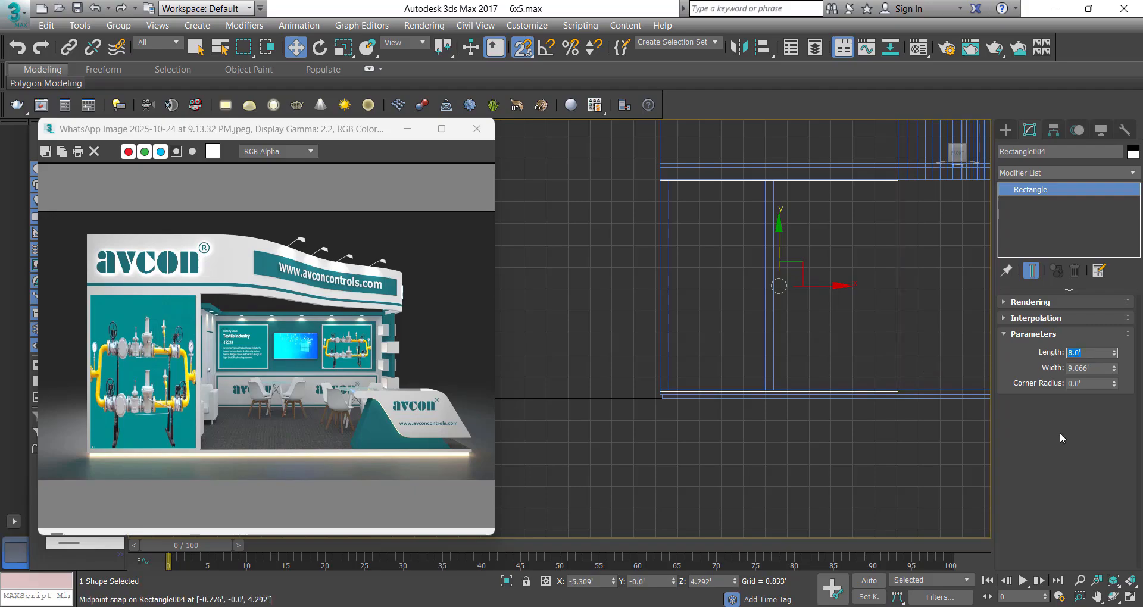
drag(780, 253, 674, 285)
key(s)
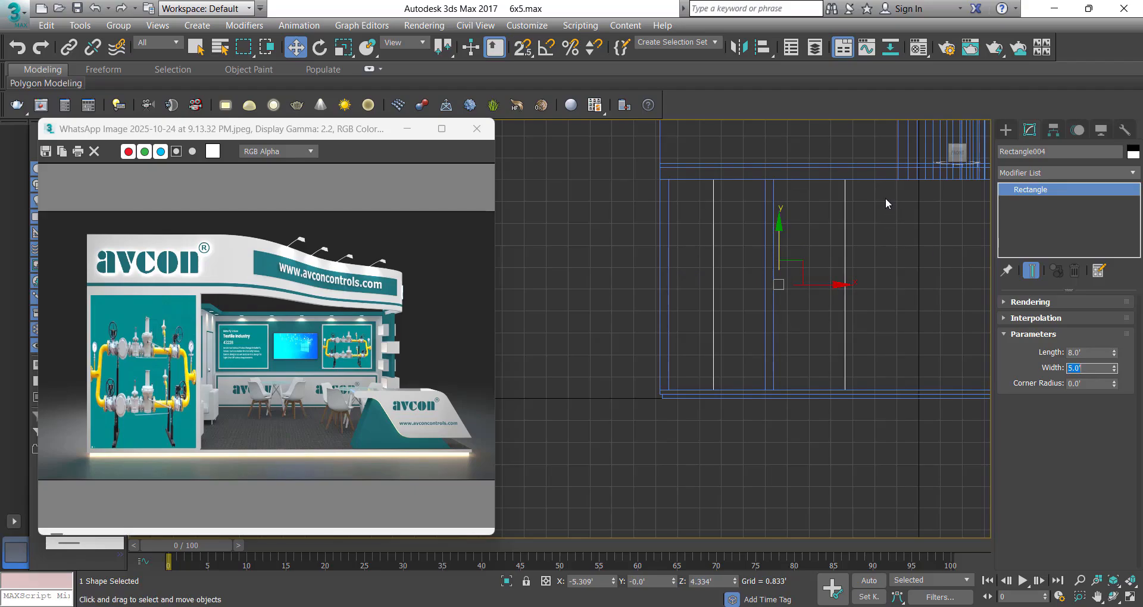
Move the rectangle sideways and snap its outer edge flush with the stall's outer side wall
drag(822, 286, 836, 287)
key(s)
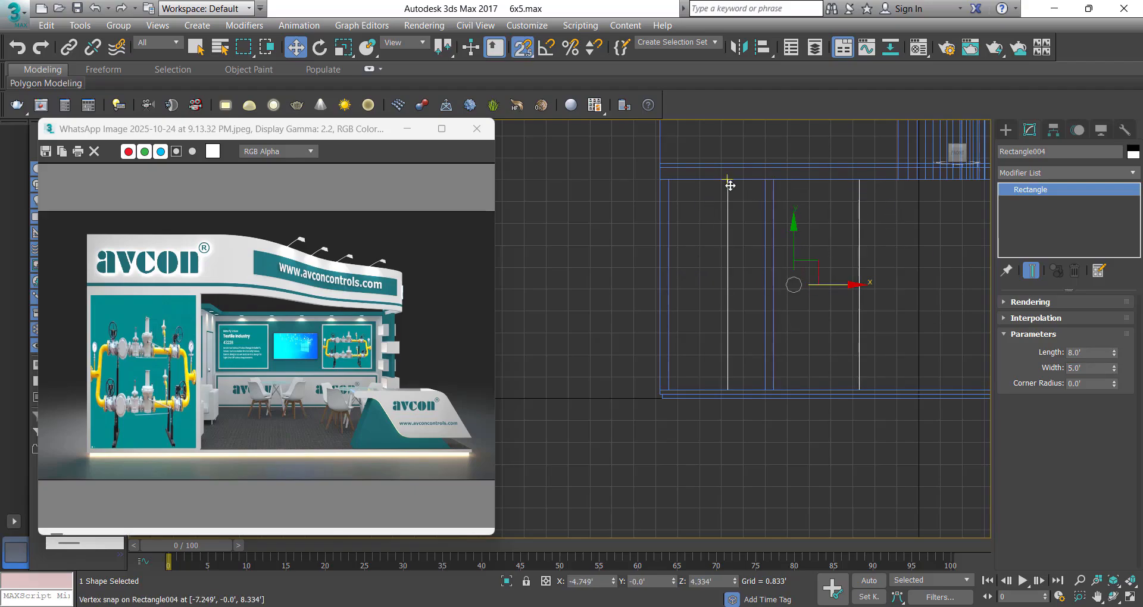
drag(730, 185, 652, 182)
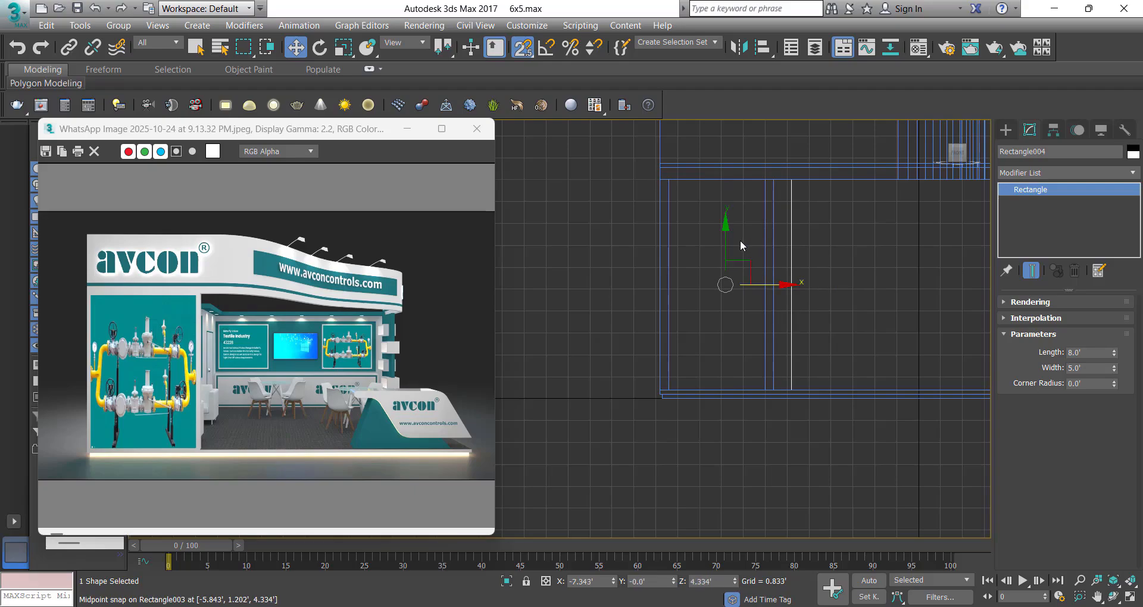
Move the rectangle forward in the top view and align it with the straight front of the fascia at Y -7.869'
middle_drag(741, 240, 667, 283)
scroll(735, 256, down, 2)
key(t)
scroll(738, 268, up, 2)
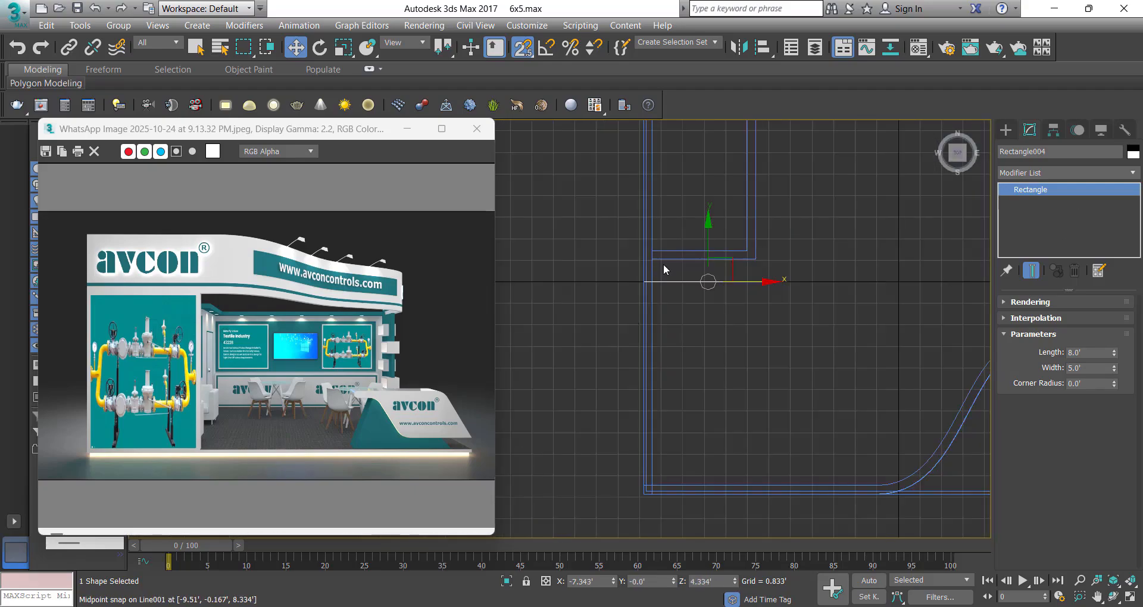
drag(712, 245, 713, 449)
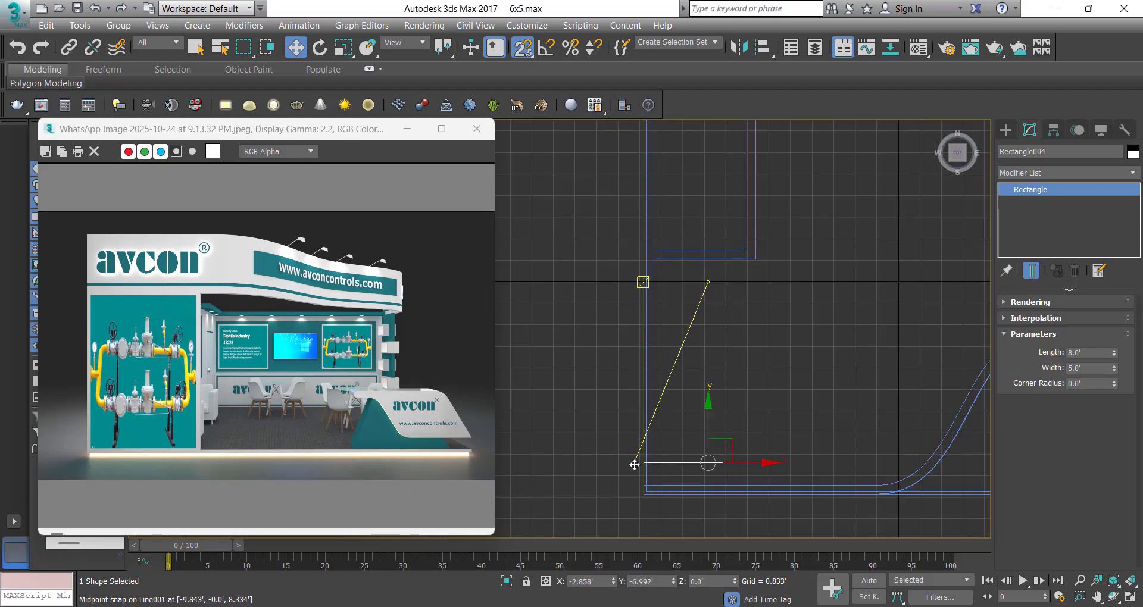
Extrude the rectangle 0.333' to form the solid front panel below the fascia
click(1045, 172)
click(1037, 187)
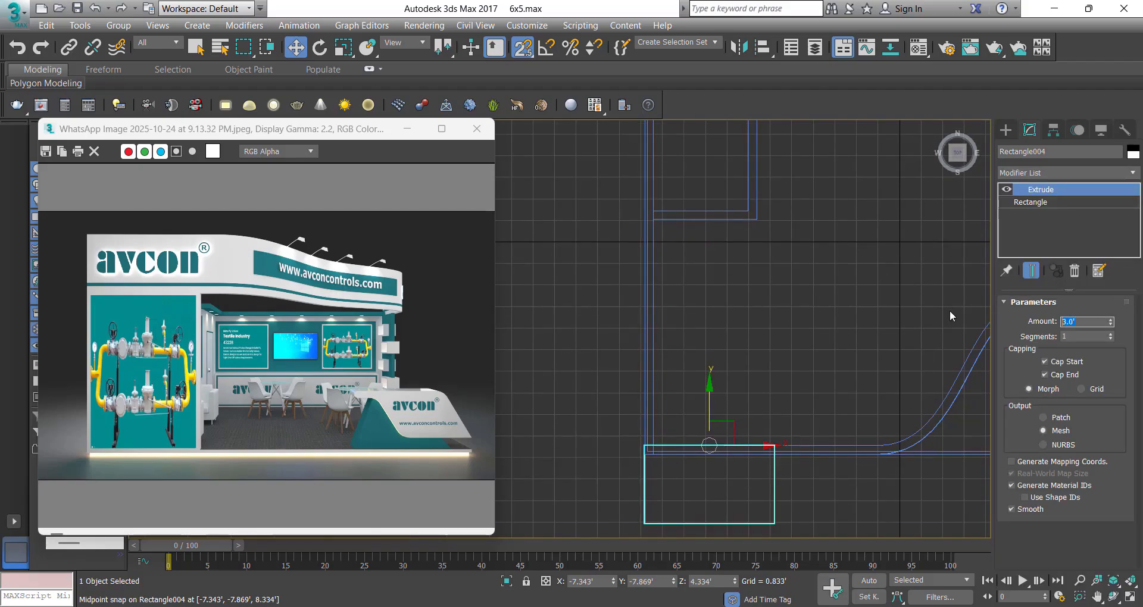
text(8)
key(Return)
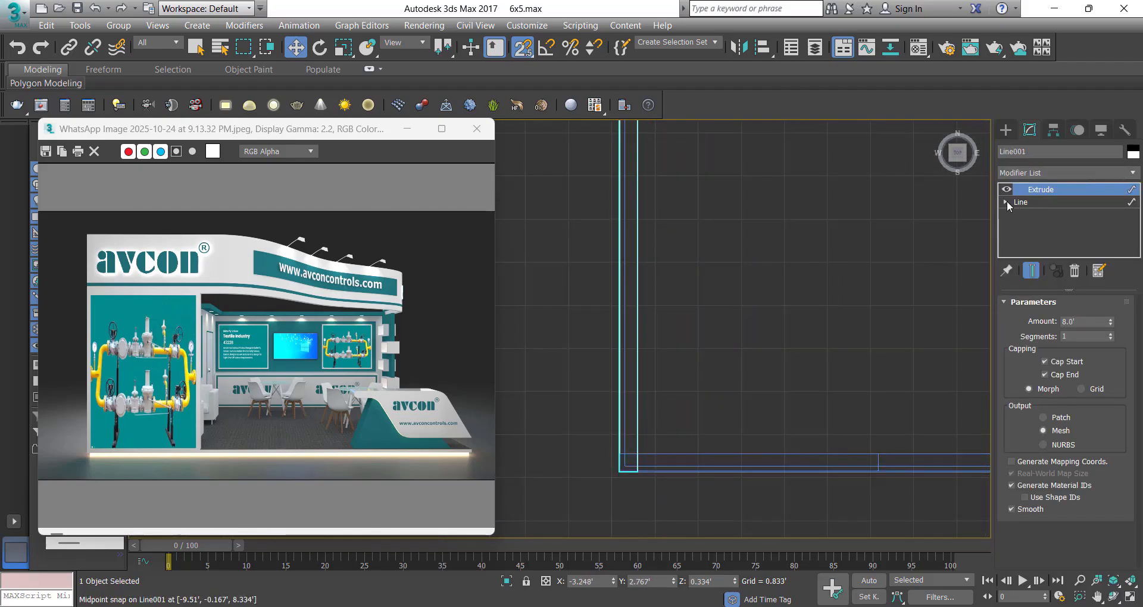
Move the two front-end vertices of the side wall's line back so the wall stops behind the front panel
click(1009, 203)
click(1041, 360)
drag(817, 347, 588, 484)
scroll(629, 463, up, 3)
drag(612, 446, 613, 431)
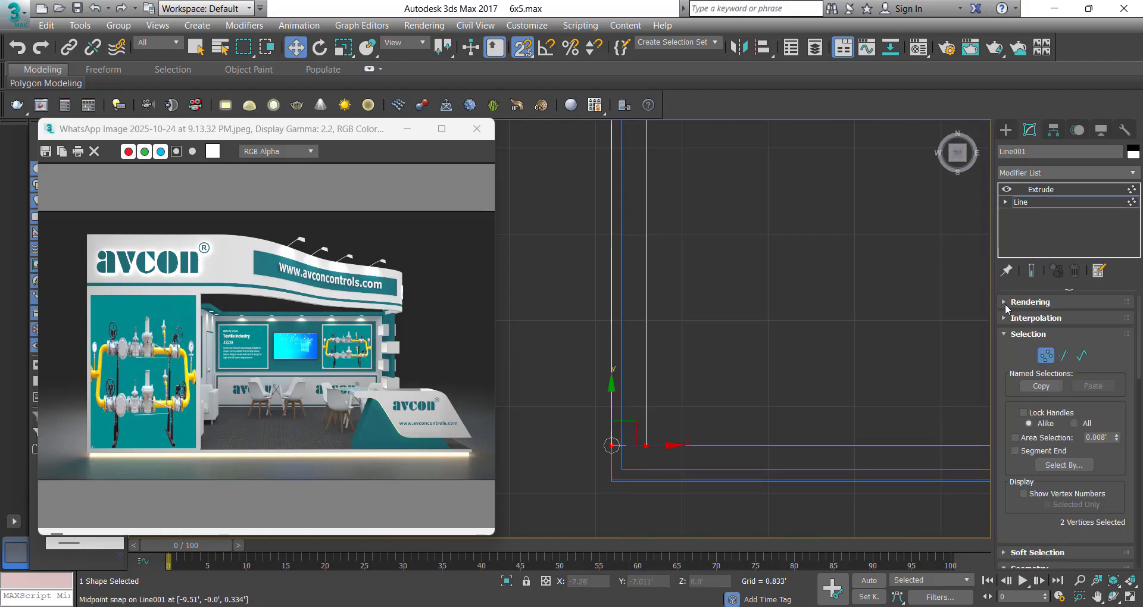
click(1046, 189)
Examine how the fascia and the front panel meet in the front and perspective views
click(717, 338)
click(868, 445)
key(f)
key(z)
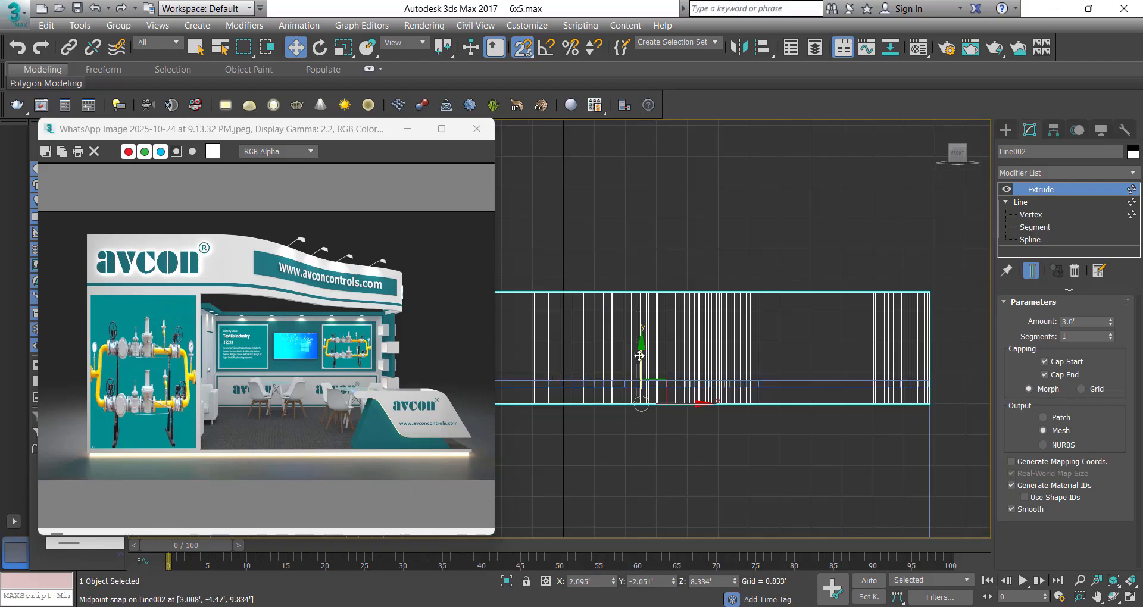
scroll(640, 356, down, 4)
mouse_move(640, 356)
middle_down()
mouse_move(692, 356)
mouse_move(611, 397)
mouse_move(689, 359)
mouse_move(687, 369)
mouse_move(744, 350)
middle_up()
key(p)
click(727, 415)
scroll(725, 405, down, 3)
scroll(611, 396, up, 4)
Turn snapping off and clone the front panel in place
key(s)
click(611, 397)
key(f)
key(z)
scroll(705, 351, down, 4)
scroll(706, 351, down, 2)
key(ctrl+v)
click(530, 365)
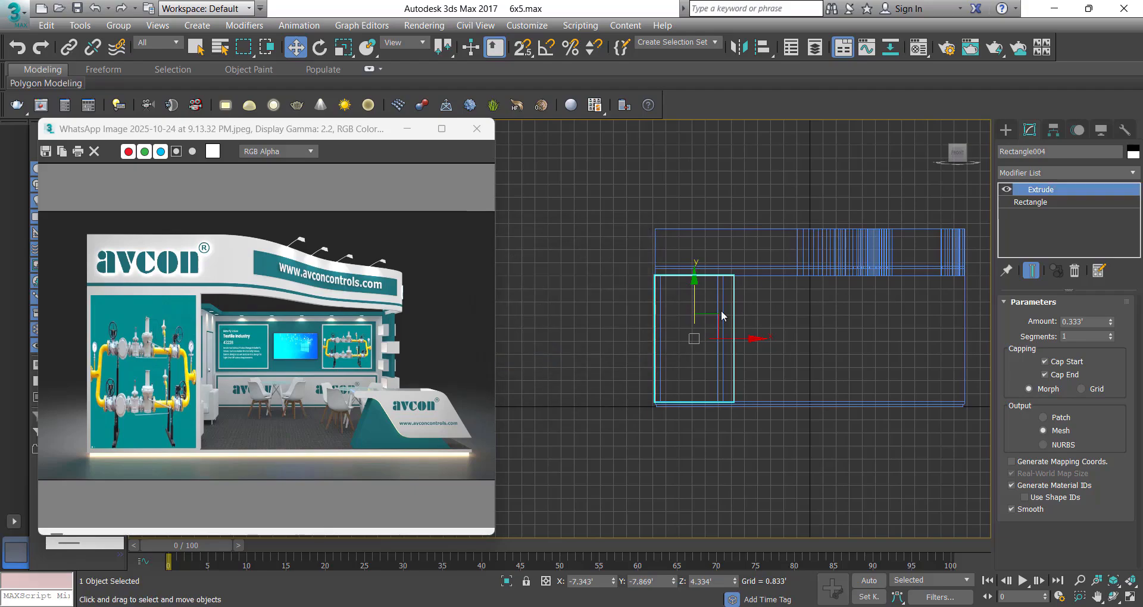
Add an Edit Spline modifier between the cloned panel's Rectangle and its Extrude
click(1031, 203)
click(1067, 172)
key(r)
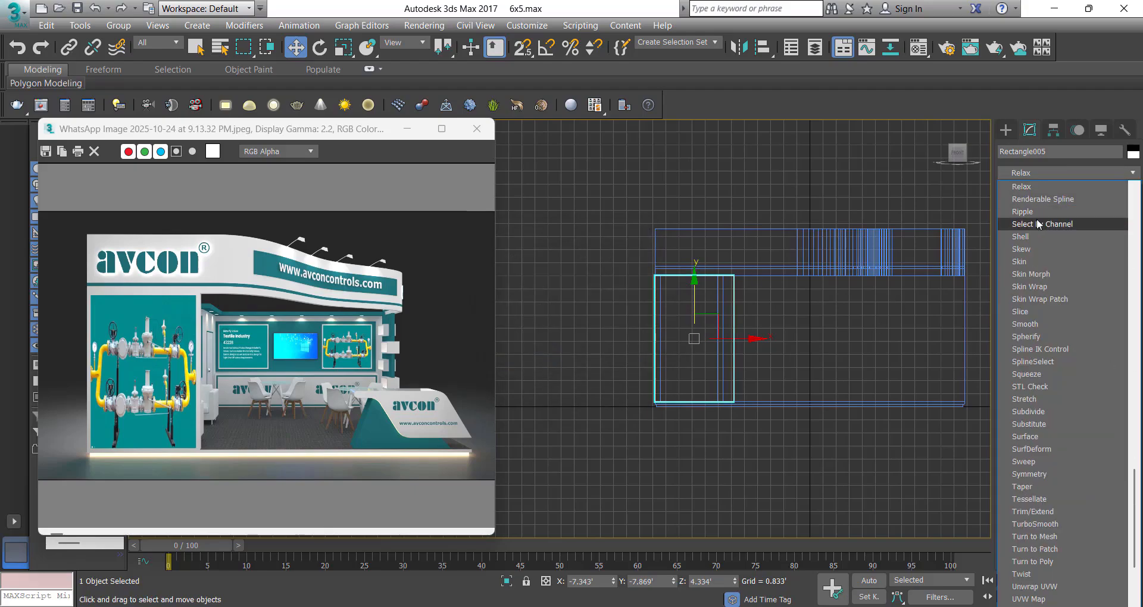
key(e)
click(1031, 238)
middle_drag(745, 324, 746, 322)
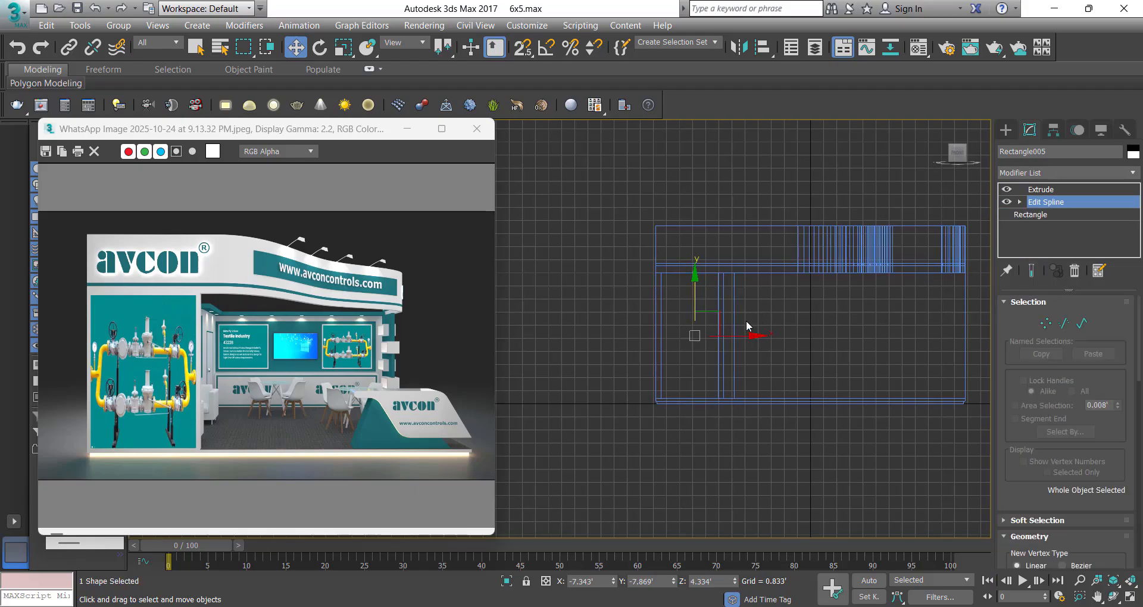
Outline the cloned panel's spline inward, remove the outer spline to keep the inset rectangle, and return to its Extrude level
key(3)
click(739, 334)
key(z)
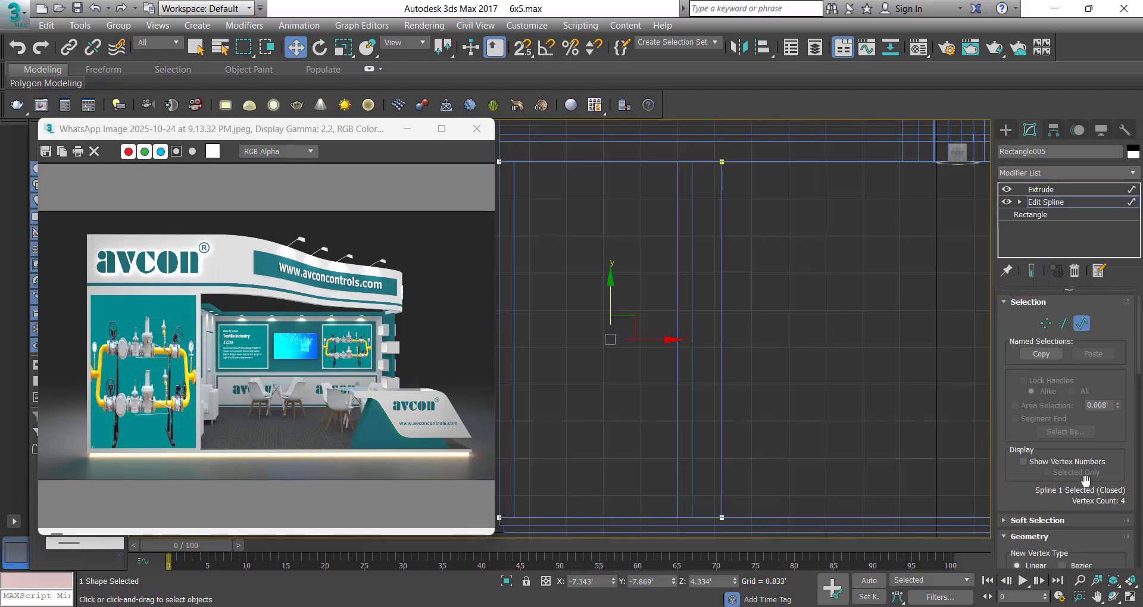
scroll(1086, 480, down, 10)
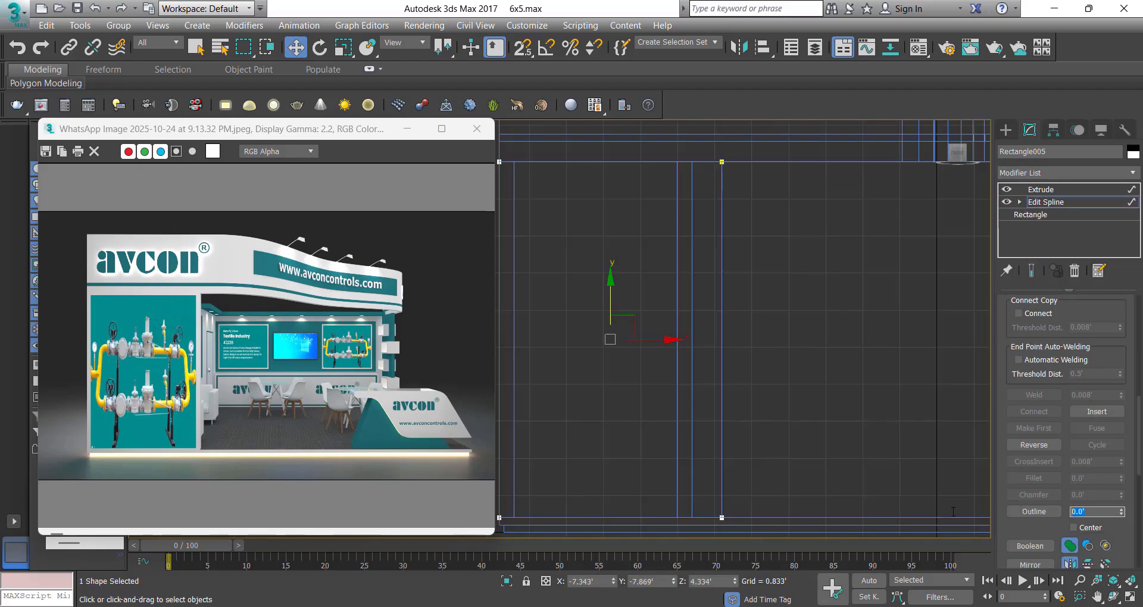
key(Return)
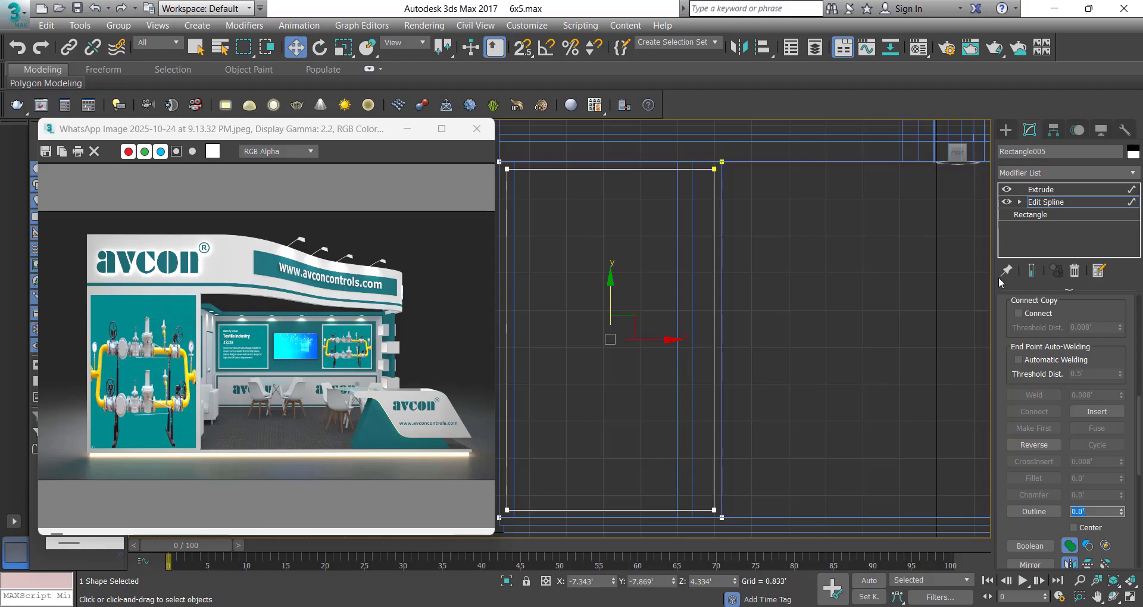
scroll(710, 184, up, 8)
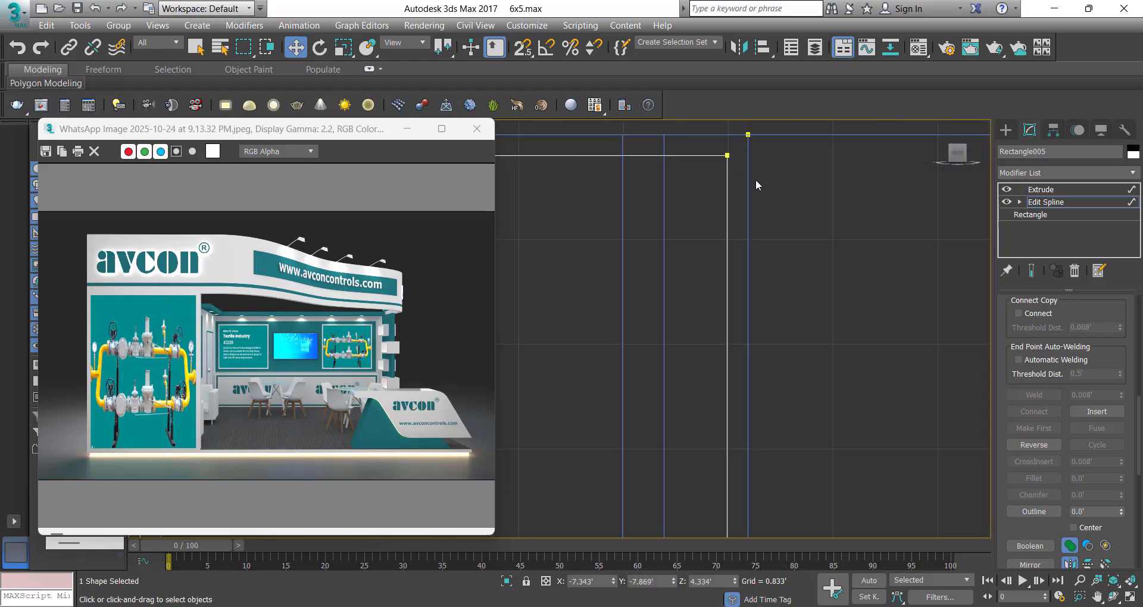
scroll(763, 177, down, 7)
click(1066, 189)
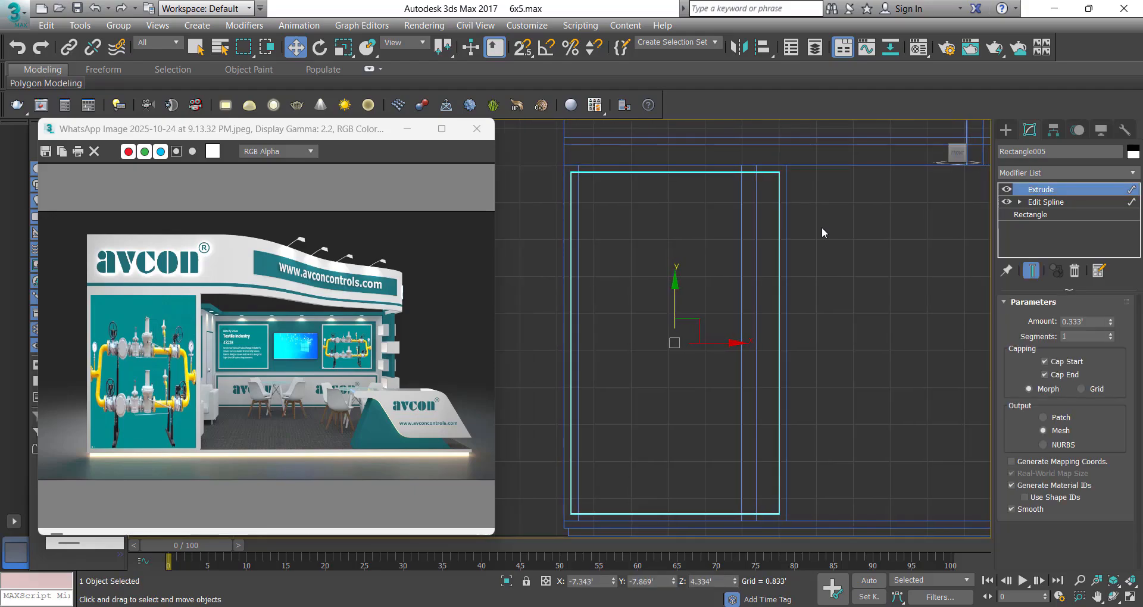
Snap the inset panel onto the front panel's outer face at Y -8.202' and set its extrusion to 0.016'
key(t)
scroll(720, 237, down, 3)
scroll(715, 262, up, 7)
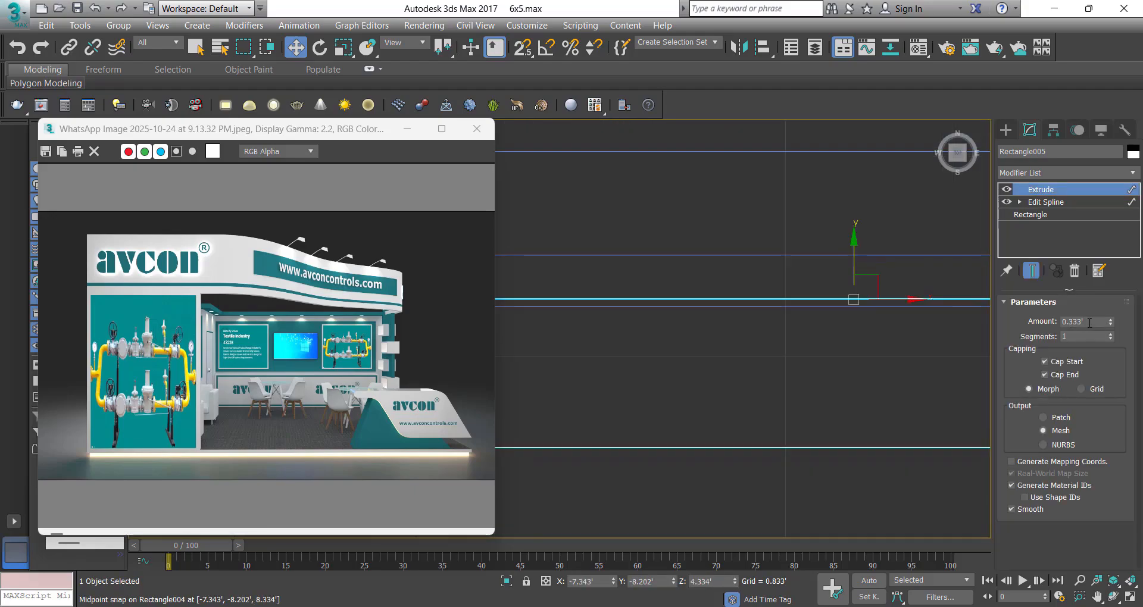
key(Return)
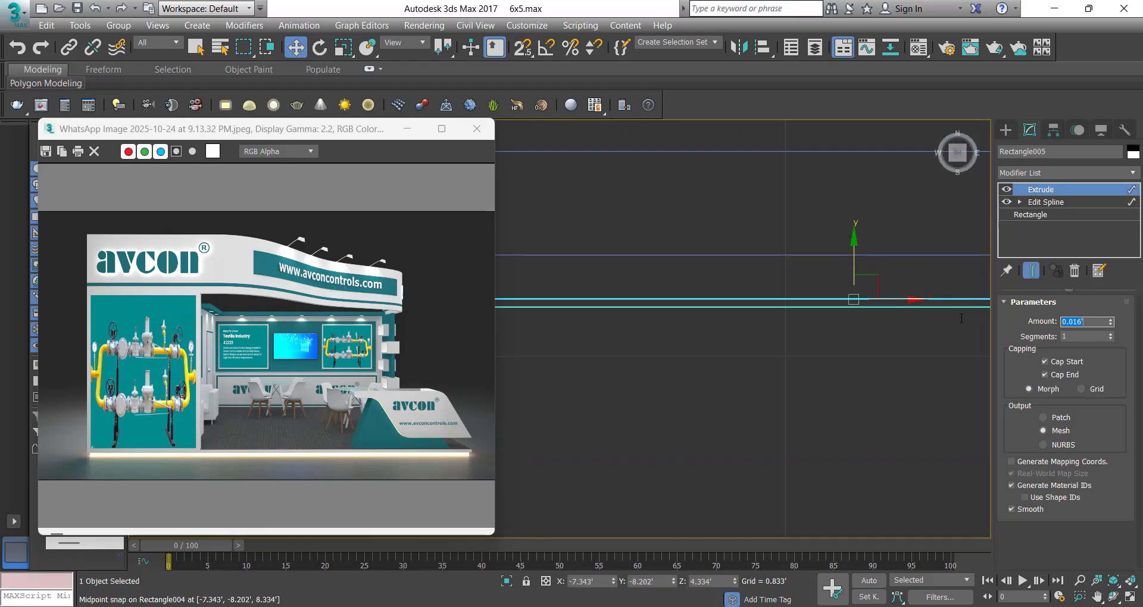
Examine the inset graphic panel in shaded perspective and compare the stall with the reference image
scroll(722, 292, down, 6)
middle_drag(738, 298, 627, 323)
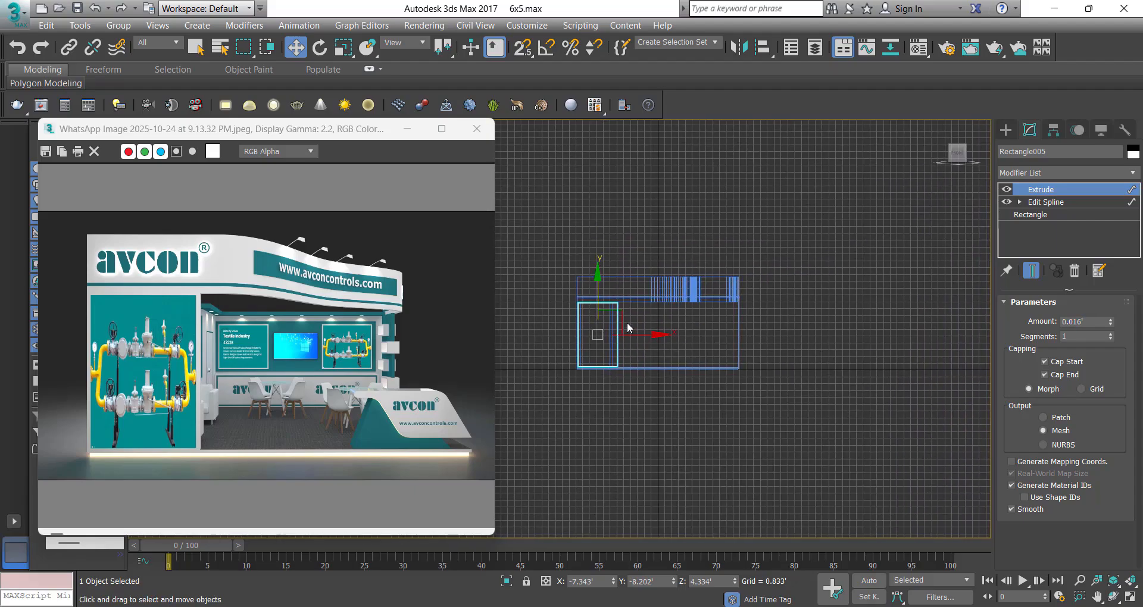
key(p)
key(F3)
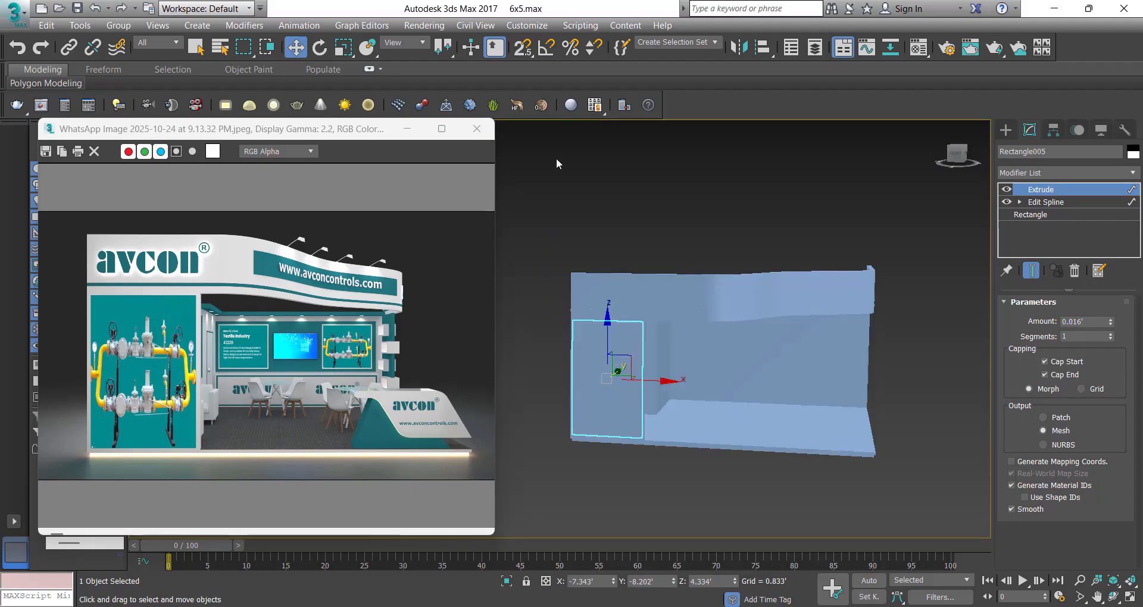
click(556, 159)
mouse_move(630, 363)
alt+middle_down()
mouse_move(600, 367)
mouse_move(602, 385)
mouse_move(790, 314)
alt+middle_up()
key(F4)
scroll(638, 388, up, 3)
alt+middle_drag(573, 389, 753, 299)
click(753, 298)
key(z)
alt+middle_drag(738, 342, 712, 302)
scroll(713, 302, down, 5)
scroll(652, 277, up, 3)
alt+middle_drag(730, 217, 698, 282)
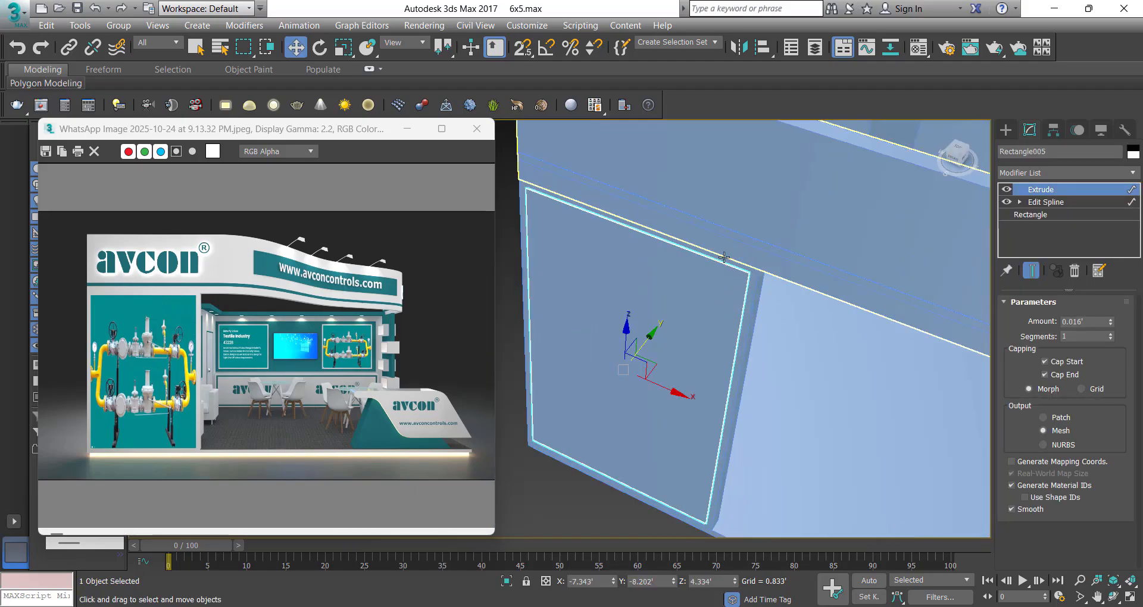
scroll(764, 279, up, 4)
scroll(764, 279, down, 5)
mouse_move(612, 335)
alt+middle_down()
mouse_move(615, 305)
mouse_move(590, 340)
mouse_move(615, 338)
mouse_move(602, 344)
alt+middle_up()
scroll(324, 322, up, 2)
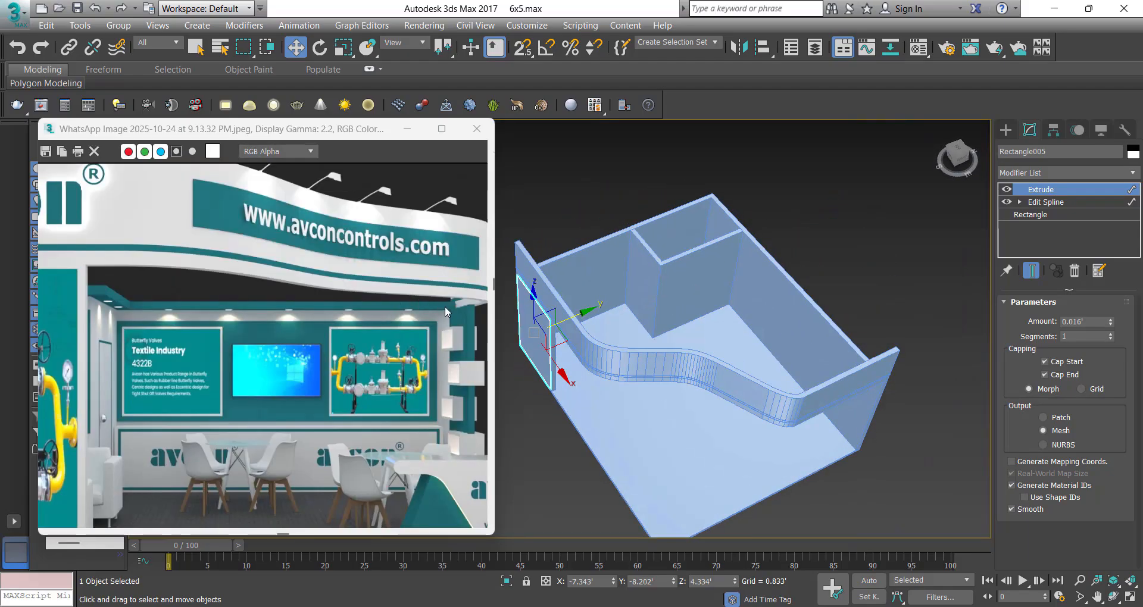
In the top view, start a snapped line at the back wall's open end and run it along the wall to the storage room
scroll(131, 295, down, 2)
click(691, 287)
key(t)
scroll(774, 261, down, 5)
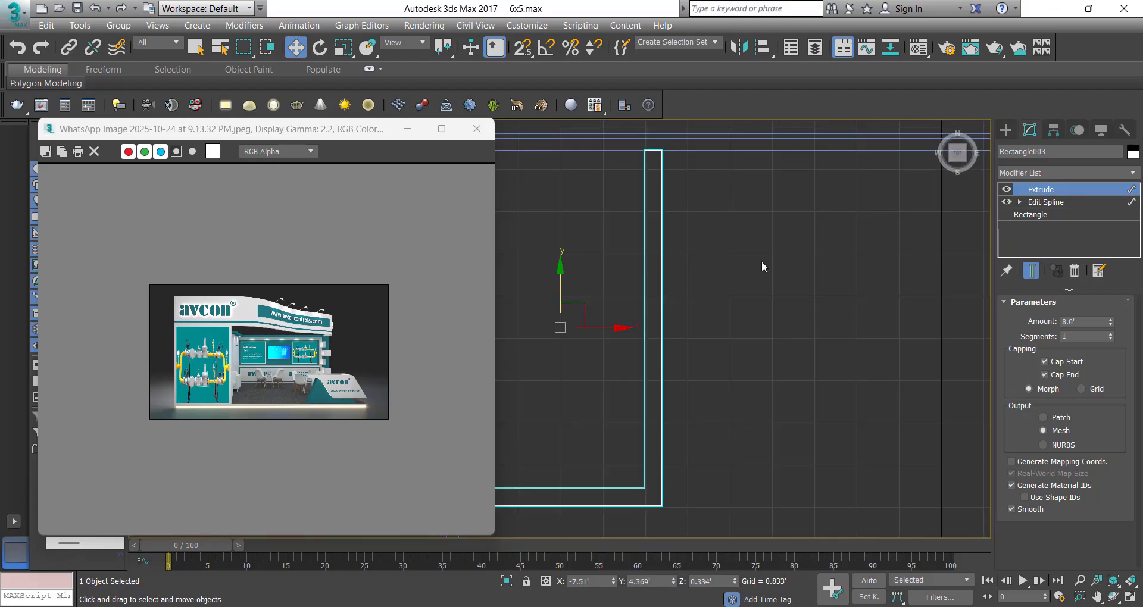
click(783, 297)
middle_drag(836, 310, 715, 304)
right_click(732, 293)
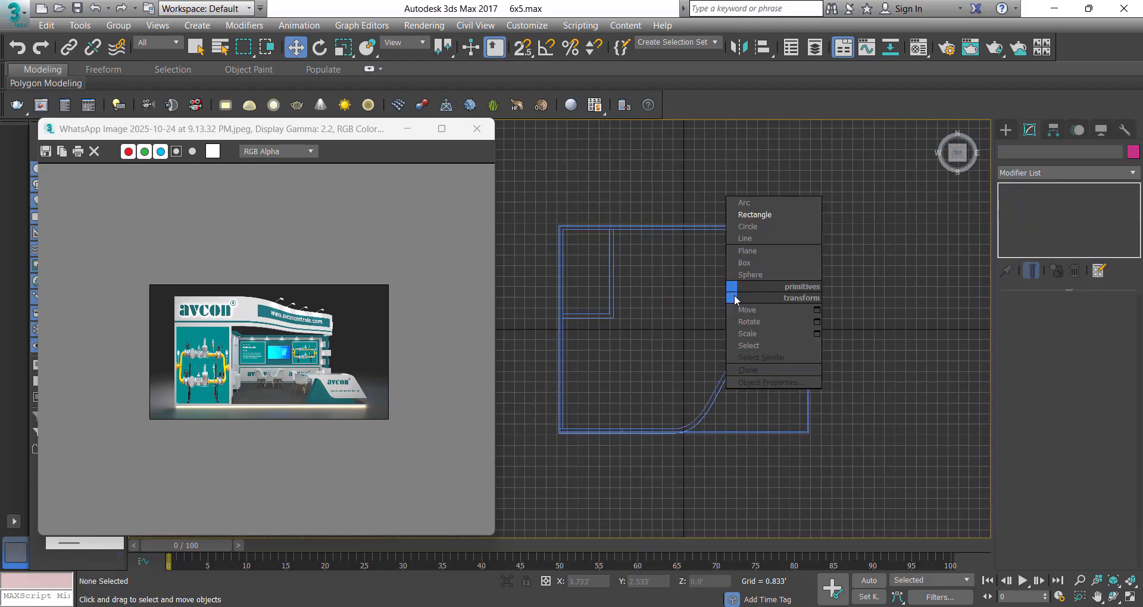
click(751, 238)
scroll(794, 233, up, 3)
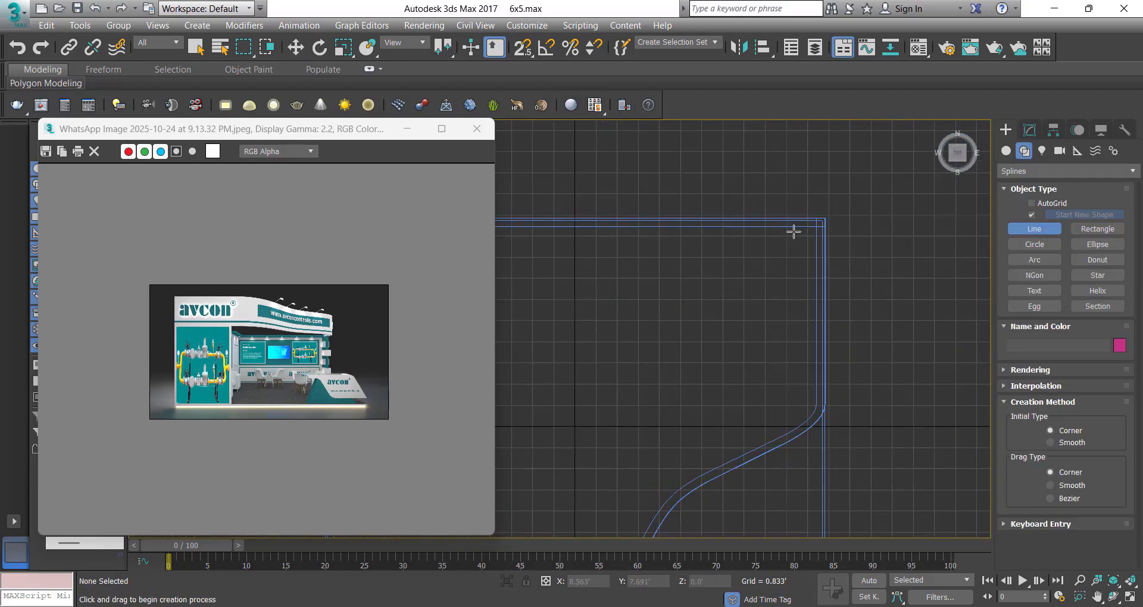
middle_drag(794, 232, 886, 223)
key(s)
click(901, 207)
scroll(891, 206, down, 3)
scroll(682, 192, up, 3)
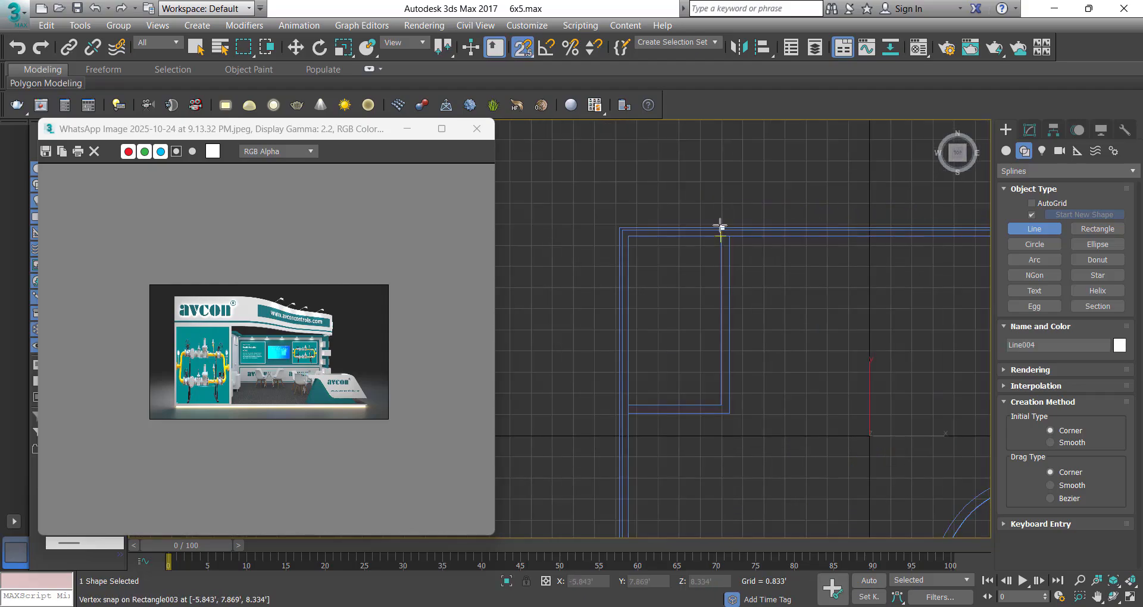
click(721, 228)
Continue the line around the storage room and along the side wall to its front end, and finish it
click(620, 405)
scroll(612, 357, down, 3)
scroll(651, 242, up, 3)
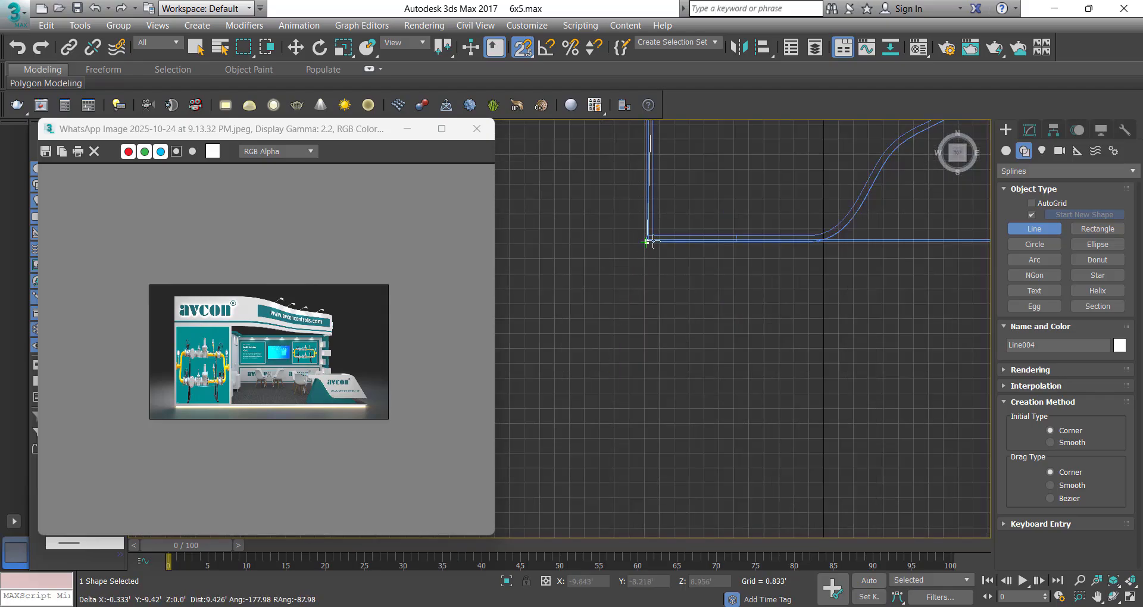
scroll(733, 220, down, 4)
middle_drag(733, 226, 676, 390)
scroll(677, 387, up, 1)
key(w)
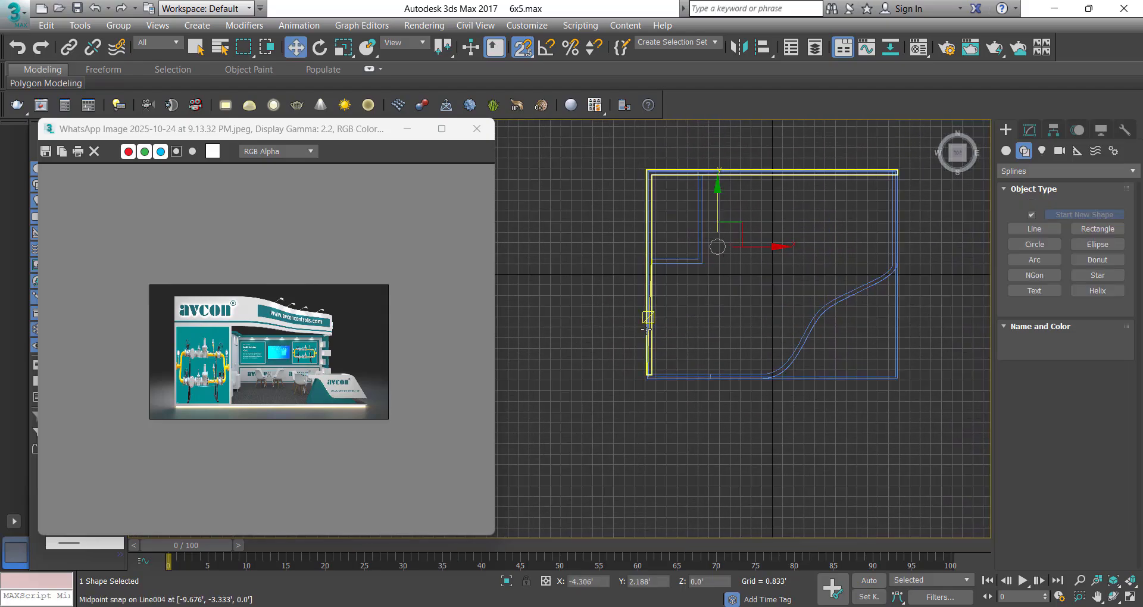
Move the line's vertex beside the storage room onto the side wall's outer edge
key(1)
drag(636, 246, 669, 273)
scroll(669, 274, up, 4)
scroll(663, 258, down, 3)
middle_drag(662, 259, 700, 387)
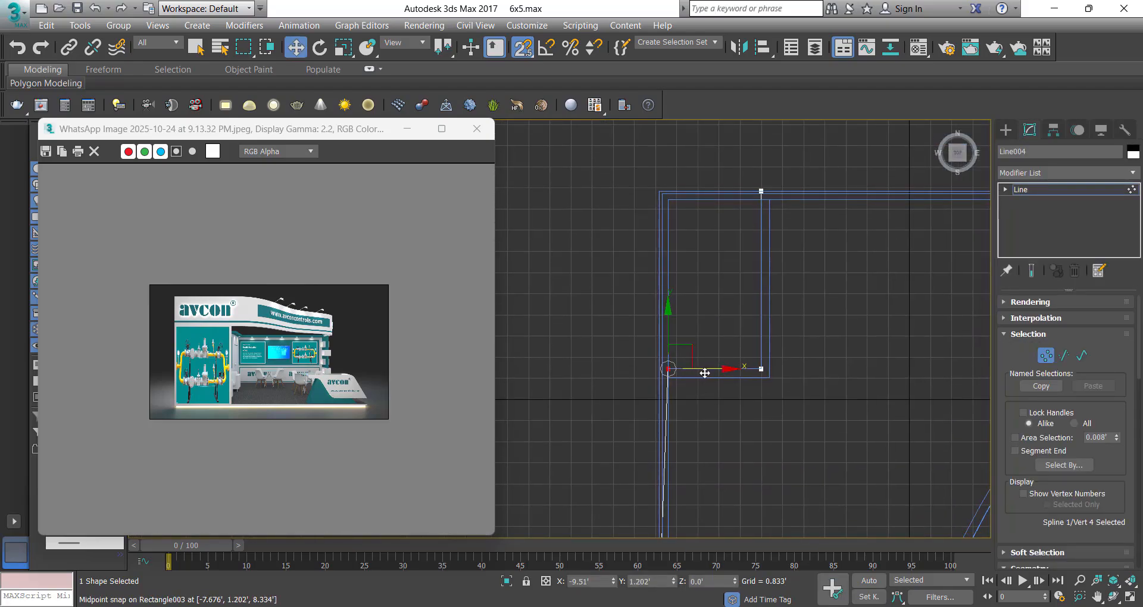
drag(704, 370, 652, 186)
scroll(713, 283, down, 3)
key(s)
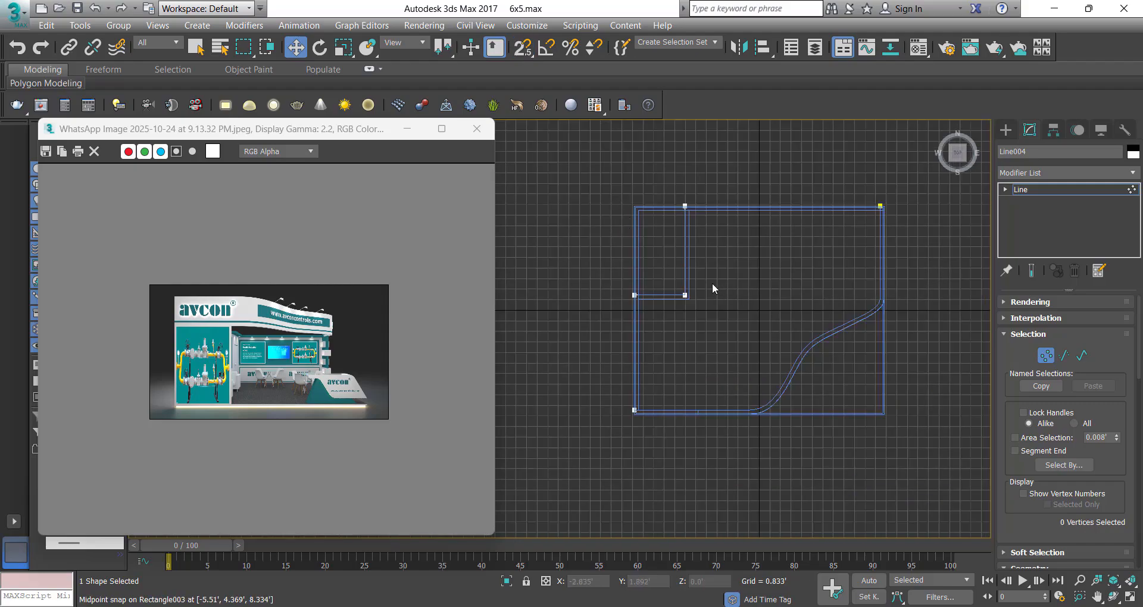
Outline the line's spline by 1' toward the stall interior
middle_drag(712, 283, 592, 321)
key(3)
click(587, 271)
scroll(603, 315, up, 3)
scroll(1090, 496, down, 10)
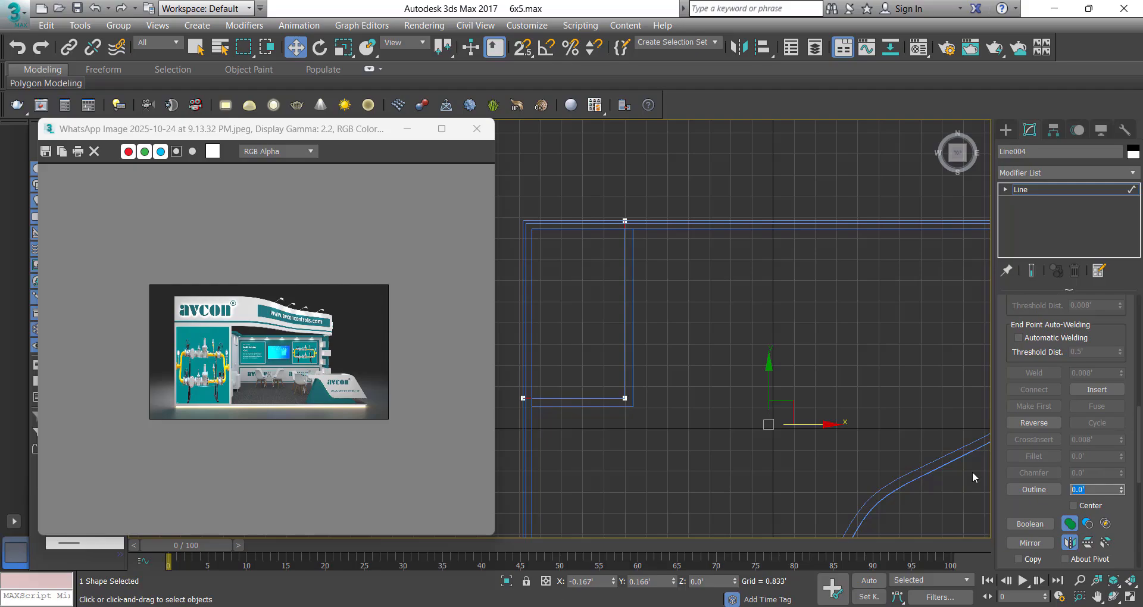
text(1)
key(Return)
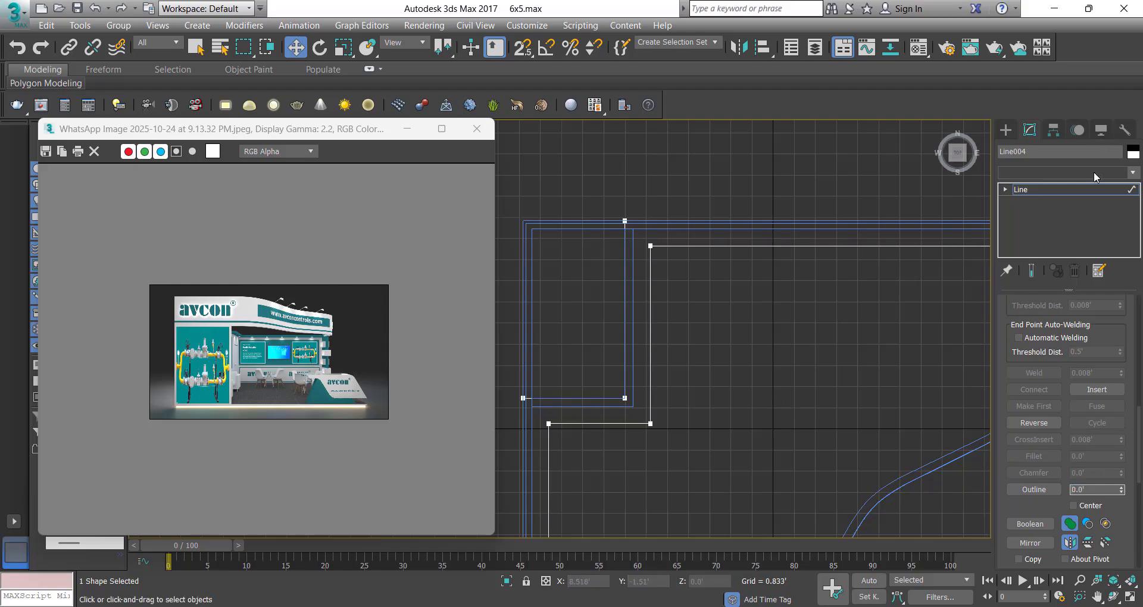
Add an Extrude modifier to the outlined profile and check it in the front view
click(1094, 173)
text(ex)
click(1068, 186)
key(f)
scroll(666, 333, down, 6)
scroll(681, 367, up, 4)
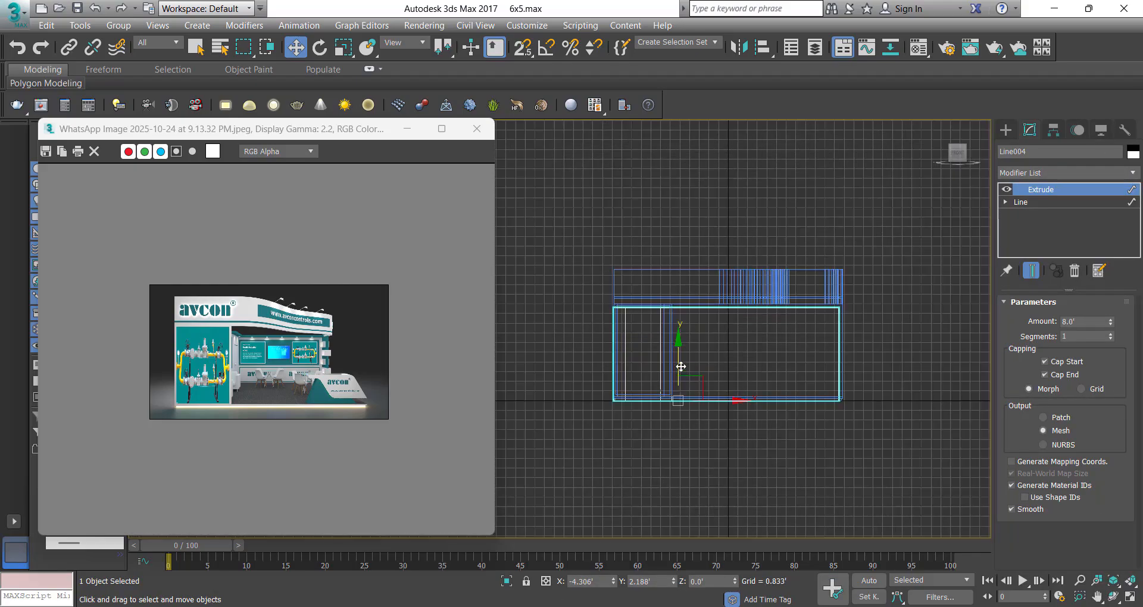
Raise the extruded profile to Z 8.334' on top of the walls and set its extrusion amount to 0.333'
key(s)
drag(679, 367, 614, 304)
scroll(640, 304, up, 7)
key(s)
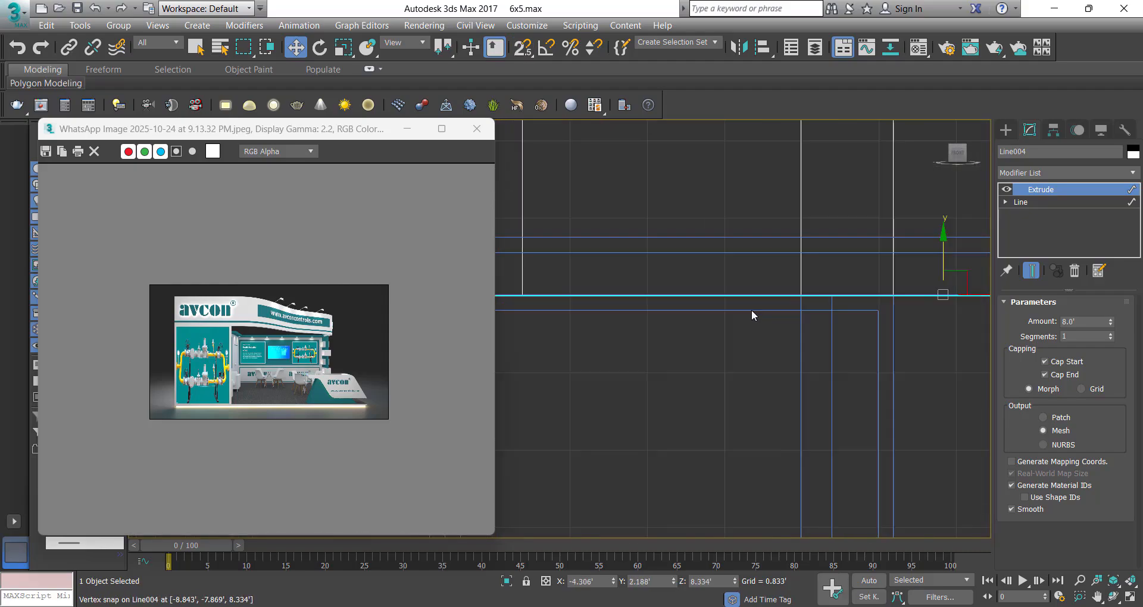
click(1084, 321)
key(Return)
Examine the ceiling band above the back walls in wireframe and shaded perspective
scroll(863, 316, down, 6)
mouse_move(828, 324)
middle_down()
mouse_move(710, 352)
mouse_move(702, 330)
mouse_move(728, 310)
middle_up()
key(p)
key(F3)
scroll(728, 309, up, 3)
scroll(729, 310, down, 3)
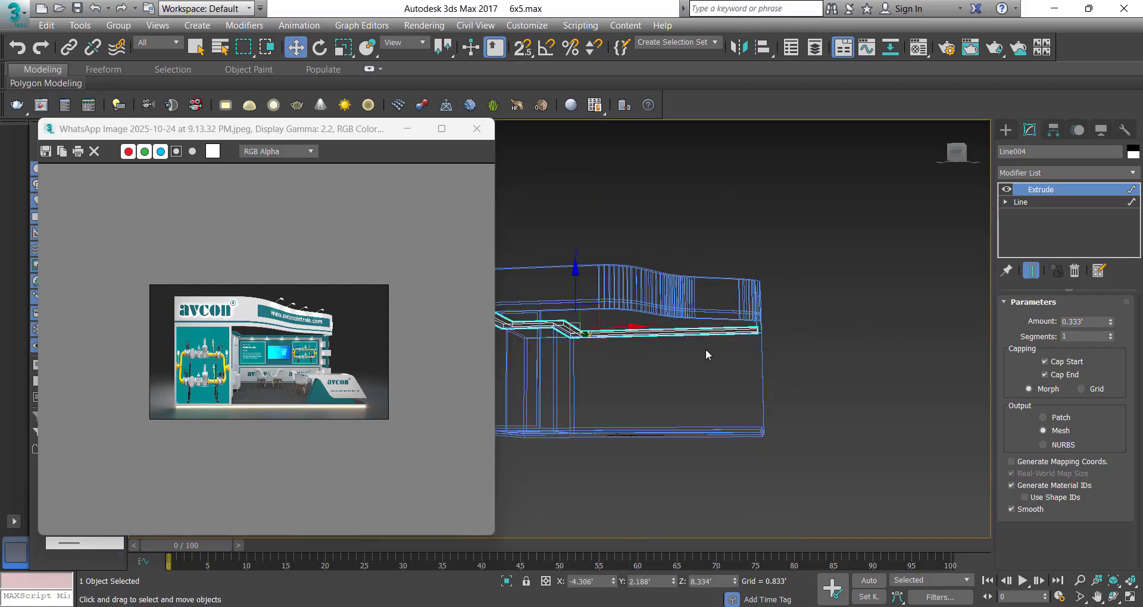
key(F3)
mouse_move(707, 355)
alt+middle_down()
mouse_move(637, 367)
mouse_move(750, 353)
mouse_move(748, 291)
mouse_move(779, 327)
mouse_move(669, 279)
alt+middle_up()
key(Delete)
scroll(712, 314, up, 5)
scroll(778, 326, down, 5)
alt+middle_drag(668, 279, 630, 343)
scroll(712, 308, up, 4)
click(707, 272)
Draw a rectangle about 4' by 15.352' in the front view, spanning the open back wall beside the storage room
key(f)
scroll(466, 297, down, 2)
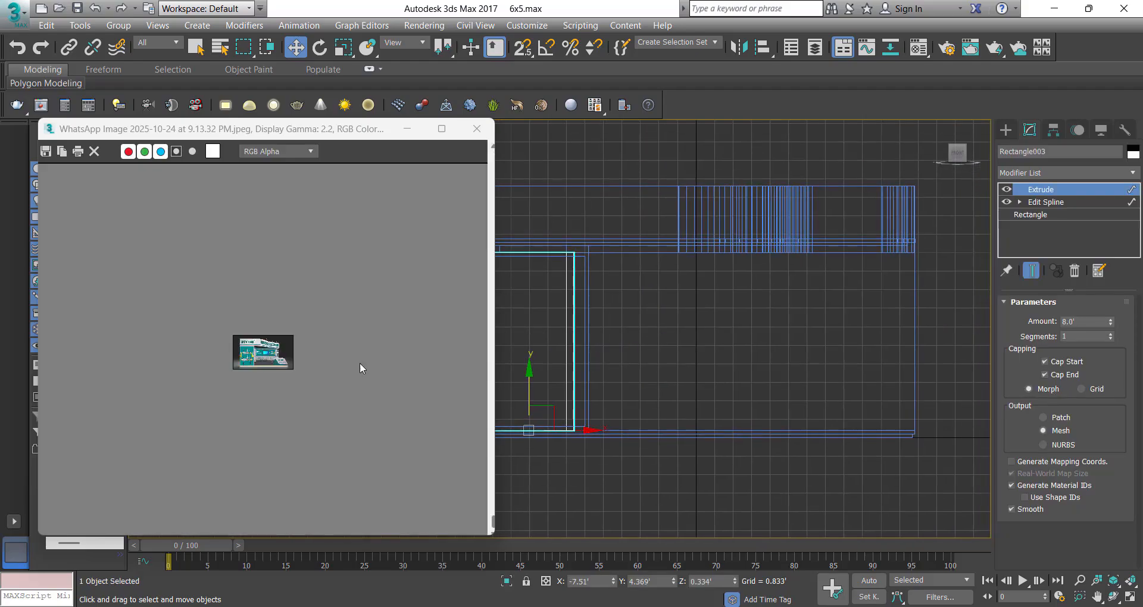
scroll(359, 368, up, 5)
click(718, 331)
right_click(718, 328)
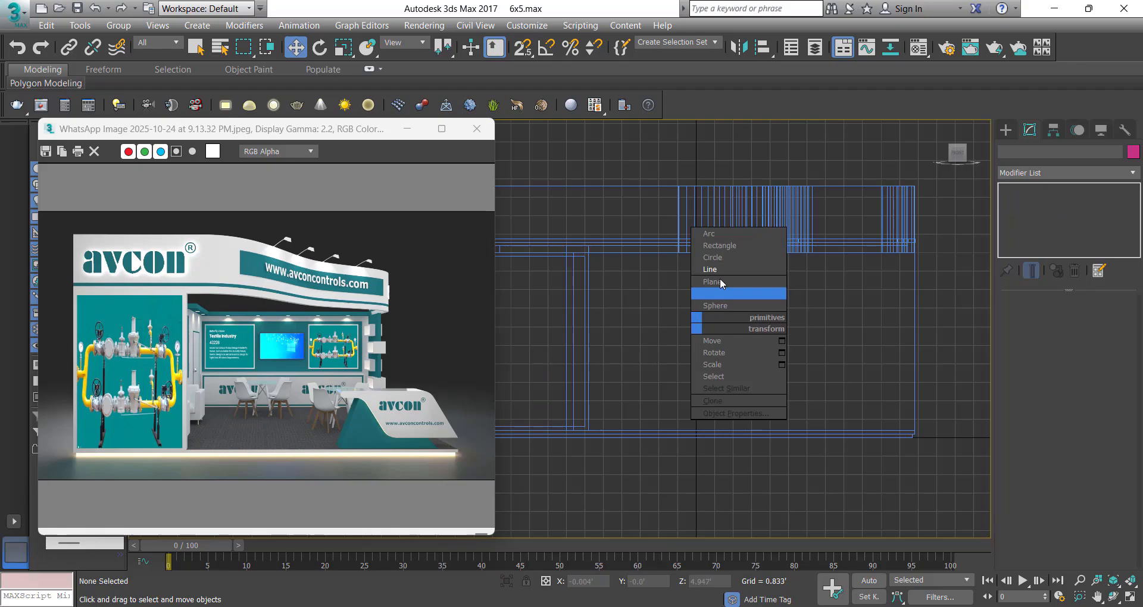
click(721, 245)
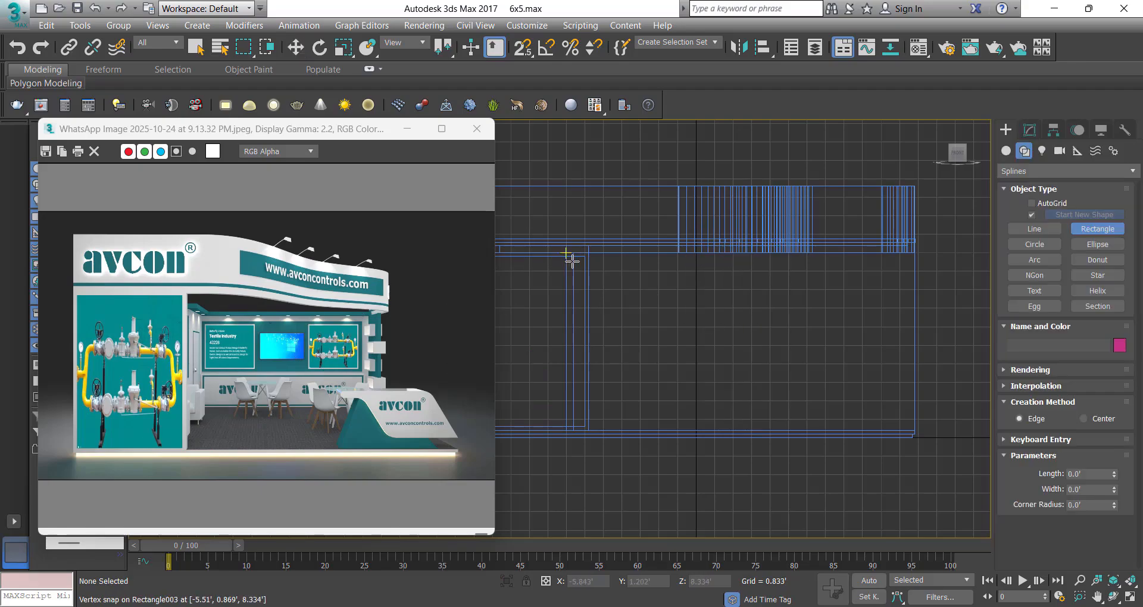
scroll(573, 258, up, 1)
drag(573, 255, 833, 347)
Set the rectangle's length to 5' and lower it to Z 5.14' on the back wall
scroll(667, 321, down, 2)
click(1030, 130)
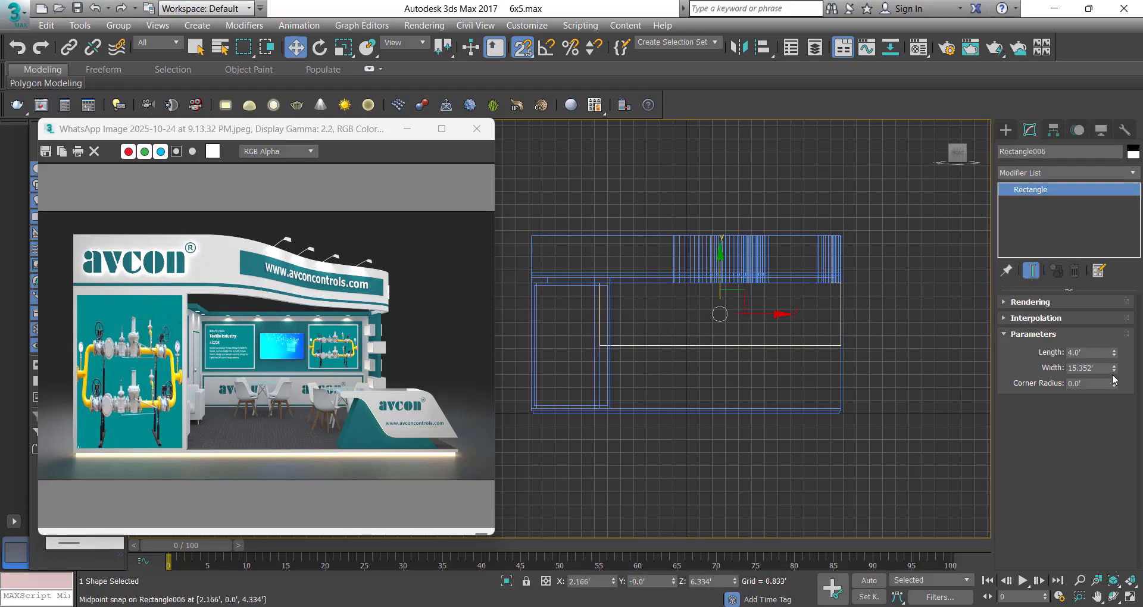
text(5)
key(Return)
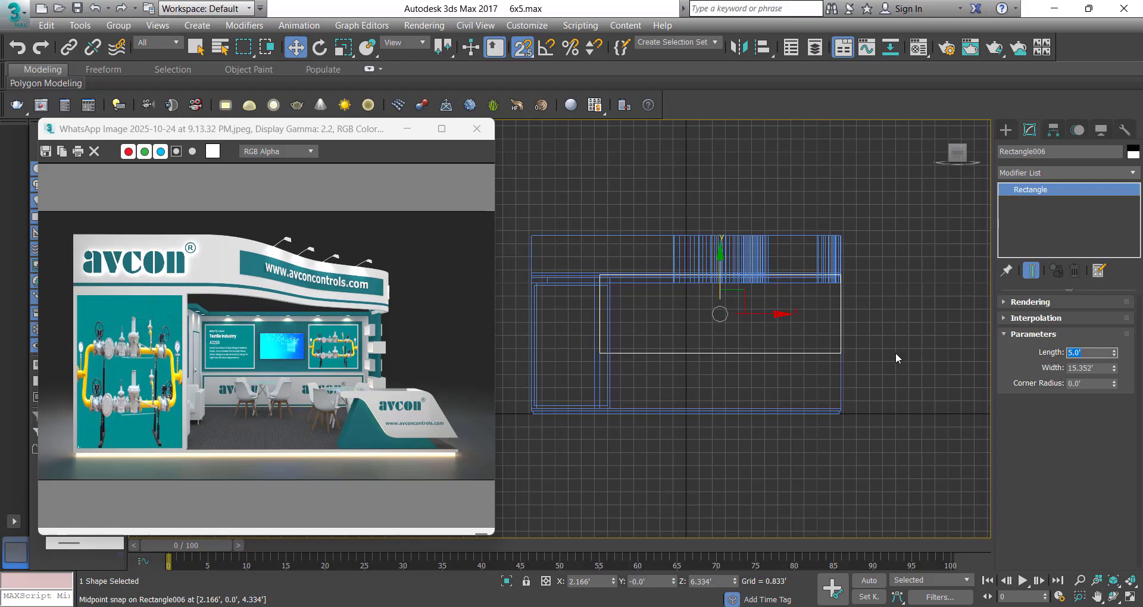
scroll(723, 352, up, 2)
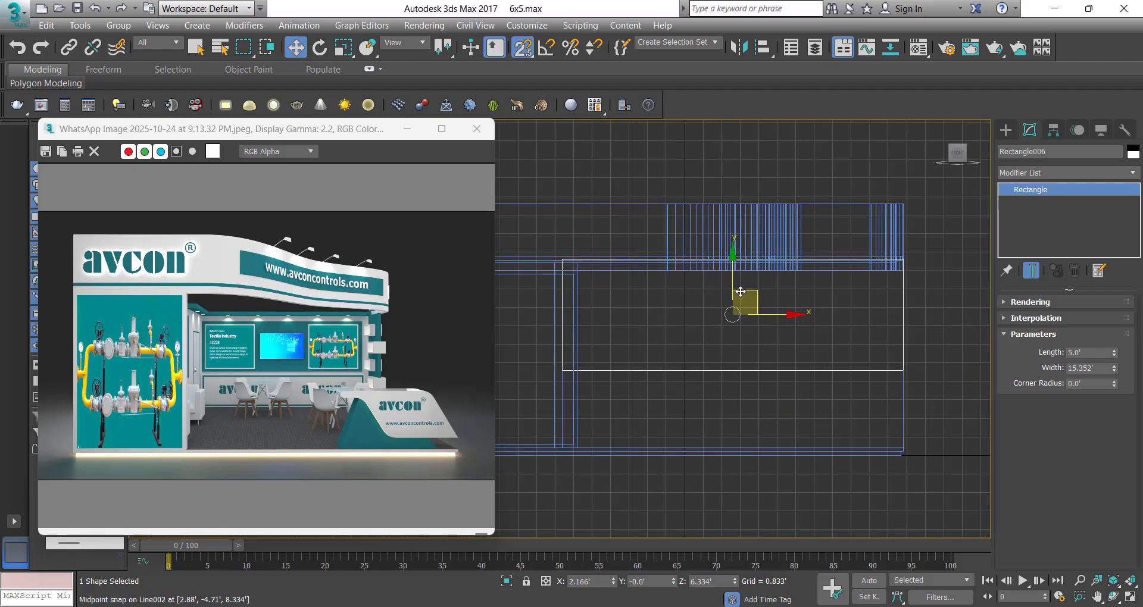
drag(741, 291, 612, 383)
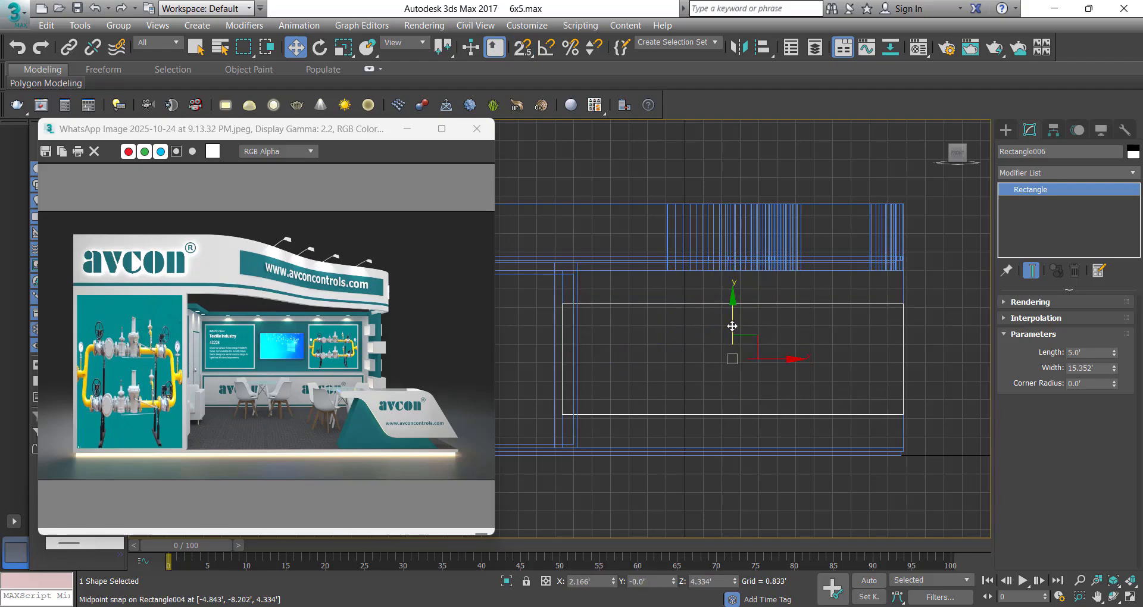
drag(732, 327, 755, 311)
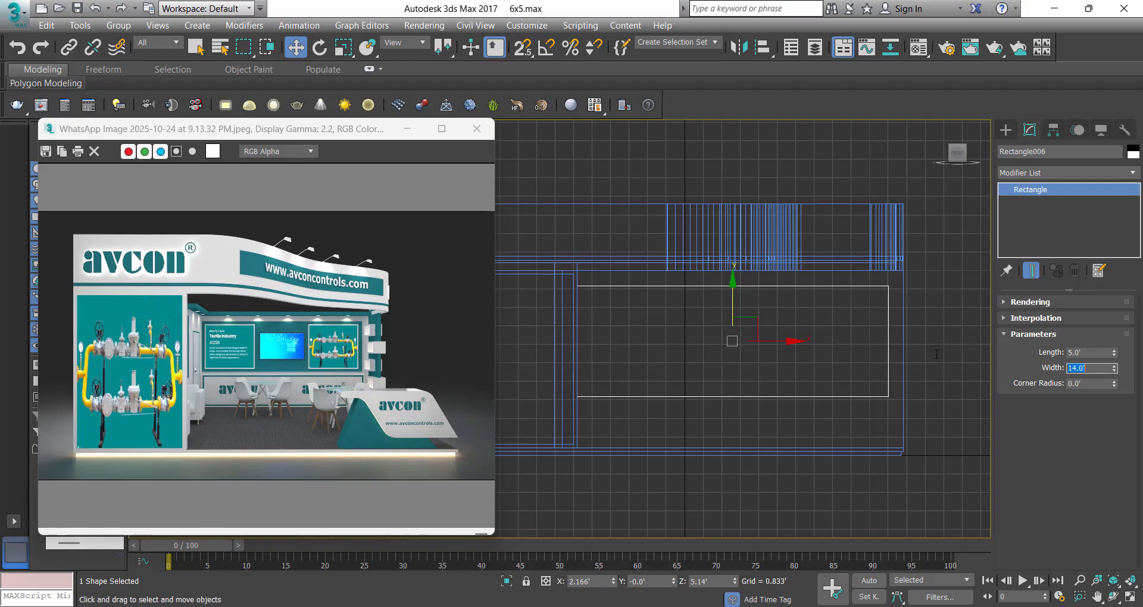
Undo the 14' width, make the rectangle 14.5' wide and place it at X 1.947', Y 7.869' against the back wall
key(ctrl+z)
key(ctrl+z)
key(p)
mouse_move(697, 342)
alt+middle_down()
mouse_move(722, 383)
mouse_move(646, 380)
mouse_move(622, 351)
alt+middle_up()
drag(529, 124, 529, 123)
alt+middle_drag(723, 265, 671, 278)
drag(701, 346, 722, 227)
alt+middle_drag(688, 283, 766, 247)
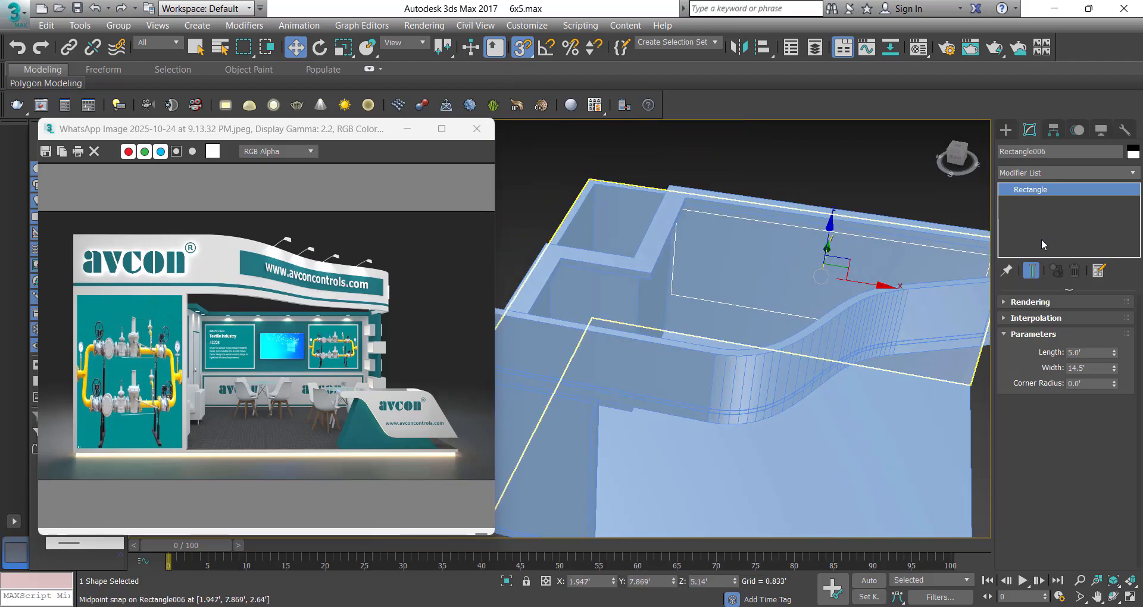
Add an Edit Spline modifier and snap the rectangle's two vertices beside the storage room to that side wall
click(1089, 173)
key(e)
click(1040, 237)
key(1)
drag(733, 178, 601, 354)
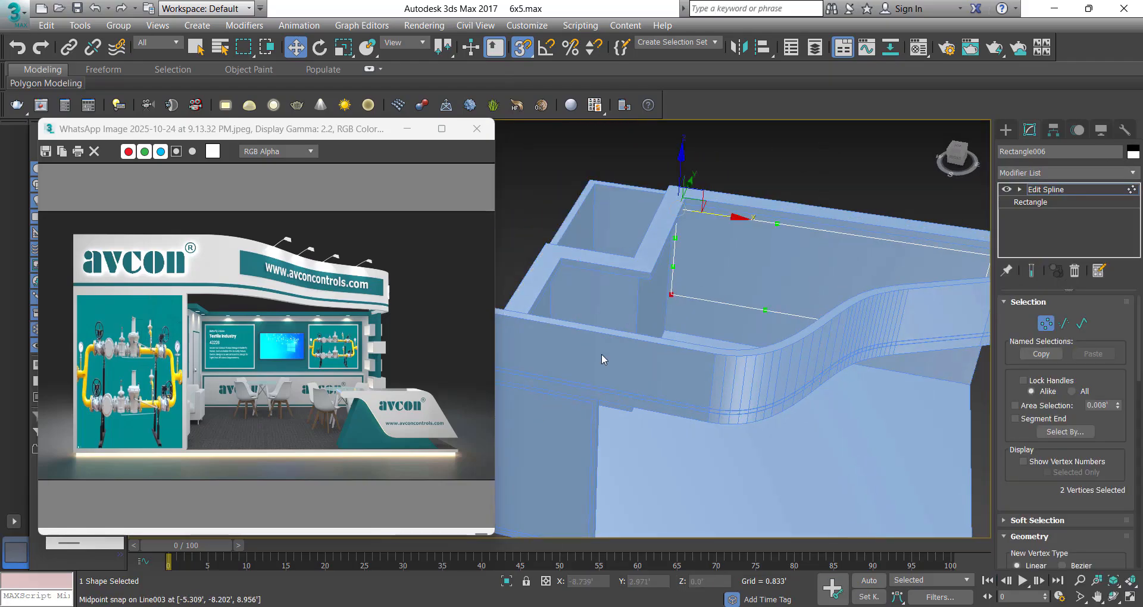
alt+middle_drag(603, 358, 591, 387)
drag(718, 226, 673, 322)
scroll(667, 320, up, 3)
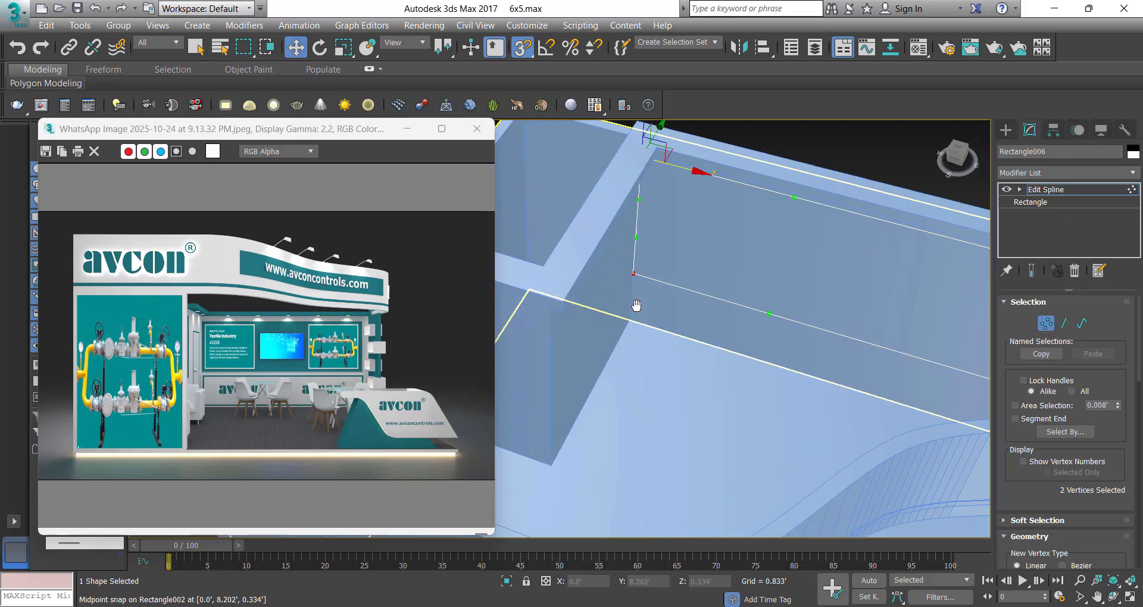
alt+middle_drag(636, 306, 738, 314)
scroll(738, 316, down, 5)
Extrude the back wall rectangle with an amount of 0.167'
click(1063, 177)
key(e)
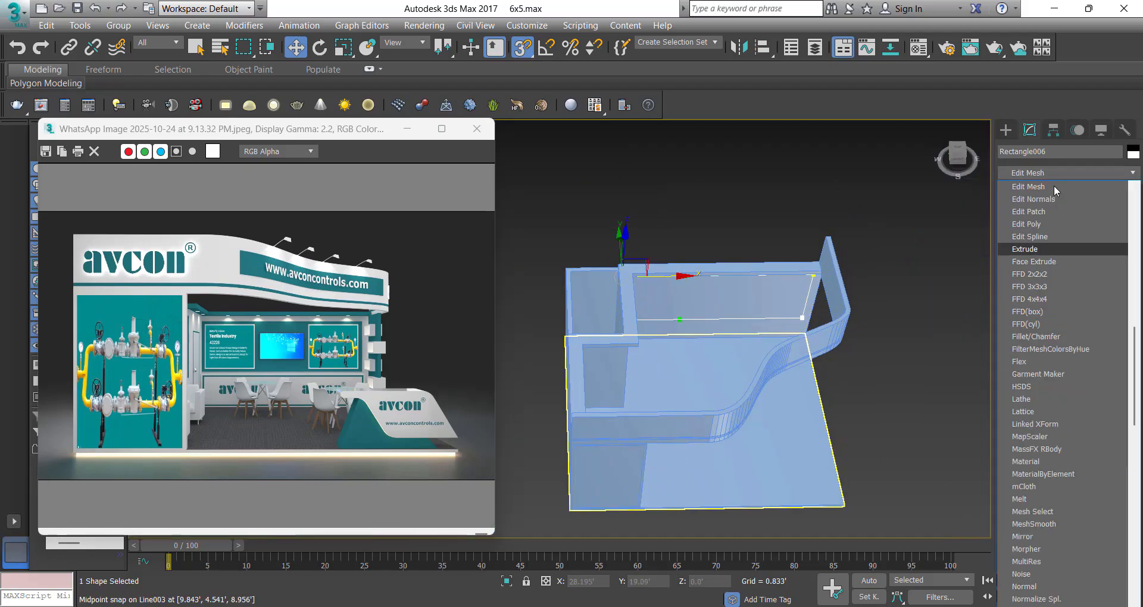
click(1039, 248)
alt+middle_drag(880, 308, 833, 284)
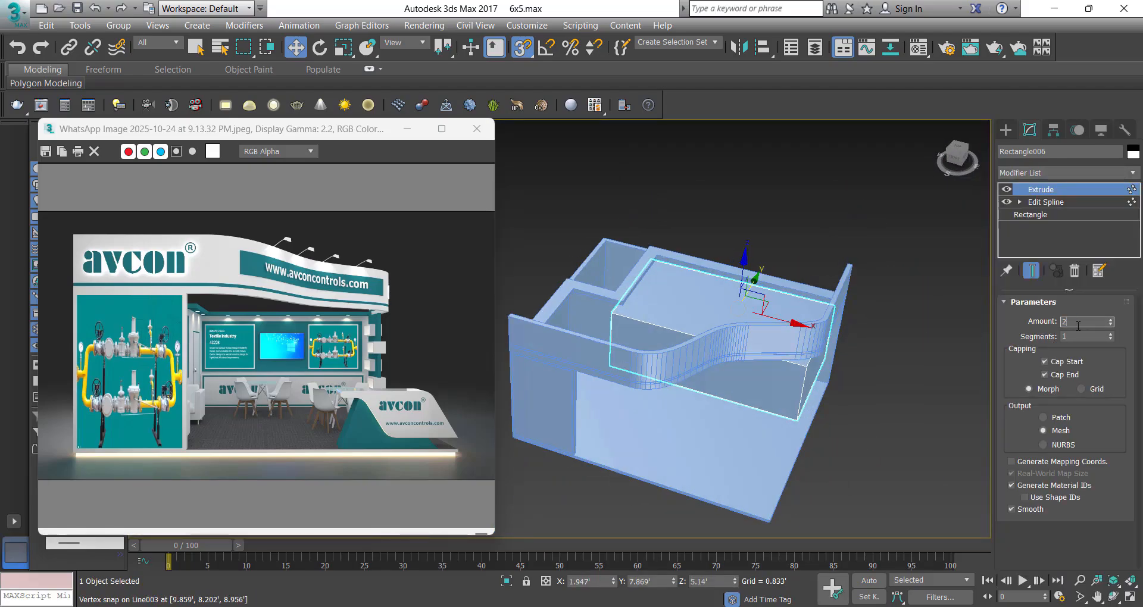
key(Return)
Draw a rectangle about 4.56' by 4.117' in the front view, inside the storage-room end of the back panel
click(522, 47)
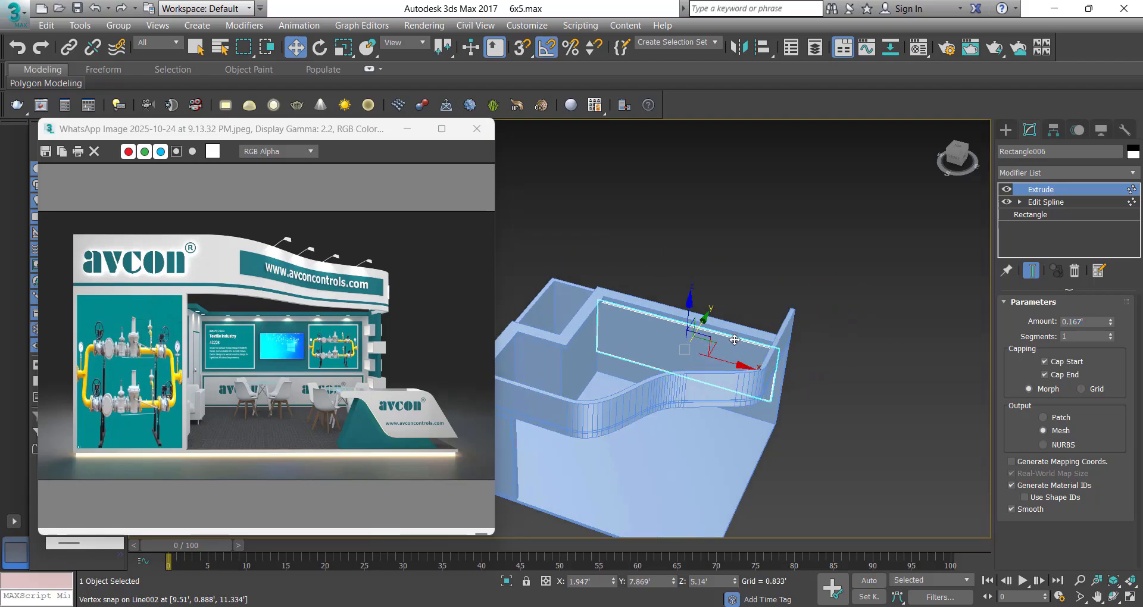
key(t)
scroll(691, 346, down, 1)
middle_drag(689, 346, 947, 330)
scroll(745, 309, down, 1)
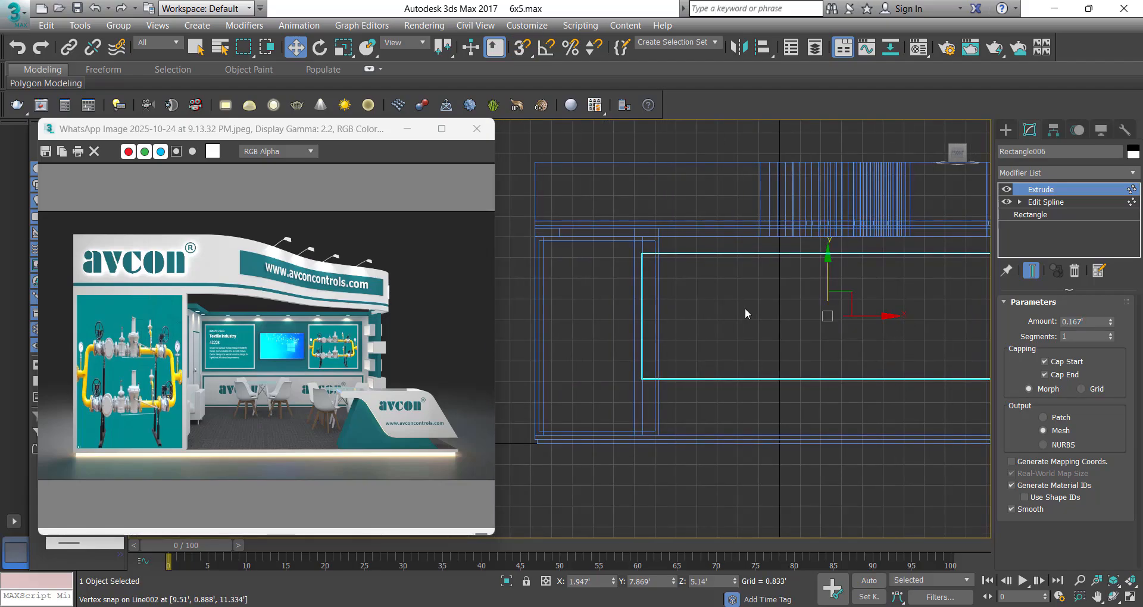
scroll(745, 308, up, 2)
ctrl+right_click(638, 296)
click(671, 219)
drag(547, 208, 752, 435)
key(w)
click(1030, 130)
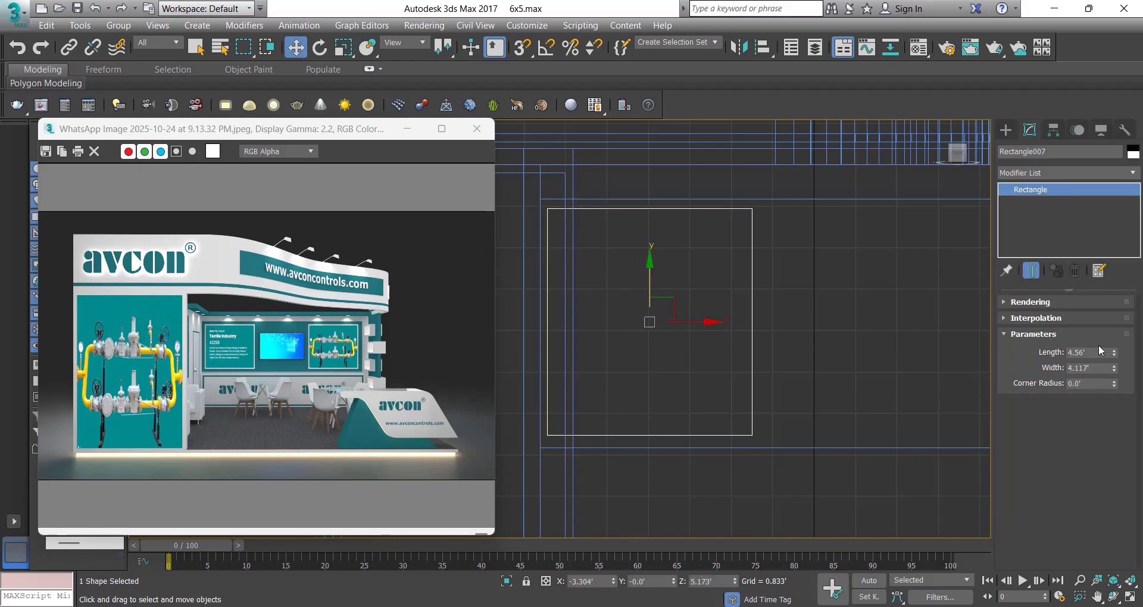
Try a 5' width with lengths of 4' and 5' on the small rectangle
text(5)
key(shift+Tab)
text(4)
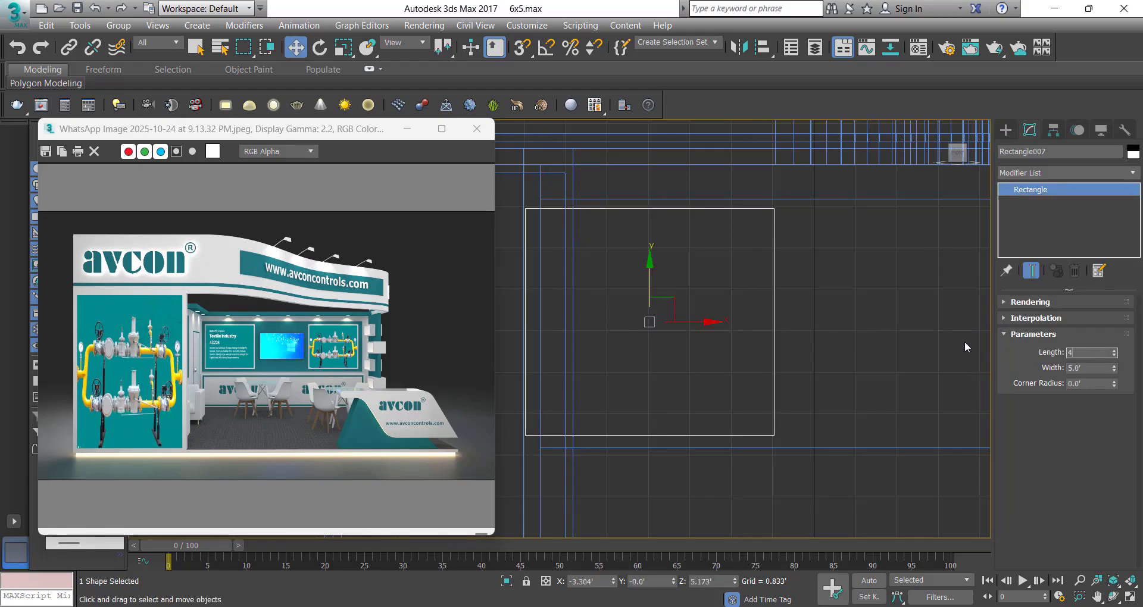
key(Return)
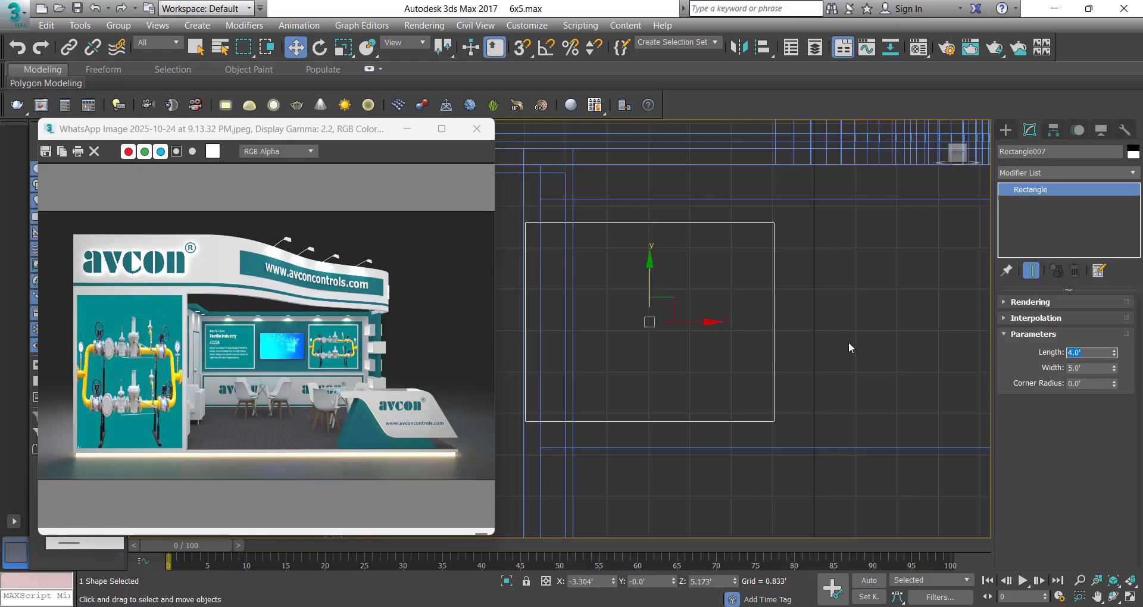
text(5)
key(Return)
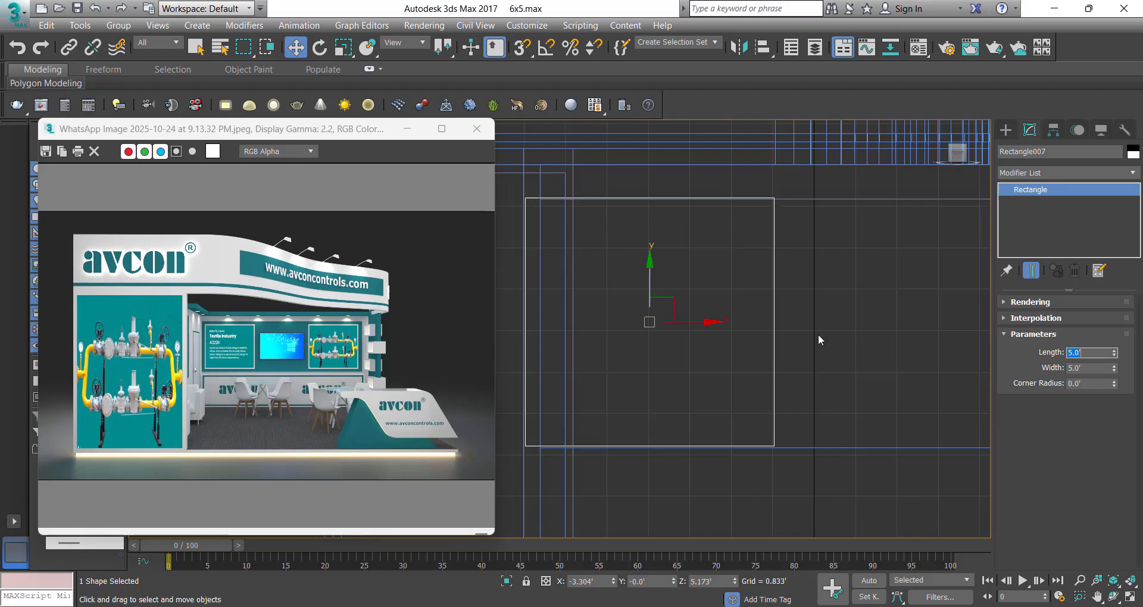
Set the small rectangle's length and width to 4.5' and align its centre with the back panel at Z 5.14'
text(4.5)
key(Tab)
text(4.)
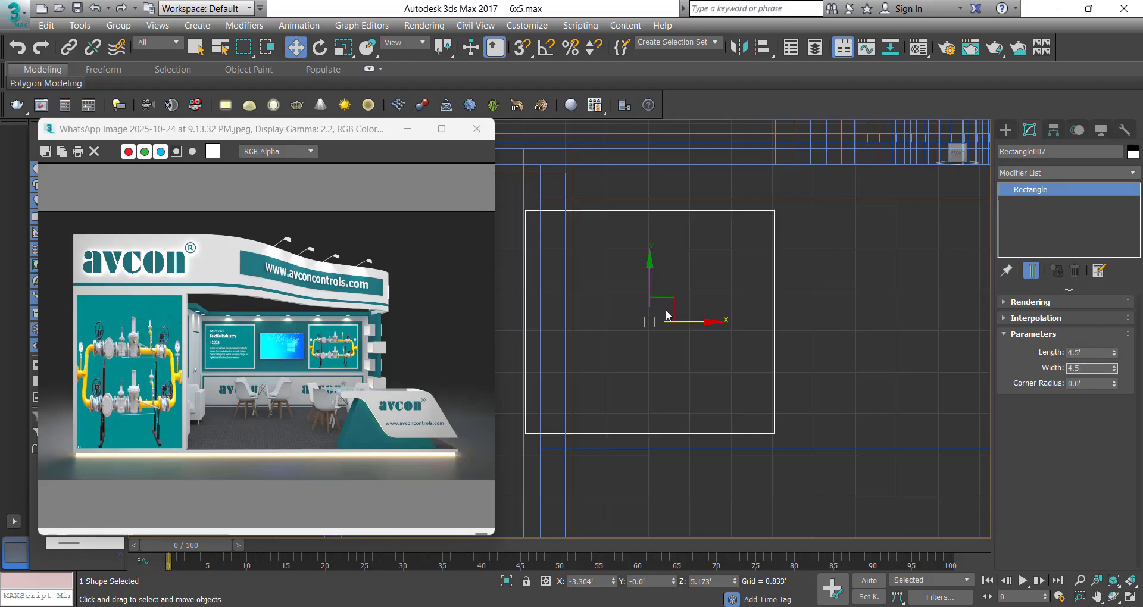
key(Return)
scroll(667, 315, down, 4)
key(s)
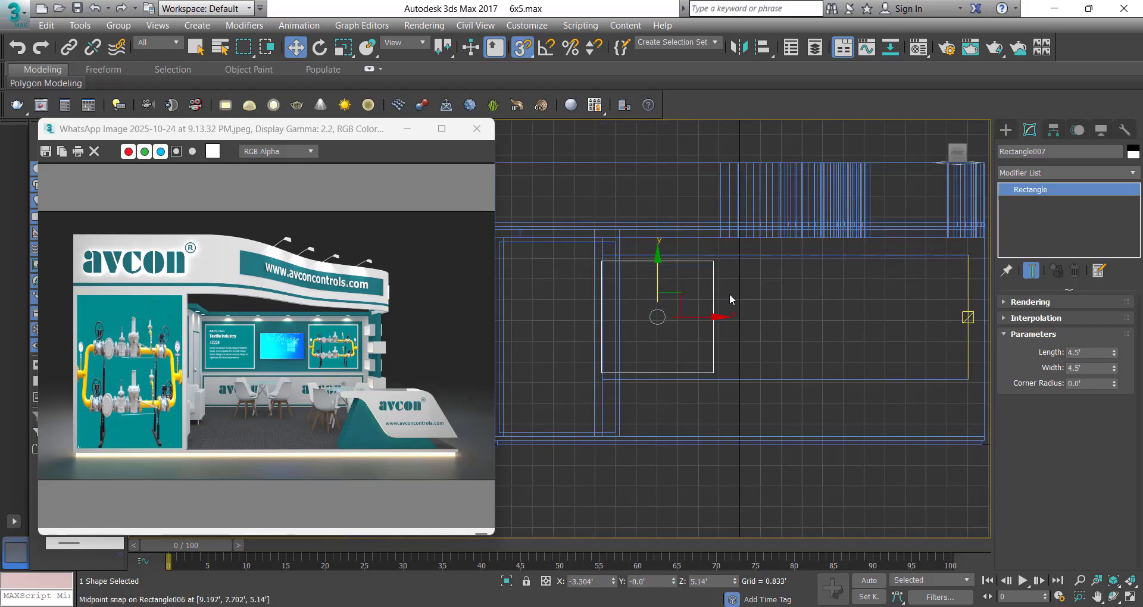
key(s)
Extrude the 4.5' square 0.167' and move it onto the back panel's front face at Y 7.702'
click(1052, 171)
text(ex)
key(Return)
key(t)
scroll(675, 307, up, 5)
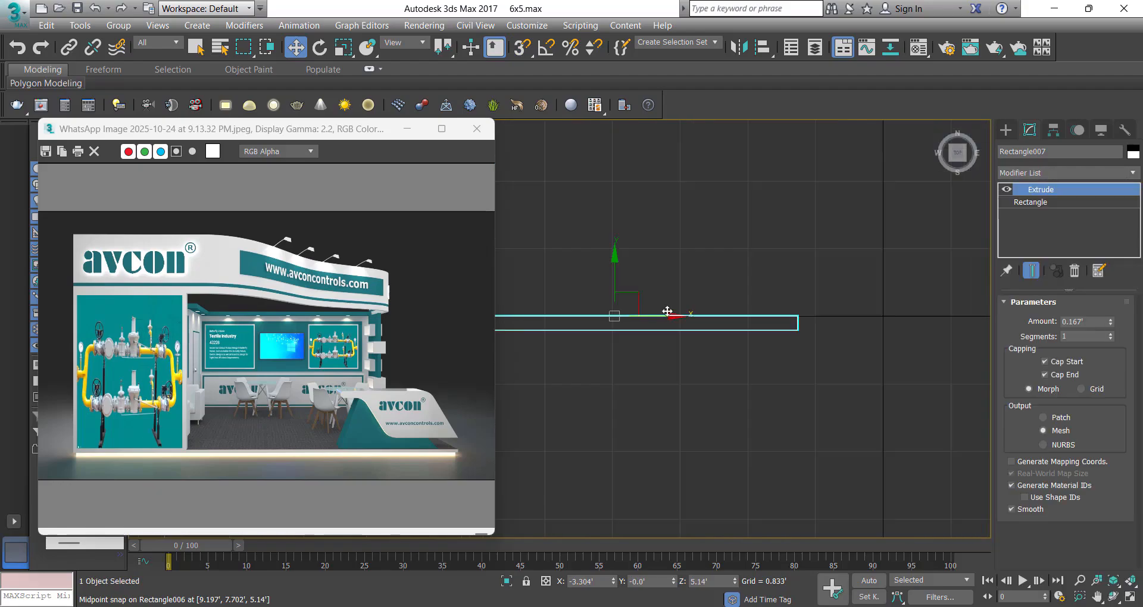
scroll(668, 312, down, 5)
middle_drag(651, 271, 651, 404)
key(s)
drag(649, 406, 591, 221)
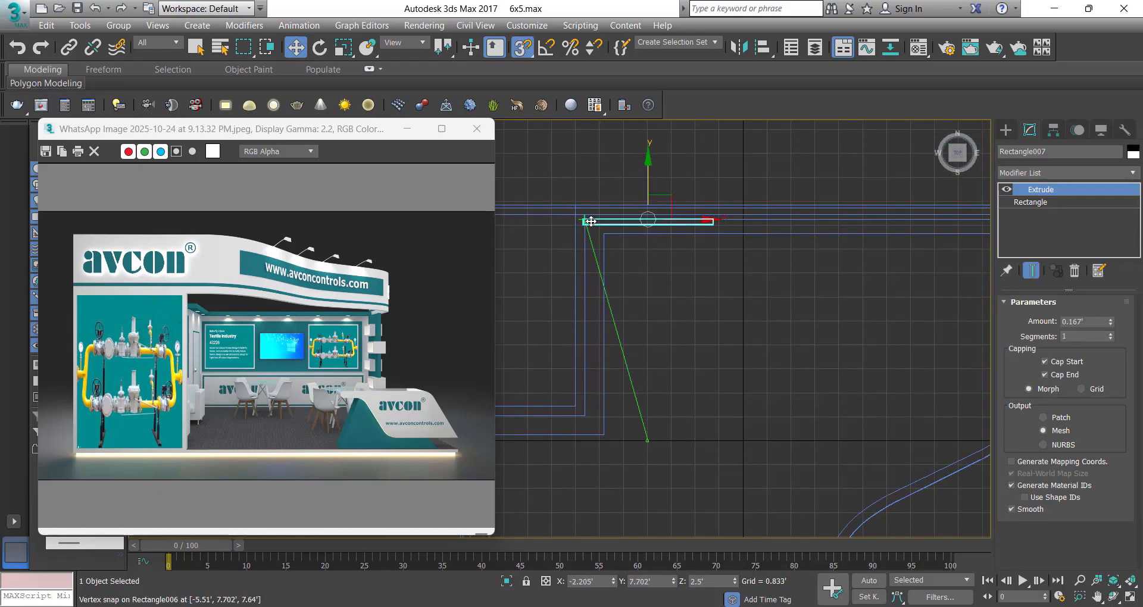
Shift the square panel to X -3.005' in the front view, away from the storage-room wall
key(f)
key(z)
key(s)
scroll(647, 247, down, 3)
scroll(645, 294, down, 1)
drag(655, 281, 662, 280)
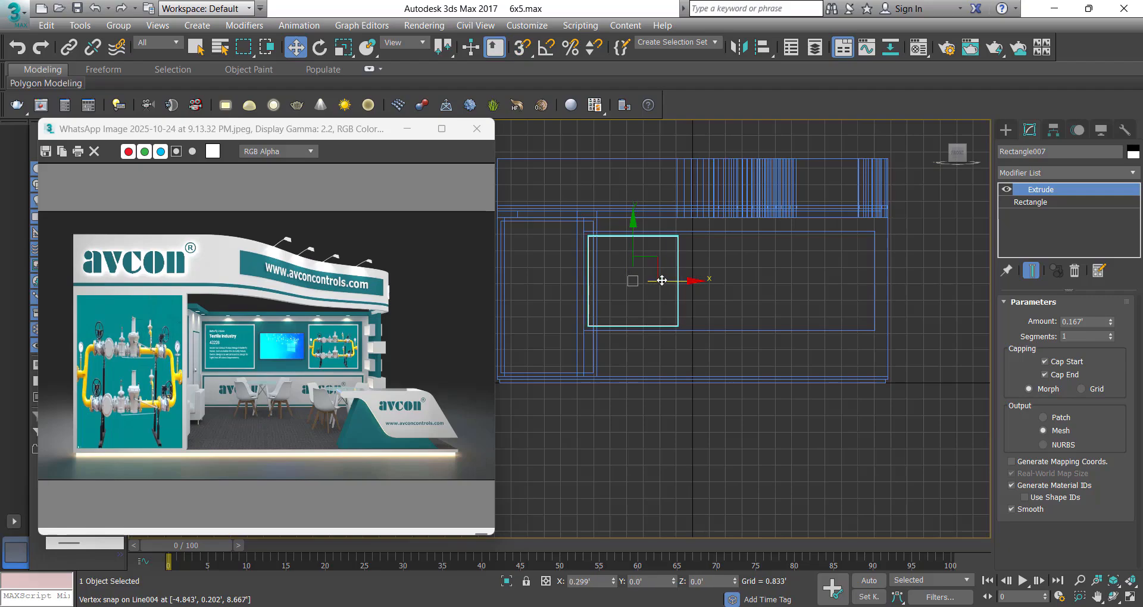
Clone the square panel in place as a copy and set the copy's length and width to 4.3'
scroll(617, 249, up, 4)
key(ctrl+v)
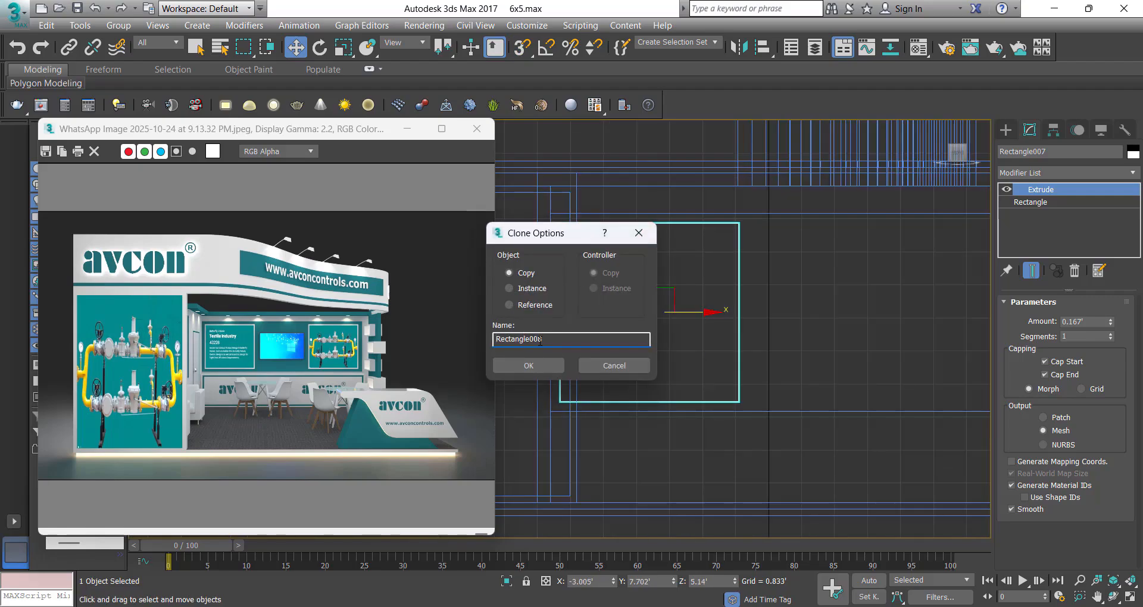
click(529, 365)
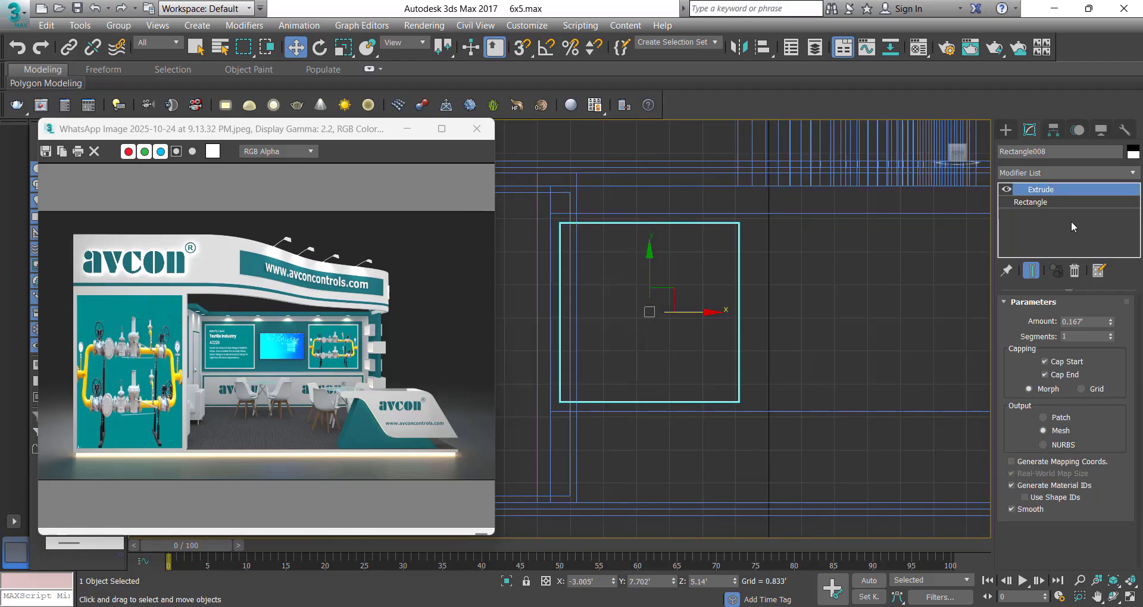
click(1060, 202)
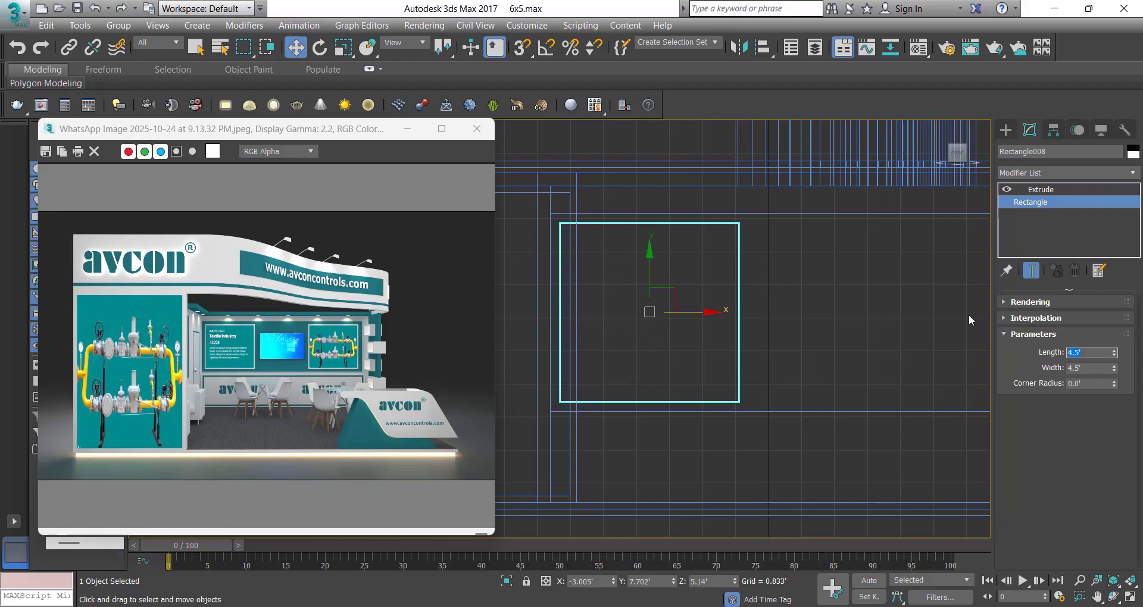
text(4.3)
key(Tab)
text(4.3)
key(Return)
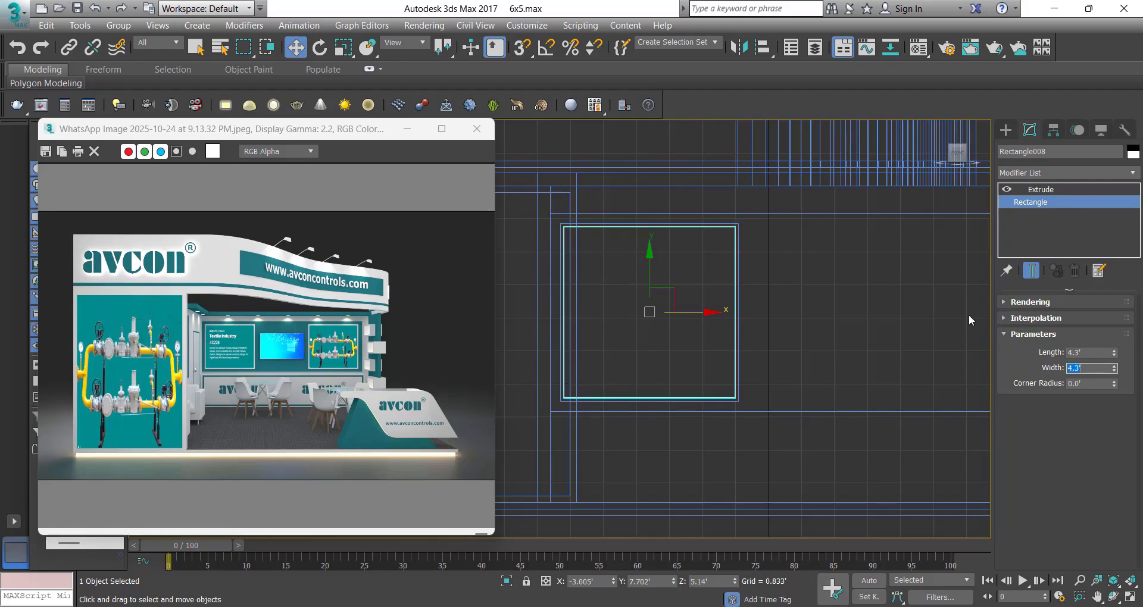
Move the 4.3' copy onto the square panel's front face at Y 7.535' and set its extrusion amount to 0.016'
key(t)
scroll(694, 335, up, 4)
scroll(676, 316, down, 2)
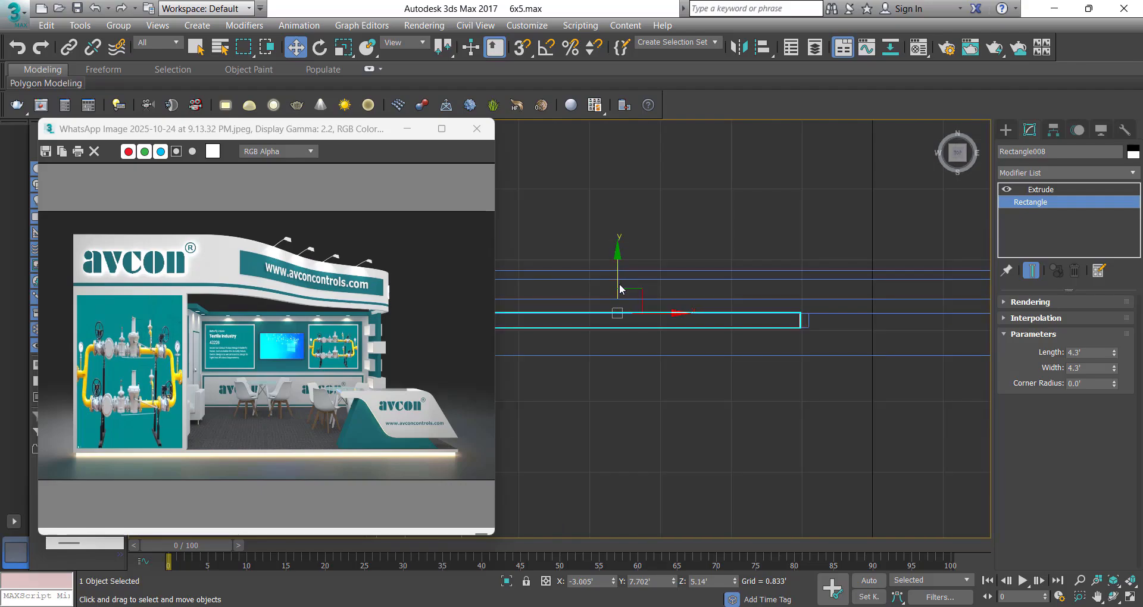
key(s)
drag(617, 278, 809, 327)
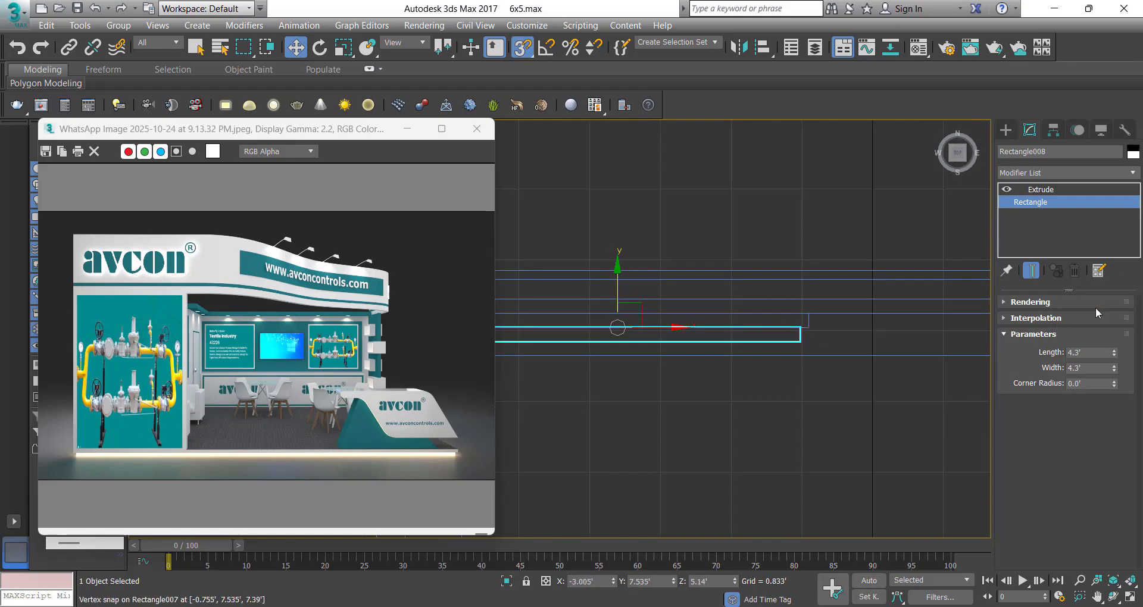
click(1040, 190)
drag(1031, 317, 971, 300)
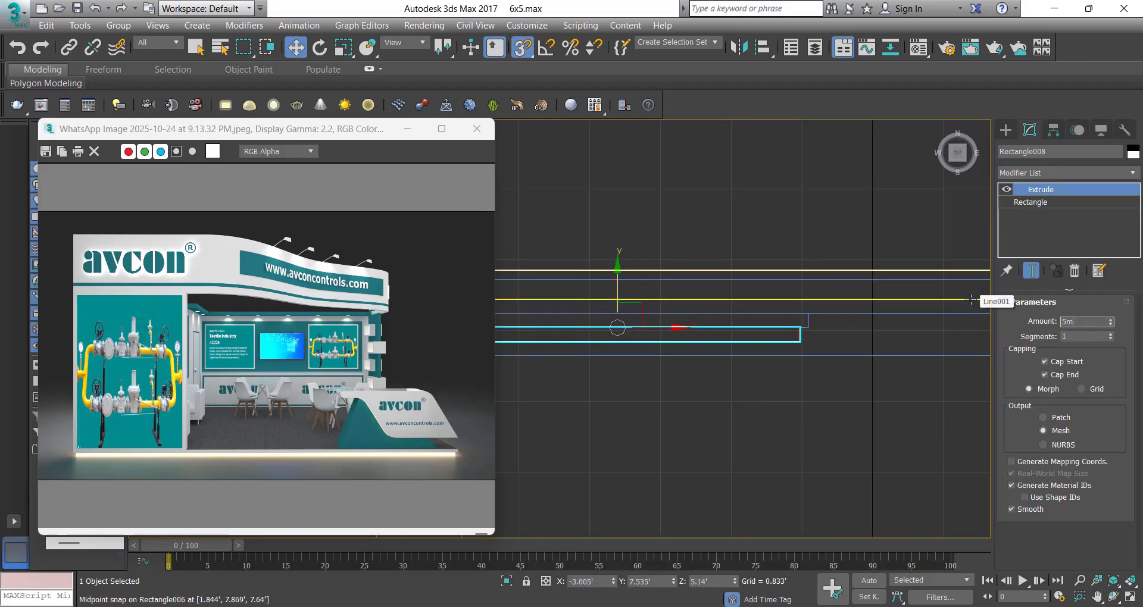
Select the square panel with its thin front sheet and copy both once to the opposite end of the back panel
scroll(844, 327, up, 3)
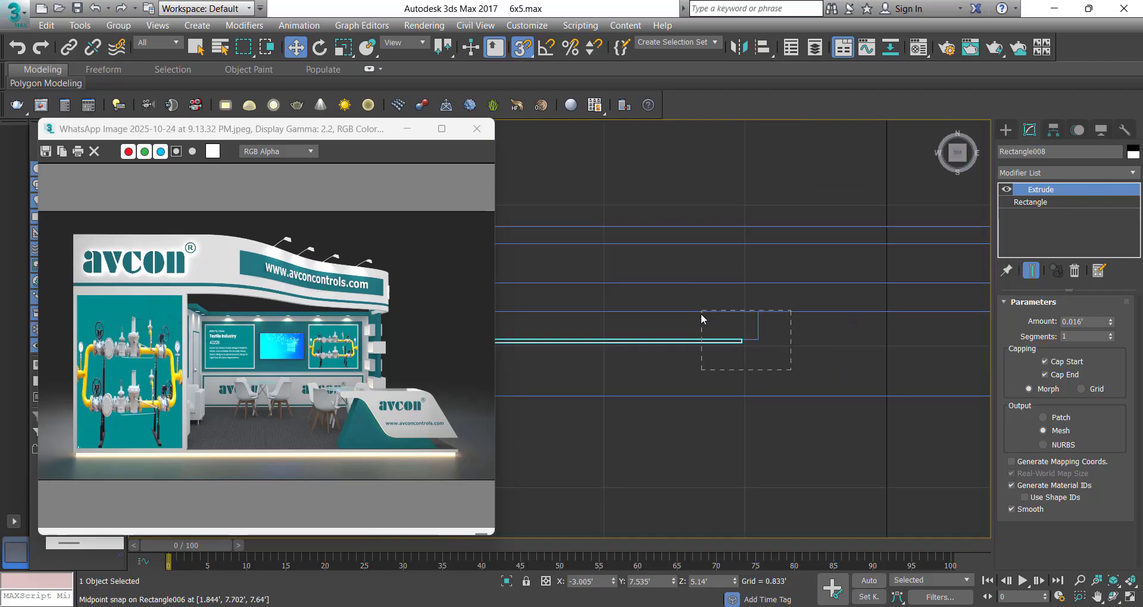
drag(701, 315, 702, 302)
key(f)
key(s)
scroll(689, 322, down, 10)
scroll(620, 327, up, 3)
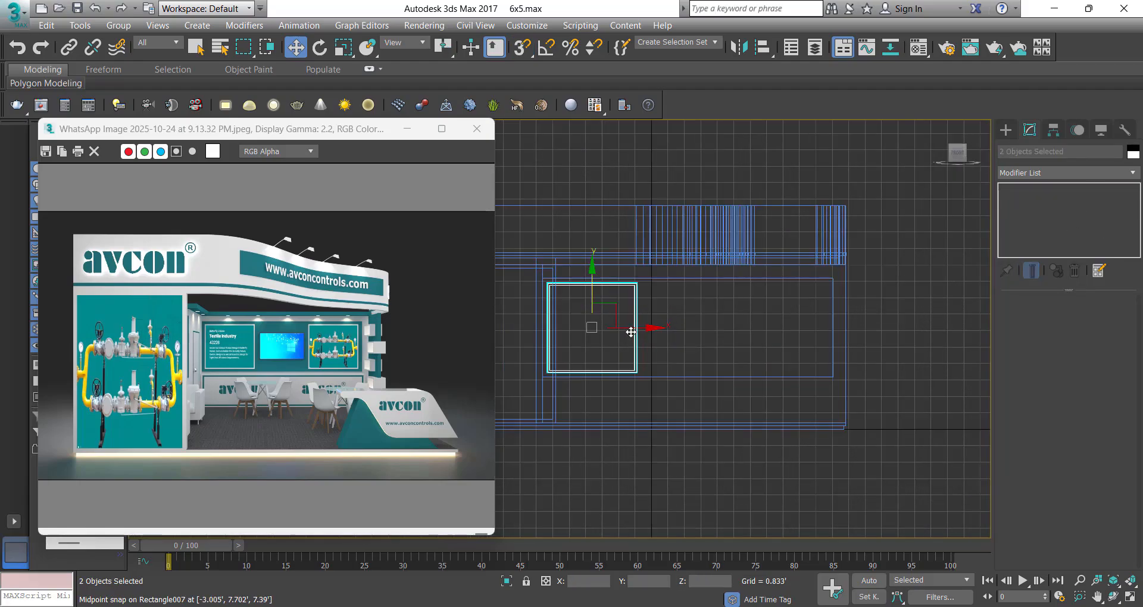
shift+drag(631, 332, 819, 332)
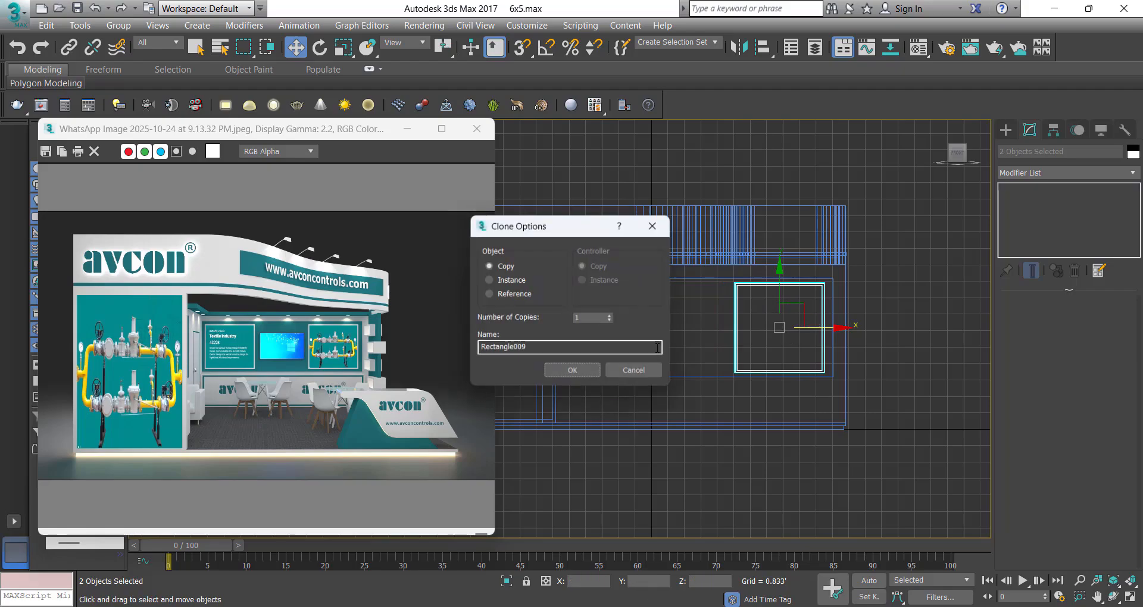
click(574, 374)
Confirm the single copy of both square panels and check the four pieces in the perspective view
click(706, 322)
drag(612, 306, 803, 333)
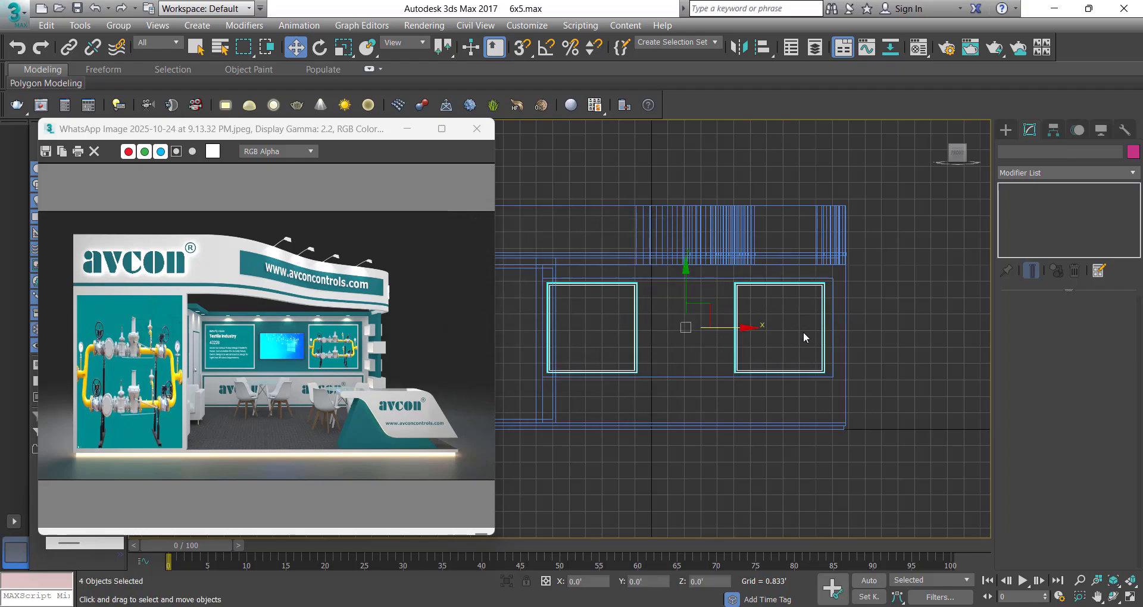
click(803, 332)
key(p)
mouse_move(607, 339)
middle_down()
mouse_move(661, 345)
mouse_move(643, 302)
mouse_move(657, 304)
mouse_move(689, 332)
mouse_move(674, 347)
mouse_move(633, 334)
mouse_move(676, 320)
mouse_move(677, 400)
mouse_move(633, 400)
mouse_move(684, 403)
mouse_move(708, 325)
mouse_move(755, 332)
mouse_move(796, 316)
mouse_move(689, 378)
mouse_move(643, 382)
middle_up()
scroll(676, 320, down, 3)
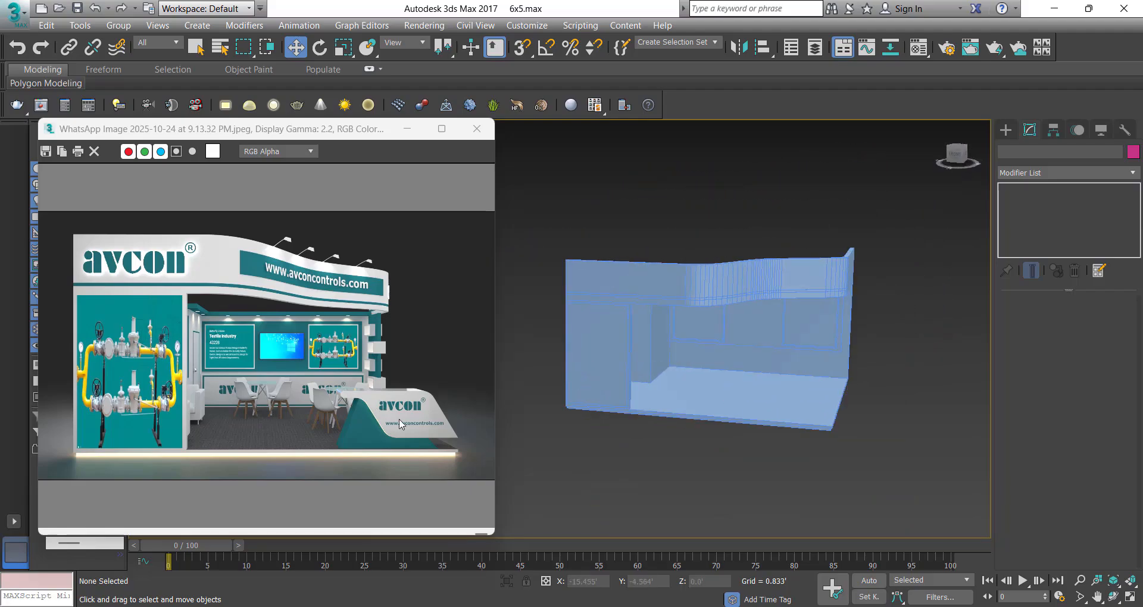
Draw a rectangle 3' long and 5' wide in the front view below the right-hand square panel, following the counter in the reference
scroll(400, 425, up, 4)
key(f)
right_click(725, 396)
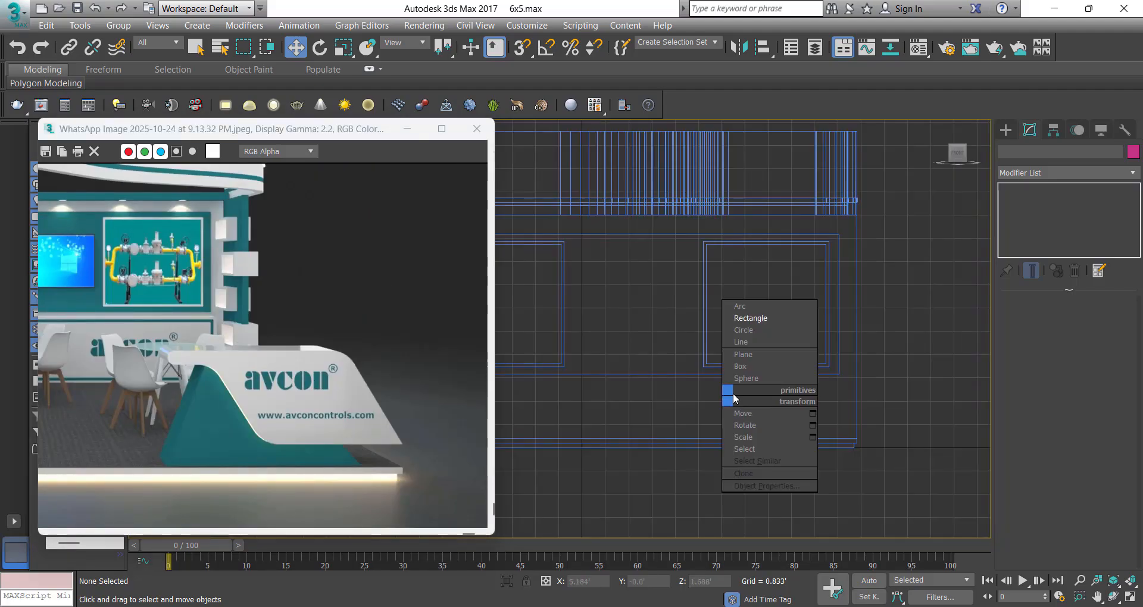
click(749, 318)
drag(685, 359, 819, 437)
click(1030, 129)
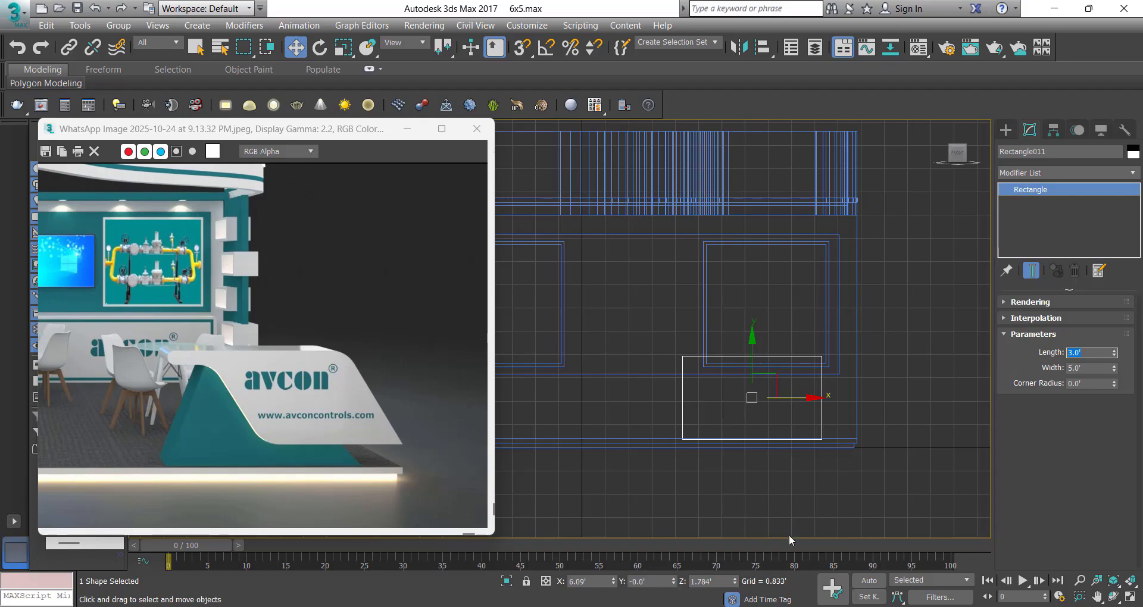
Snap the 5' wide rectangle onto the floor so its lower right corner meets the right end of the stall
middle_drag(735, 385, 712, 397)
drag(743, 387, 938, 380)
middle_drag(953, 411, 810, 395)
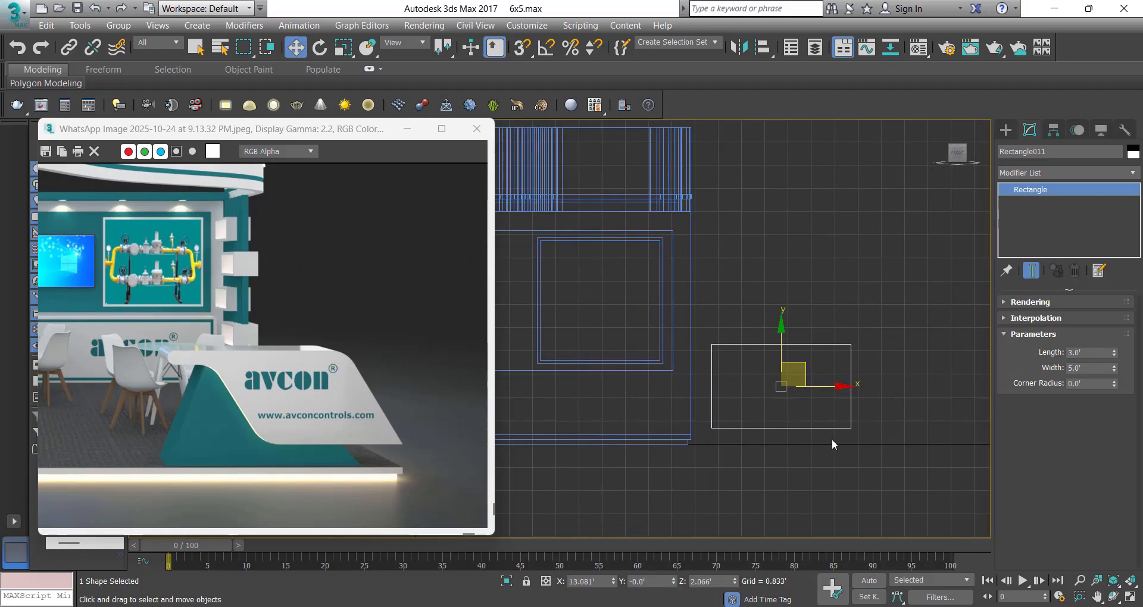
scroll(838, 430, up, 1)
key(s)
drag(855, 427, 636, 437)
key(s)
scroll(673, 438, down, 4)
mouse_move(722, 438)
middle_down()
mouse_move(784, 409)
mouse_move(803, 436)
middle_up()
key(p)
scroll(753, 397, up, 4)
middle_drag(731, 408, 760, 403)
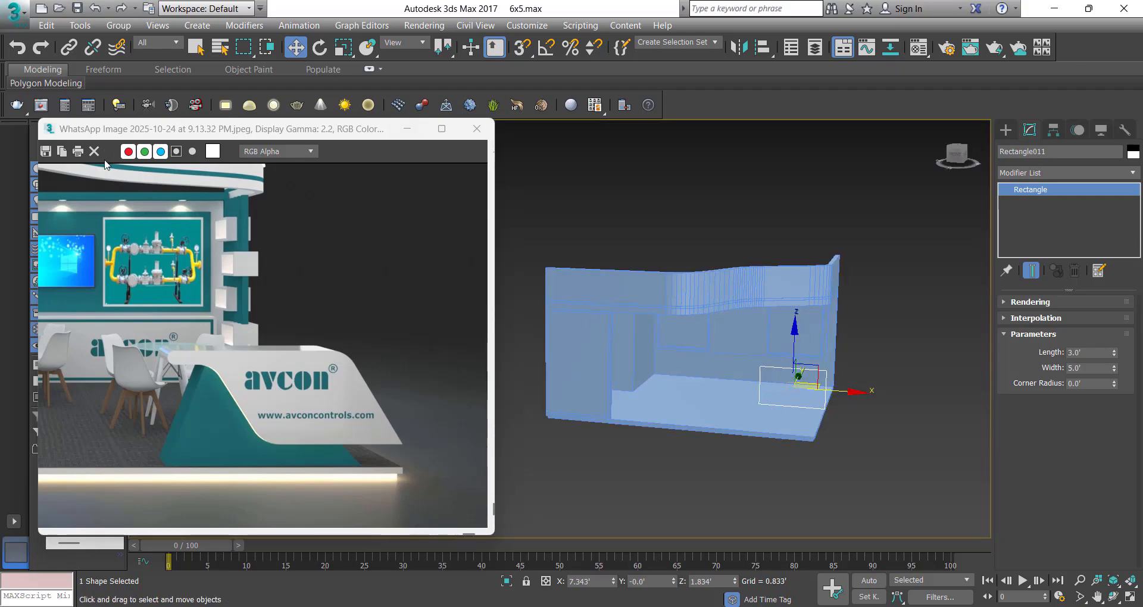
Start merging a scene file and browse to the FUR folder inside 3D WORK\FURNITURE
key(alt+f)
mouse_move(92, 212)
click(153, 121)
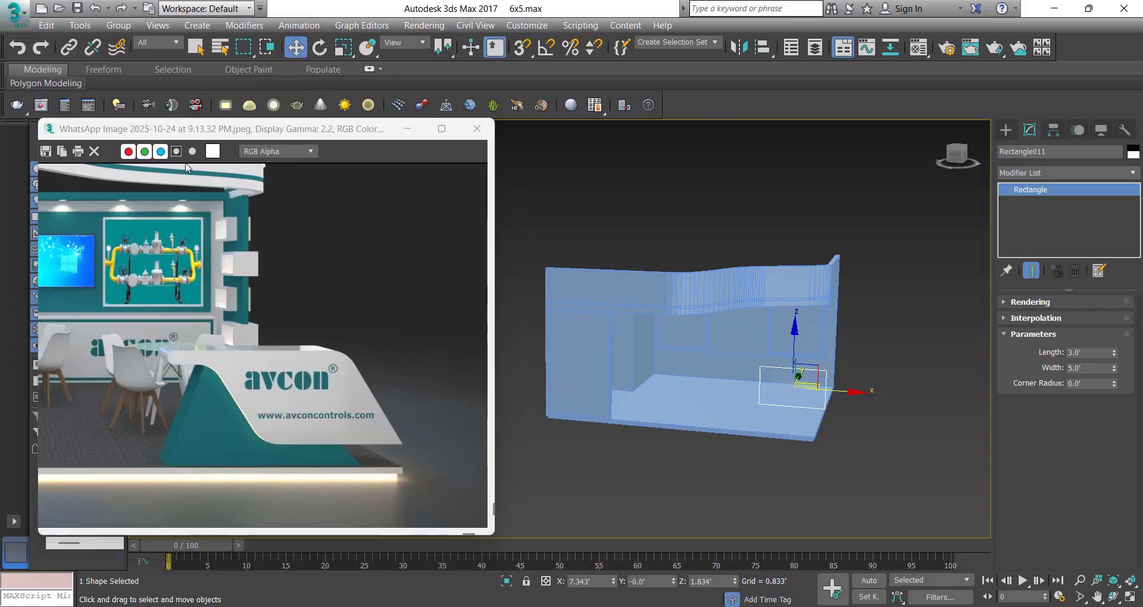
click(200, 37)
click(185, 58)
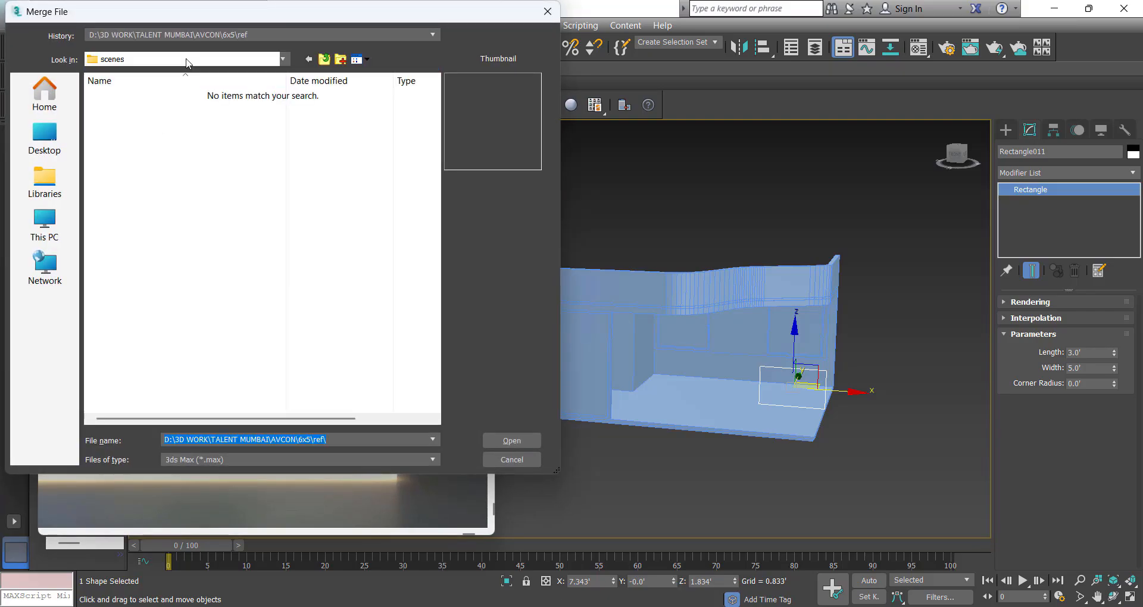
click(325, 59)
click(325, 59)
click(324, 59)
click(324, 58)
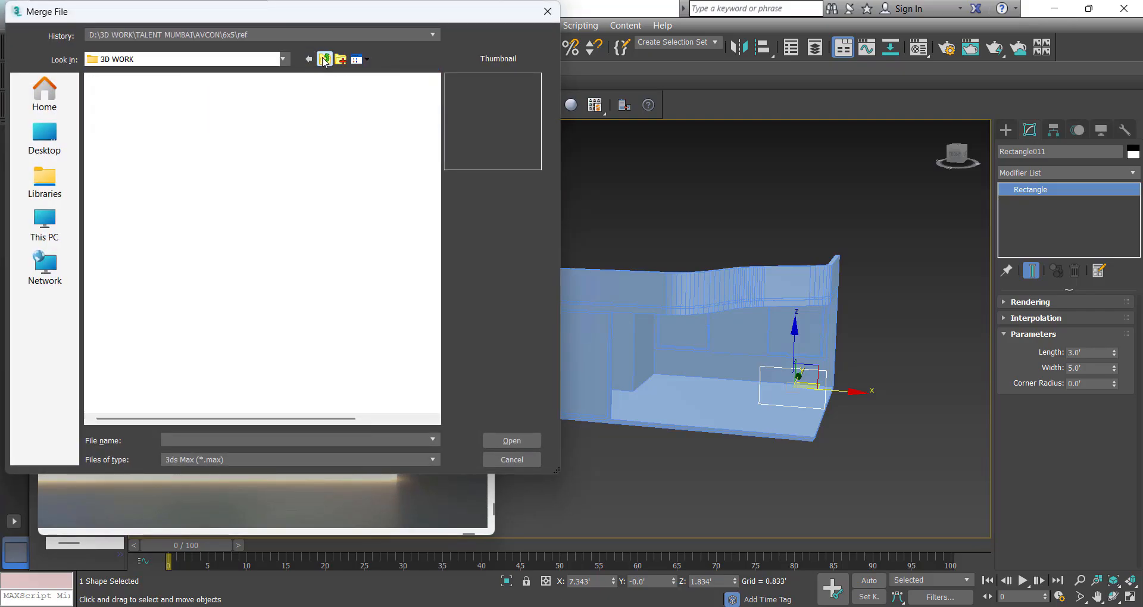
key(f)
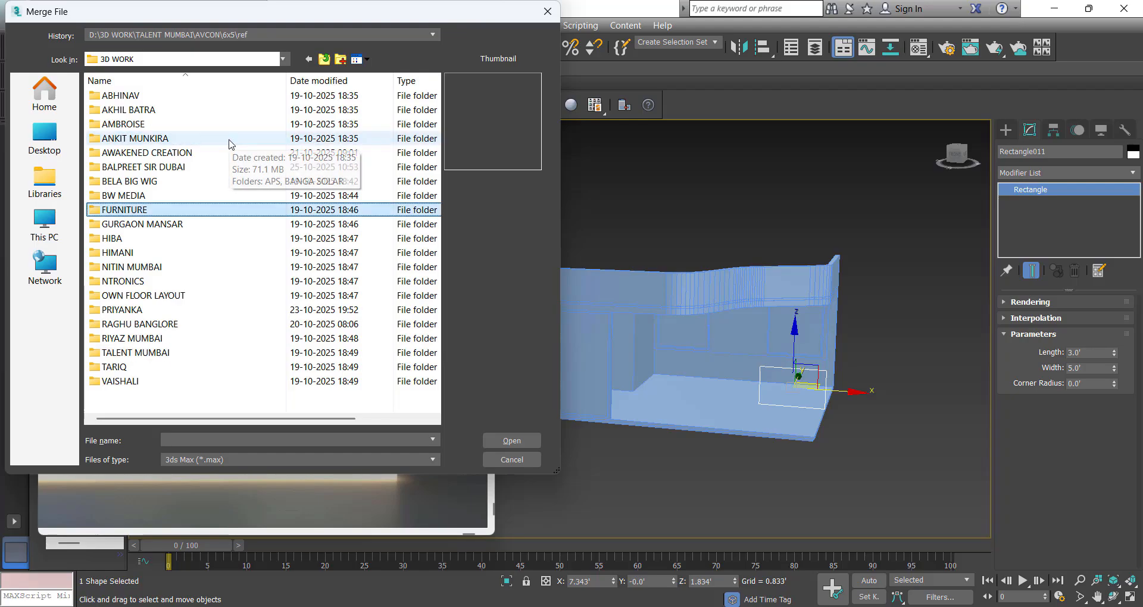
key(Return)
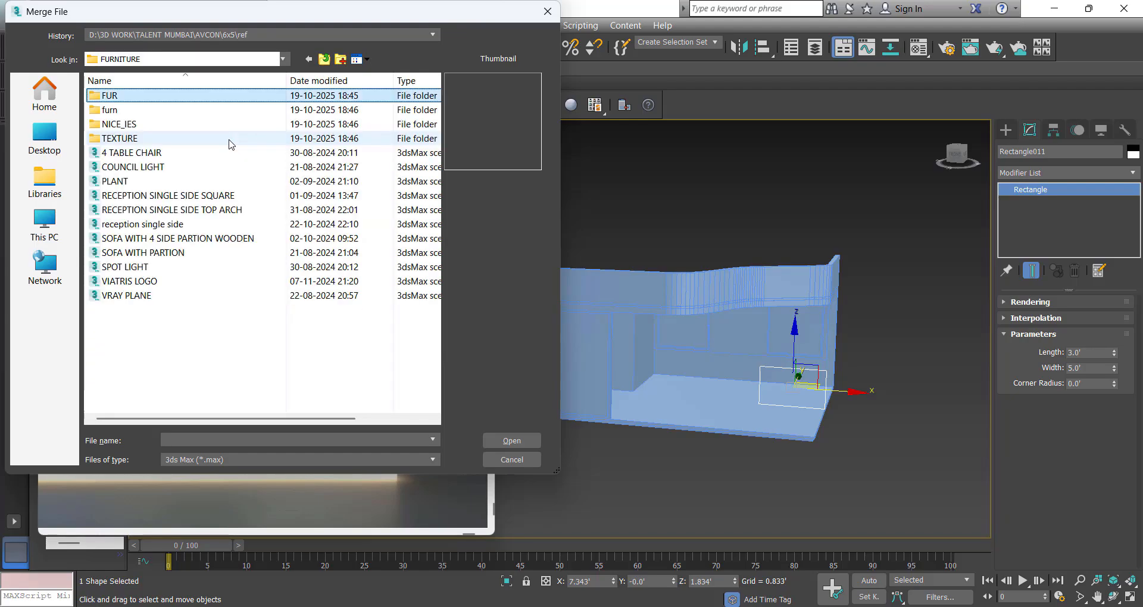
key(Return)
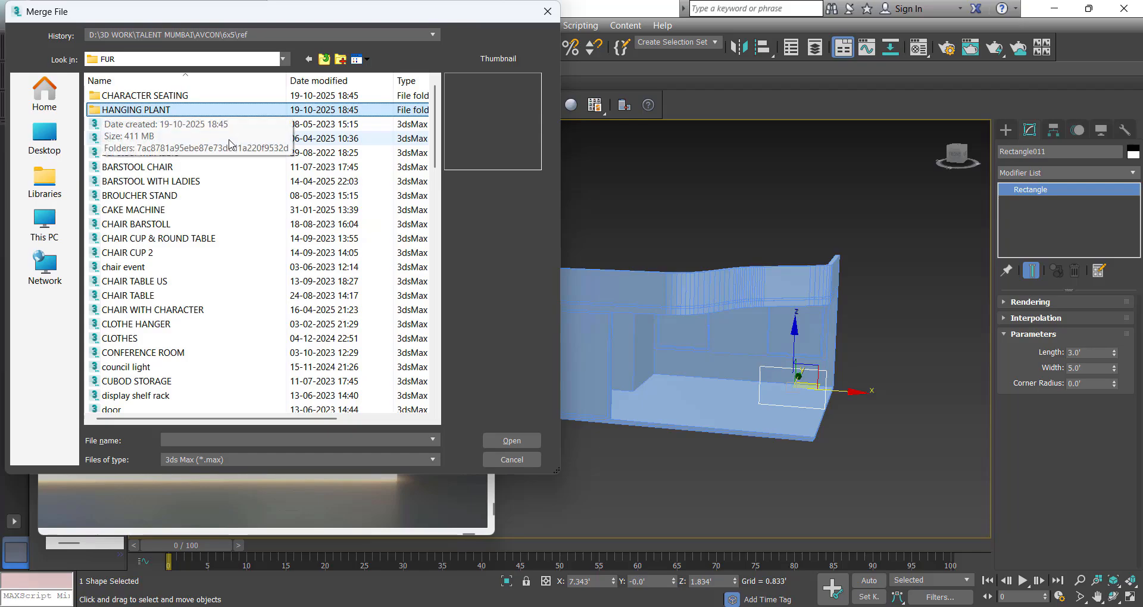
Look through the reception table files in the FUR folder for a matching counter and close the browser without merging
text(rec)
key(Down)
key(Down)
key(Down)
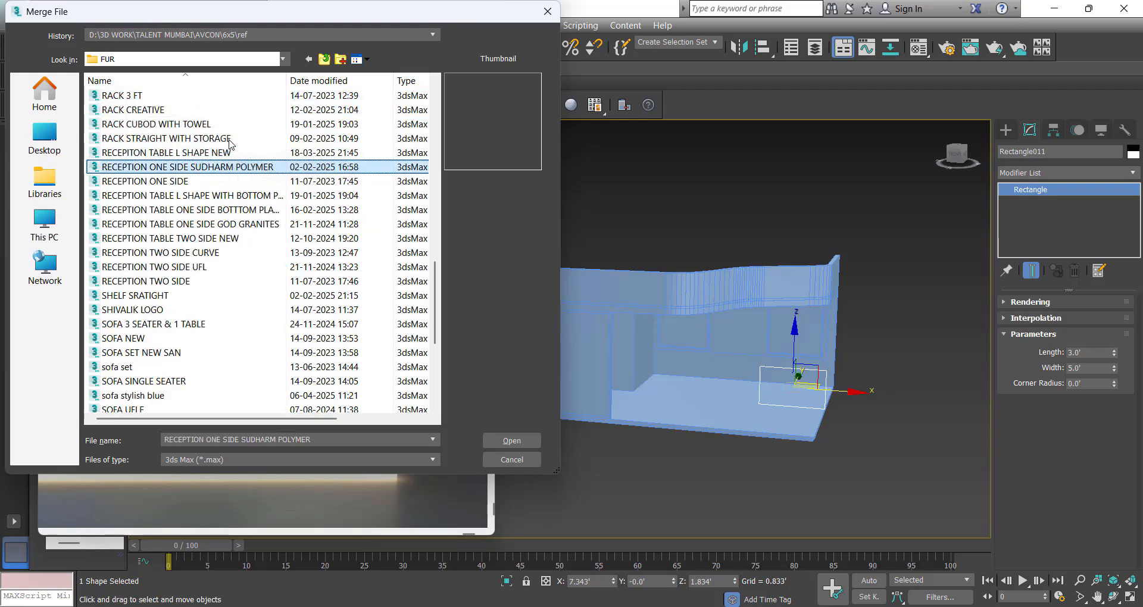
key(Down)
key(Down)
key(Down)
key(Down)
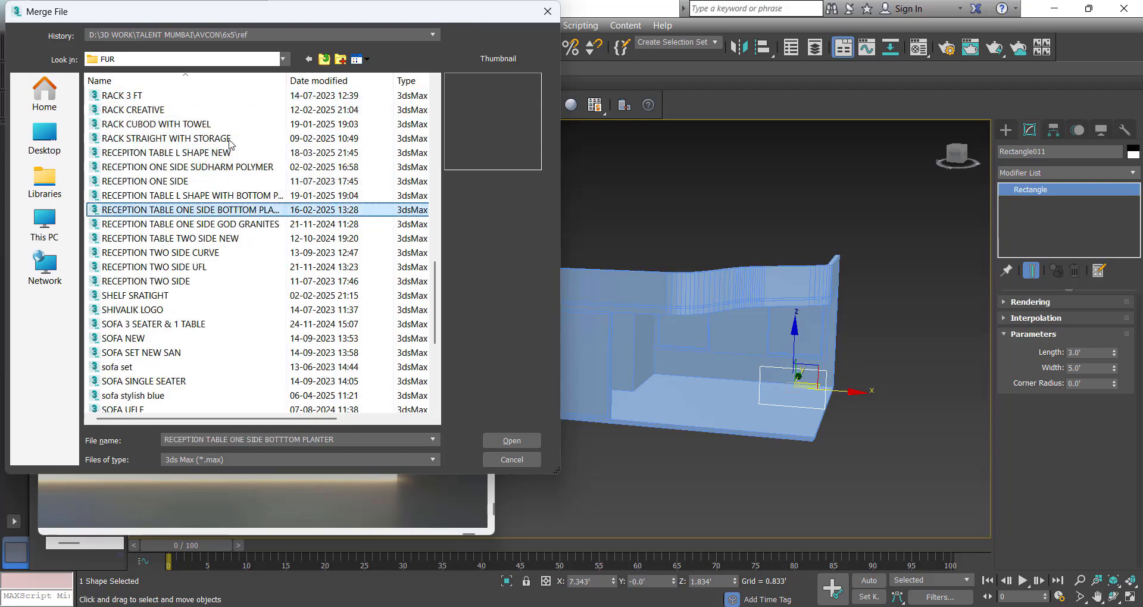
key(Up)
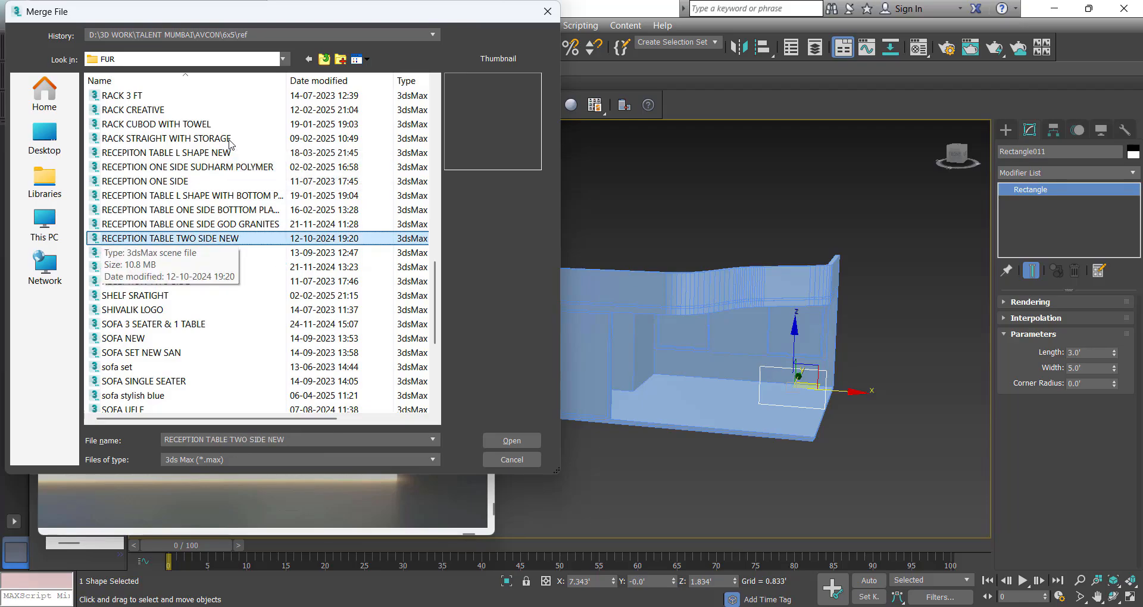
key(Up)
key(Up)
key(Down)
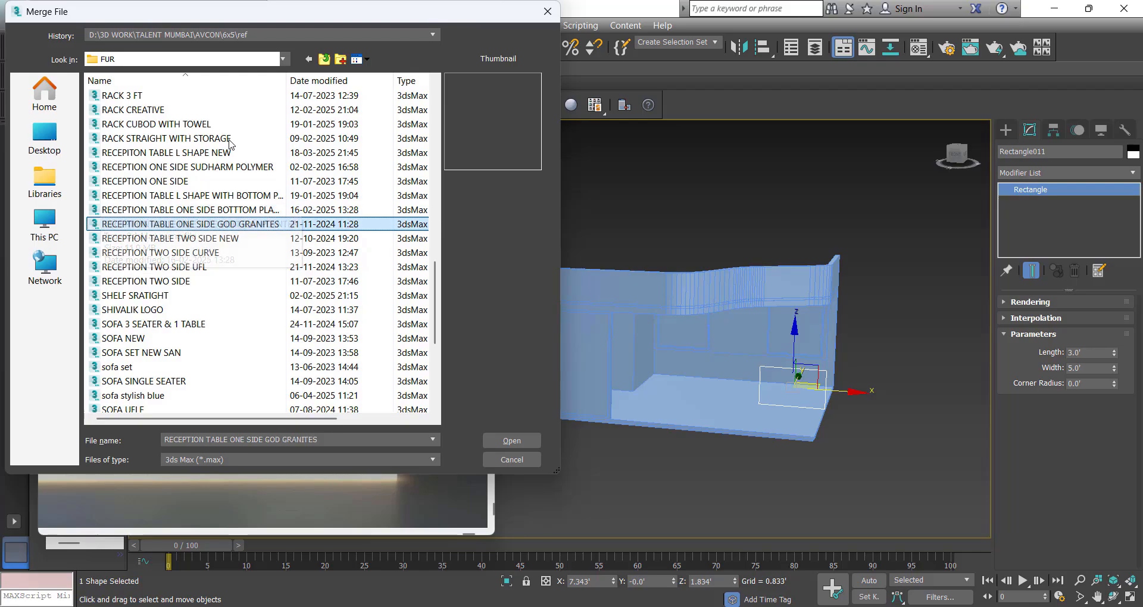
key(Up)
key(Down)
key(Down)
key(Down)
key(Down)
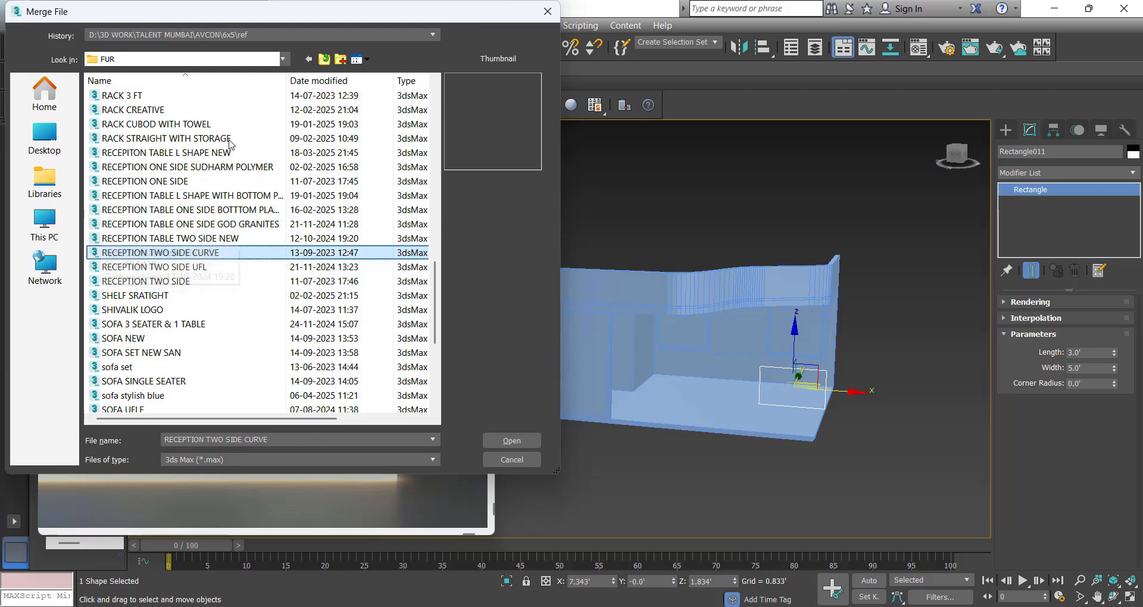
key(Down)
key(Down)
key(Down)
key(Up)
key(Up)
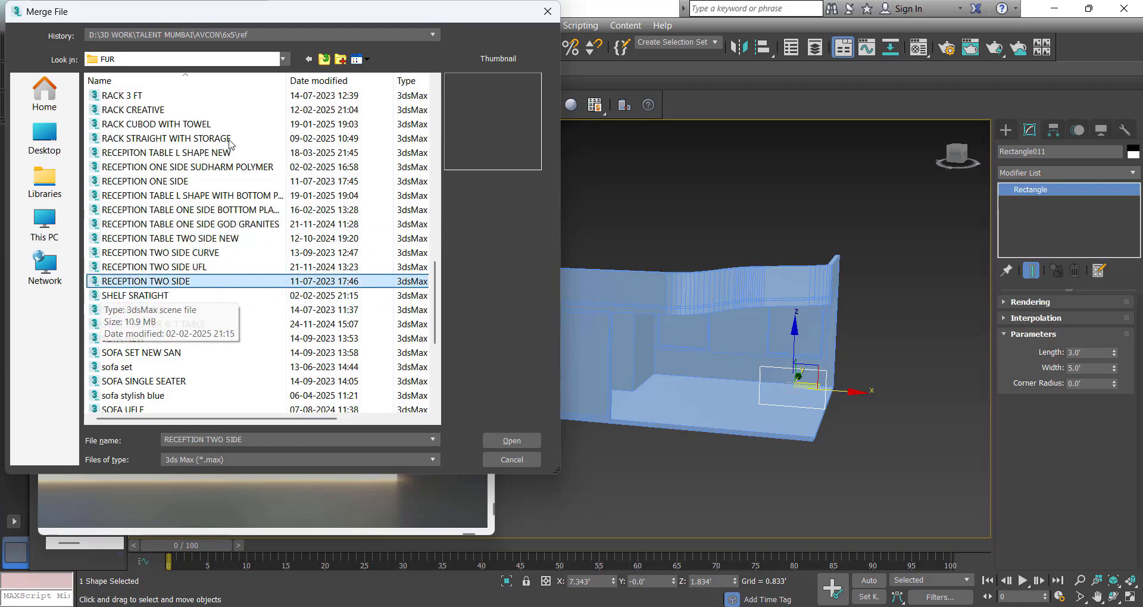
key(Up)
key(Up)
key(Up)
key(Up)
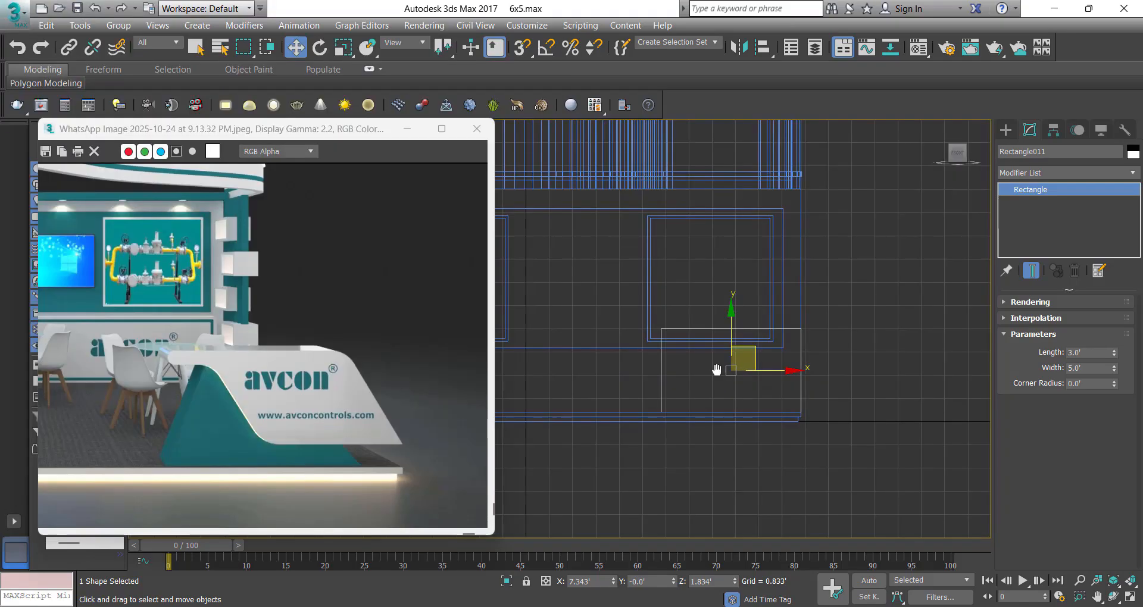
Clone the 5' wide rectangle in place as a copy and set the copy's width to 4'
middle_drag(717, 370, 719, 356)
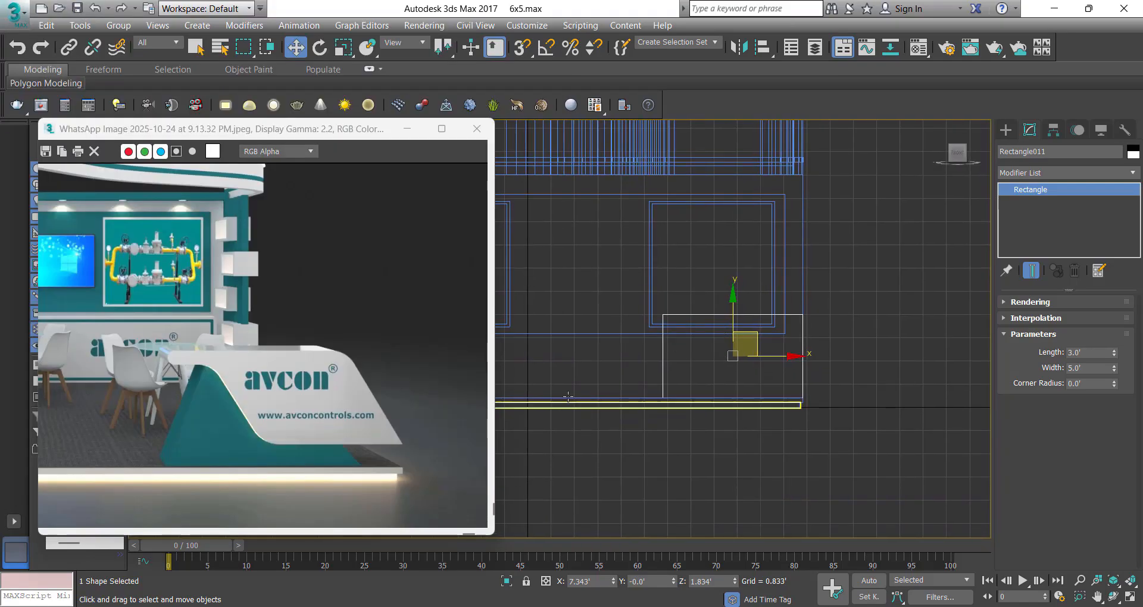
middle_drag(734, 392, 705, 399)
key(ctrl+v)
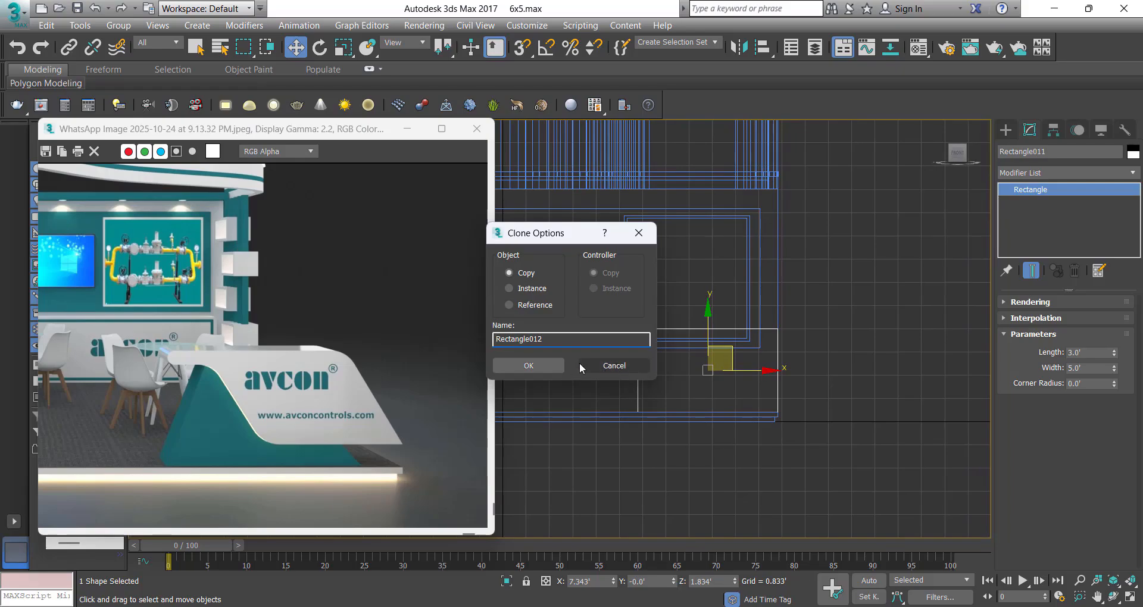
click(538, 365)
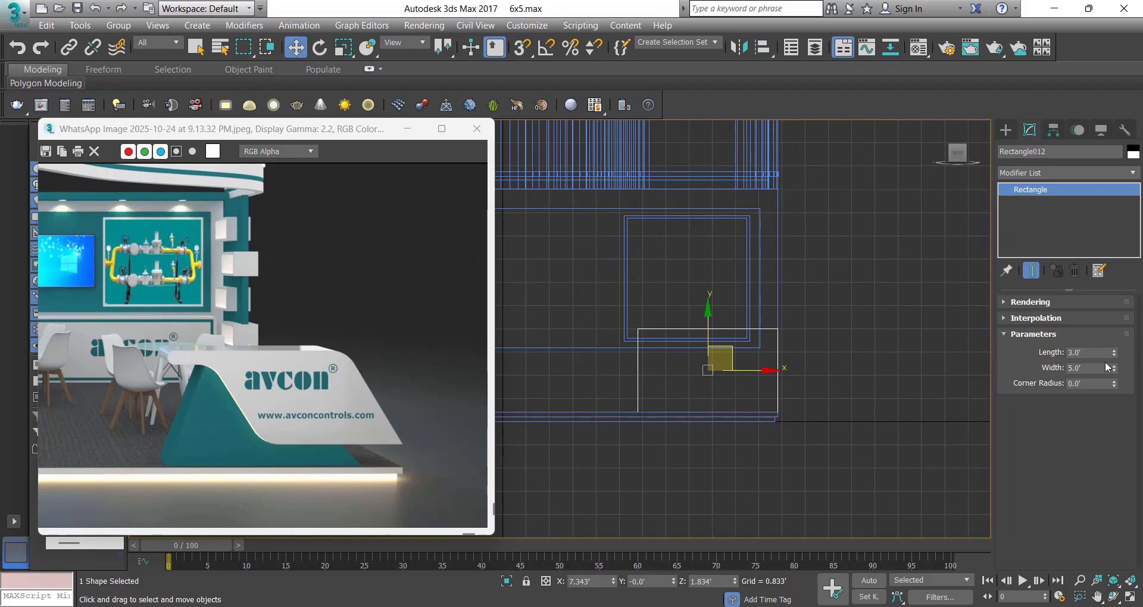
text(4)
key(Return)
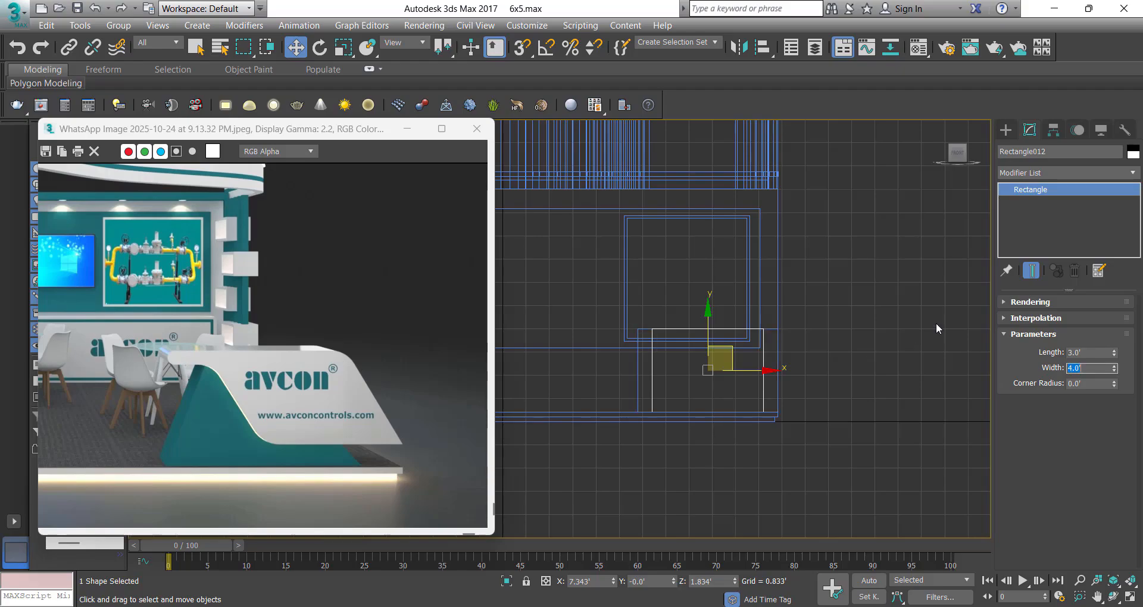
Select both counter rectangles in the front view and isolate them
click(289, 153)
click(672, 383)
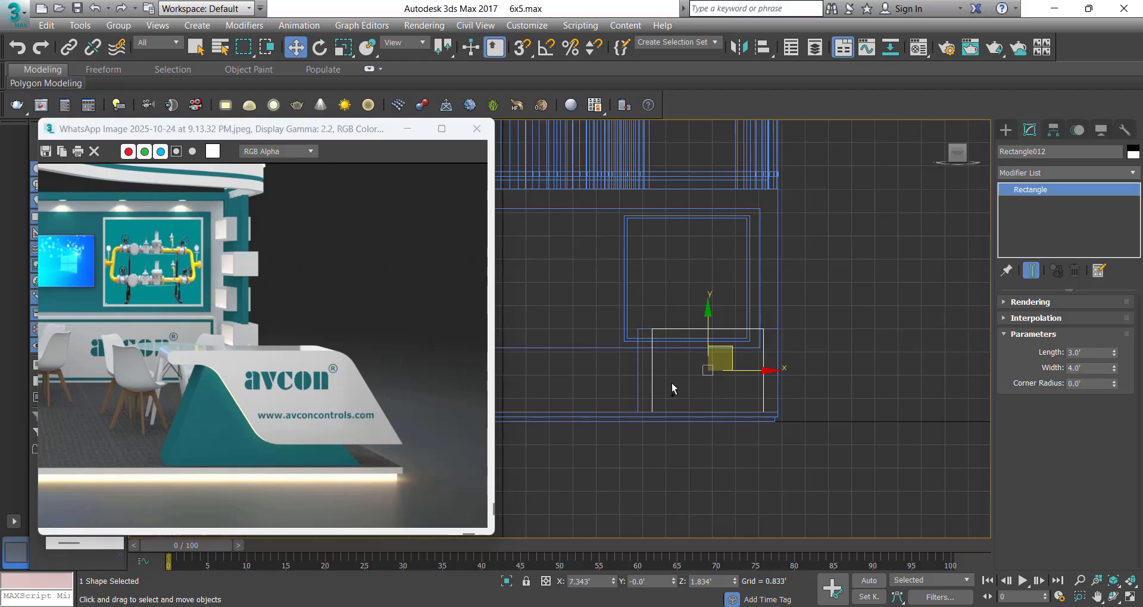
drag(663, 385, 621, 367)
middle_drag(621, 367, 635, 359)
key(alt+q)
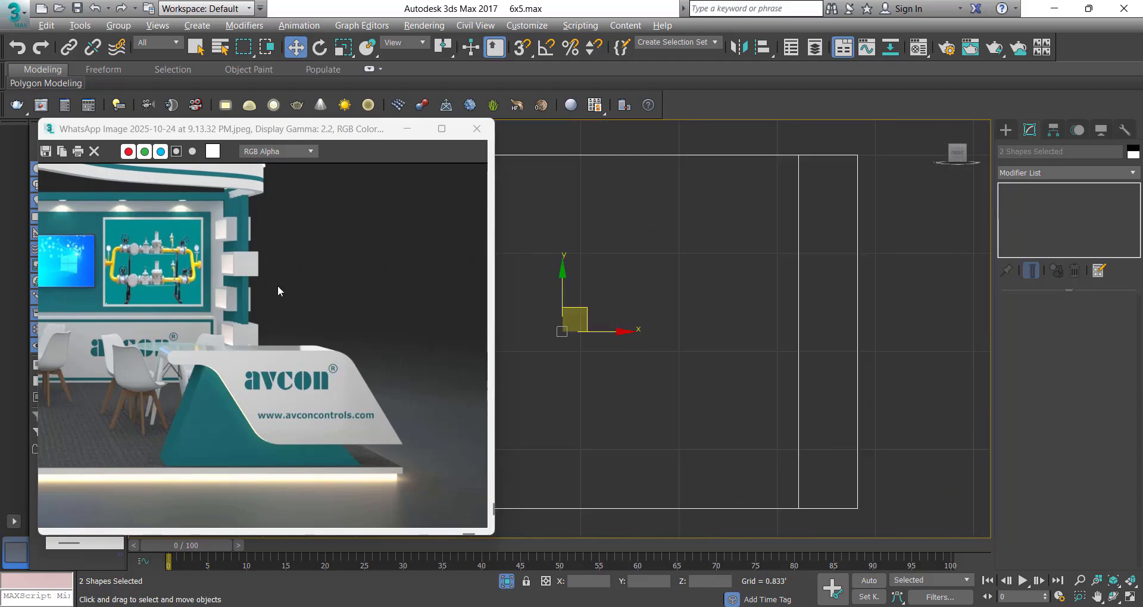
Move and narrow the reference image window so the counter picture sits beside the isolated rectangles
drag(269, 129, 156, 129)
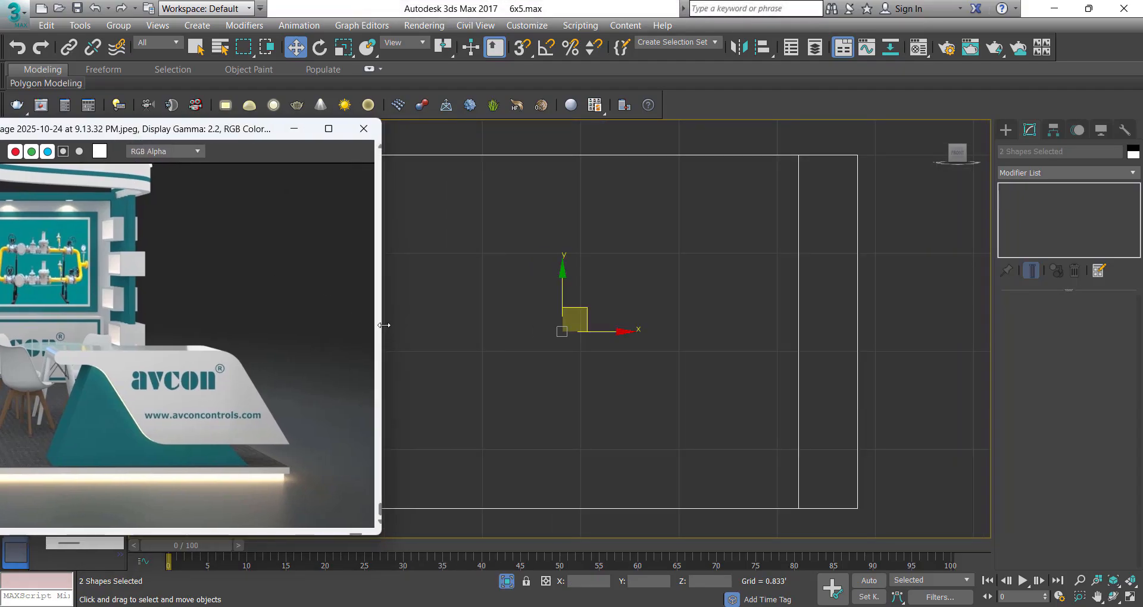
drag(384, 325, 237, 322)
middle_drag(143, 327, 134, 280)
scroll(712, 285, down, 2)
middle_drag(673, 304, 686, 324)
click(257, 328)
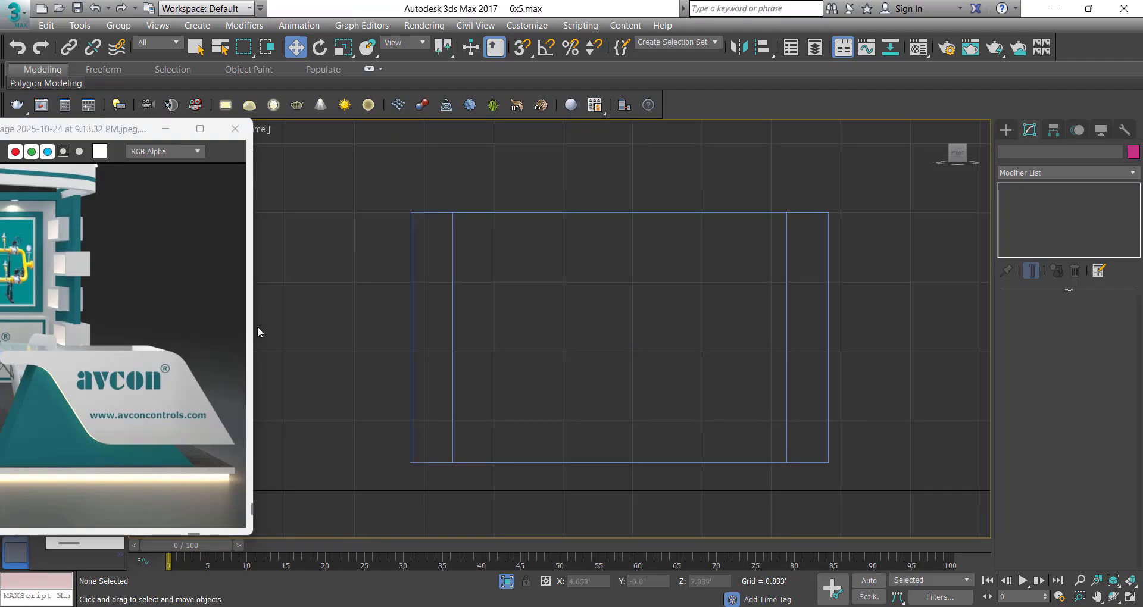
Snap the 4' wide rectangle to the upper left corner of the 5' wide rectangle
drag(453, 214, 411, 212)
key(s)
drag(527, 99, 527, 97)
click(499, 260)
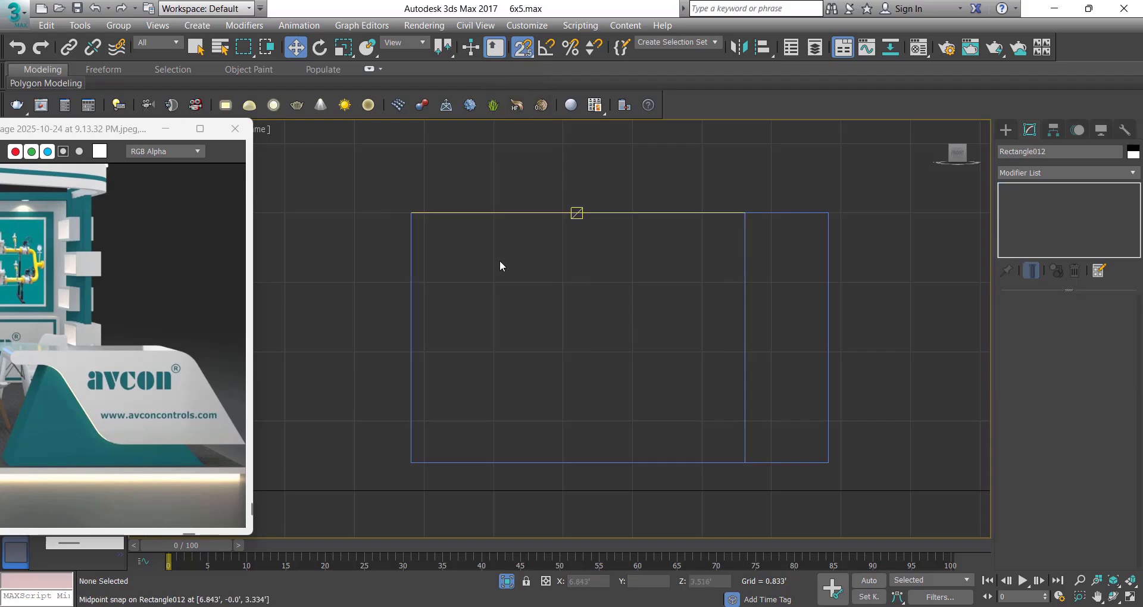
Trace the counter's white front as a closed line within the rectangles, with a thin lip at the upper left and two slanted edges
right_click(540, 272)
click(564, 223)
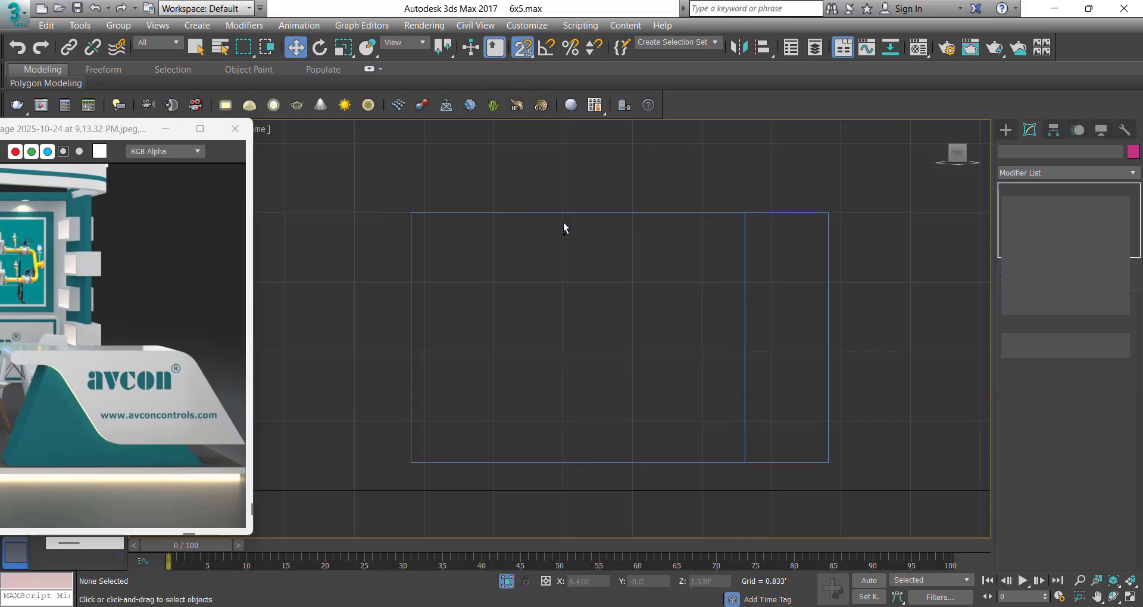
click(411, 212)
click(745, 213)
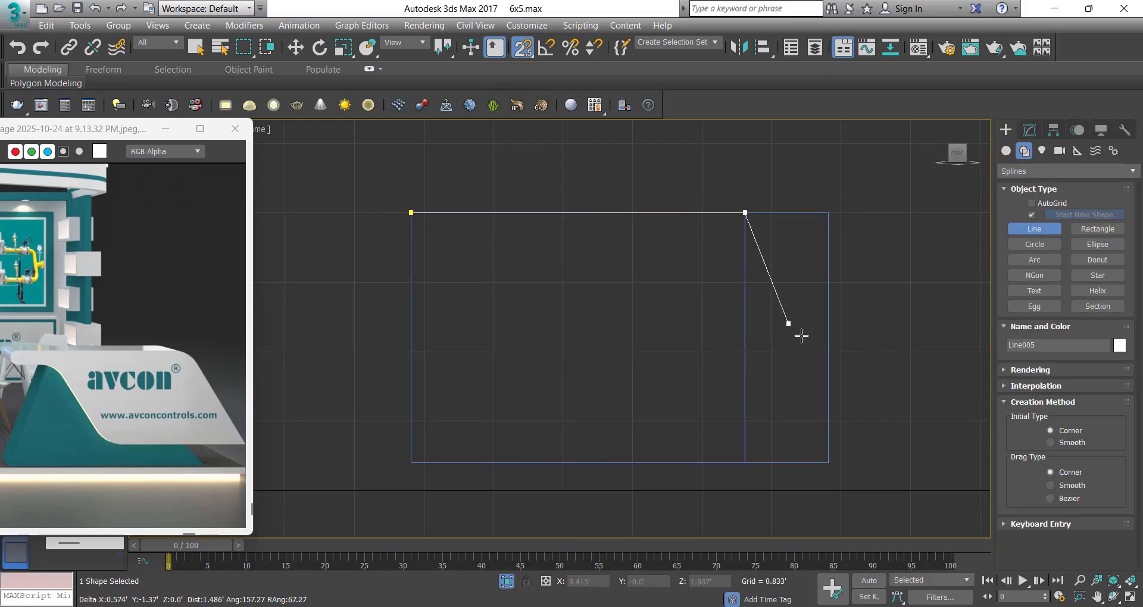
key(s)
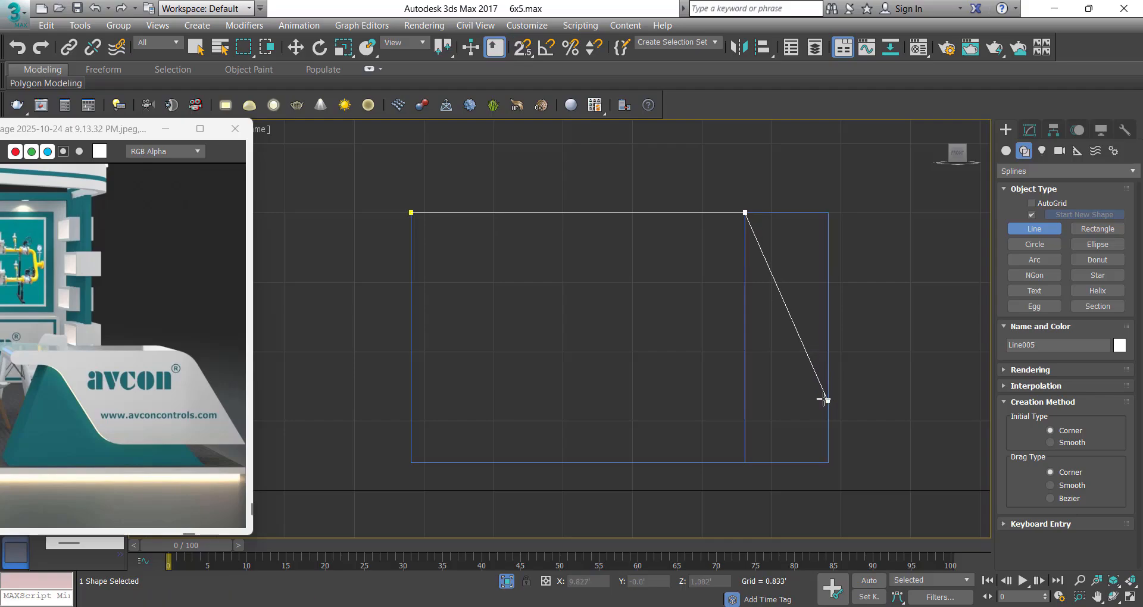
click(828, 399)
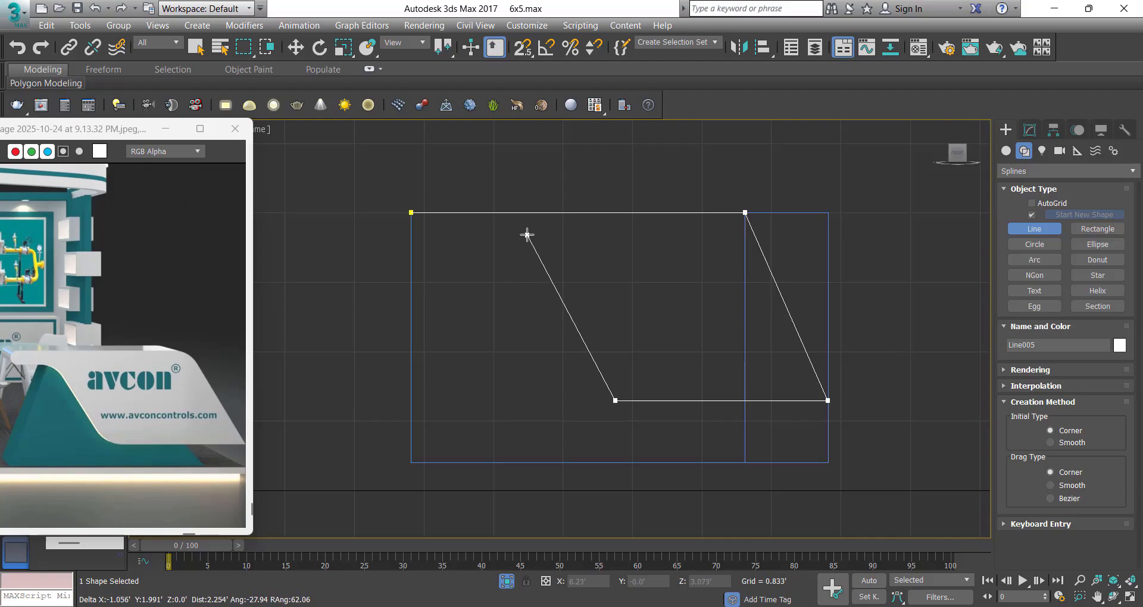
click(527, 235)
key(s)
click(411, 236)
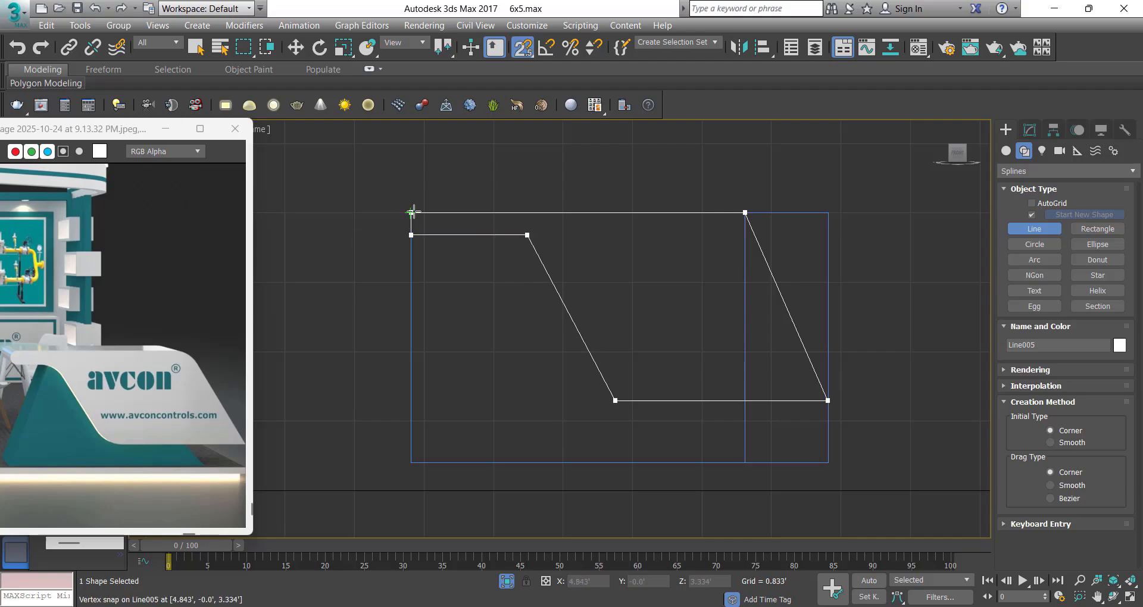
click(414, 212)
click(559, 361)
Shift the two vertices of the profile's inner slanted edge to the left, placing the lower one at X 6.654'
key(w)
key(1)
drag(506, 220, 664, 441)
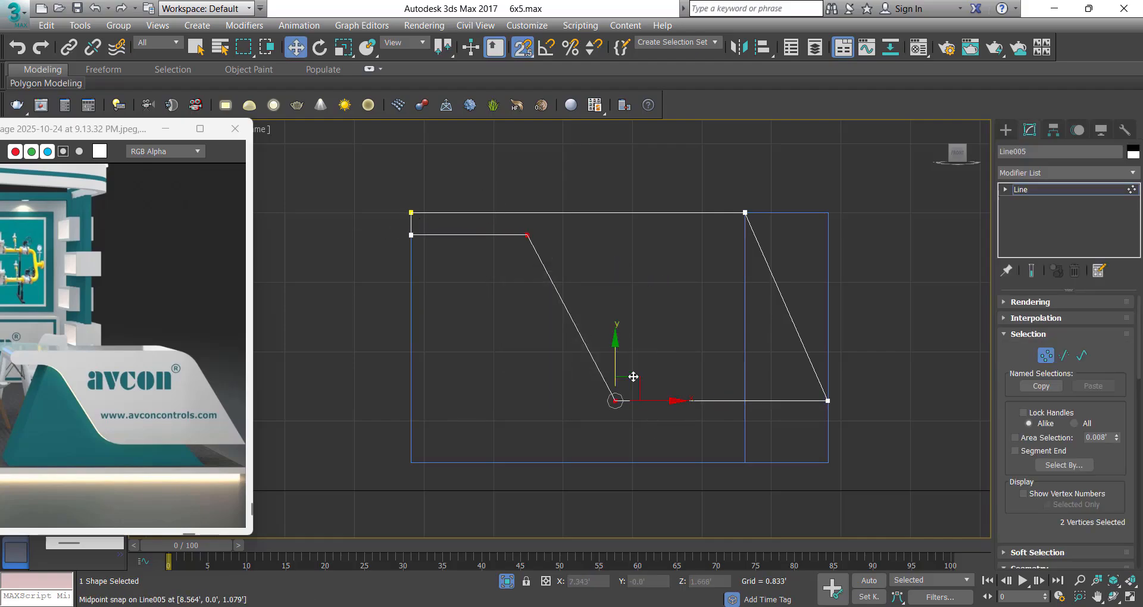
drag(655, 401, 630, 460)
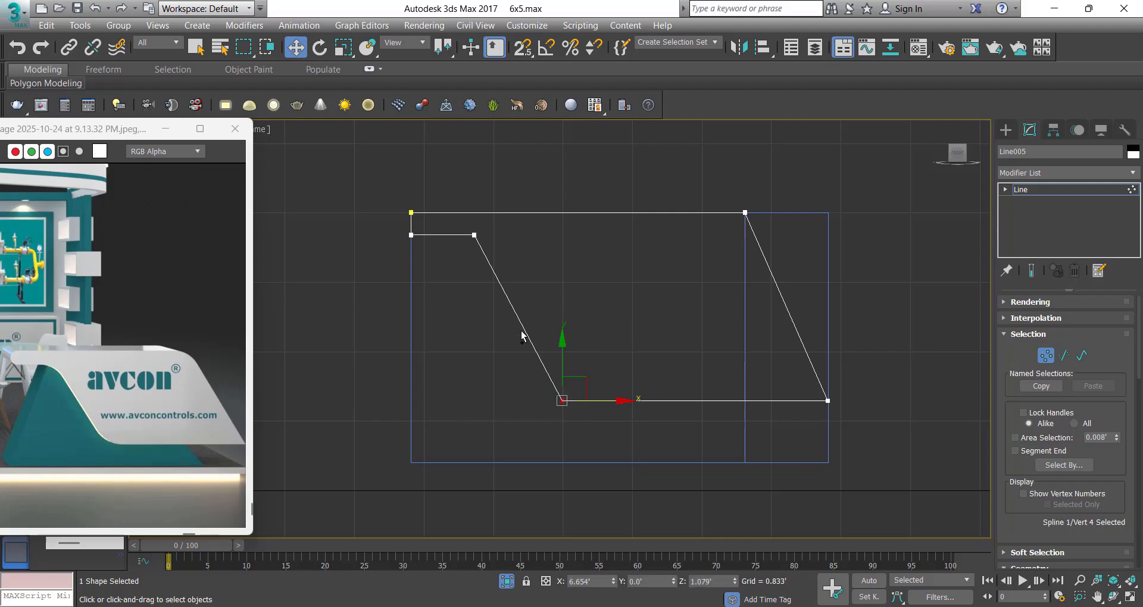
Fillet the white front profile's top outer corner and both corners of its inner slanted edge by 0.25'
ctrl+drag(459, 294, 458, 294)
ctrl+drag(621, 160, 809, 257)
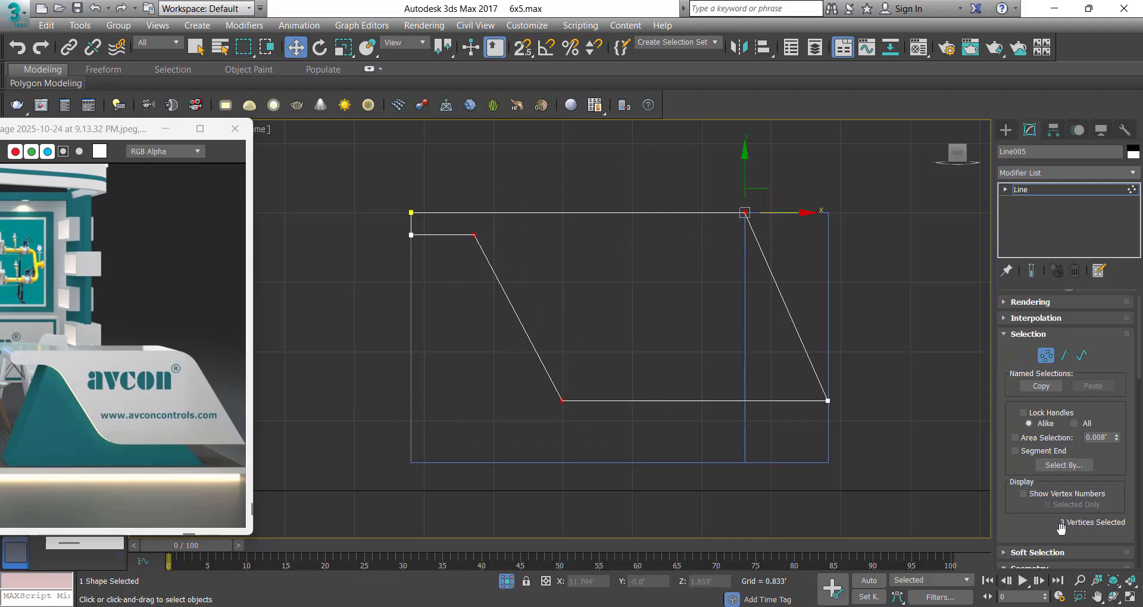
scroll(1060, 518, down, 7)
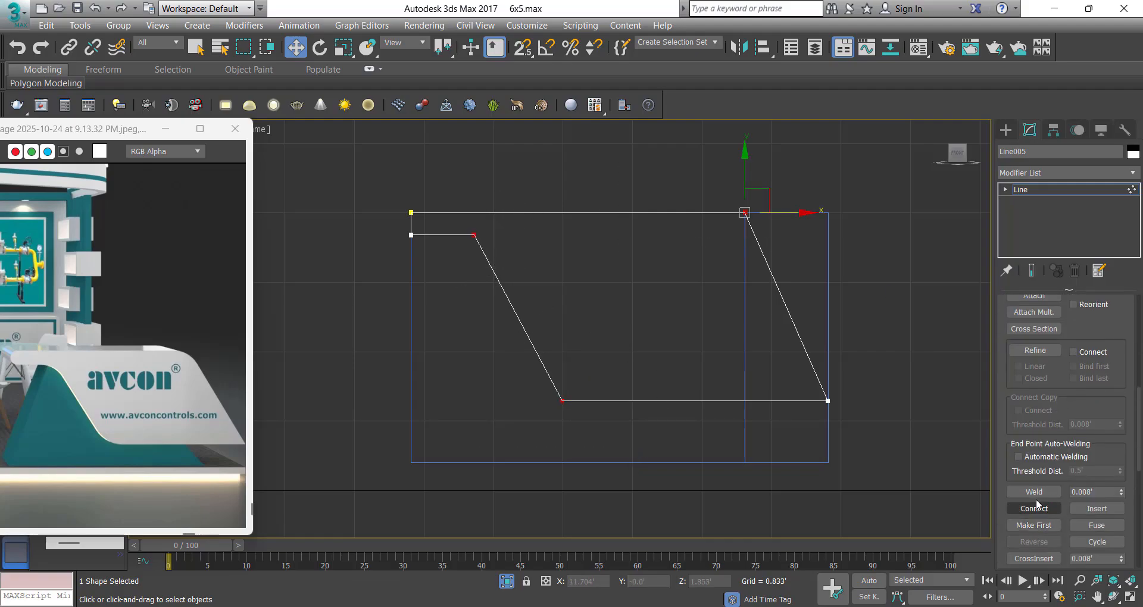
scroll(1037, 505, down, 2)
click(1034, 504)
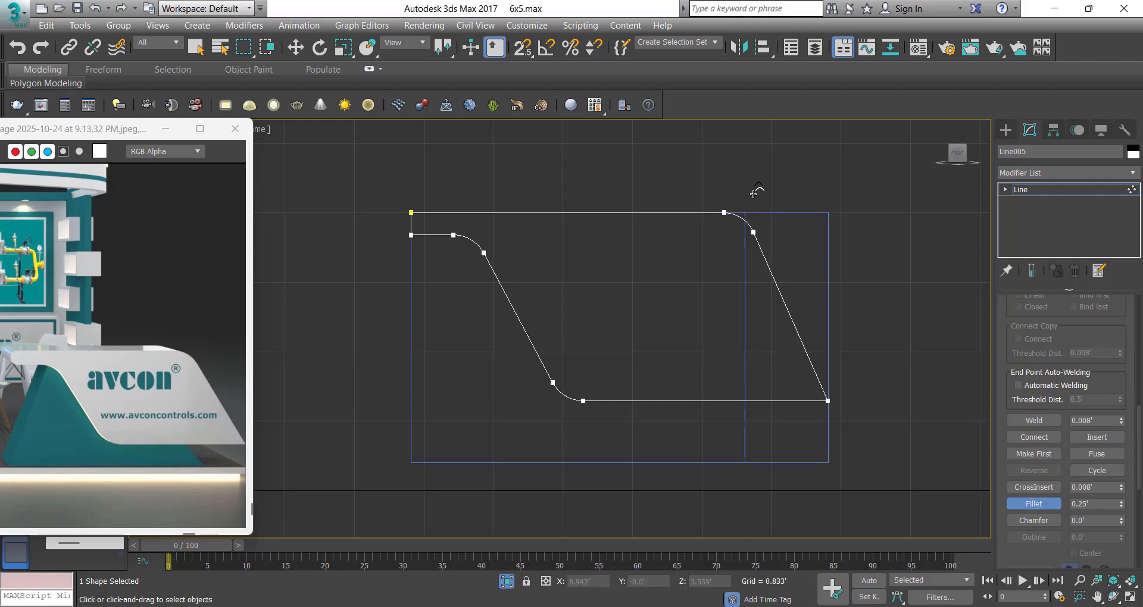
middle_drag(731, 273, 739, 257)
Extrude the filleted white front profile of the counter by 1.5'
click(1042, 173)
text(ex)
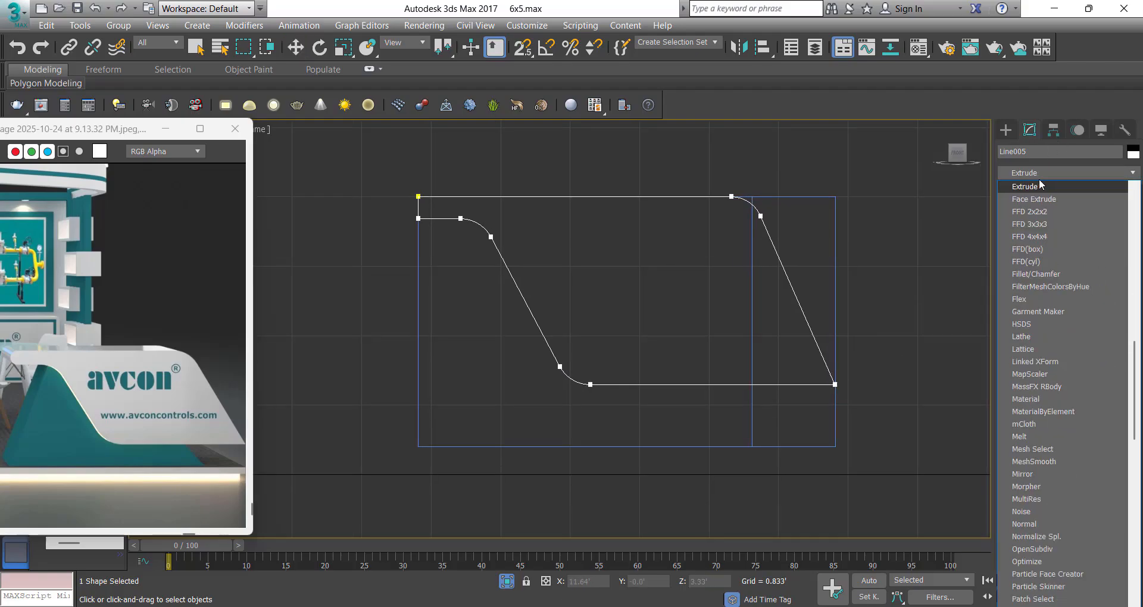
click(1041, 184)
text(1.5)
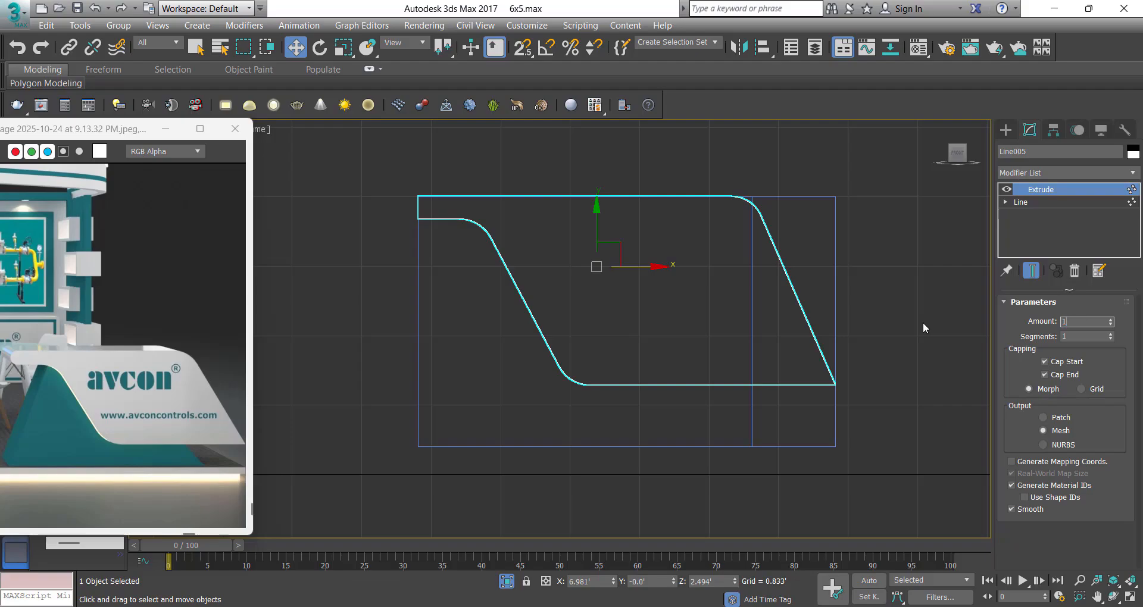
key(Return)
middle_drag(710, 335, 716, 326)
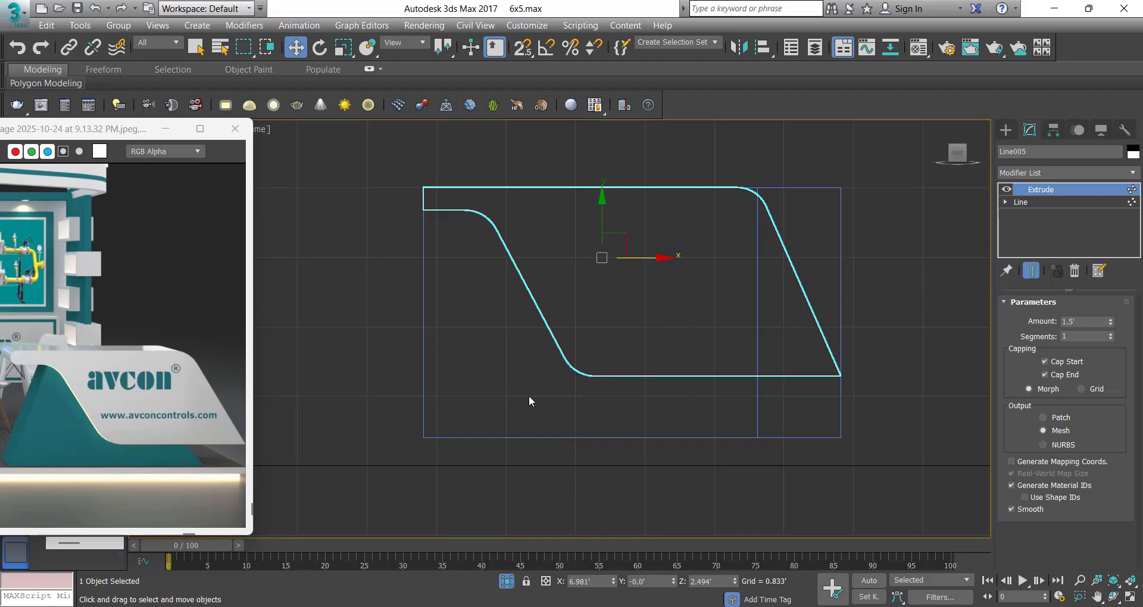
Draw the counter base as a closed four-sided line with slanted sides, from the lip's inner end down to the rectangle's bottom edge
right_click(536, 323)
click(569, 286)
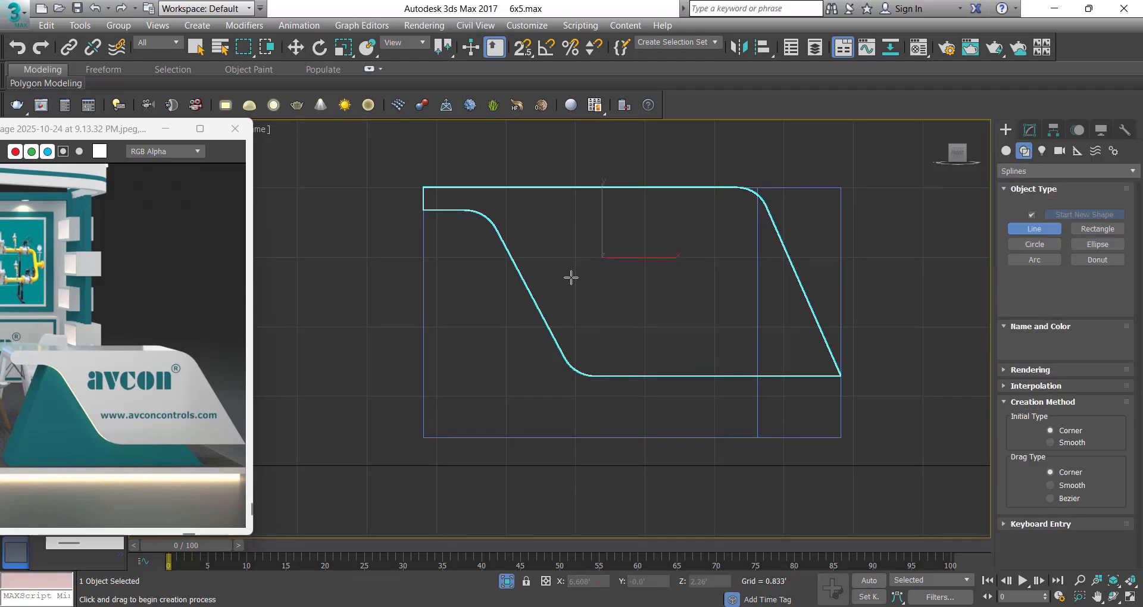
middle_drag(413, 277, 432, 271)
key(s)
click(486, 203)
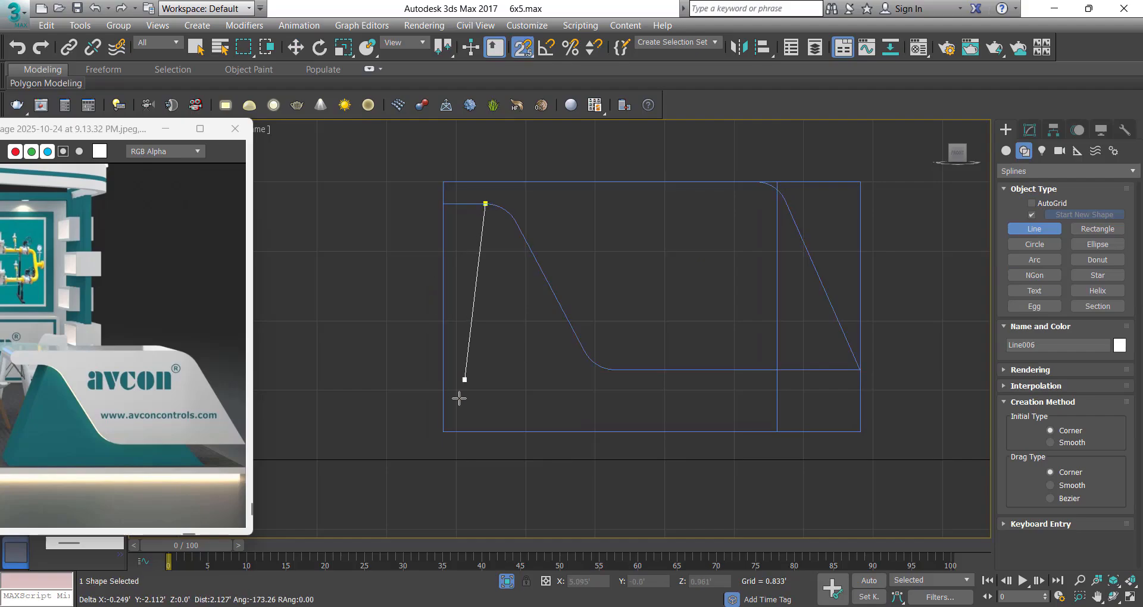
click(444, 432)
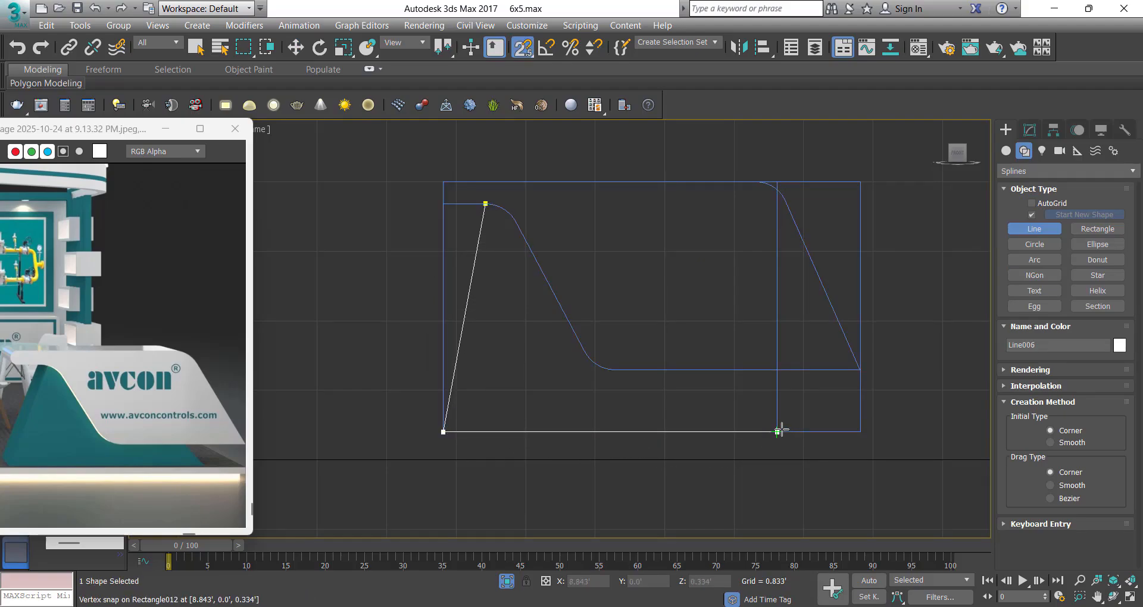
key(s)
click(820, 432)
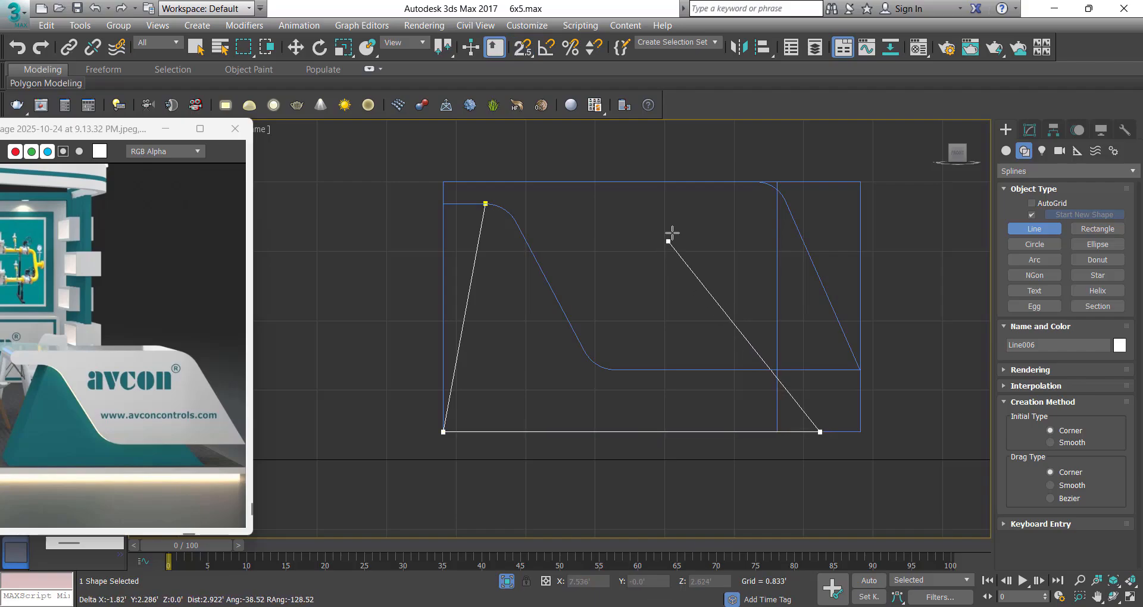
click(689, 209)
click(656, 201)
key(s)
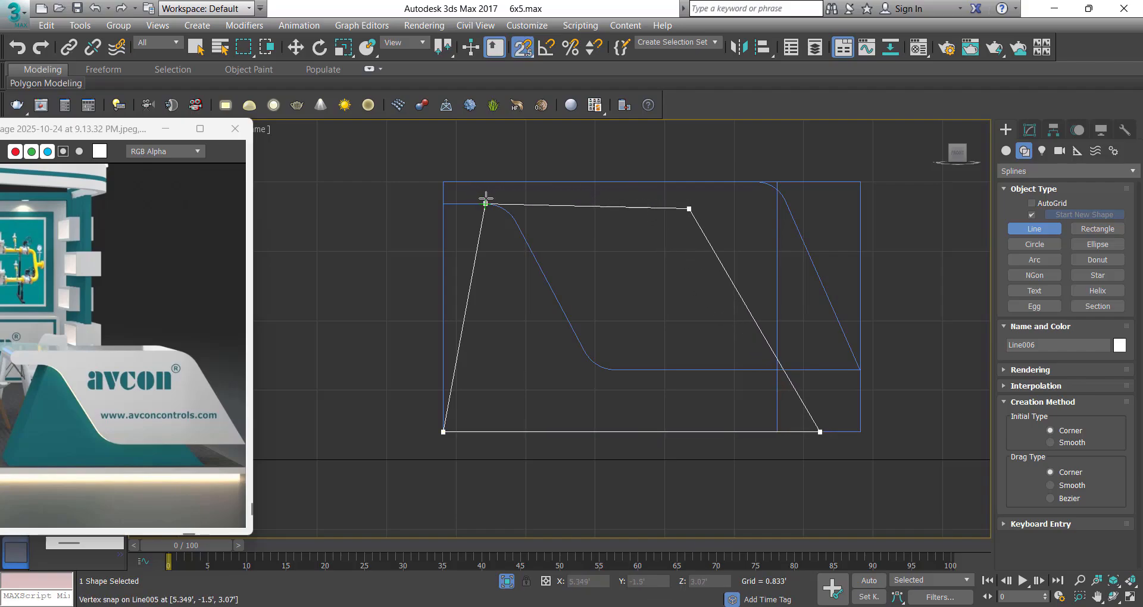
click(486, 203)
click(543, 360)
Align the base outline's upper right vertex vertically with its upper left vertex using snap
key(w)
key(1)
click(689, 208)
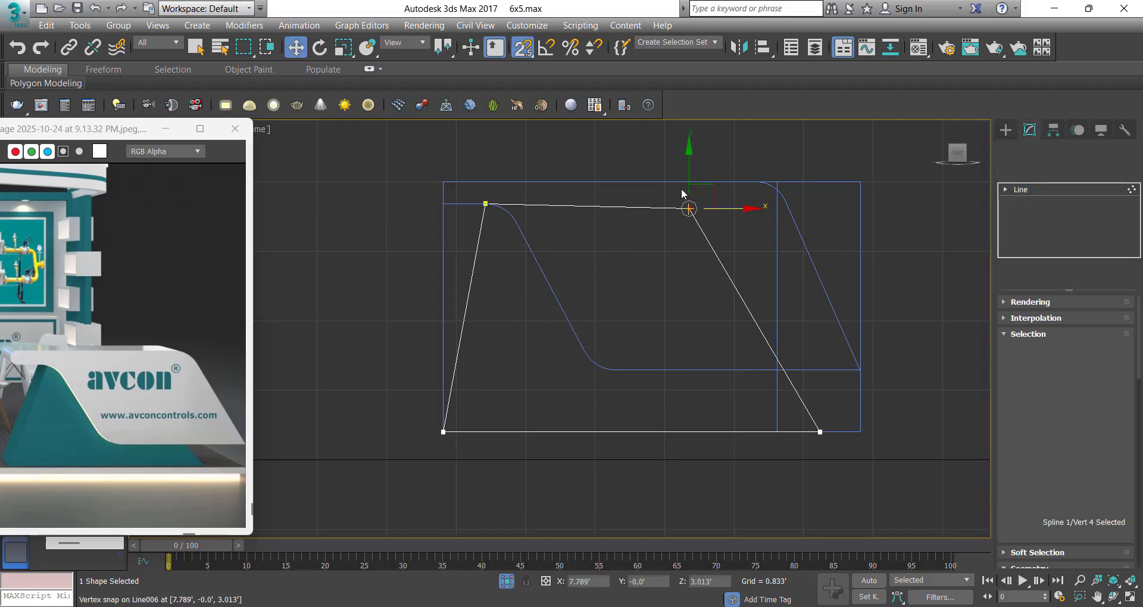
drag(689, 174, 485, 204)
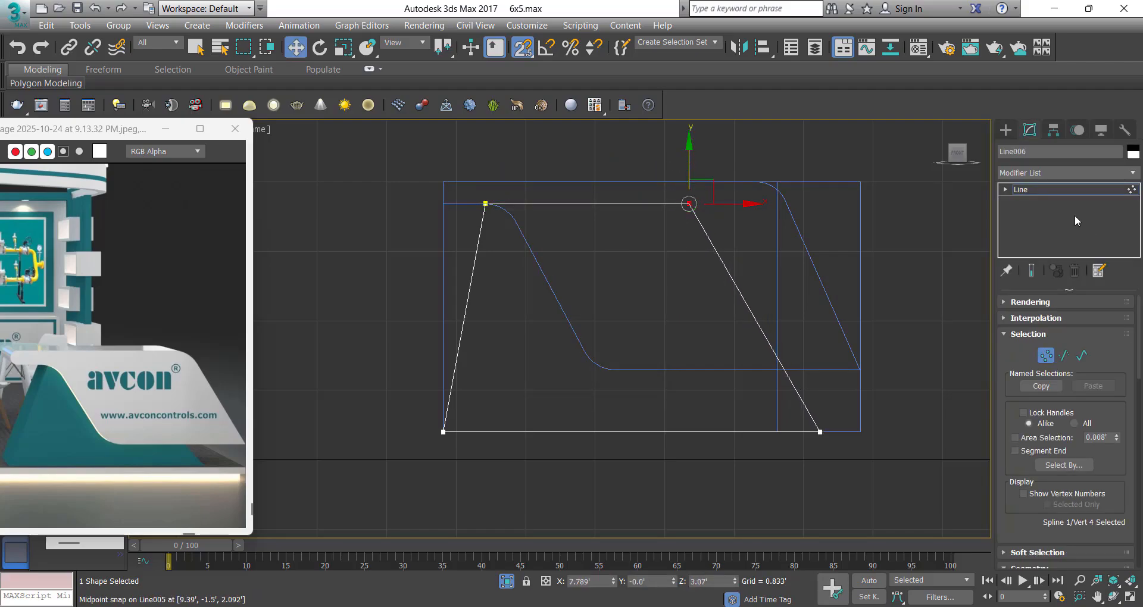
Extrude the slanted base outline by 1.0'
click(1051, 172)
click(1076, 321)
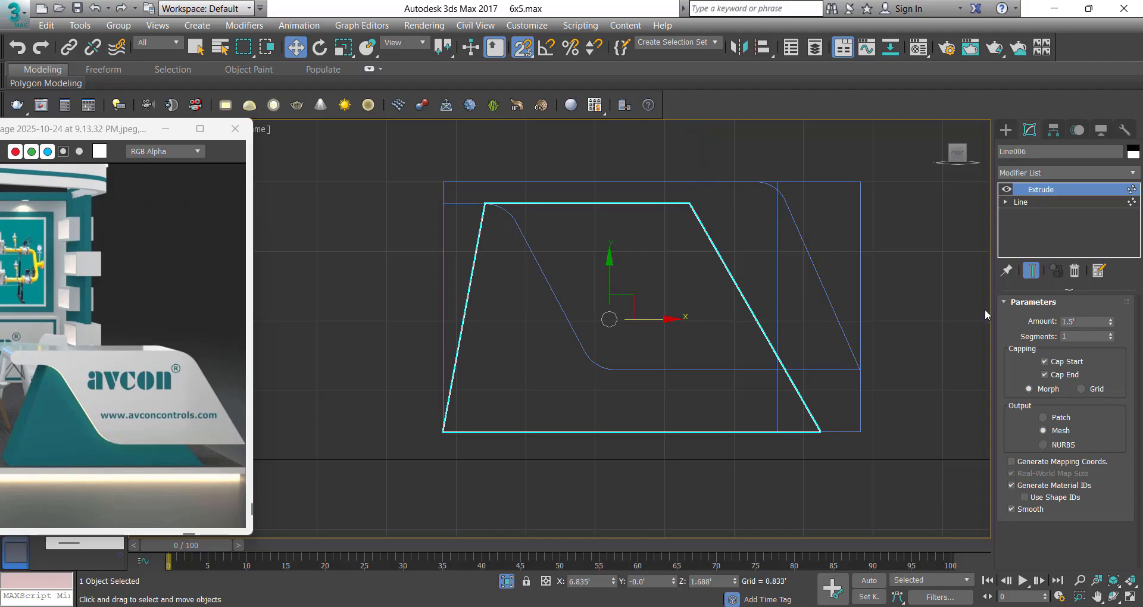
click(1077, 320)
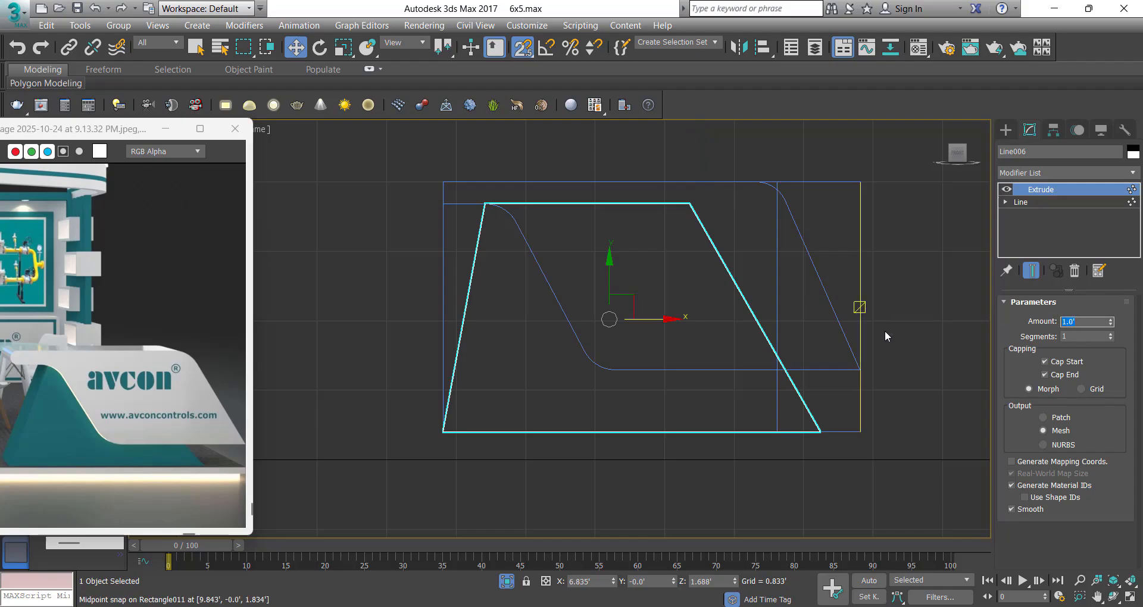
middle_drag(731, 364, 738, 356)
key(s)
Center the extruded base's pivot to the object
ctrl+click(652, 362)
key(t)
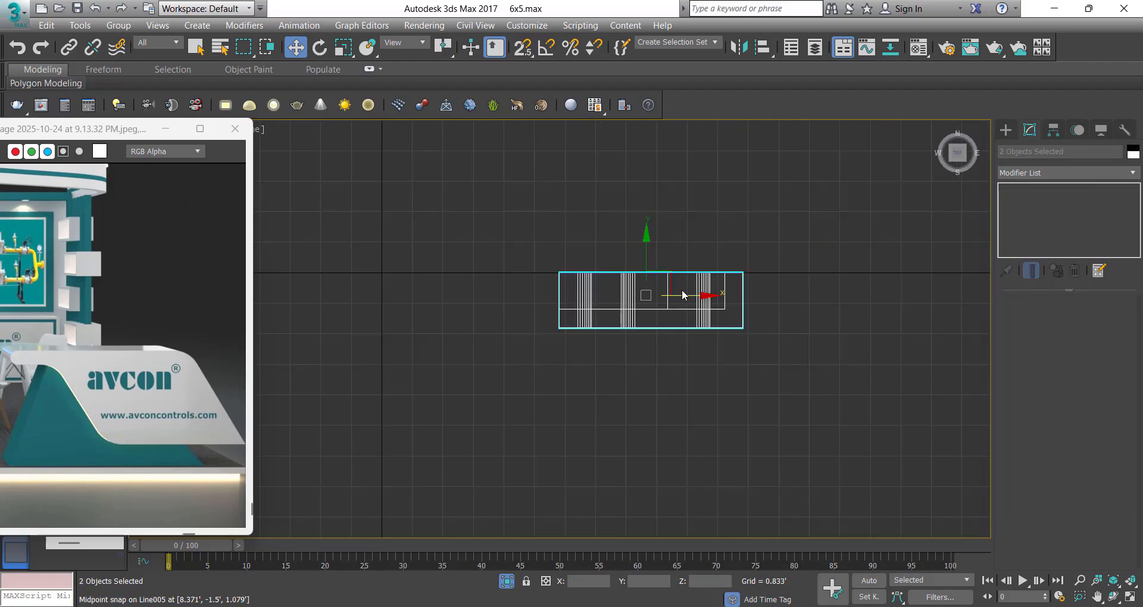
scroll(665, 314, up, 2)
click(662, 320)
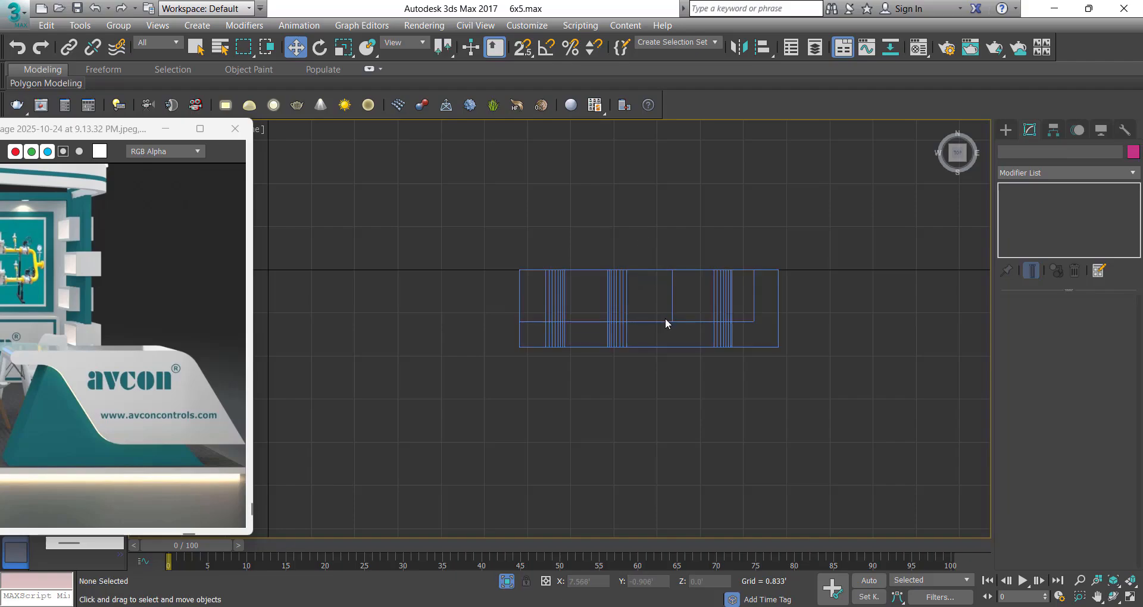
click(669, 323)
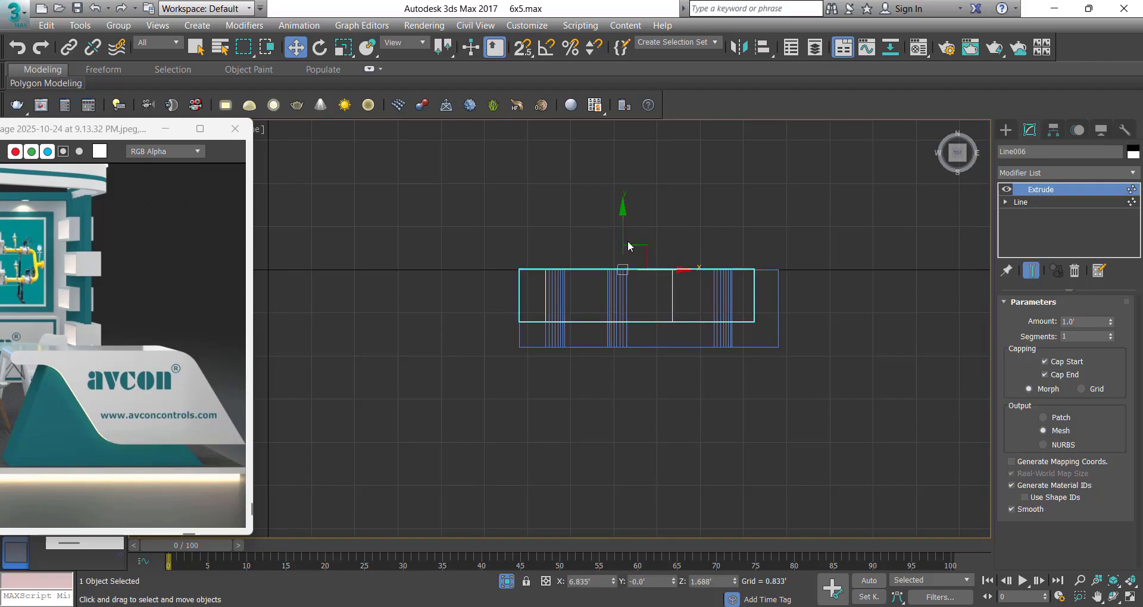
click(1055, 130)
click(1028, 226)
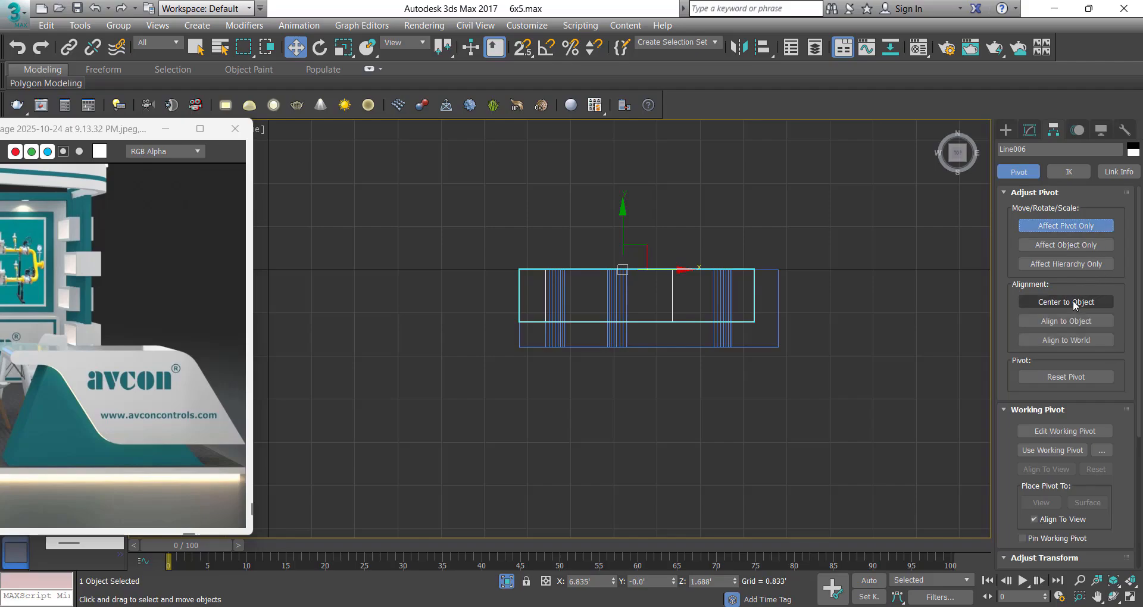
click(1066, 302)
click(1027, 225)
click(1029, 130)
scroll(579, 338, up, 2)
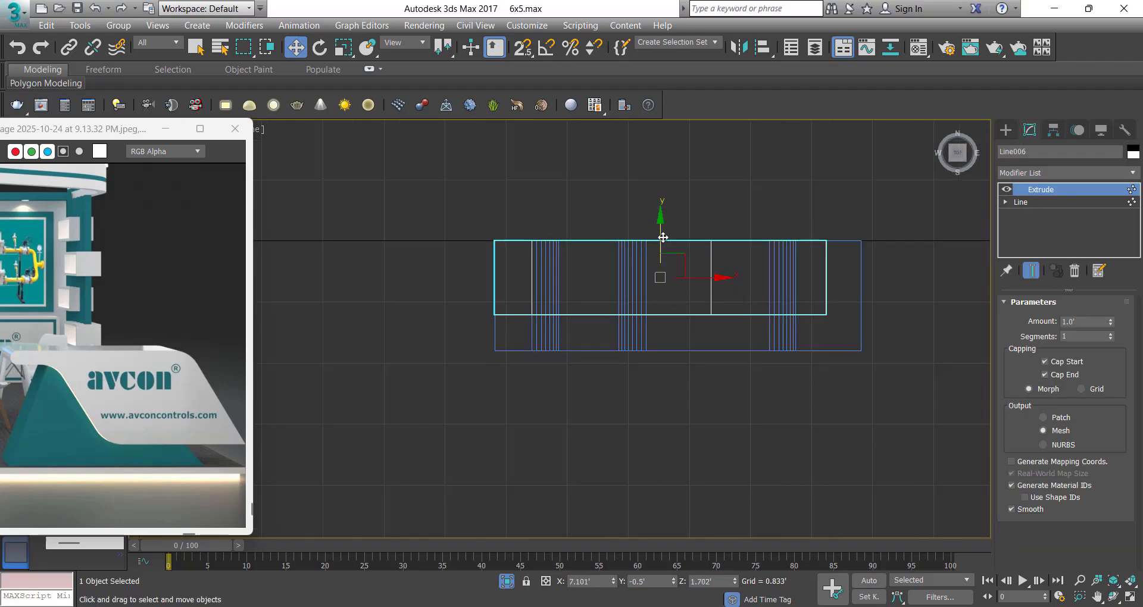
Move the base along Y to -0.75' so it sits centred in the depth of the white front, and check it in perspective
drag(661, 235, 646, 296)
key(s)
scroll(679, 248, down, 4)
key(s)
middle_drag(685, 259, 689, 334)
key(p)
key(z)
alt+middle_drag(709, 450, 747, 438)
scroll(747, 438, down, 5)
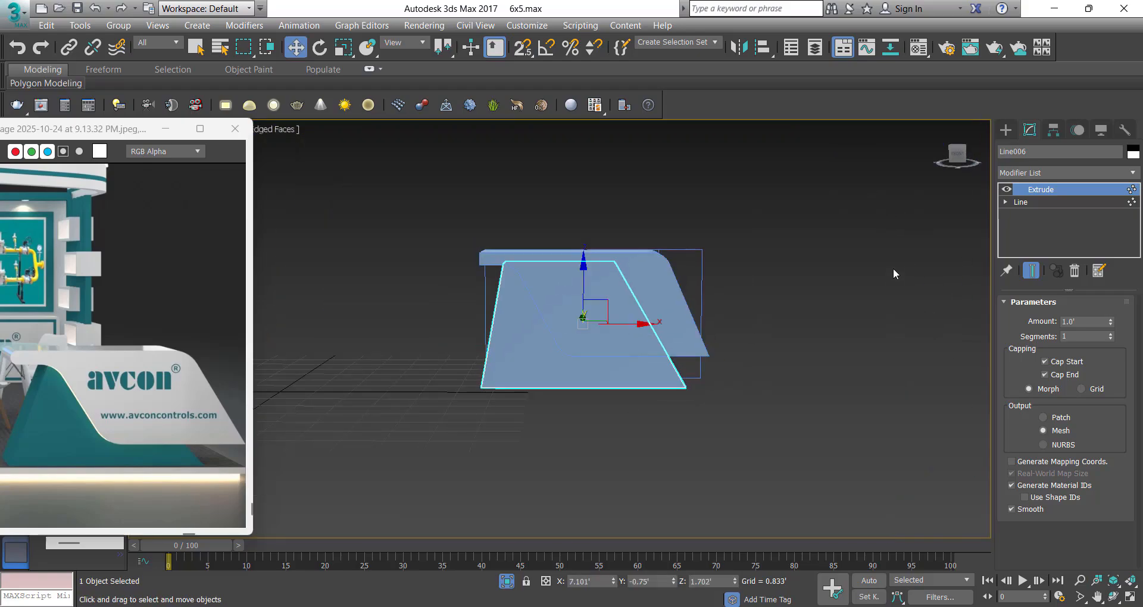
click(893, 273)
alt+middle_drag(634, 337, 676, 321)
alt+middle_drag(531, 355, 615, 307)
Extend the white front's thin lip by moving its two end vertices left, past the edge of the guide rectangles
click(614, 305)
ctrl+click(587, 342)
click(622, 316)
key(f)
key(z)
middle_drag(666, 258, 1052, 323)
click(1031, 215)
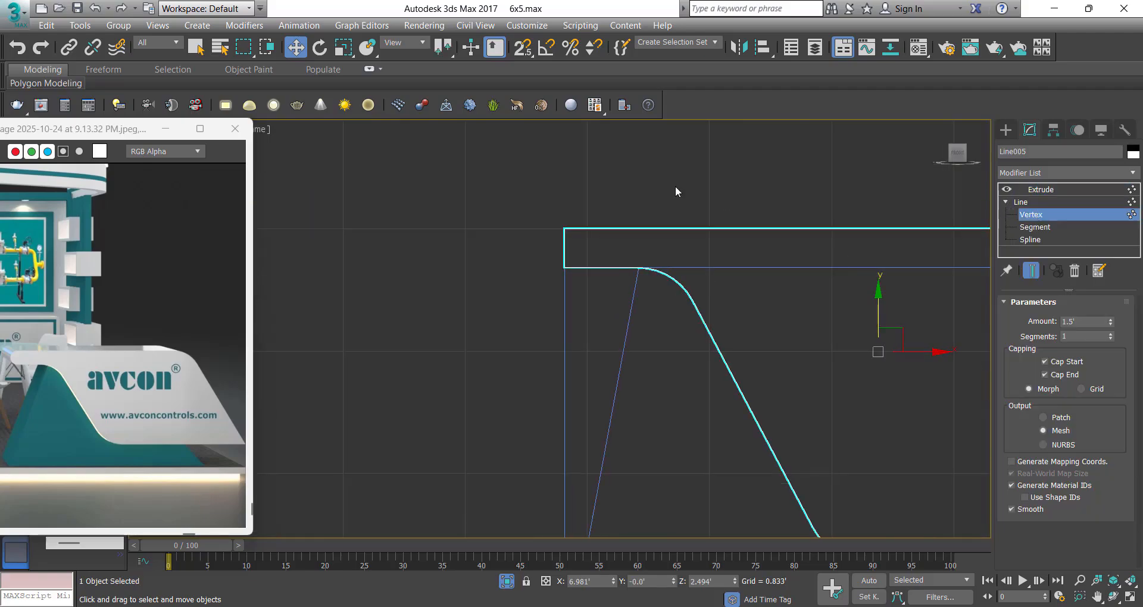
drag(539, 211, 590, 283)
scroll(572, 247, down, 2)
drag(603, 234, 575, 235)
scroll(625, 232, down, 3)
scroll(610, 244, up, 2)
Fillet the lip's two end vertices into a rounded end and return to the Extrude level
scroll(1130, 450, down, 8)
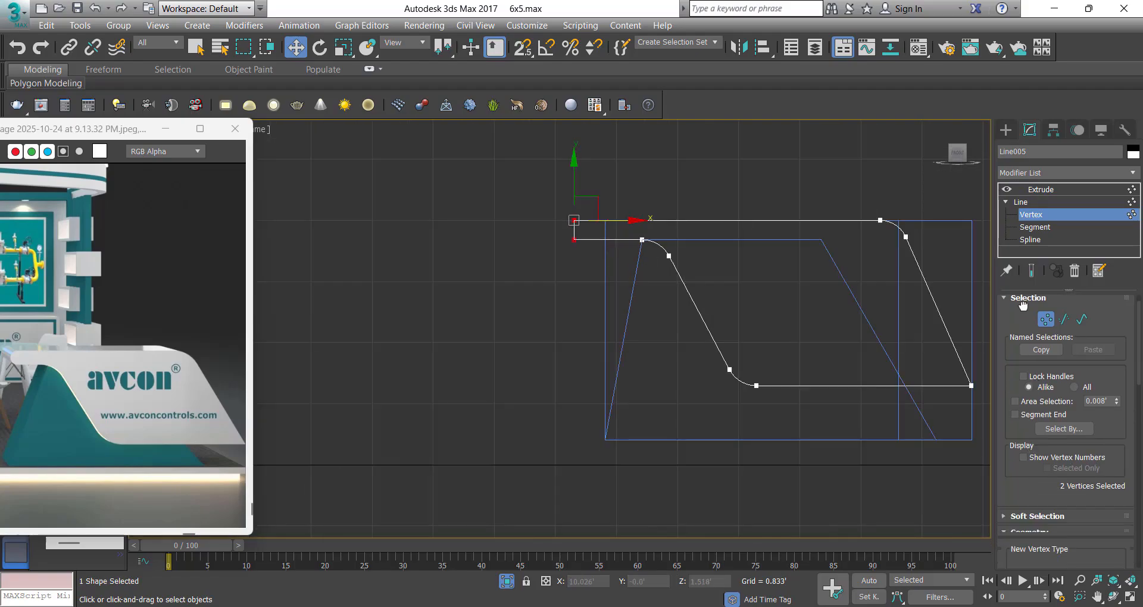
click(1025, 532)
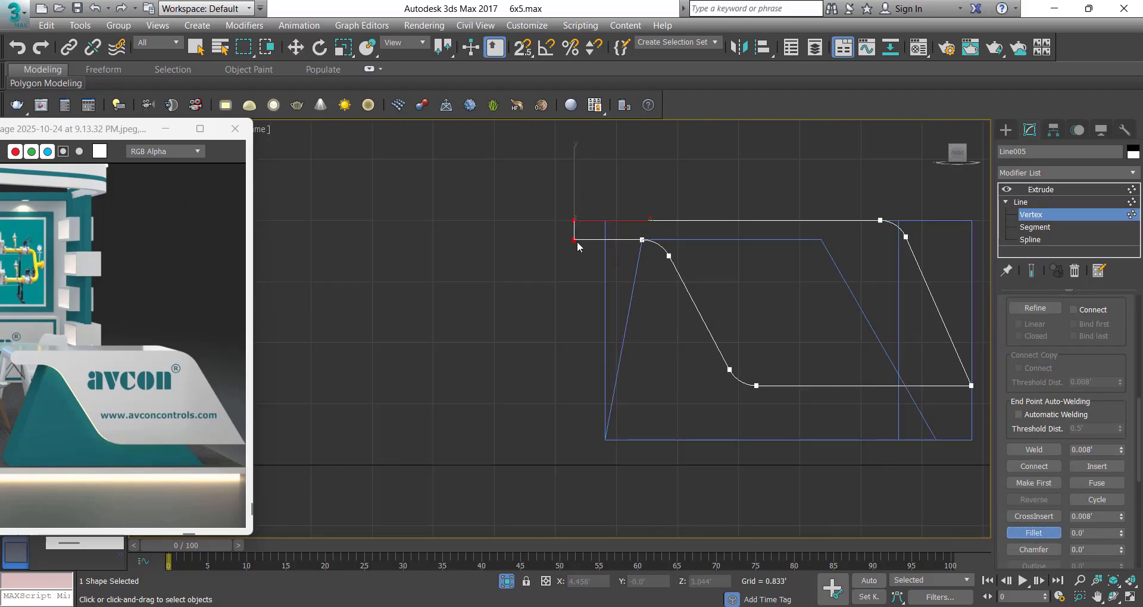
click(1076, 191)
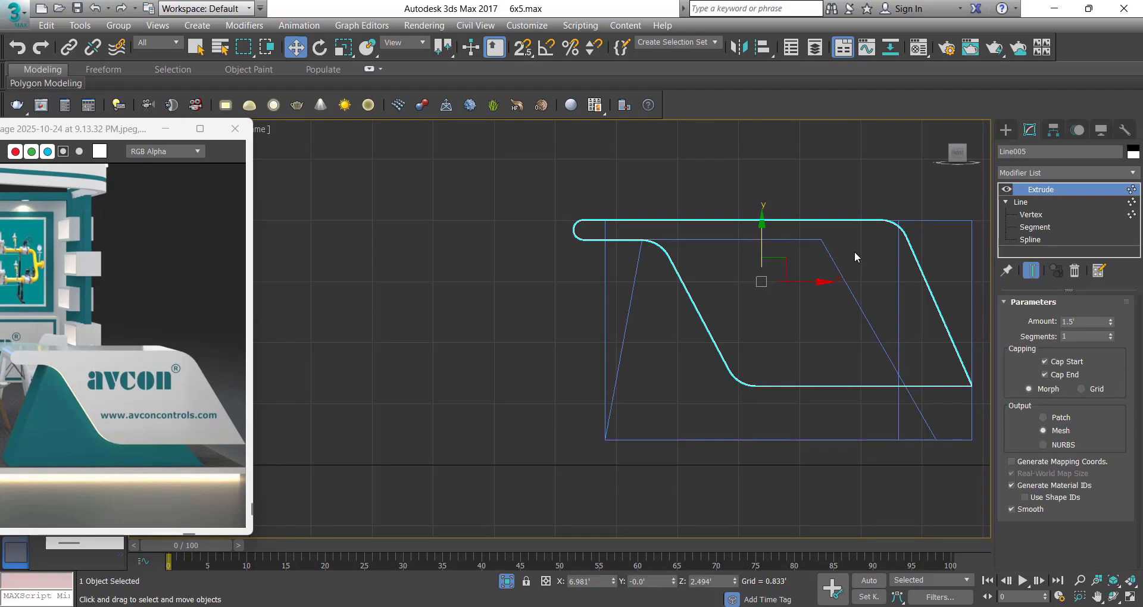
Compare the counter with the reference image and clone the extruded white front as a Copy
click(802, 303)
scroll(35, 368, up, 2)
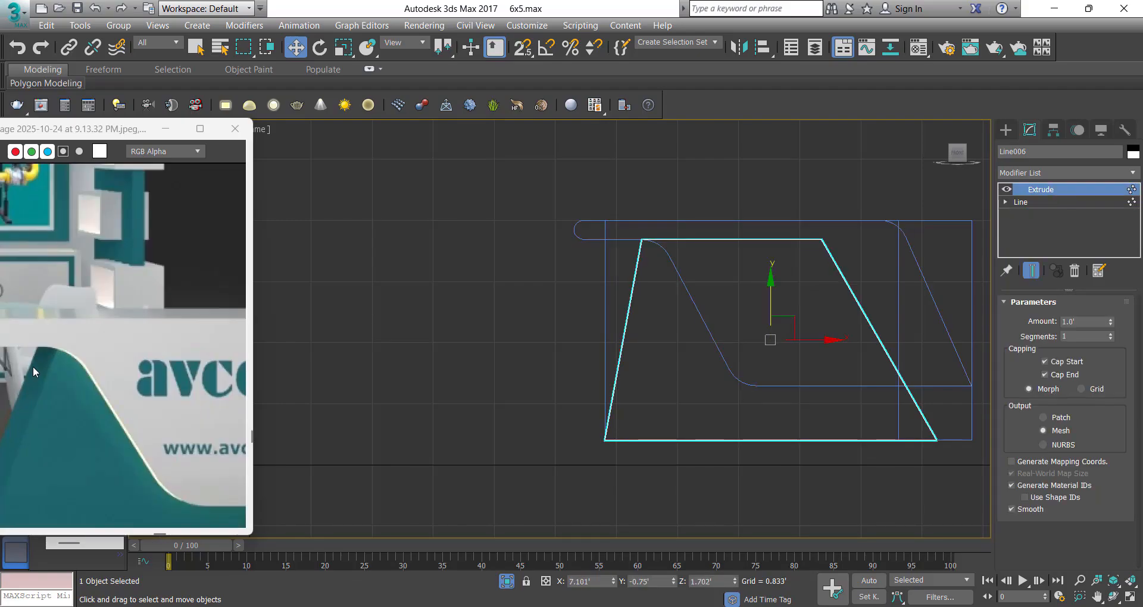
scroll(157, 462, down, 2)
click(714, 392)
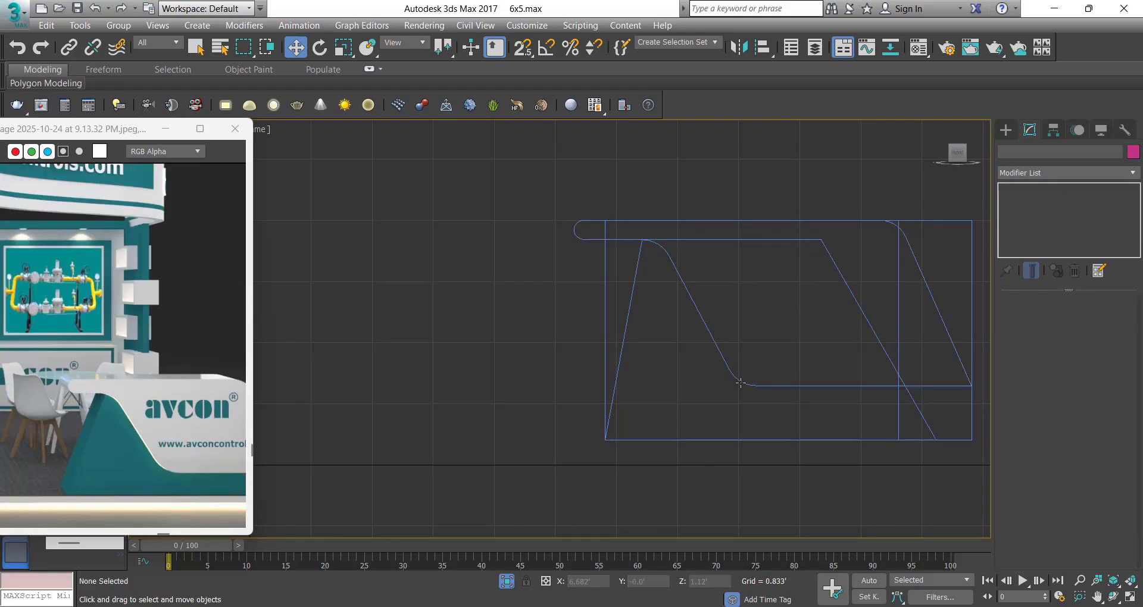
click(740, 385)
key(ctrl+v)
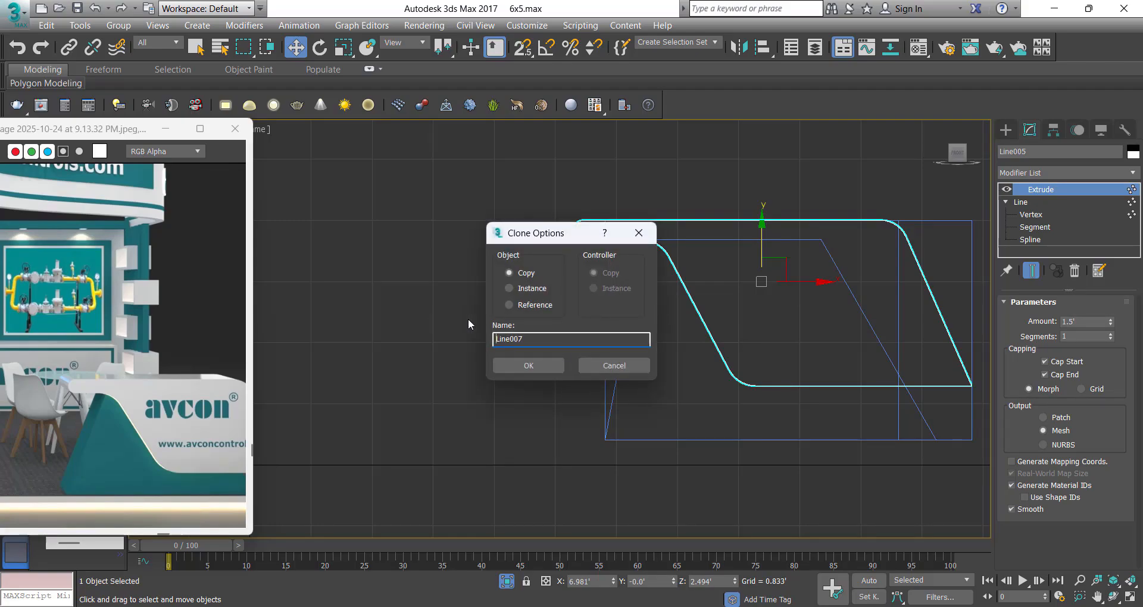
click(518, 365)
Delete the copy's top, outer slanted and rounded lip end segments, keeping the underside and inner slanted edge
click(1007, 202)
click(1034, 228)
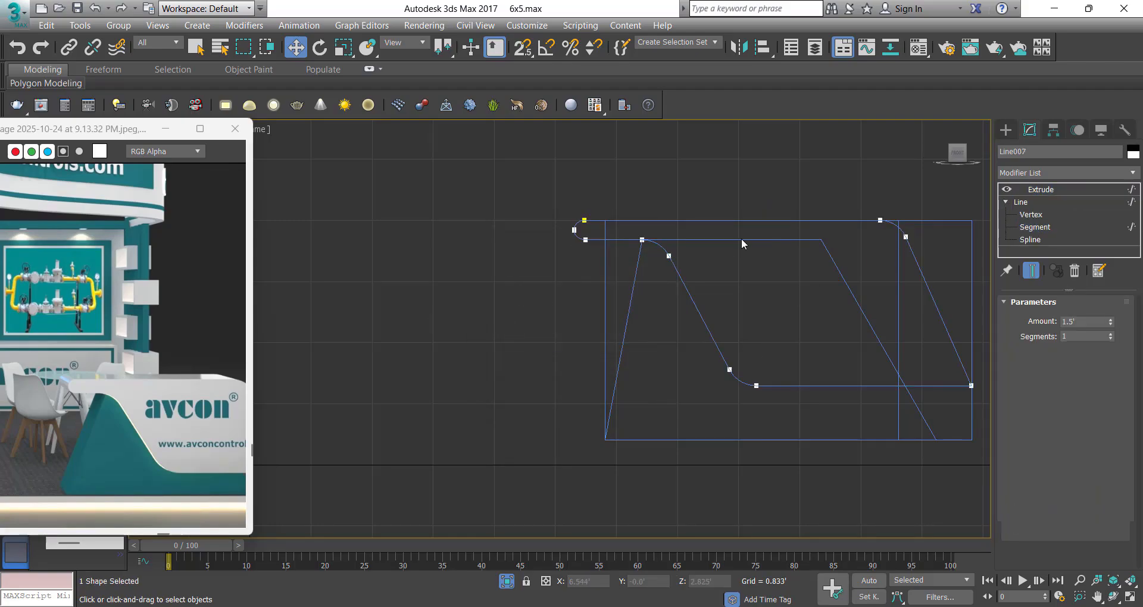
middle_drag(851, 296, 753, 344)
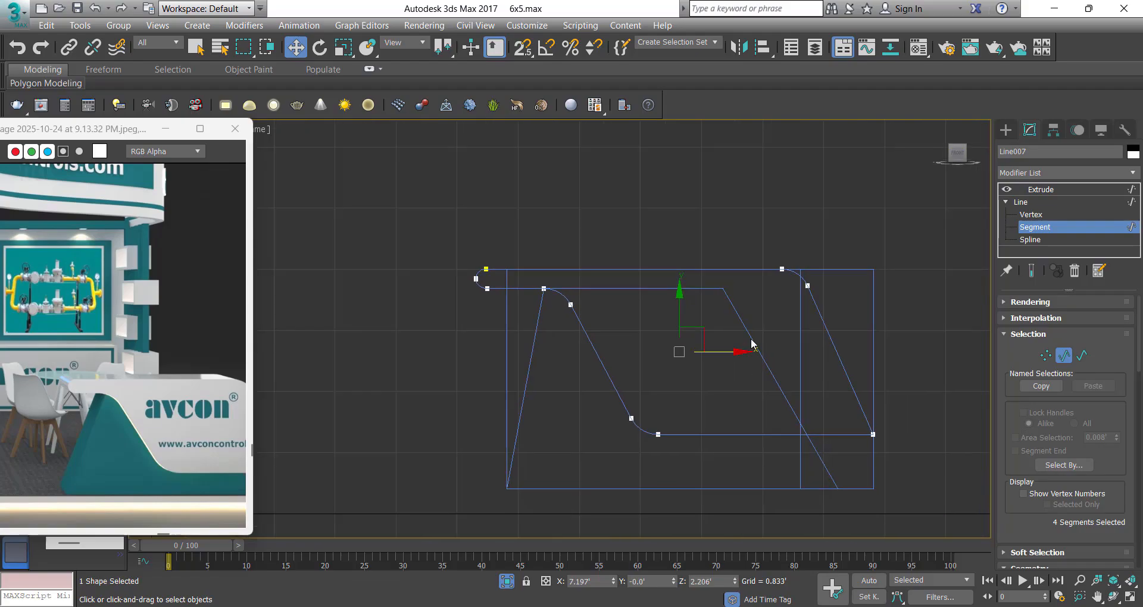
click(874, 216)
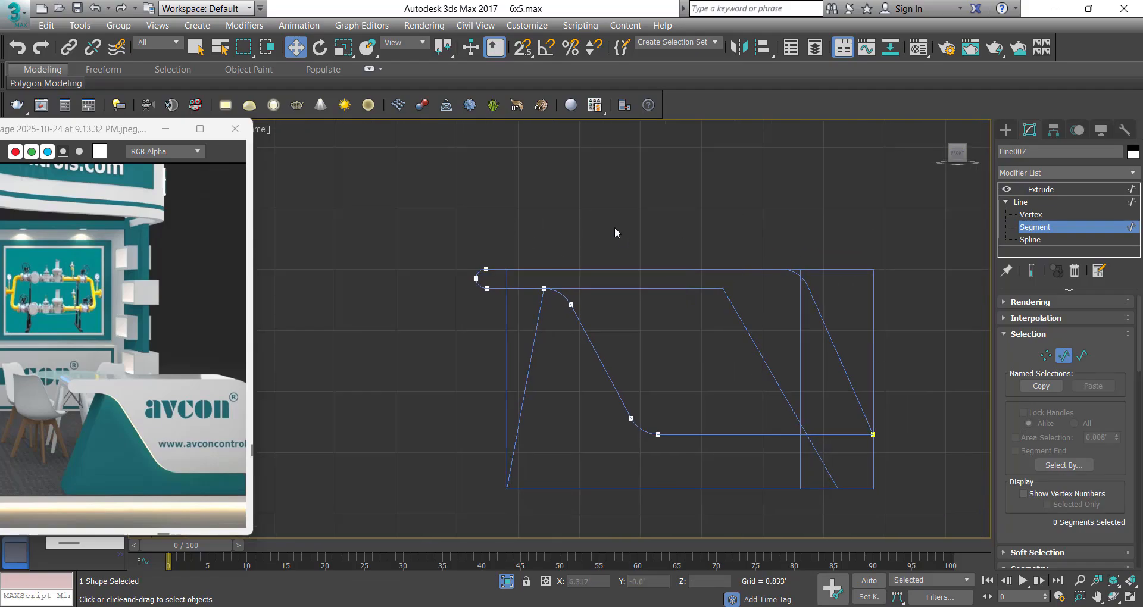
drag(448, 276, 442, 281)
Outline the copy's remaining open spline outward into a thin strip and return to its Extrude level
click(1030, 240)
drag(625, 286, 722, 352)
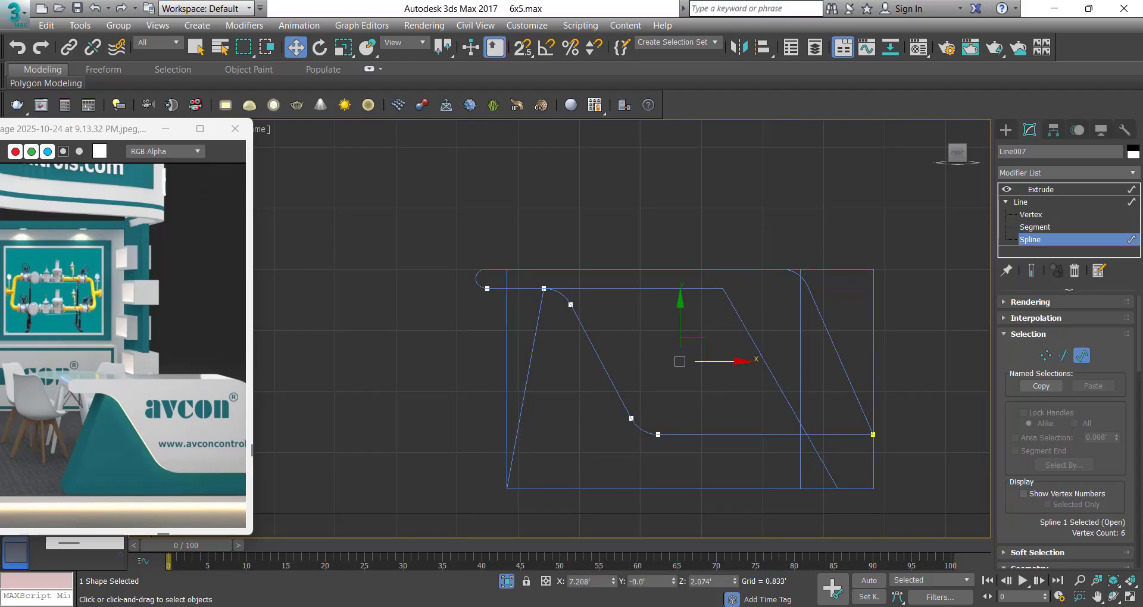
scroll(1042, 465, down, 10)
click(1039, 477)
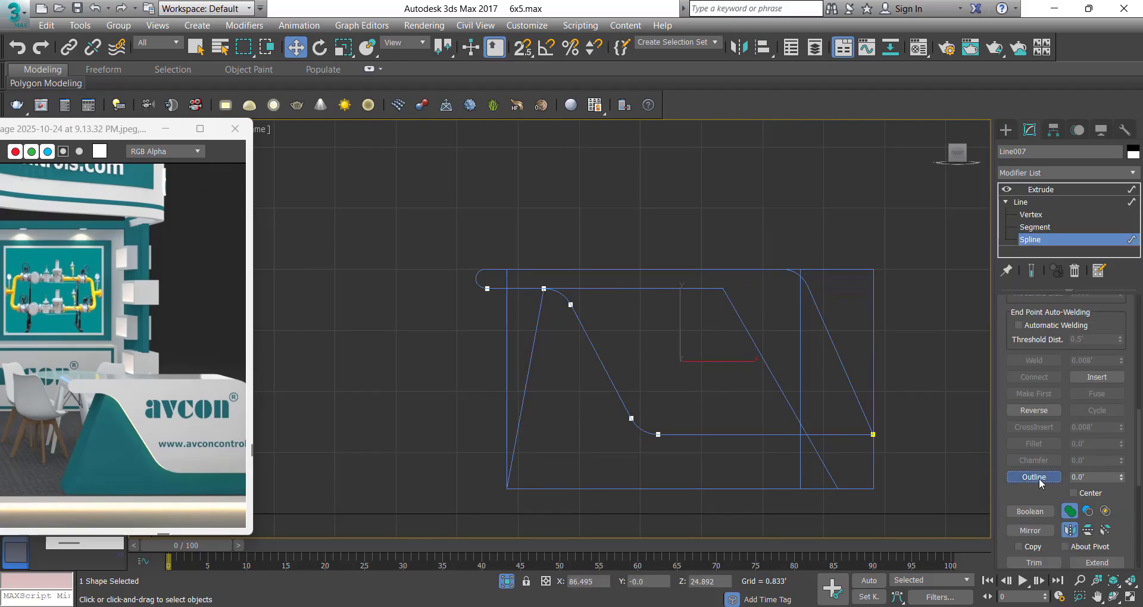
scroll(655, 430, up, 10)
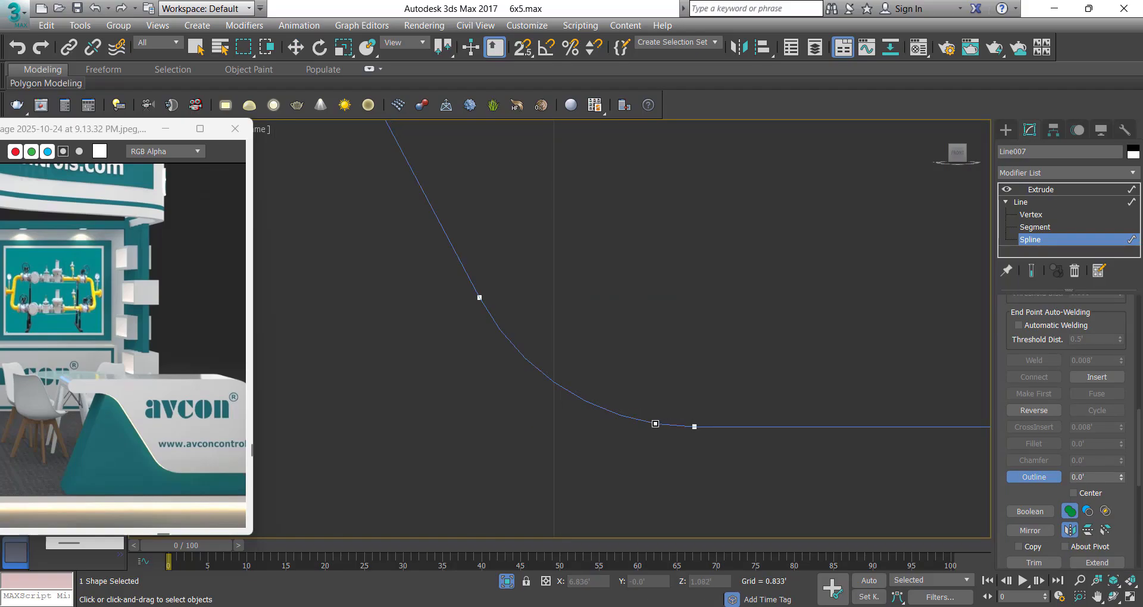
drag(656, 424, 657, 432)
click(1063, 187)
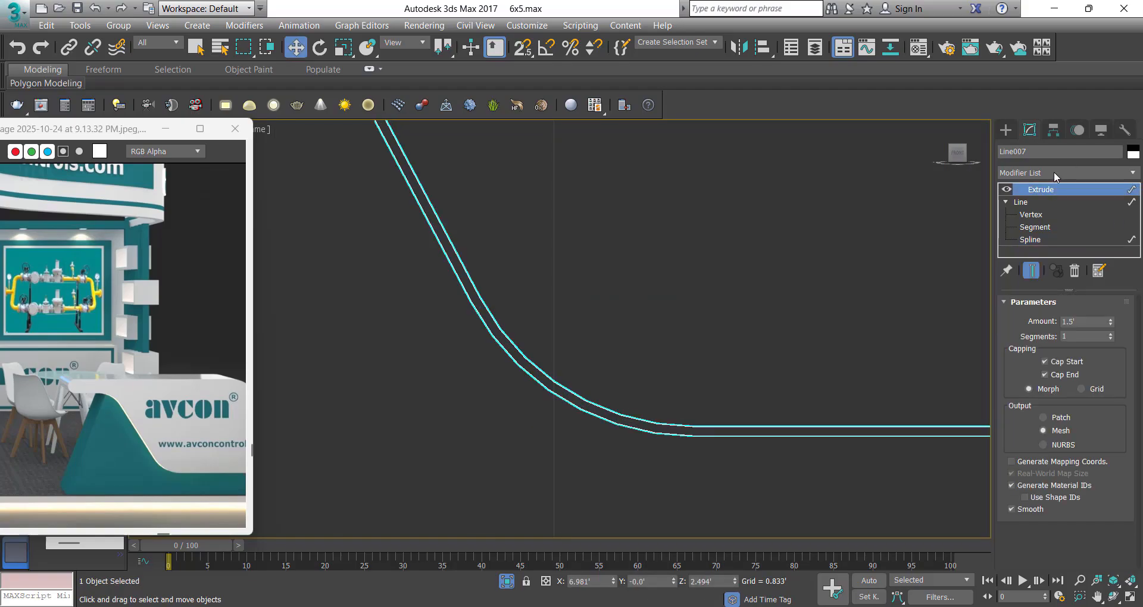
Move the thin edge strip forward in plan, snapping its back to the front face of the counter's inner body
scroll(613, 342, down, 7)
key(t)
scroll(634, 344, down, 4)
middle_drag(563, 217, 619, 304)
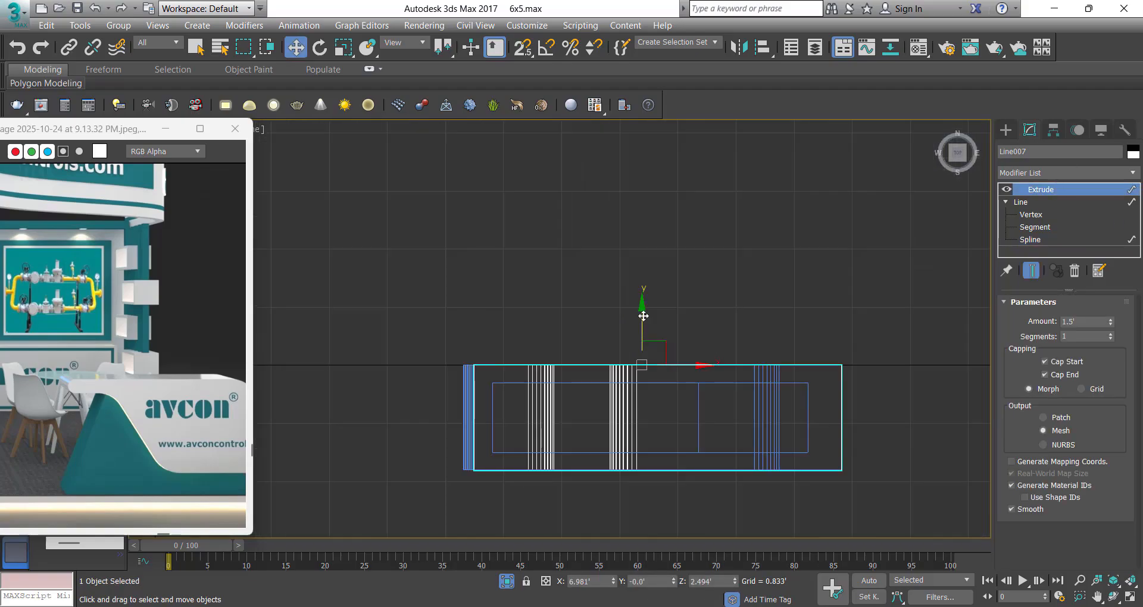
key(s)
drag(642, 365, 482, 444)
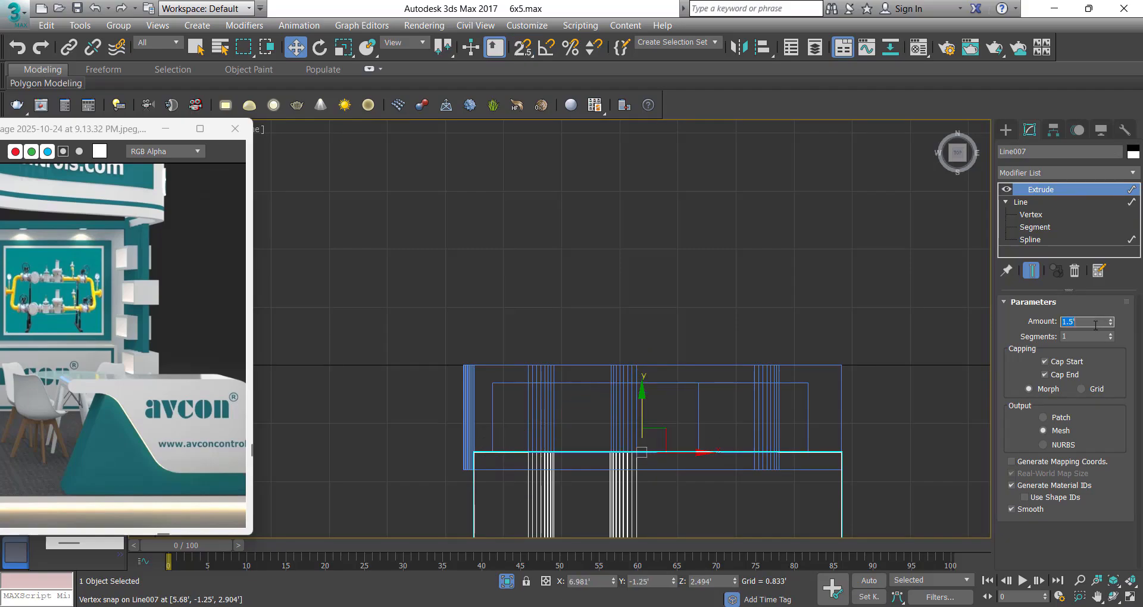
Set the strip's extrusion amount to 1" and shift it slightly further forward, within the counter's front overhang
click(1096, 325)
text(1")
key(Return)
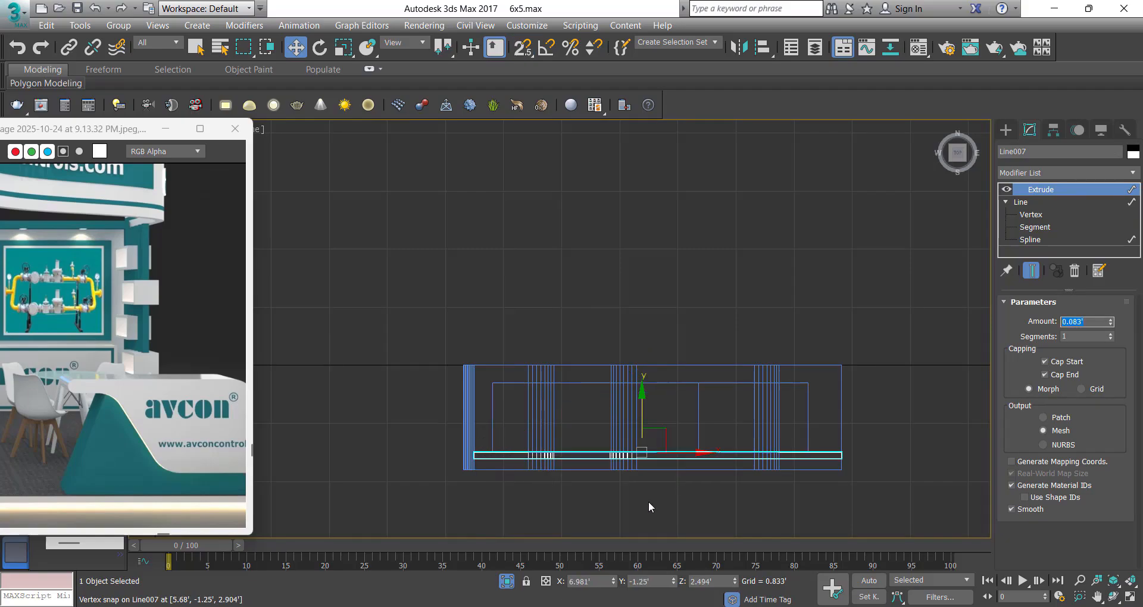
middle_drag(648, 503, 650, 460)
scroll(647, 357, up, 3)
drag(637, 428, 633, 438)
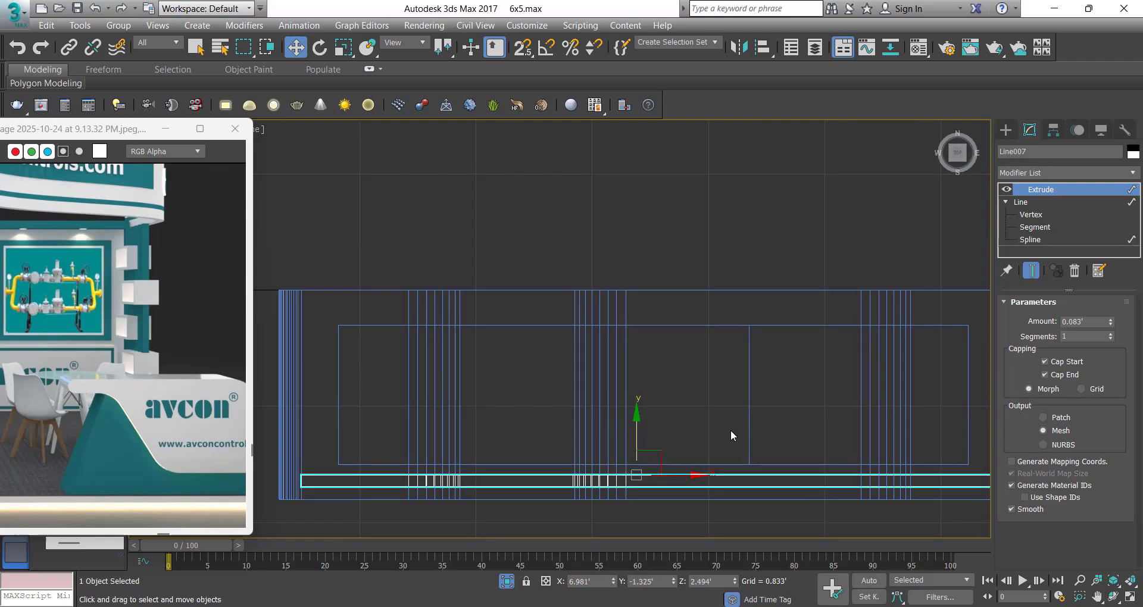
Select all the counter parts, leave isolation, and snap the counter's outer corner to the front corner of the stall platform
scroll(741, 432, down, 6)
drag(722, 352, 567, 518)
scroll(741, 431, down, 5)
middle_drag(745, 430, 817, 385)
scroll(821, 385, down, 5)
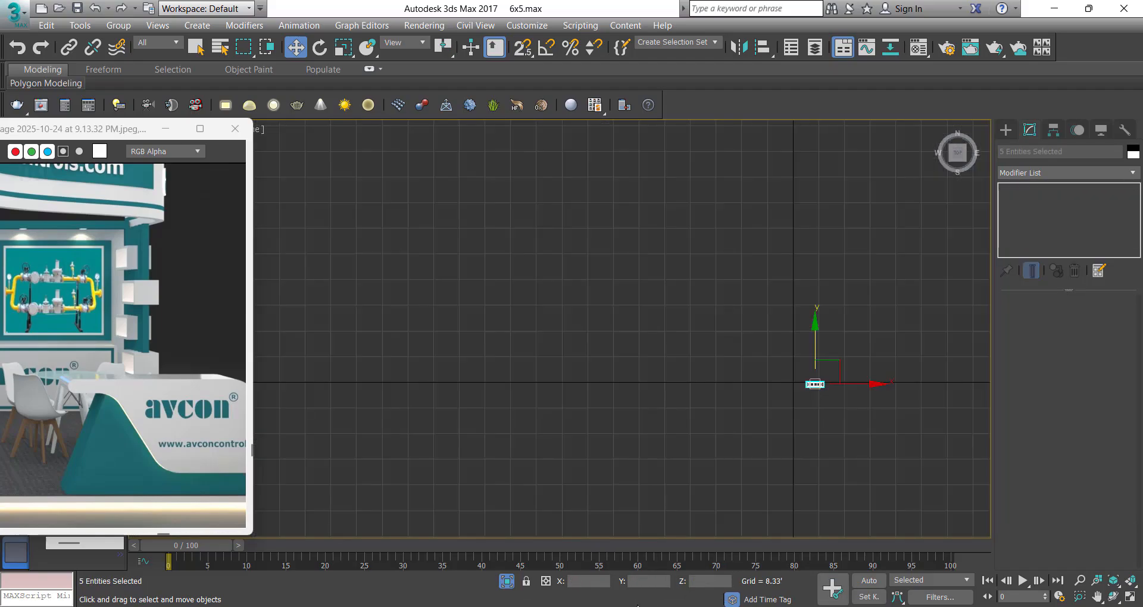
click(506, 584)
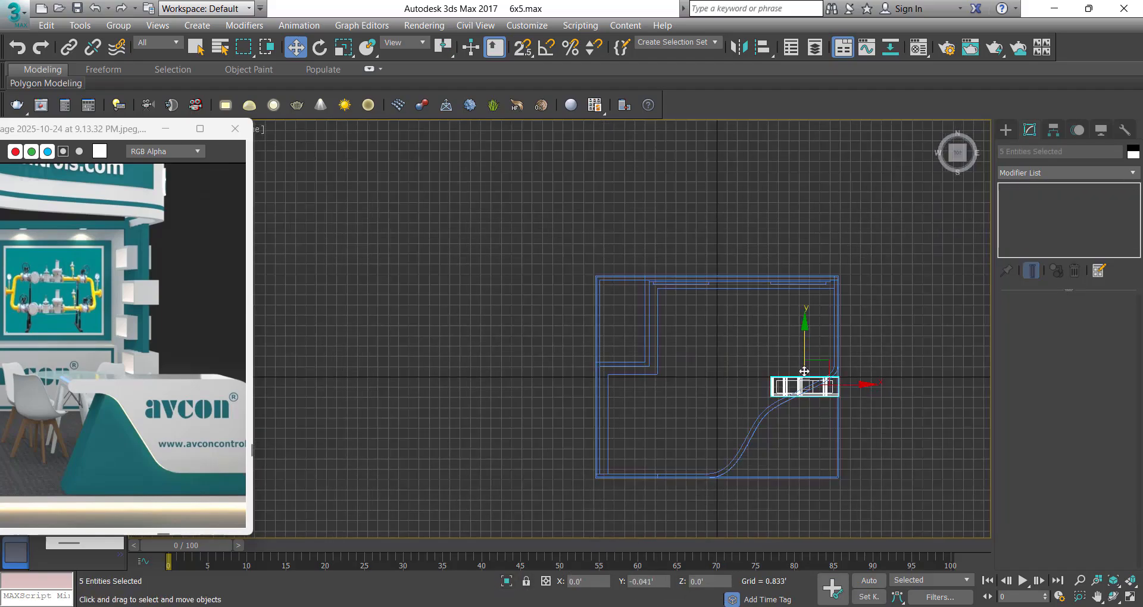
key(s)
scroll(863, 524, up, 6)
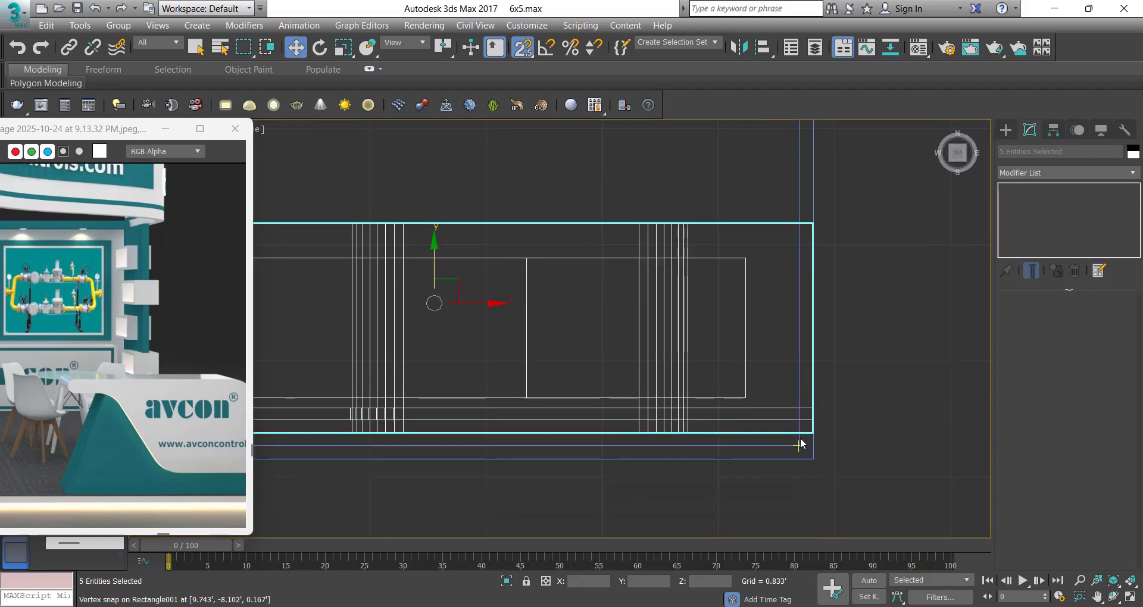
drag(808, 437, 813, 459)
scroll(824, 403, down, 4)
key(s)
key(p)
key(z)
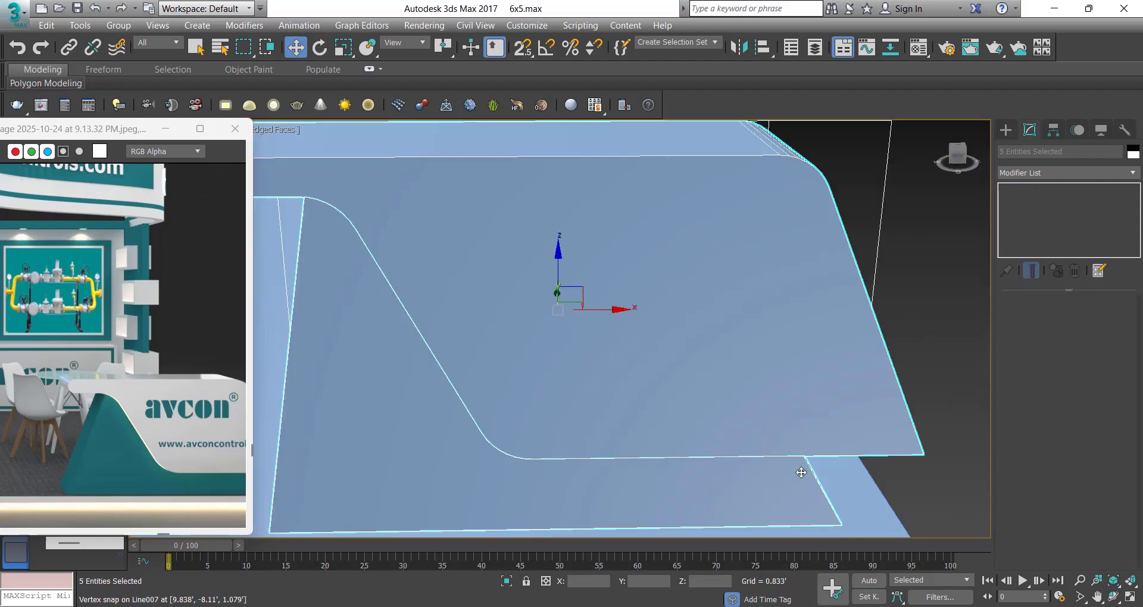
Delete the two leftover guide rectangles around the reception counter and save the scene
alt+middle_drag(801, 469, 766, 469)
key(alt+z)
scroll(766, 469, down, 5)
key(w)
click(841, 331)
alt+middle_drag(841, 331, 821, 372)
scroll(763, 401, down, 3)
drag(800, 381, 801, 381)
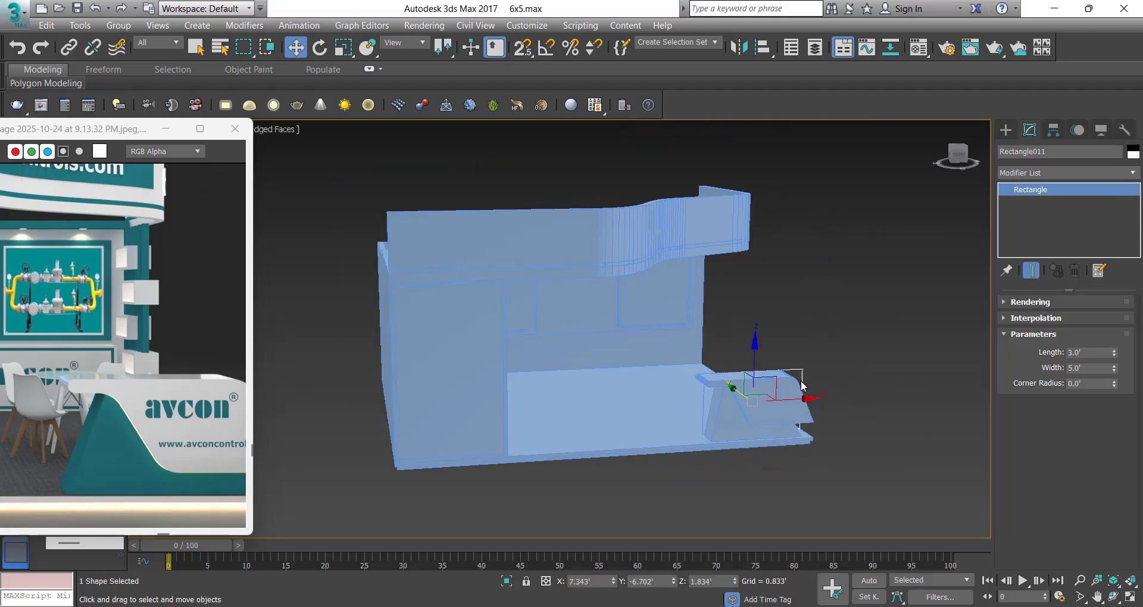
key(Delete)
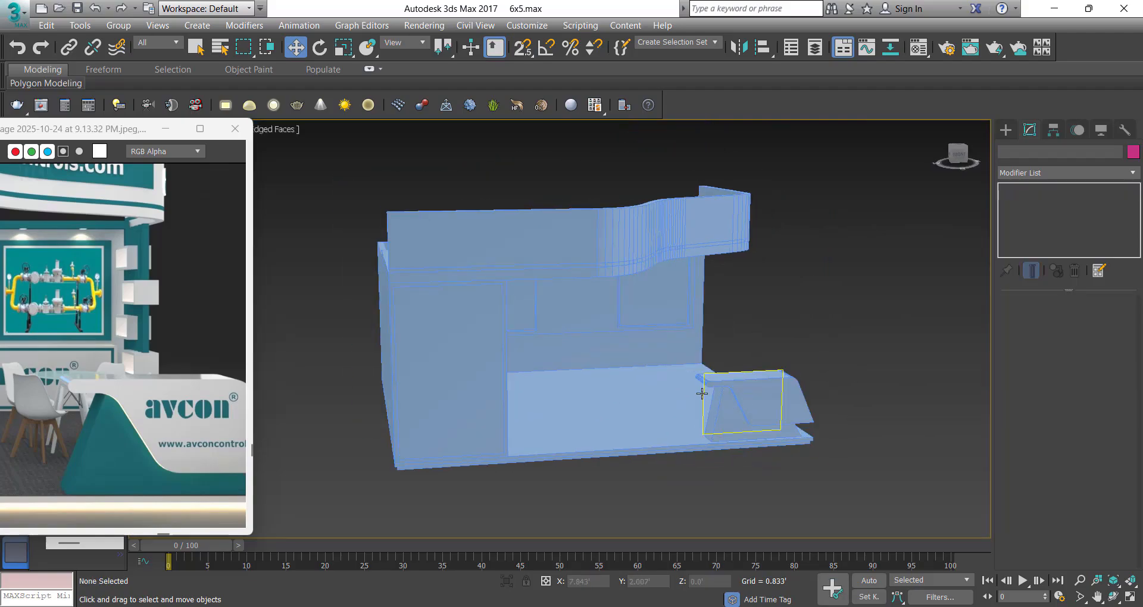
click(702, 389)
key(Delete)
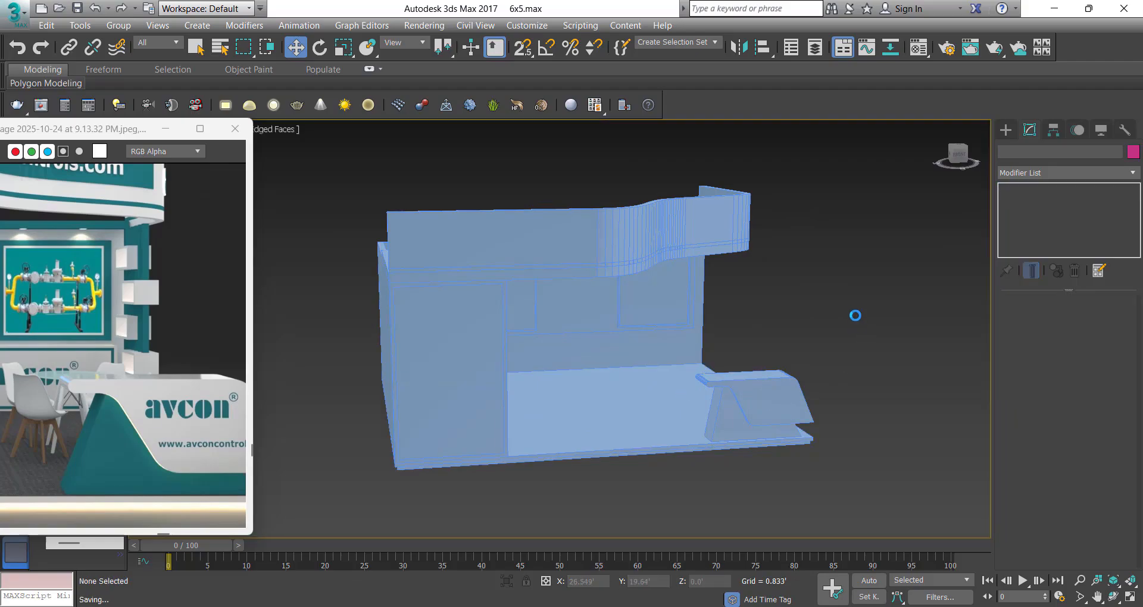
Examine the back wall, its low avcon-branded base and the seating area in the reference image
scroll(625, 311, down, 3)
alt+middle_drag(679, 350, 564, 373)
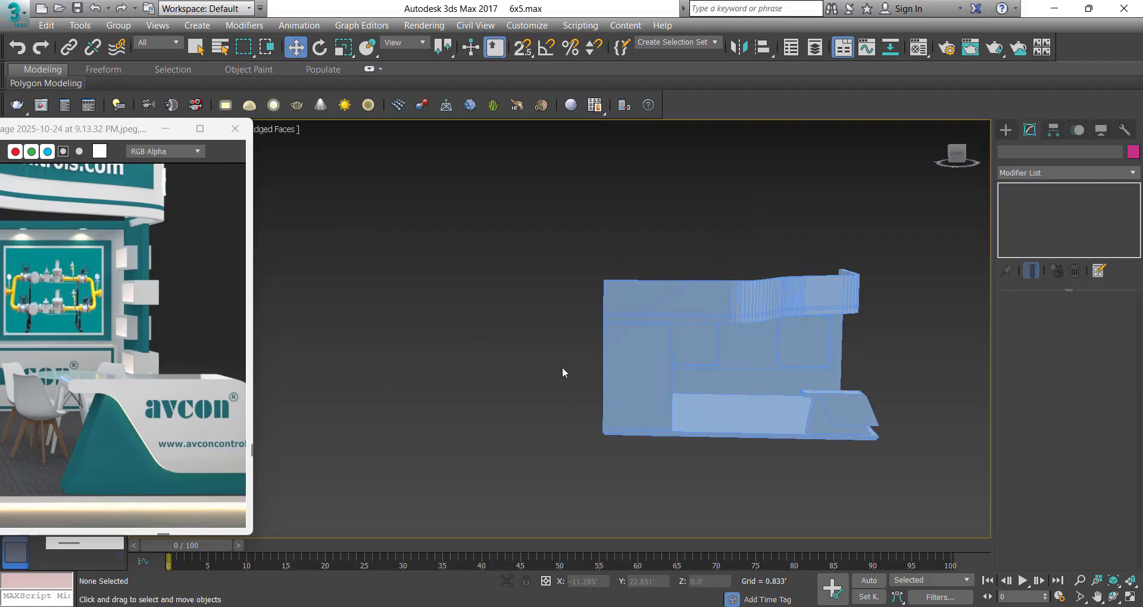
drag(74, 132, 346, 125)
scroll(314, 308, down, 2)
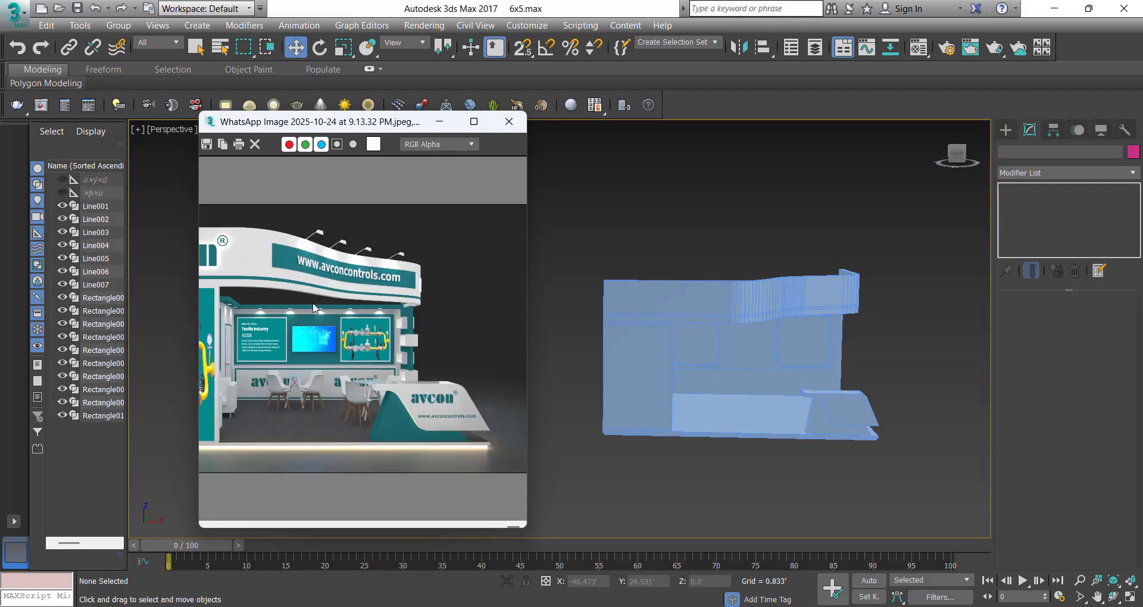
scroll(317, 294, up, 2)
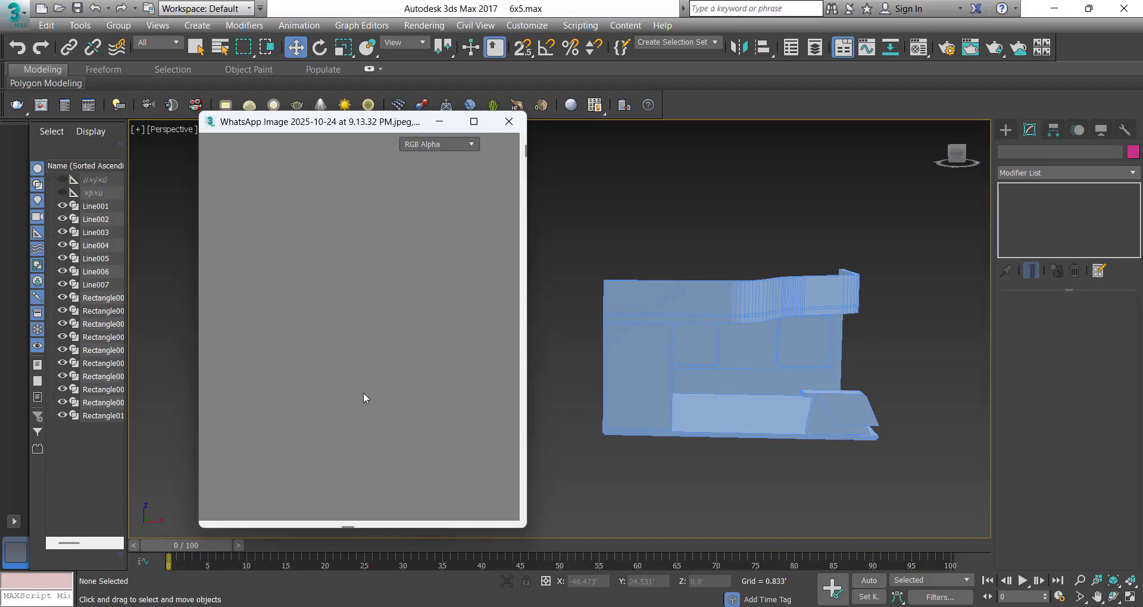
scroll(366, 378, up, 2)
drag(368, 369, 314, 347)
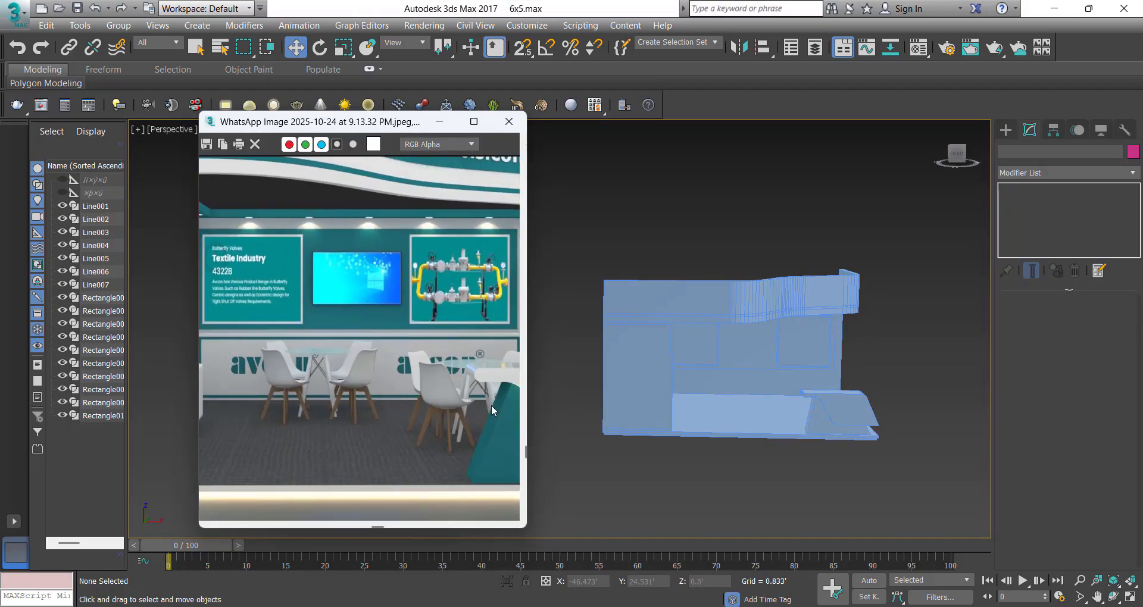
scroll(451, 381, down, 2)
drag(382, 128, 199, 140)
Draw a flat rectangle about 14.7' wide in the front view, spanning the back wall's graphic panel between its side edges
scroll(582, 374, up, 8)
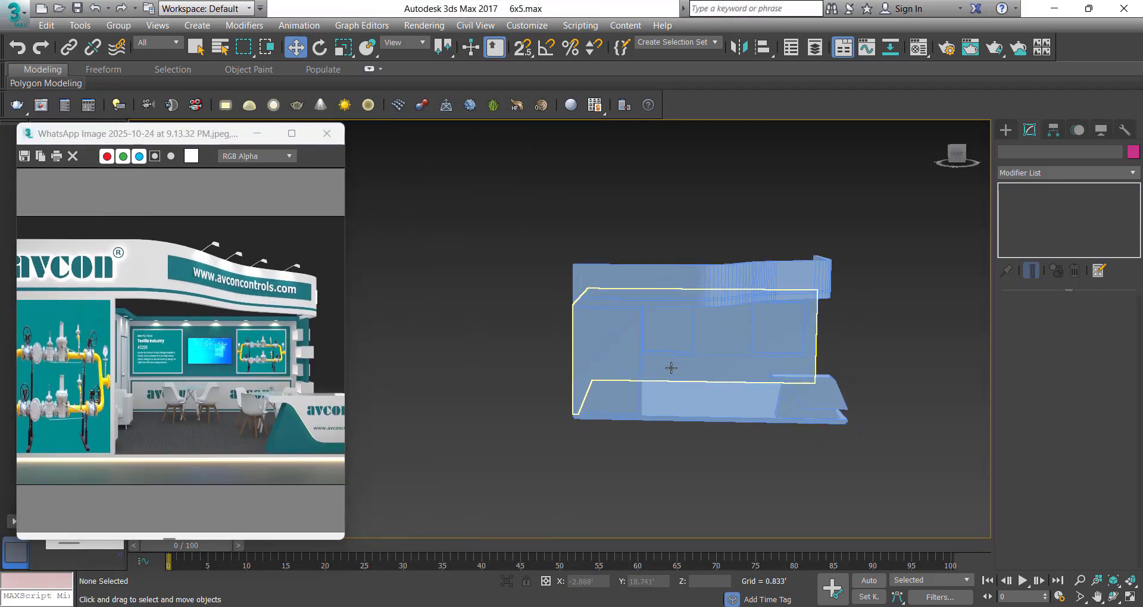
scroll(582, 374, down, 5)
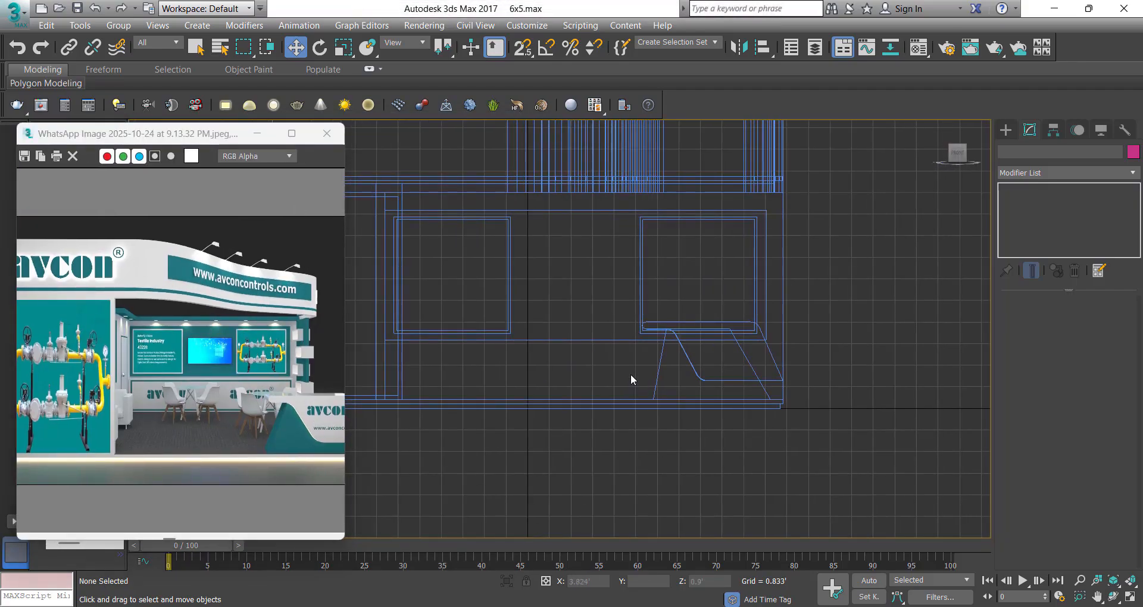
right_click(495, 369)
scroll(402, 366, up, 2)
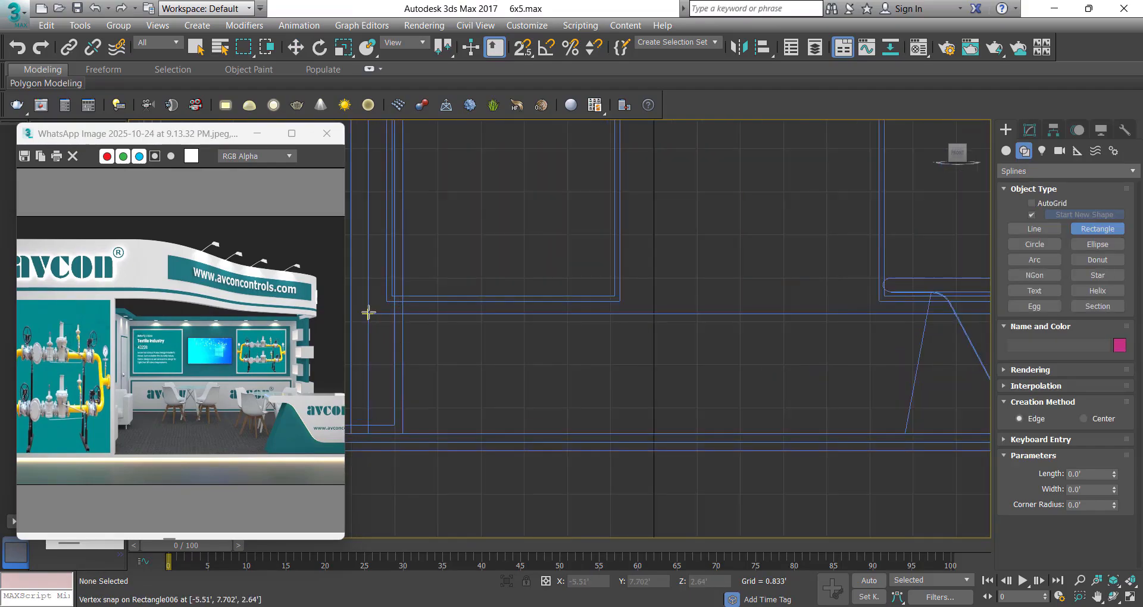
key(s)
drag(368, 314, 959, 320)
scroll(548, 324, down, 1)
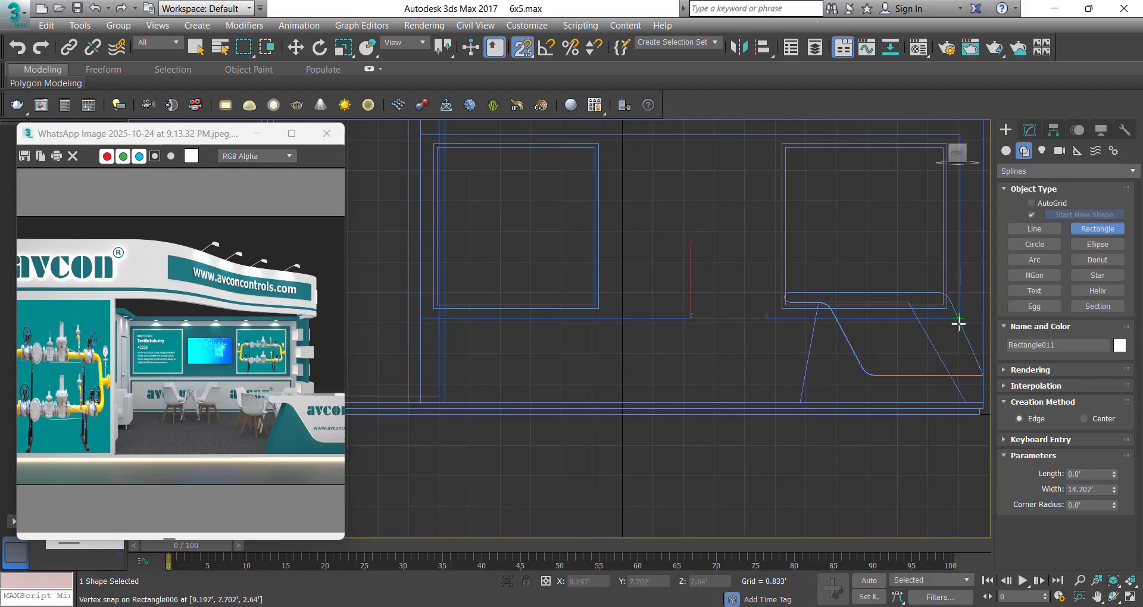
key(w)
click(1029, 130)
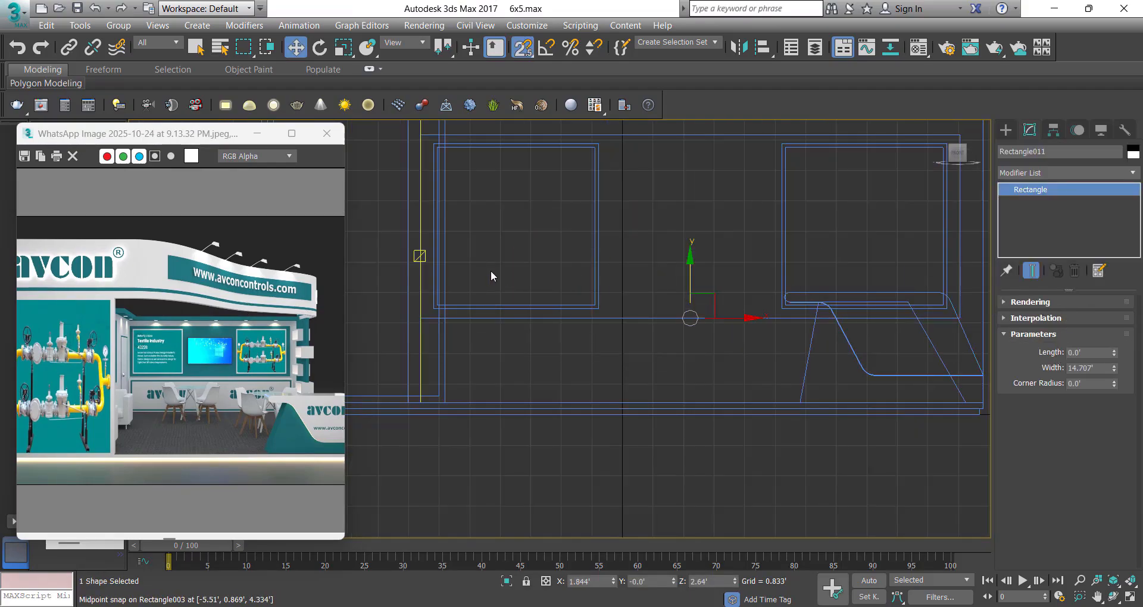
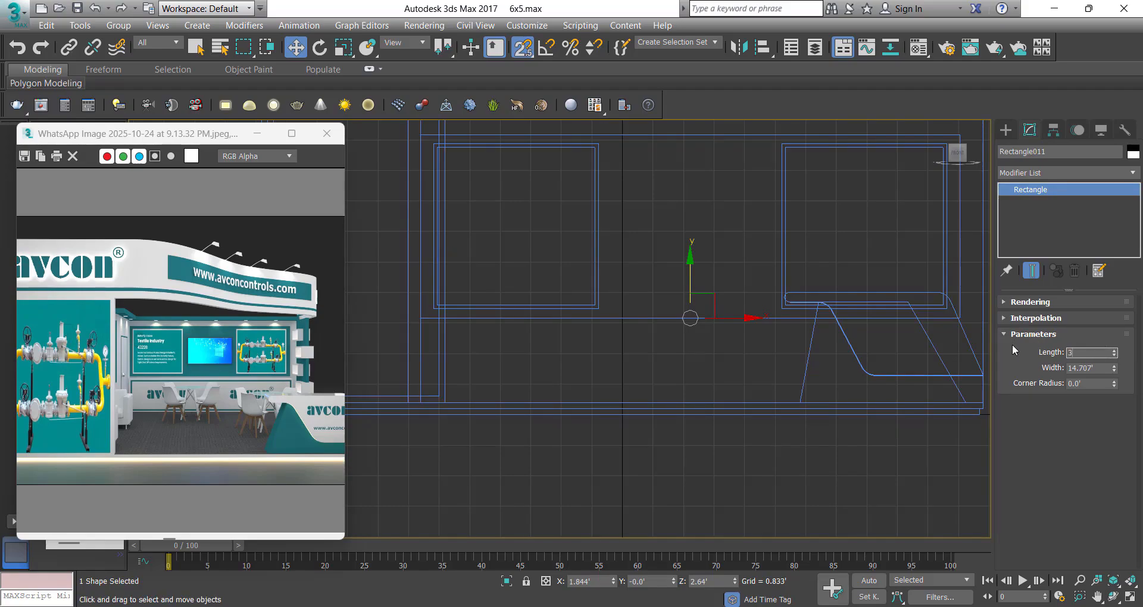
Set the new rectangle's length to 2.5' and snap its lower edge down to the floor of the stall
text(3)
key(Return)
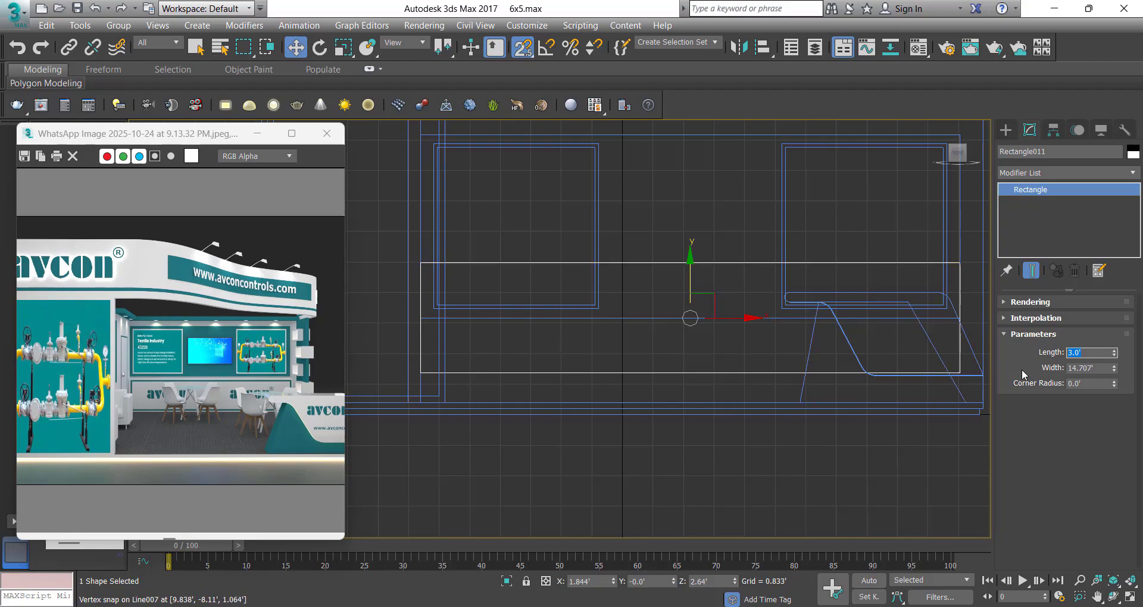
text(2.5)
key(Return)
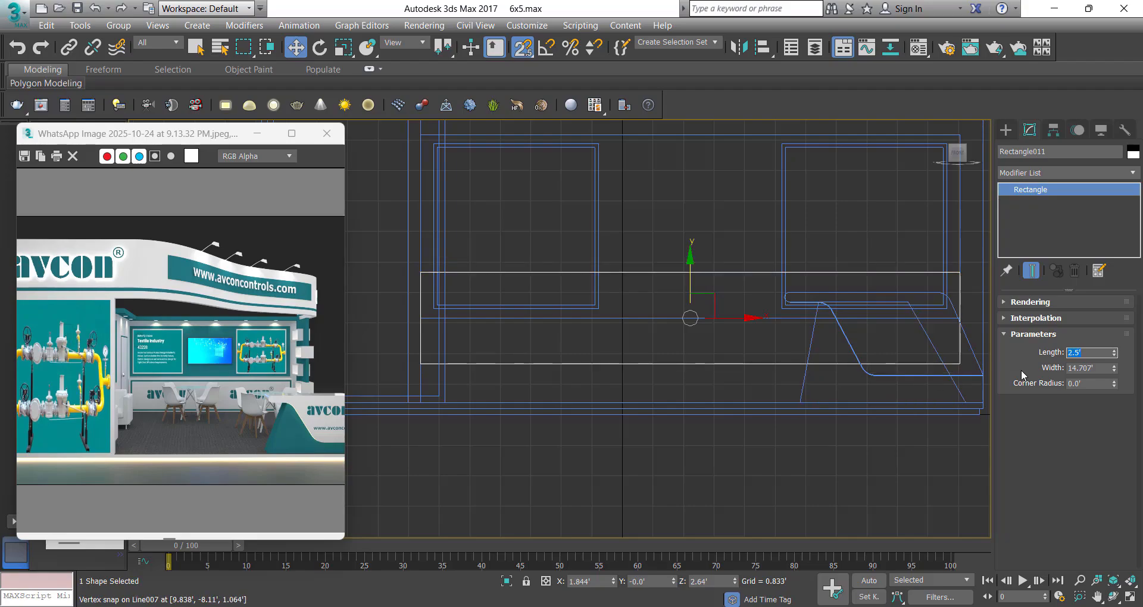
drag(691, 285, 690, 225)
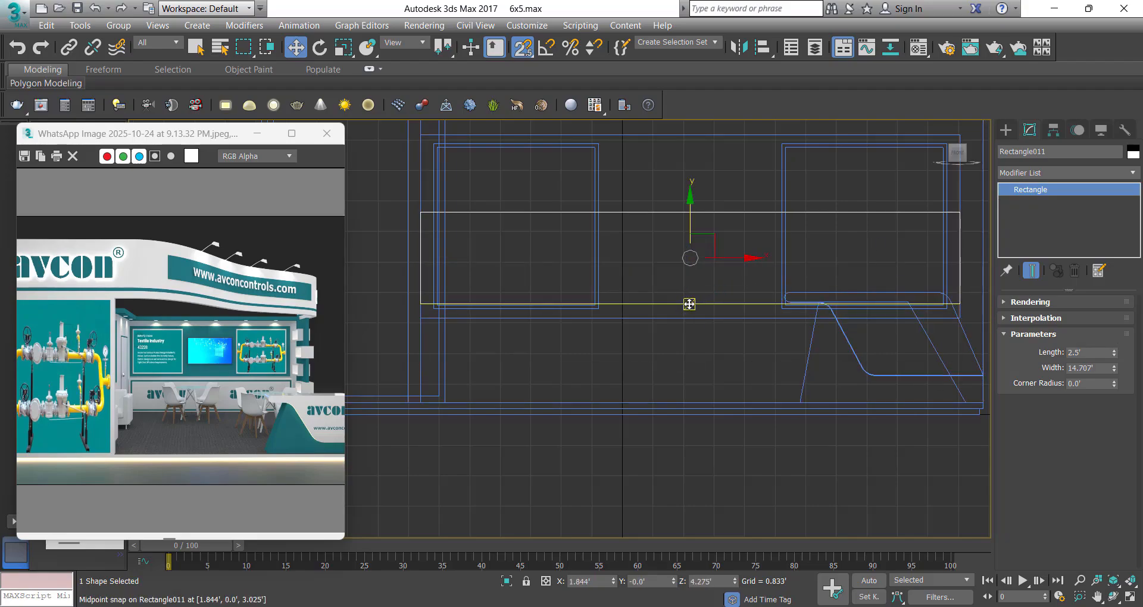
drag(689, 304, 452, 401)
key(s)
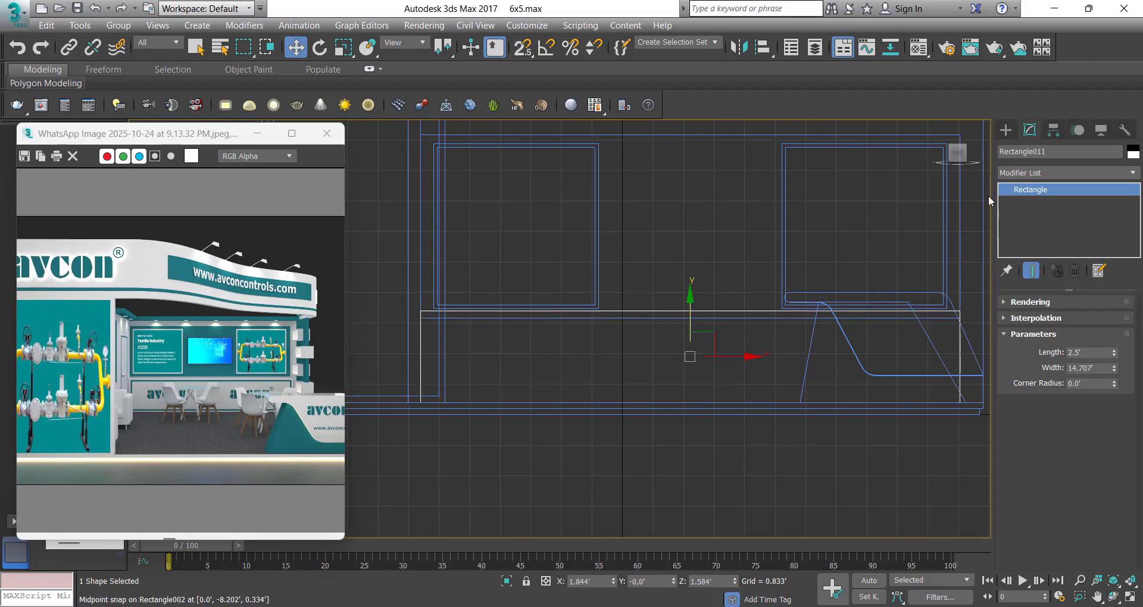
Extrude the rectangle by 1.25' into a long low cabinet block
click(1053, 178)
text(ex)
key(Return)
middle_drag(742, 298, 667, 337)
scroll(686, 369, down, 4)
key(p)
mouse_move(703, 385)
alt+middle_down()
mouse_move(739, 401)
mouse_move(715, 411)
alt+middle_up()
alt+middle_drag(786, 360, 736, 398)
scroll(736, 398, up, 3)
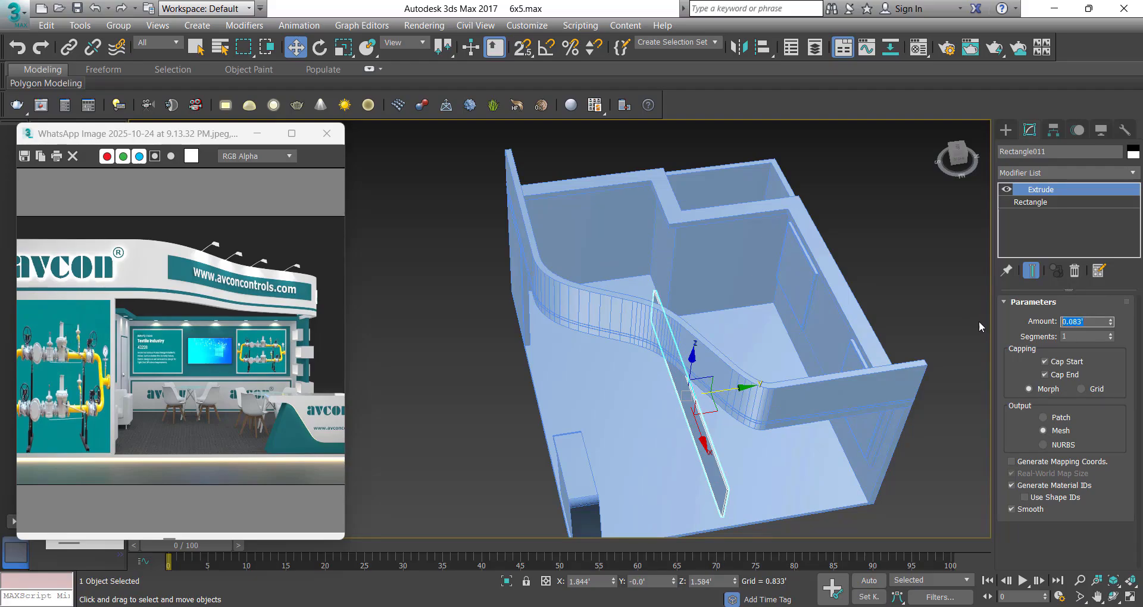
text(1.25)
key(Return)
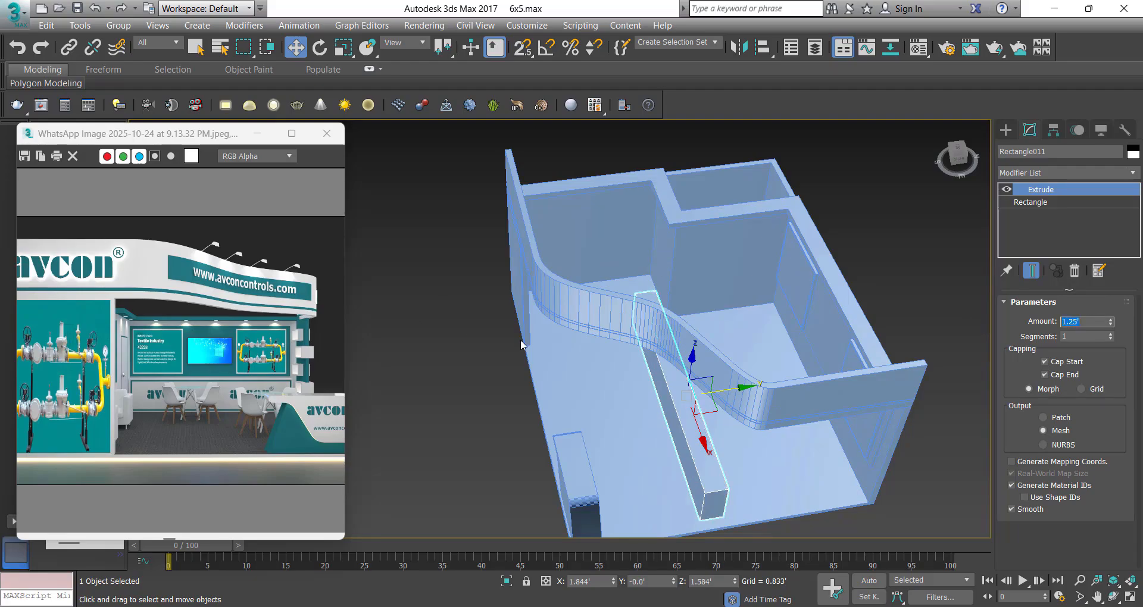
Move the low block back toward the rear wall and set its rectangle width to 13'
drag(725, 390, 843, 373)
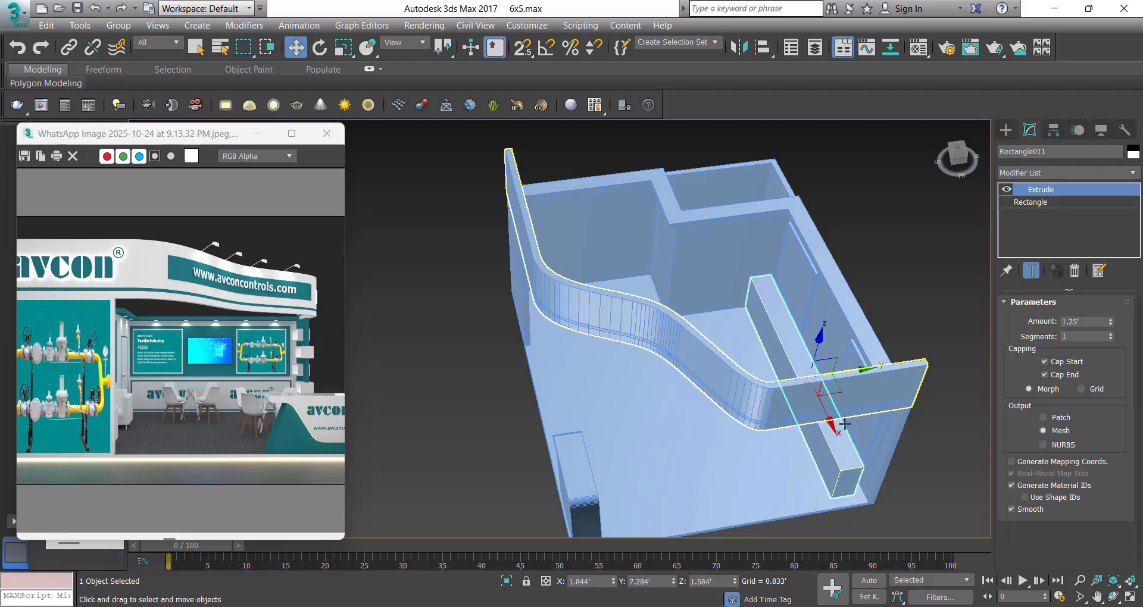
alt+middle_drag(780, 400, 972, 323)
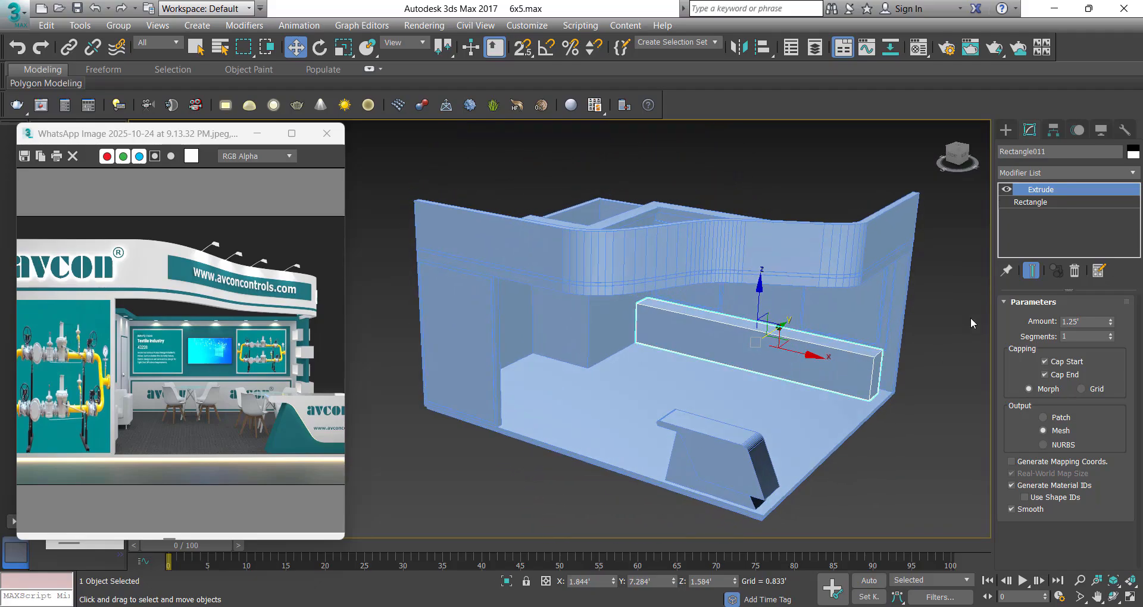
click(1036, 202)
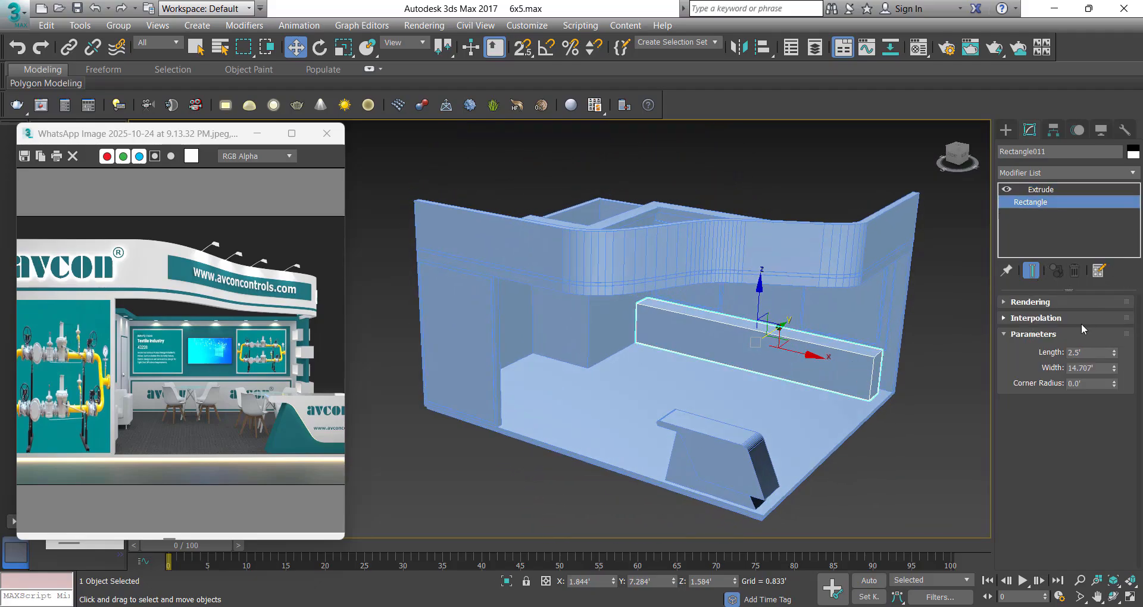
text(13)
key(Return)
Push the low block further back until its rear face sits against the back wall
alt+middle_drag(824, 368, 673, 387)
scroll(776, 361, up, 5)
click(701, 403)
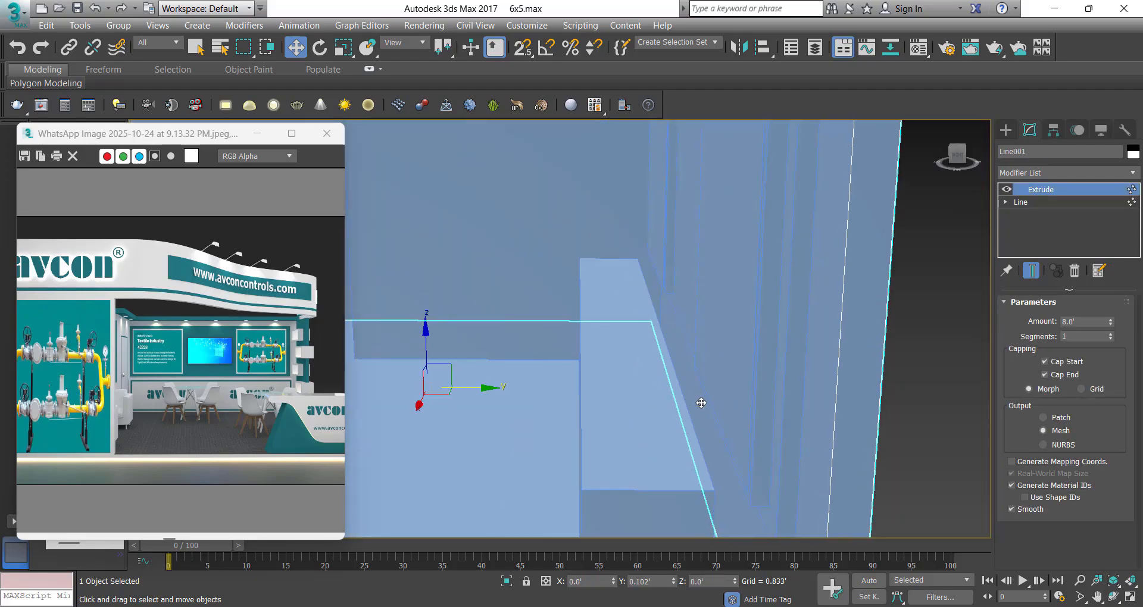
click(671, 409)
drag(695, 405, 714, 405)
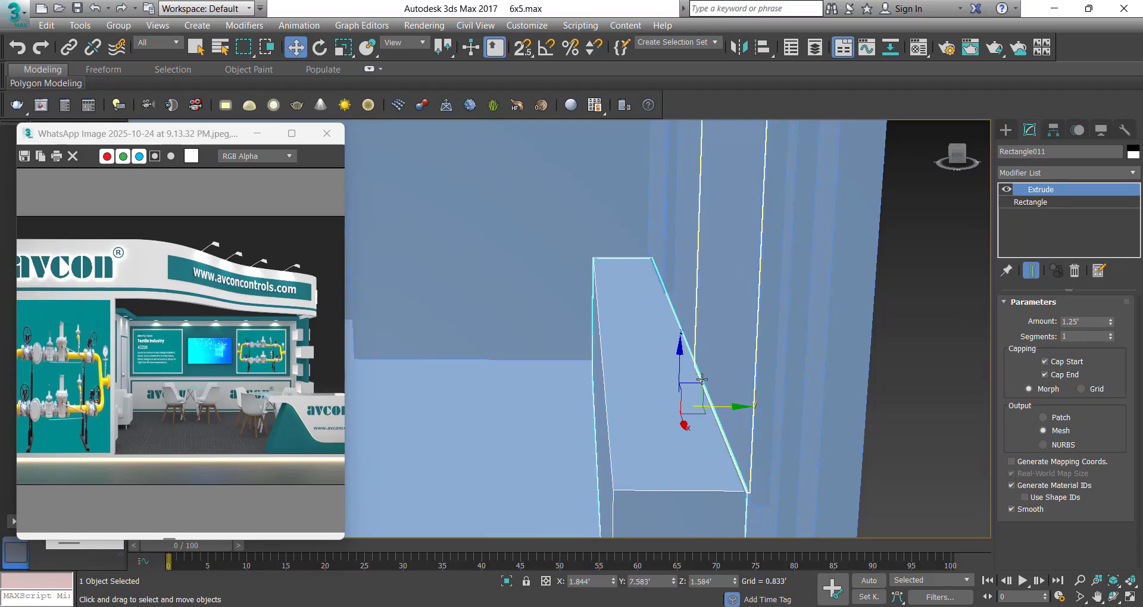
Clone the low block in place
scroll(694, 381, down, 6)
alt+middle_drag(694, 381, 740, 400)
mouse_move(666, 393)
alt+middle_down()
mouse_move(660, 380)
mouse_move(684, 375)
alt+middle_up()
scroll(686, 375, up, 4)
key(ctrl+v)
click(528, 365)
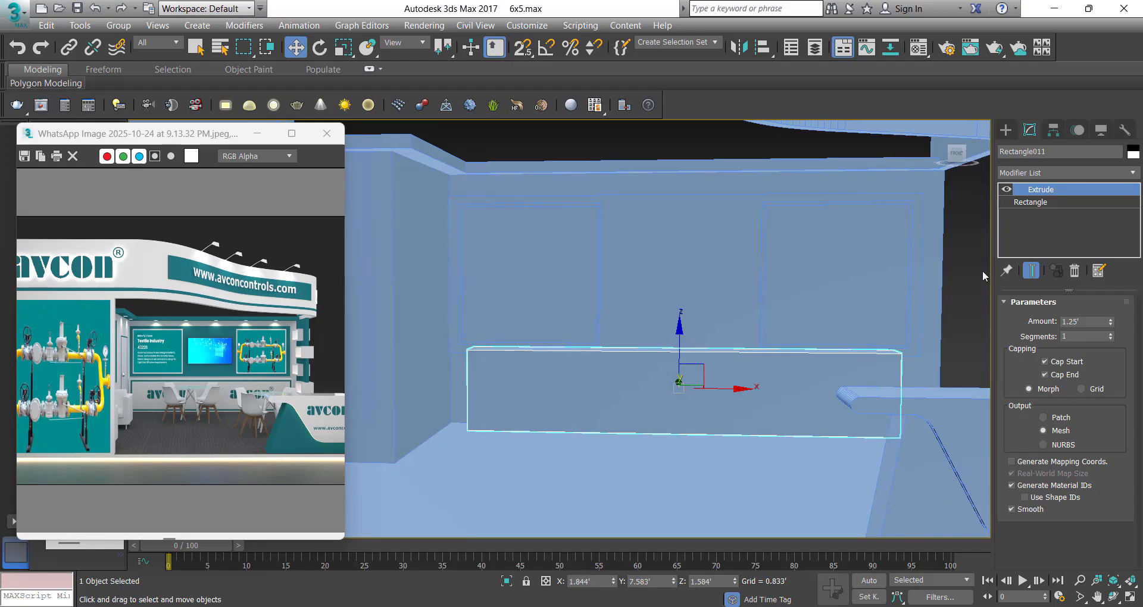
Add an Edit Spline modifier to the cloned low block, between its base rectangle and the Extrude modifier
click(1058, 203)
click(1055, 173)
click(1048, 239)
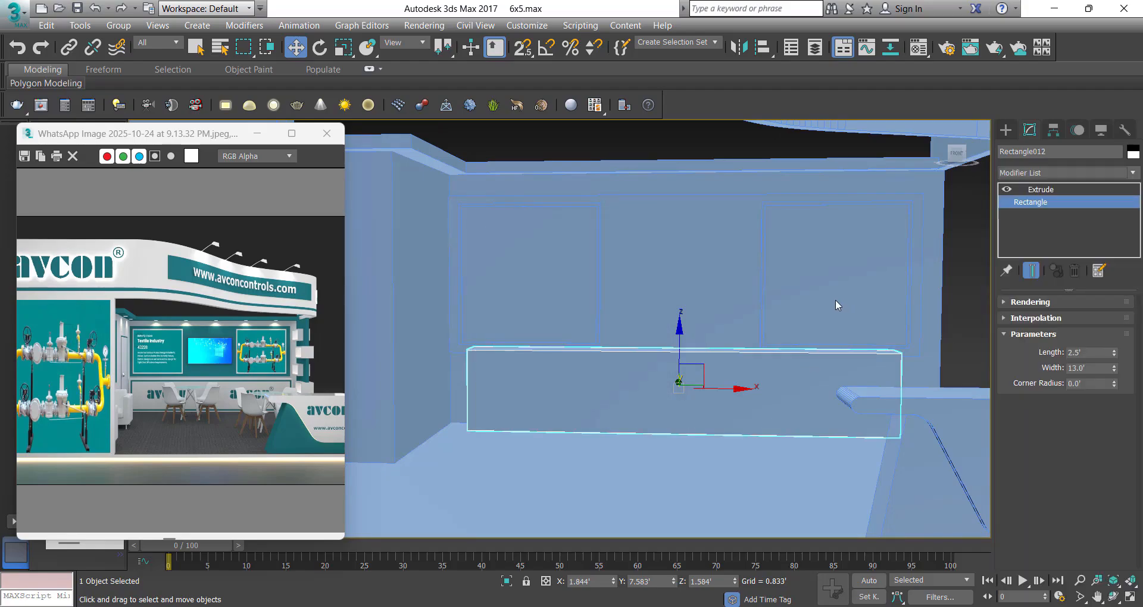
scroll(835, 299, down, 1)
scroll(1066, 387, down, 5)
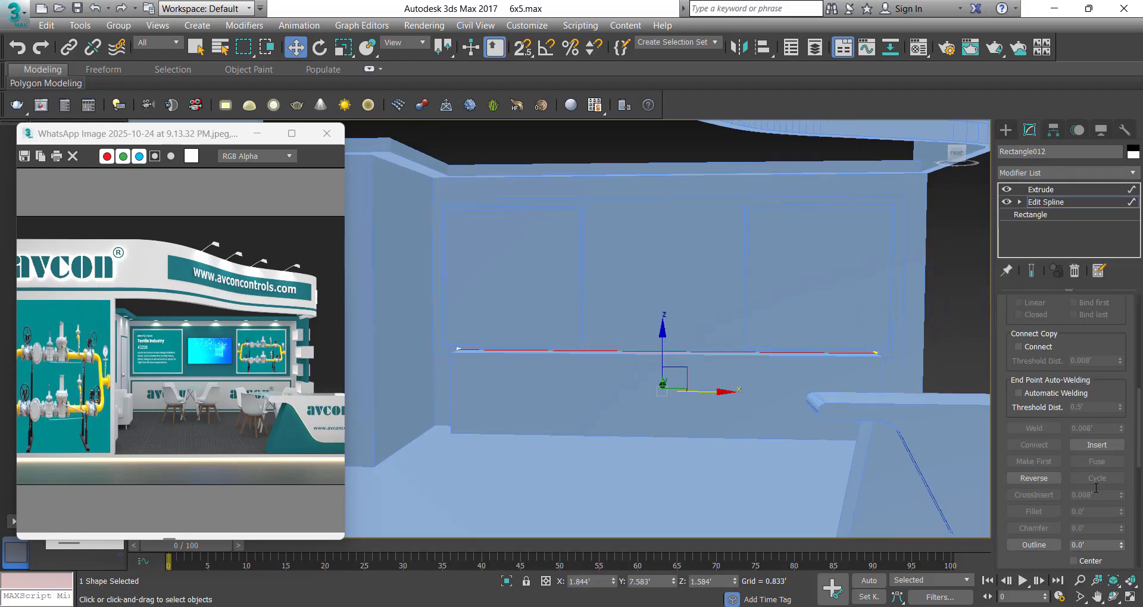
Try to outline the cloned block's rectangular spline by 2 inches and inspect its edges in wireframe
click(1096, 491)
text(2)
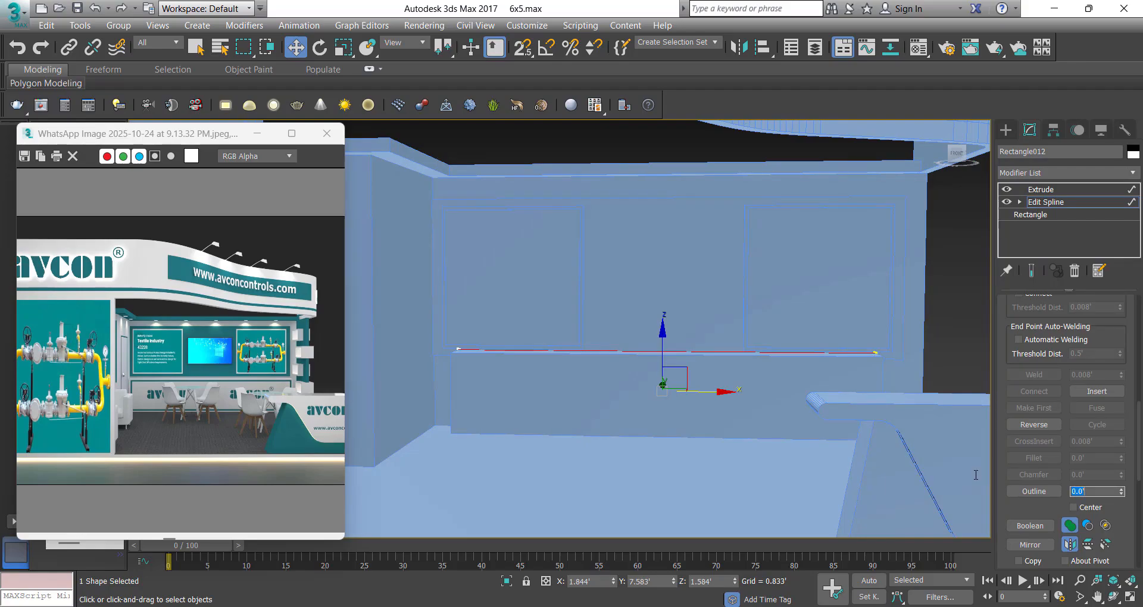
scroll(873, 350, up, 4)
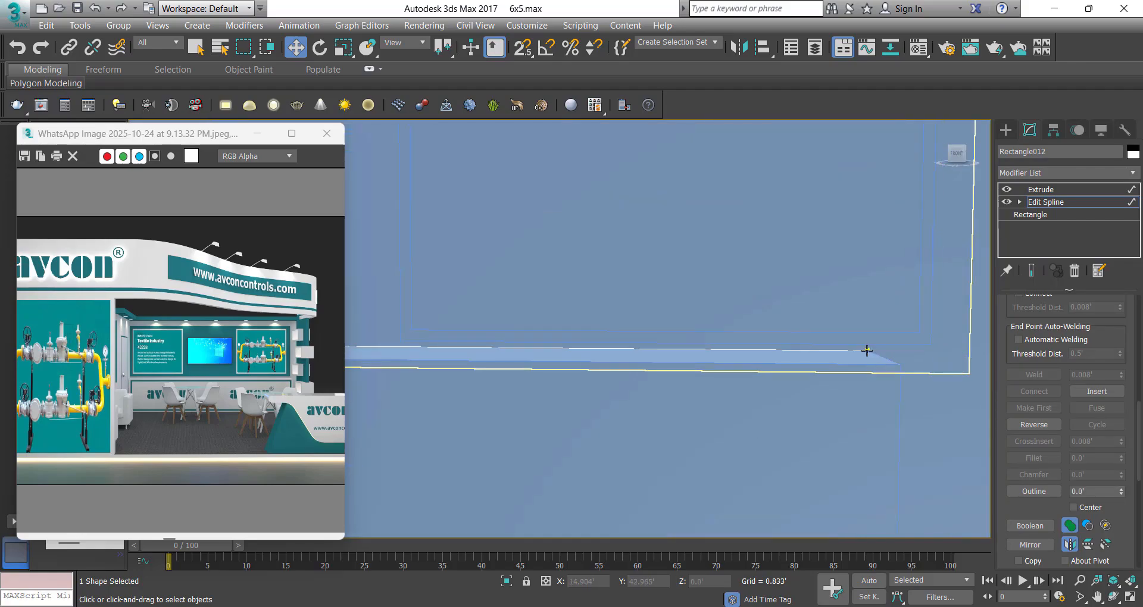
scroll(742, 313, down, 4)
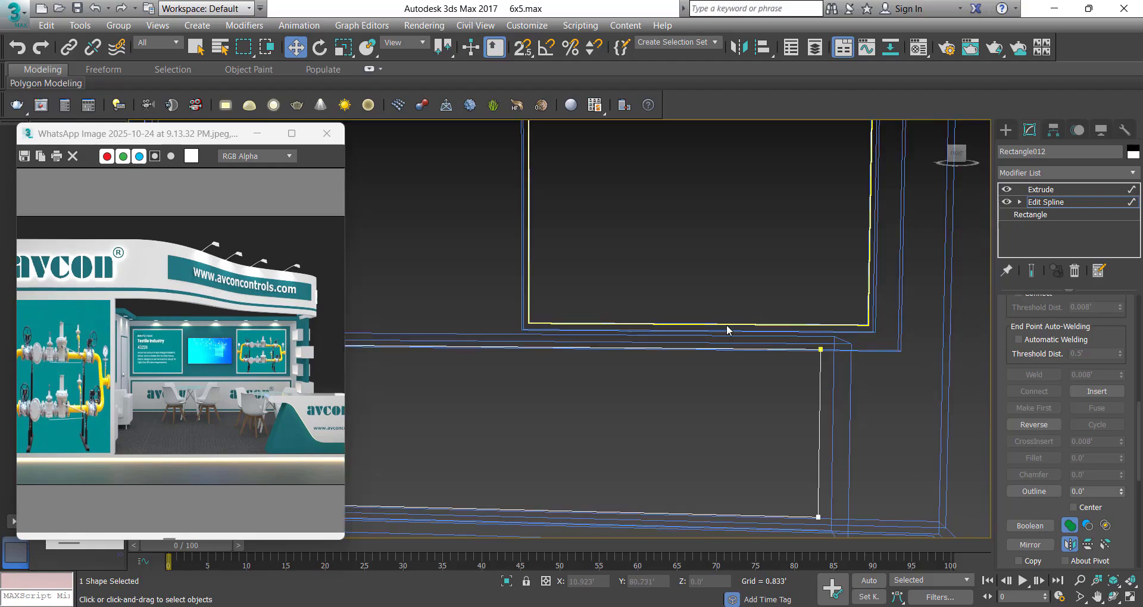
click(764, 349)
scroll(893, 390, down, 4)
Outline the cloned block's spline by 1 inch, with the offset centred on the original line
click(1086, 508)
click(1097, 490)
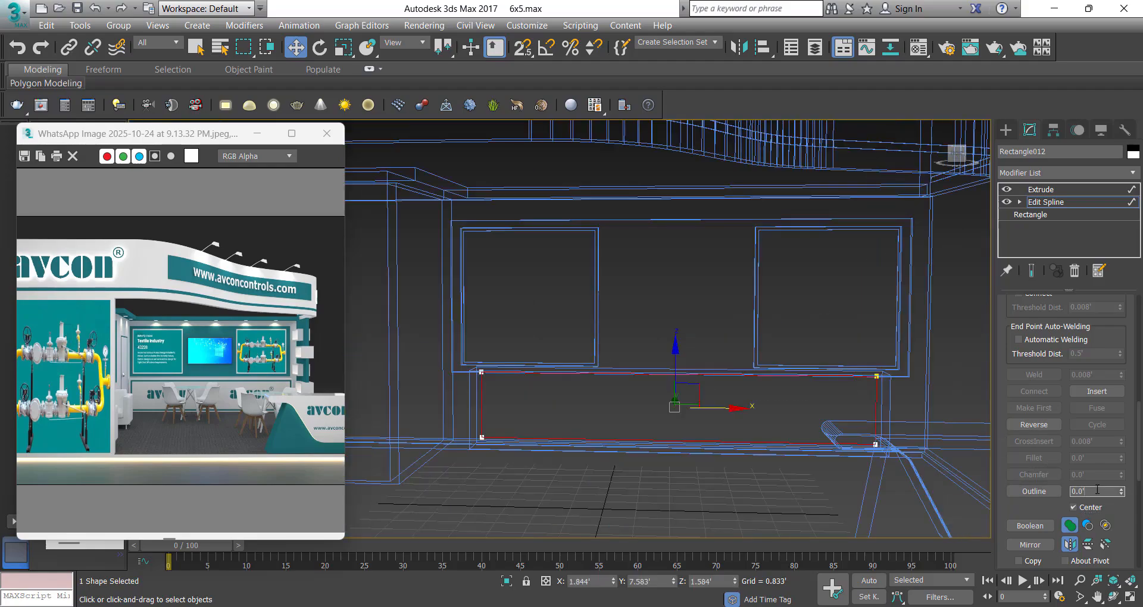
text(1)
key(Return)
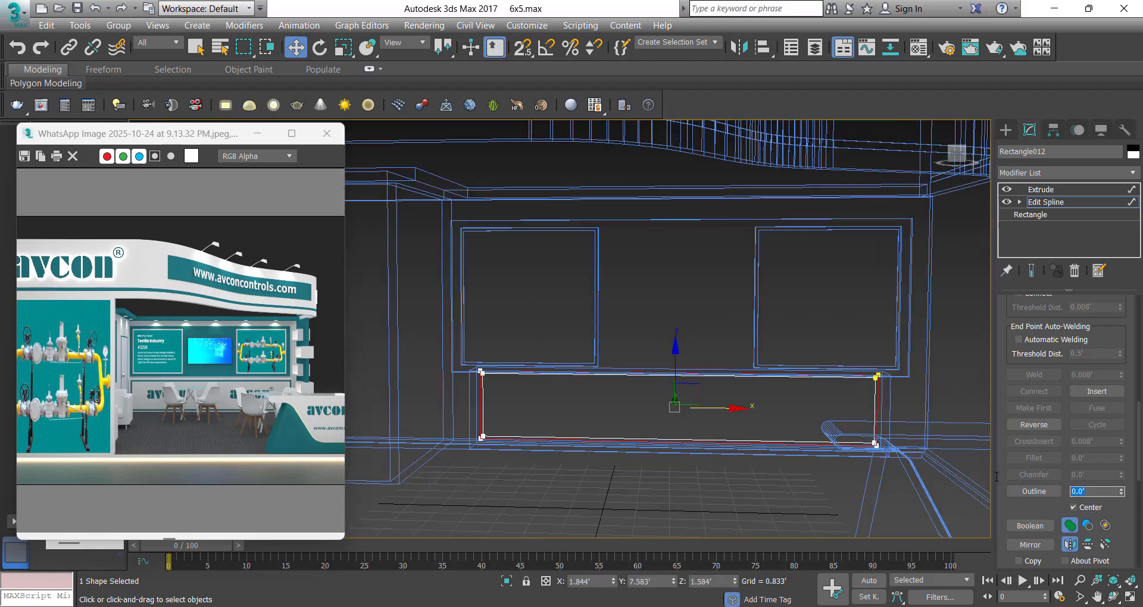
Move the outlined frame to the front face of the low cabinet and set its extrusion amount to 0.016'
click(1025, 189)
key(t)
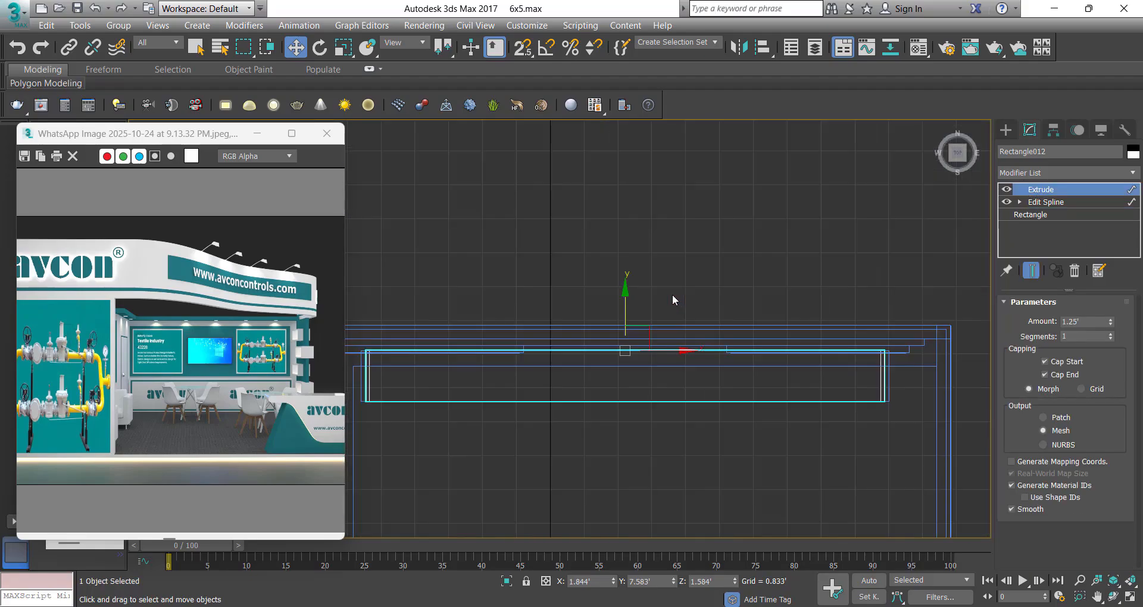
drag(630, 322, 358, 403)
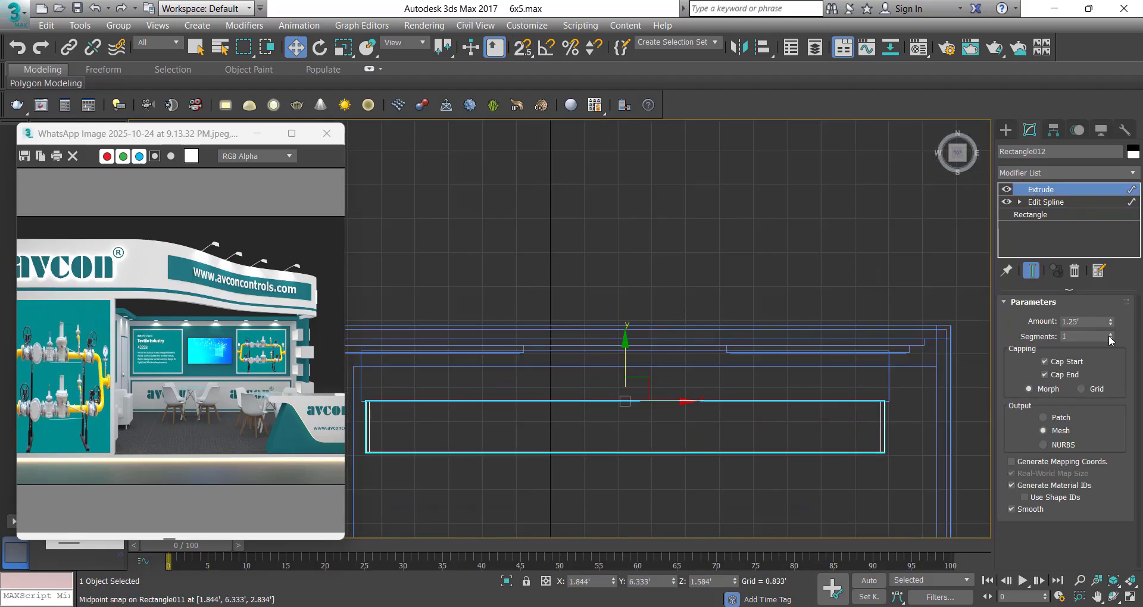
text(0.016)
key(Return)
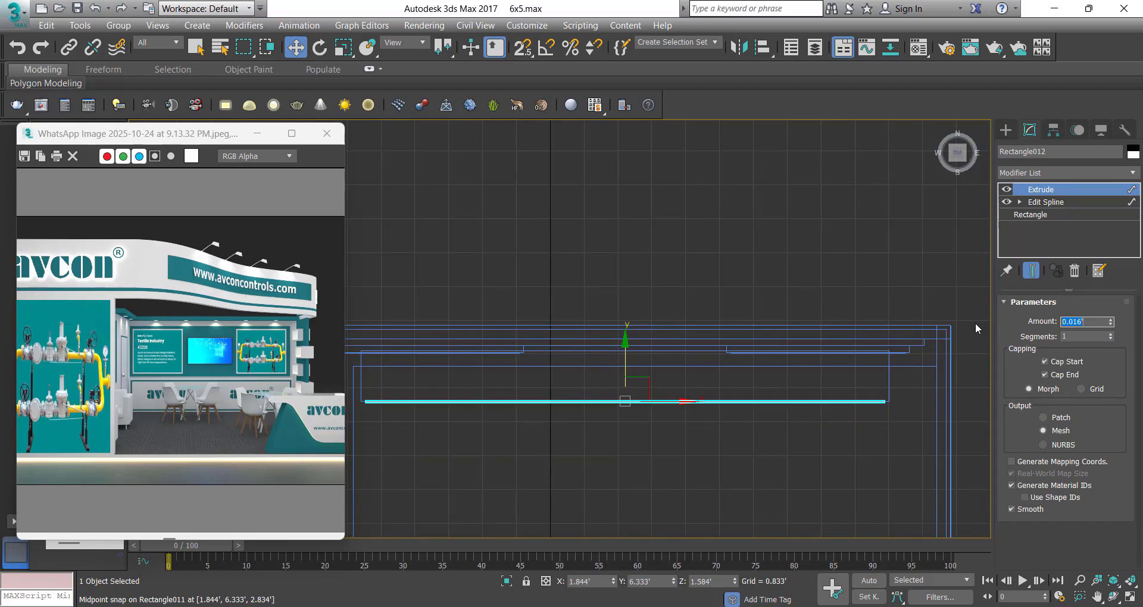
Examine the thin frame on the low cabinet's front face, from the whole stall and close up along its edges
scroll(551, 485, up, 2)
middle_drag(551, 484, 577, 452)
scroll(667, 369, down, 4)
middle_drag(667, 369, 592, 406)
key(p)
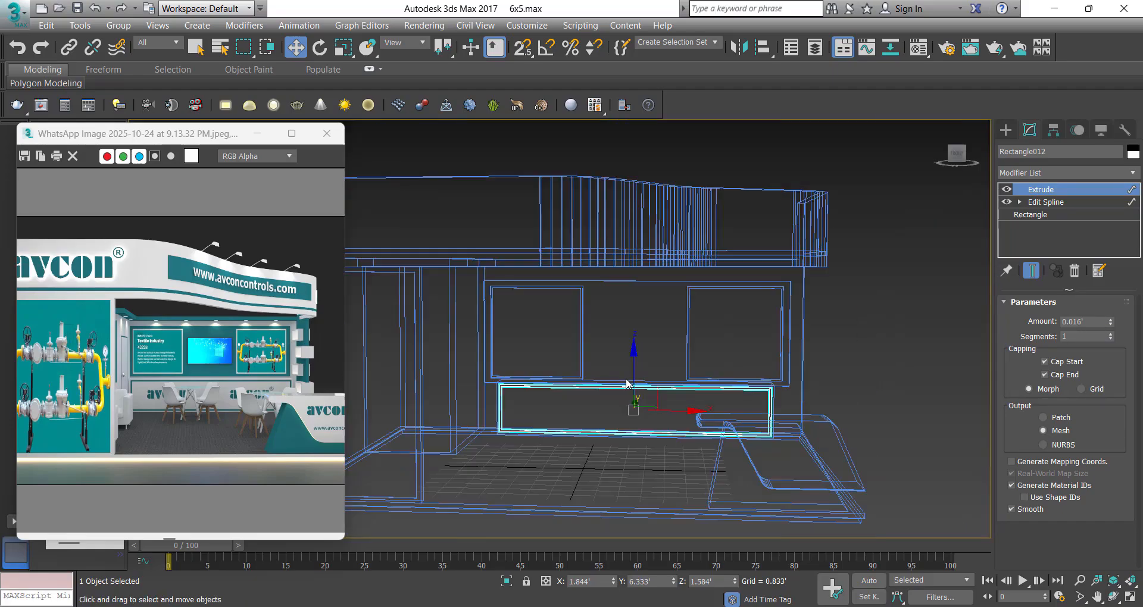
scroll(631, 393, down, 5)
alt+middle_drag(685, 387, 655, 384)
key(F3)
scroll(658, 387, up, 5)
key(alt+z)
mouse_move(613, 423)
alt+middle_down()
mouse_move(586, 443)
mouse_move(545, 447)
alt+middle_up()
scroll(712, 449, up, 4)
scroll(525, 446, down, 4)
scroll(525, 446, up, 3)
key(w)
drag(426, 458, 425, 457)
scroll(480, 362, down, 4)
alt+middle_drag(480, 362, 497, 384)
key(alt+z)
scroll(526, 299, up, 4)
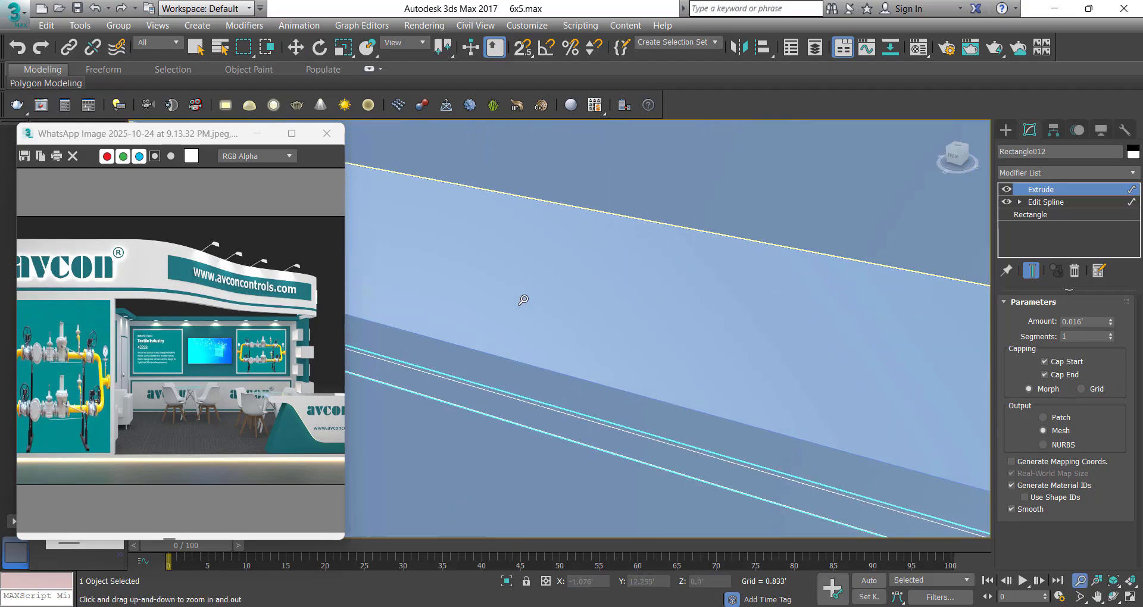
scroll(450, 356, up, 2)
scroll(434, 395, up, 4)
key(w)
drag(510, 334, 508, 327)
Clear the selection, view the whole stall from its open side and examine the wall-mounted display boxes in the reference image
scroll(479, 358, down, 7)
scroll(480, 358, down, 4)
alt+middle_drag(480, 359, 564, 381)
key(alt+z)
key(w)
click(564, 400)
middle_drag(628, 361, 652, 385)
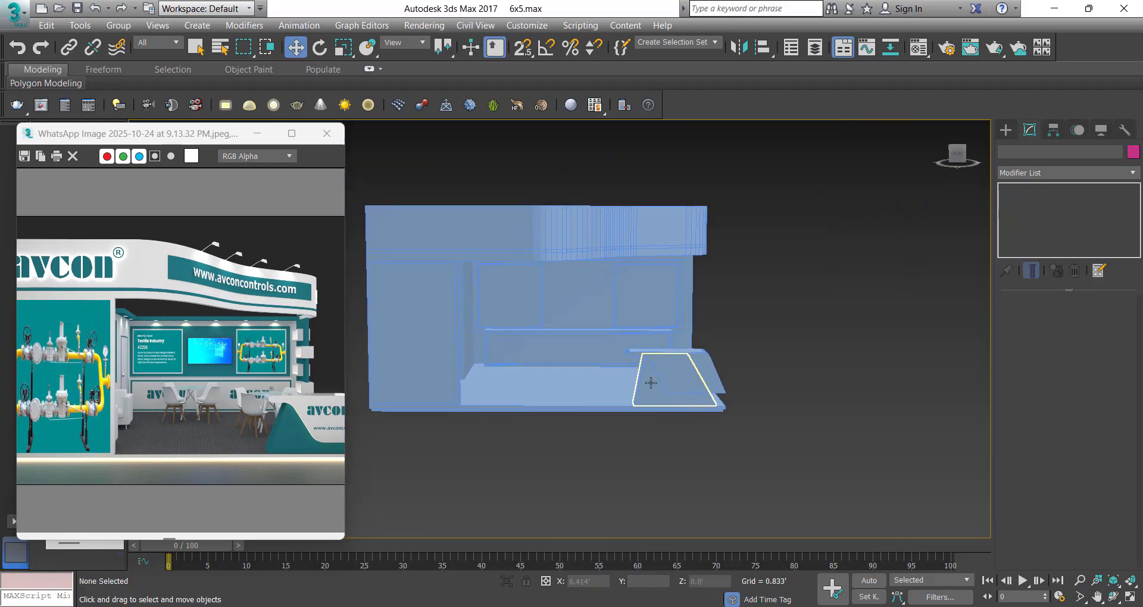
alt+middle_drag(712, 334, 626, 381)
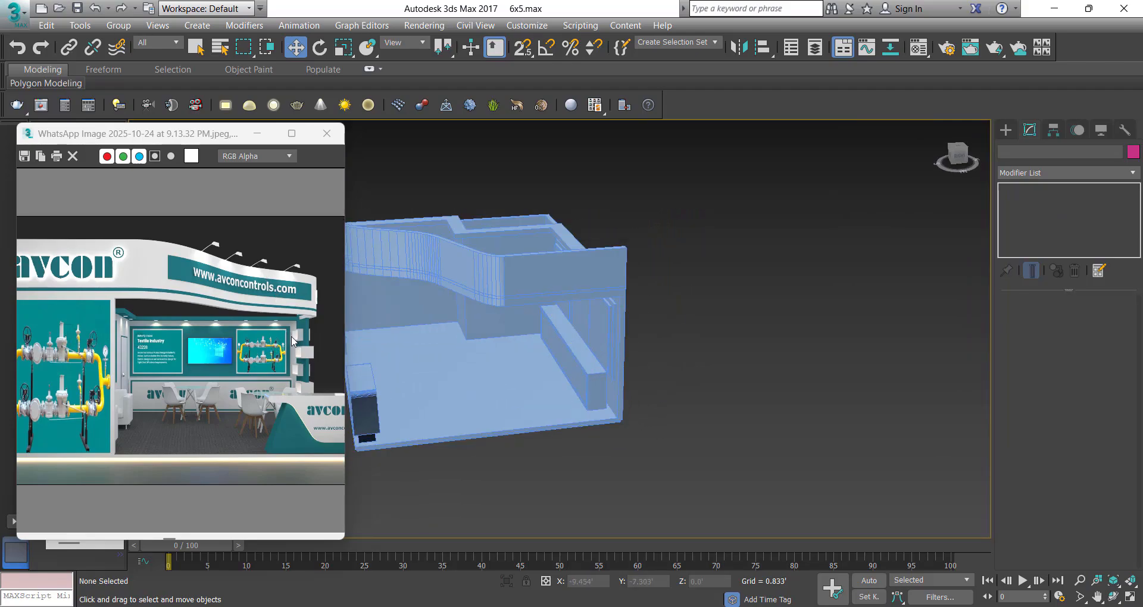
scroll(293, 339, up, 1)
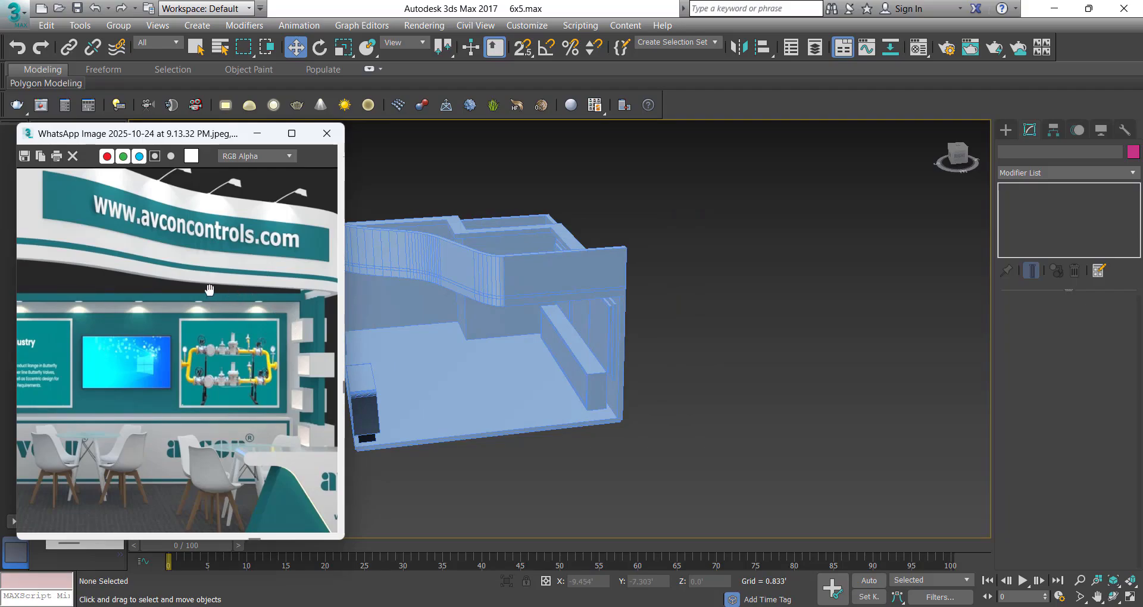
drag(209, 290, 125, 255)
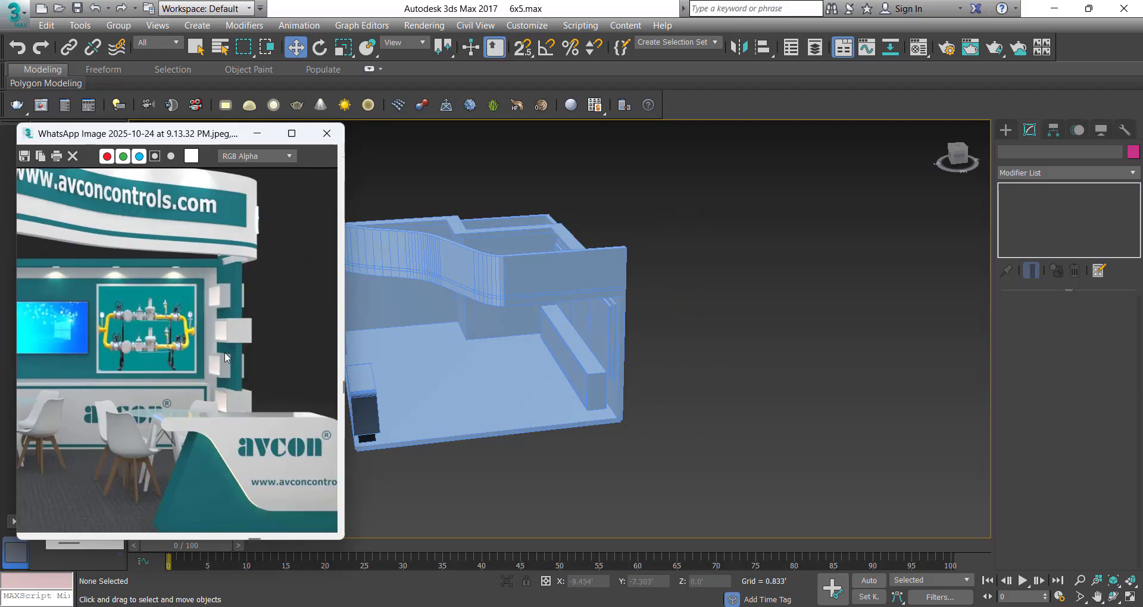
Isolate the curved fascia, the floor slabs and the stall wall so that only these four objects are displayed
click(516, 296)
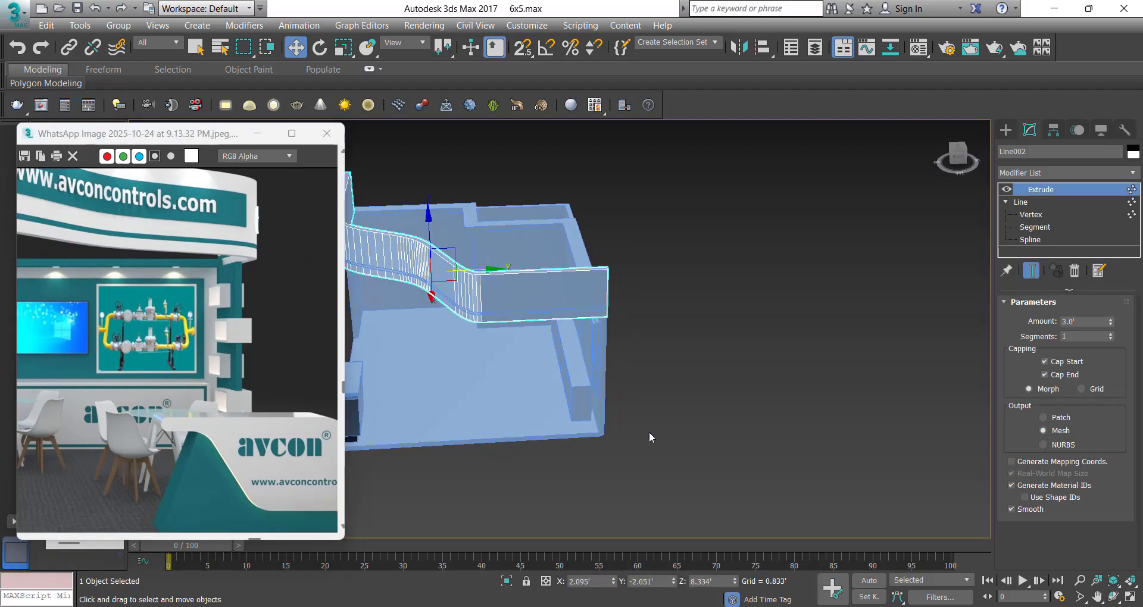
drag(672, 470, 544, 414)
drag(474, 382, 471, 381)
key(alt+q)
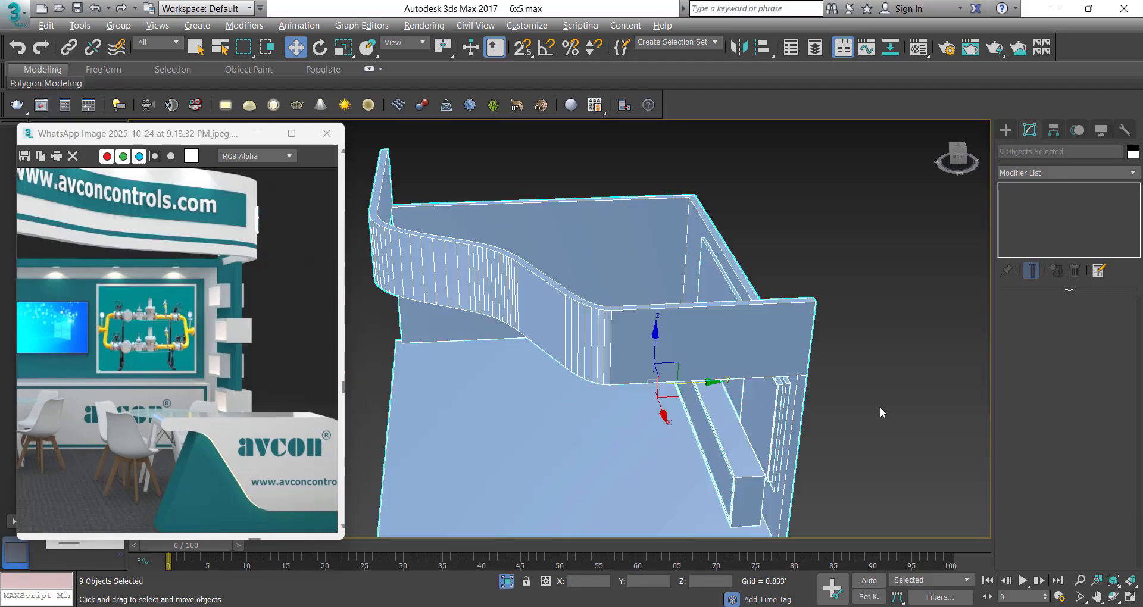
click(879, 410)
middle_drag(767, 444, 766, 310)
drag(864, 489, 771, 414)
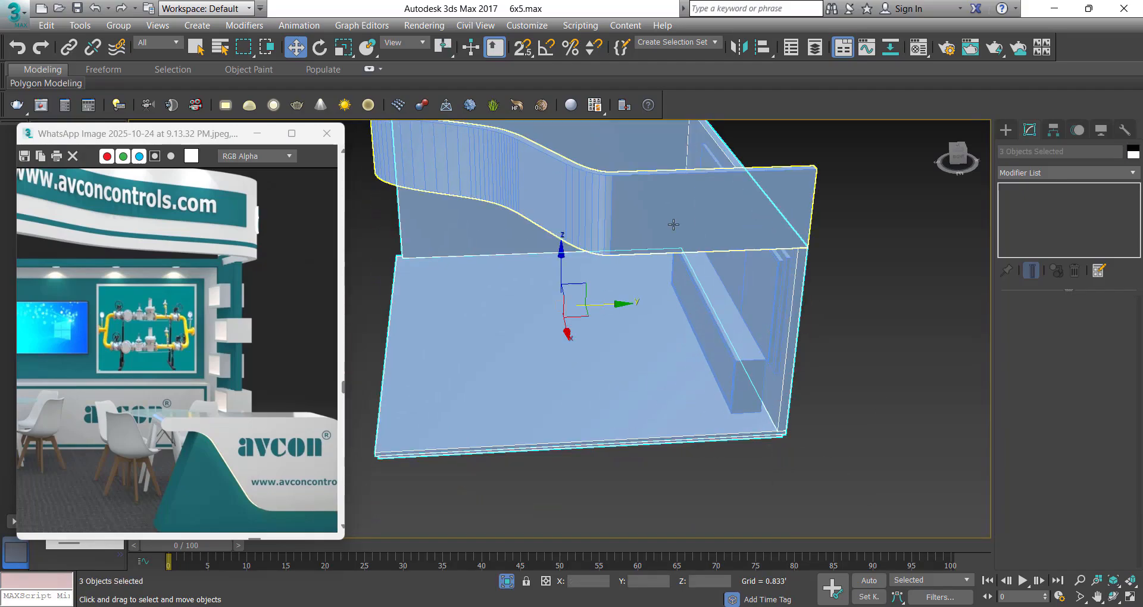
ctrl+click(673, 222)
key(alt+q)
Look over the isolated structure in front and side views, ending with the right view in wireframe
alt+middle_drag(746, 396, 760, 406)
key(f)
key(z)
scroll(730, 377, down, 4)
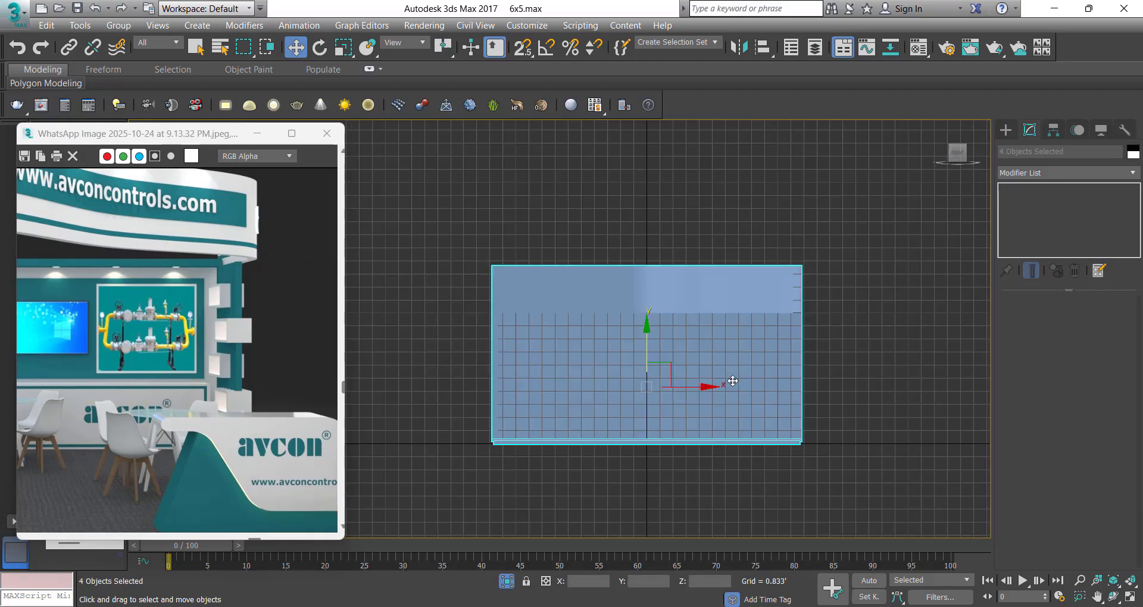
scroll(740, 373, up, 6)
click(806, 302)
scroll(715, 322, down, 4)
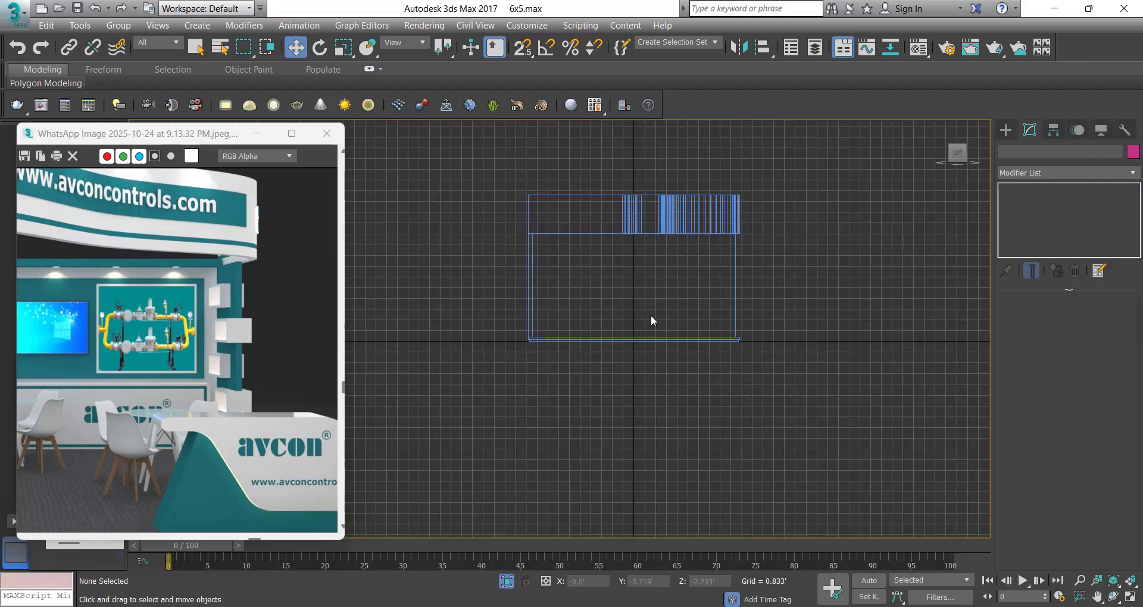
scroll(642, 271, up, 2)
middle_drag(639, 270, 638, 308)
key(v)
click(659, 380)
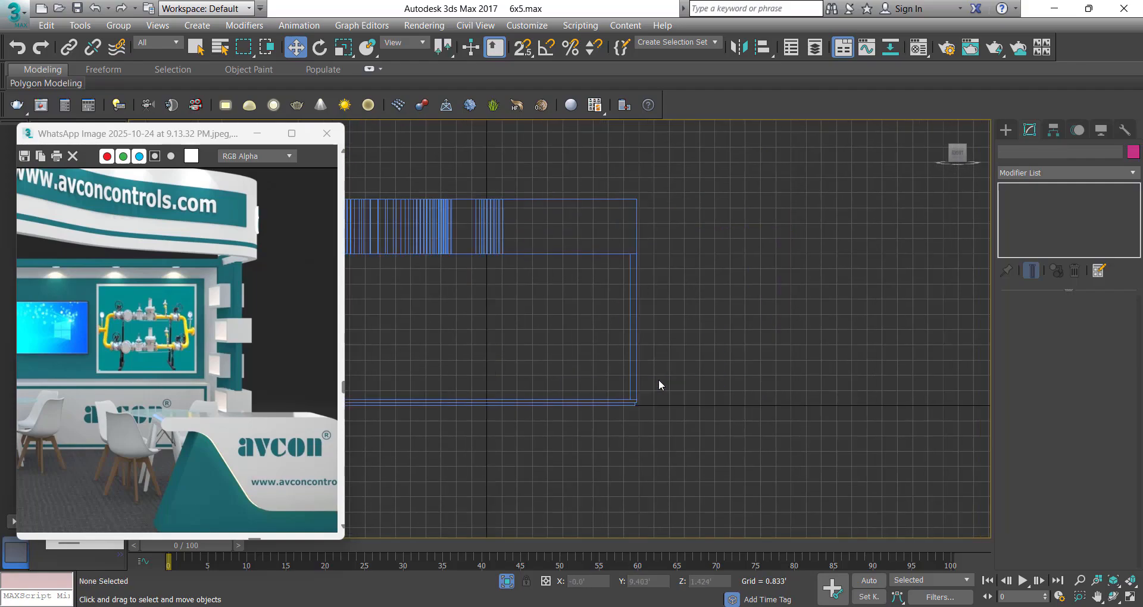
scroll(658, 375, down, 4)
mouse_move(655, 348)
middle_down()
mouse_move(691, 327)
mouse_move(697, 300)
mouse_move(647, 283)
middle_up()
scroll(661, 312, up, 6)
key(F3)
key(F3)
Draw a rectangle on the upper rear part of the side elevation and set its length to 1.25' and width to 3'
ctrl+right_click(666, 295)
click(691, 215)
scroll(668, 281, up, 2)
drag(620, 271, 742, 317)
right_click(914, 281)
click(1029, 130)
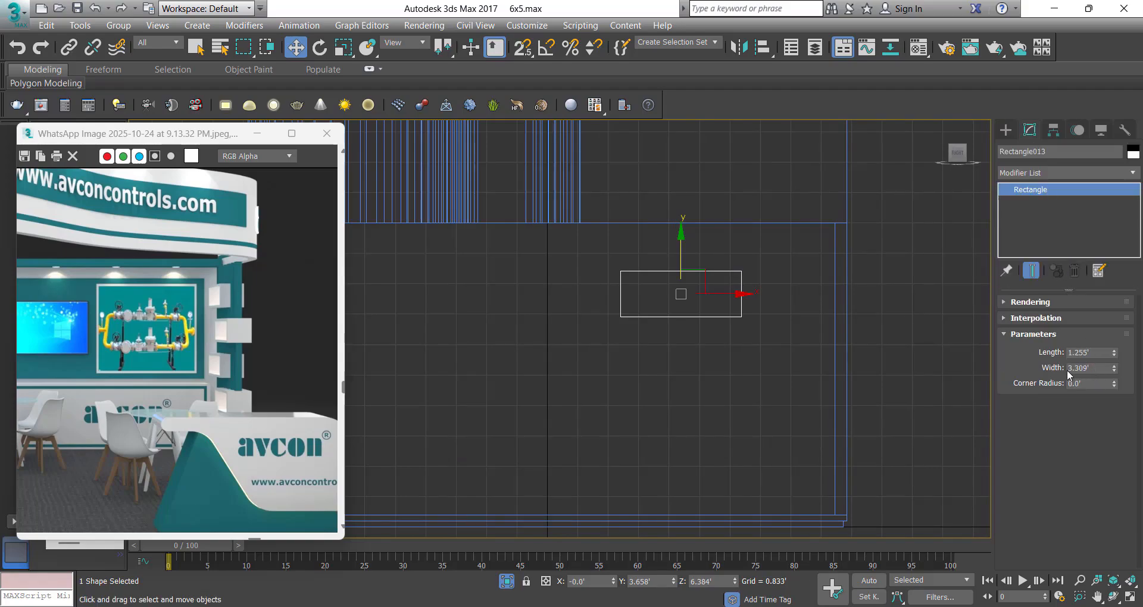
text(3)
key(shift+Tab)
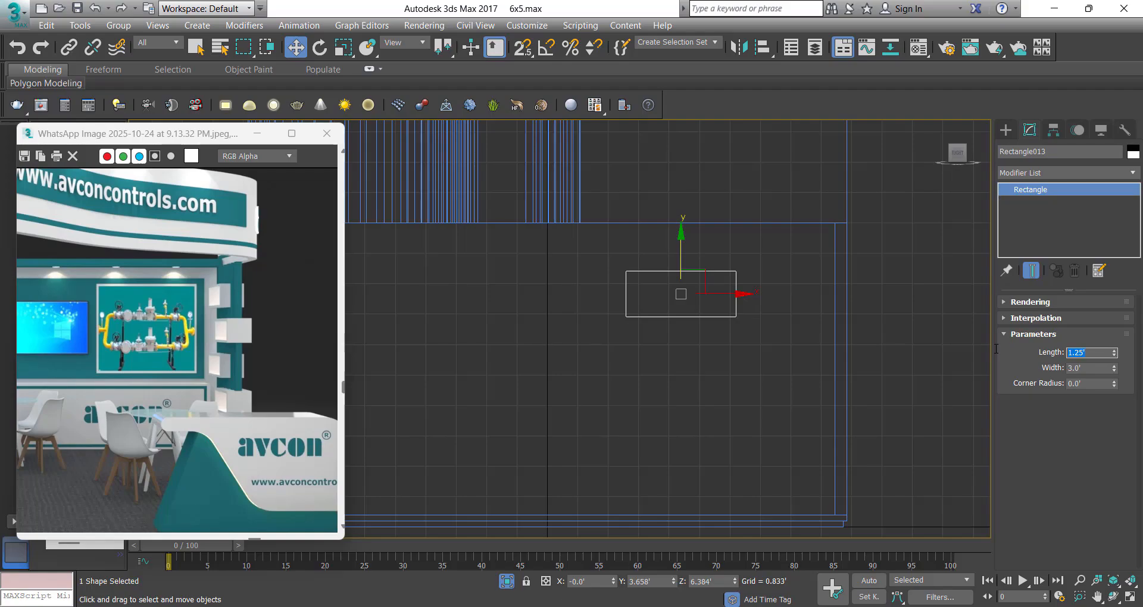
Add an Edit Spline modifier to the new rectangle and outline its spline inward by 2 inches
click(1064, 173)
click(1033, 235)
scroll(1134, 340, down, 5)
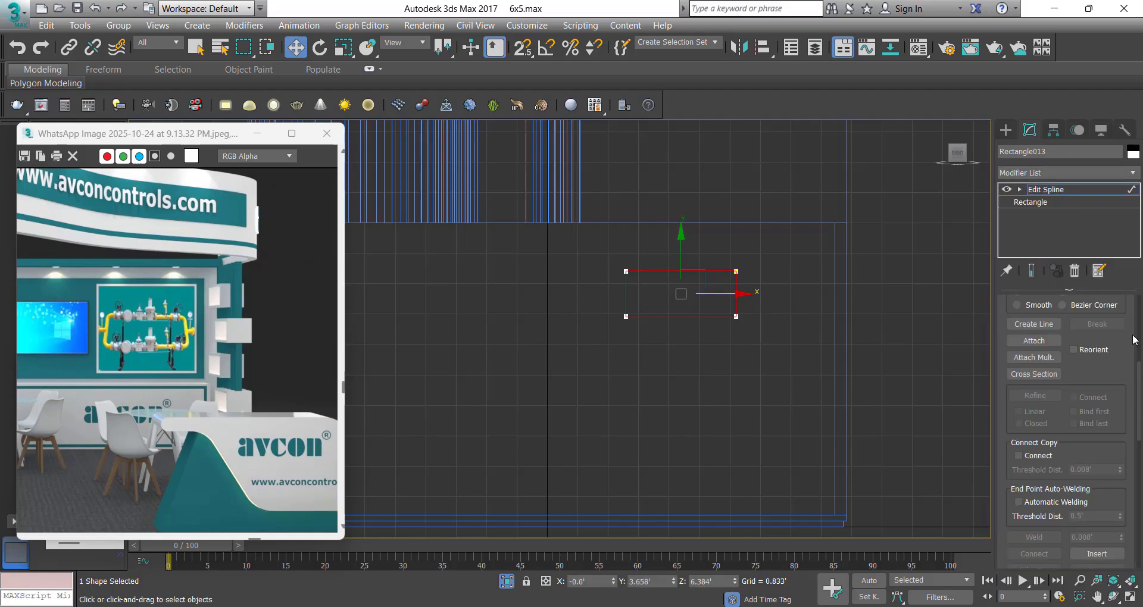
scroll(1096, 513, down, 5)
click(1087, 473)
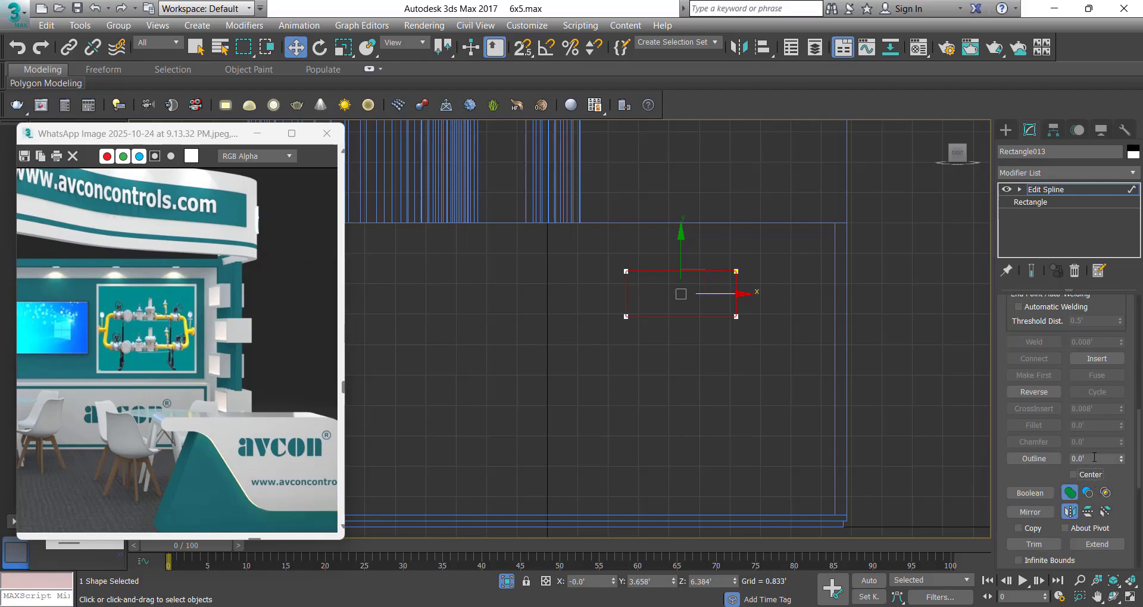
text(2)
key(Return)
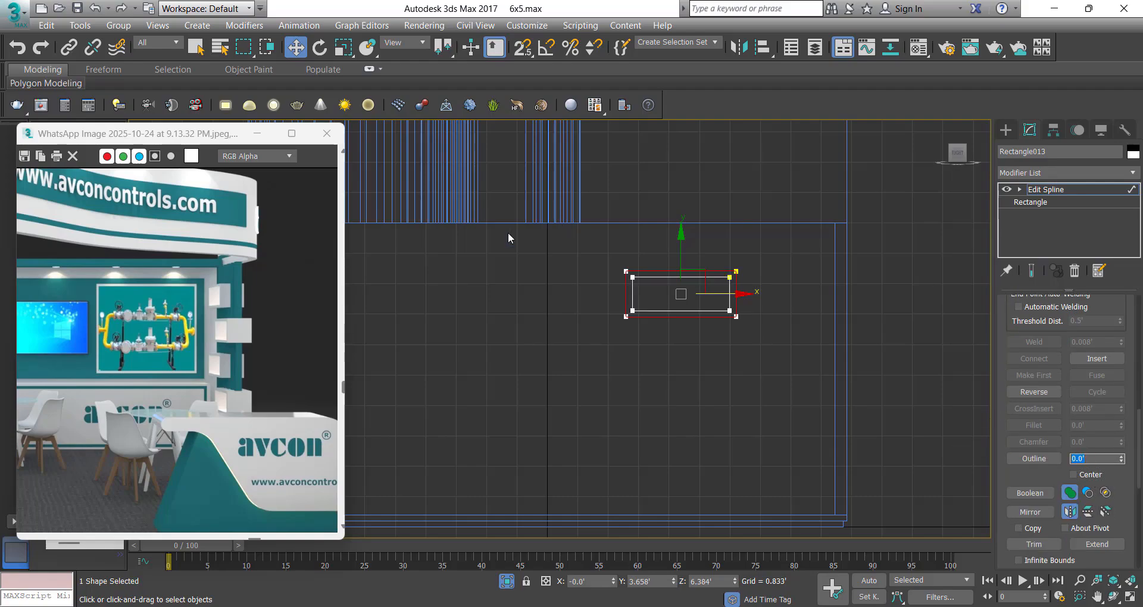
Undo the 2-inch outline and outline the rectangle again with a thinner border
middle_drag(649, 252, 638, 270)
key(ctrl+z)
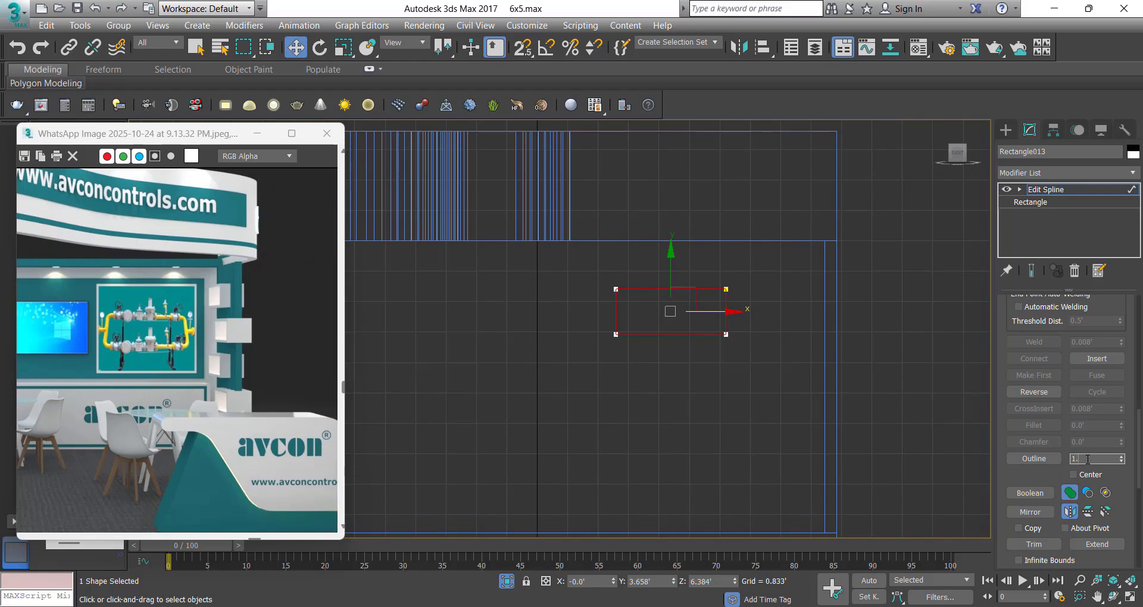
key(Return)
Extrude the outlined rectangle by 1' into a hollow display box
click(1066, 172)
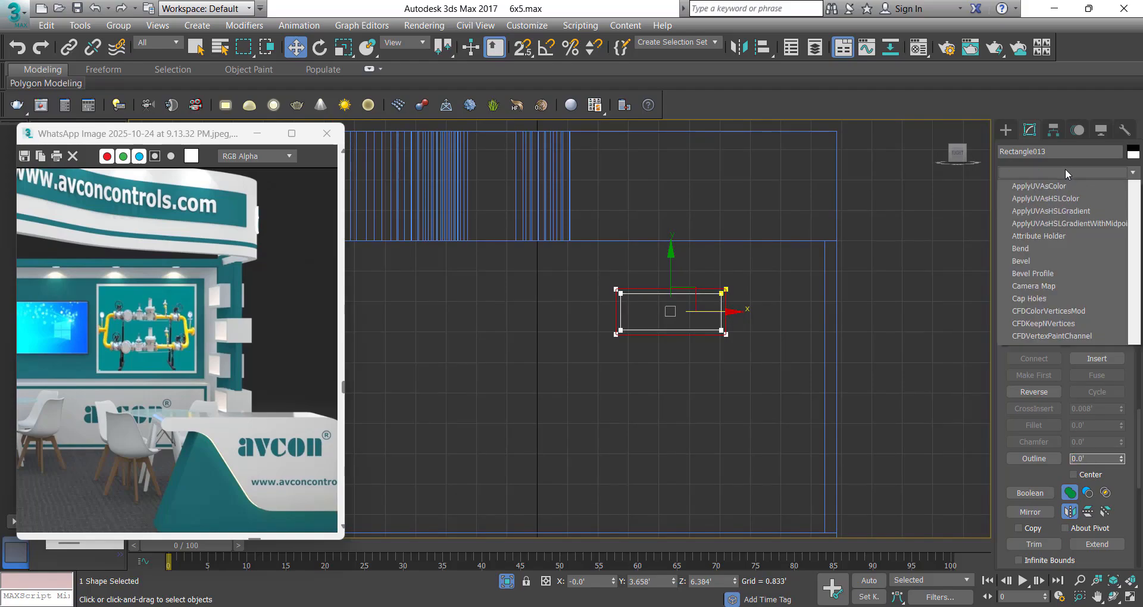
click(1055, 183)
key(t)
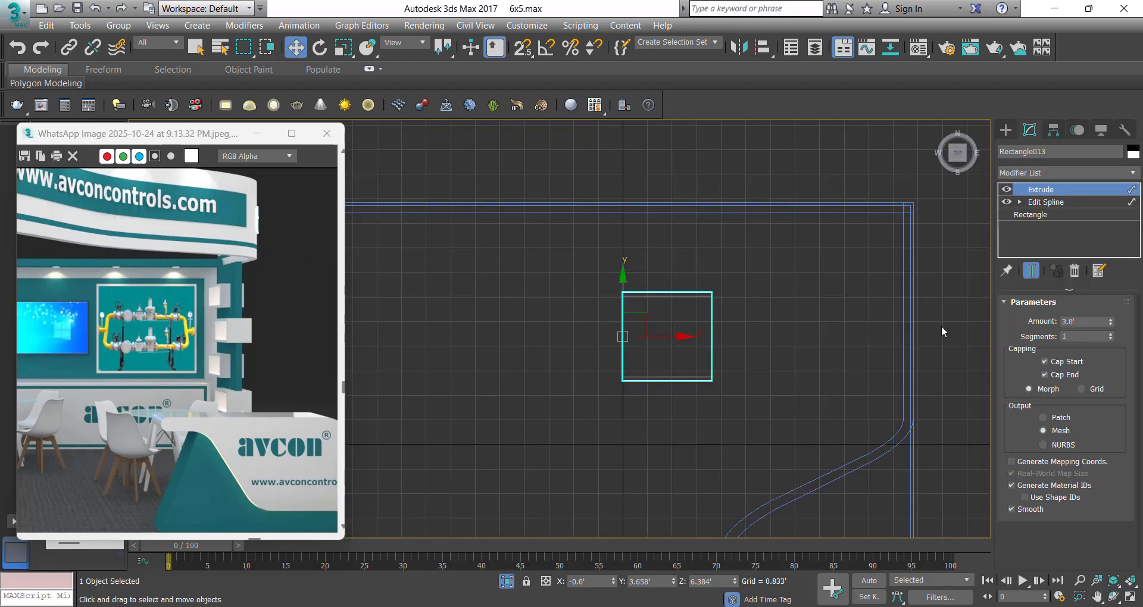
double_click(1084, 322)
text(1)
key(Return)
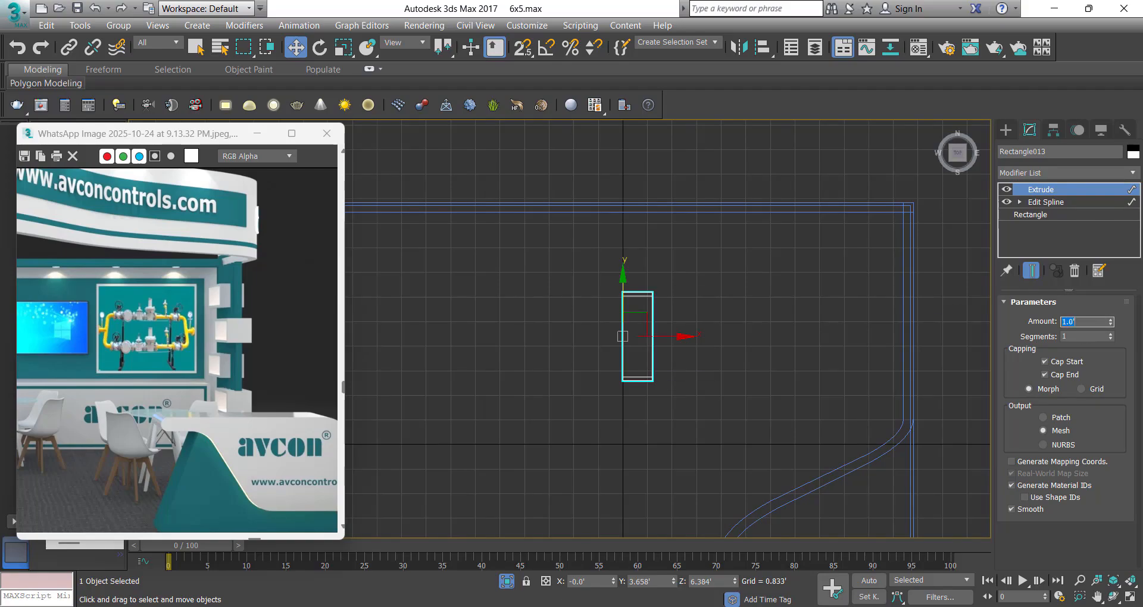
Move the hollow box across to the side wall and snap it flush with the wall's outer face
drag(682, 336, 940, 338)
scroll(906, 378, up, 4)
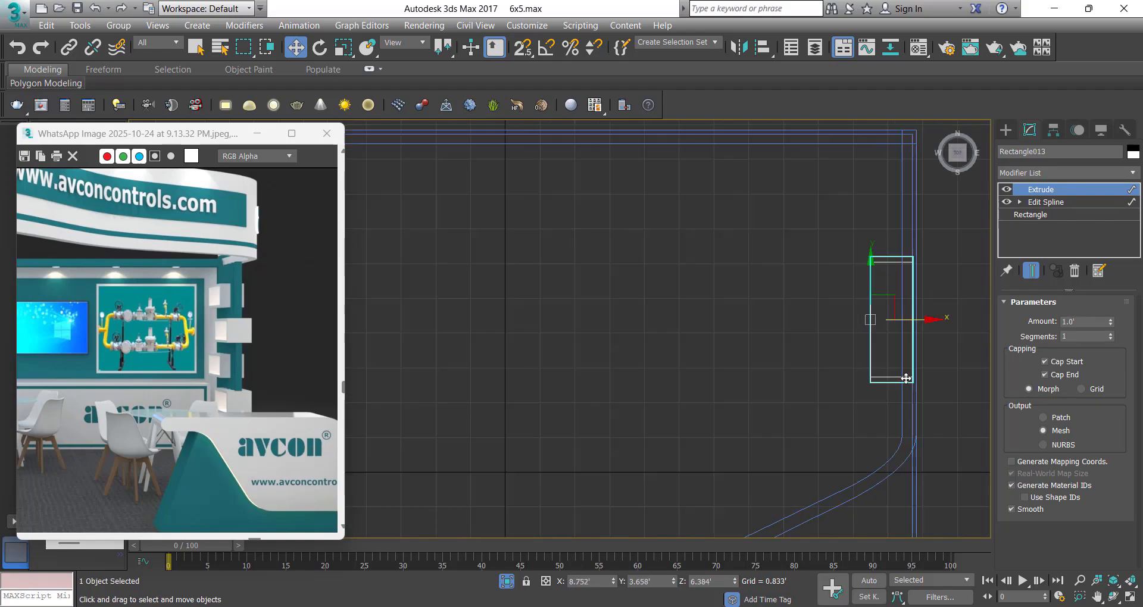
key(s)
drag(921, 391, 865, 148)
scroll(814, 396, down, 2)
scroll(852, 238, down, 1)
scroll(855, 251, down, 2)
key(f)
scroll(794, 360, up, 8)
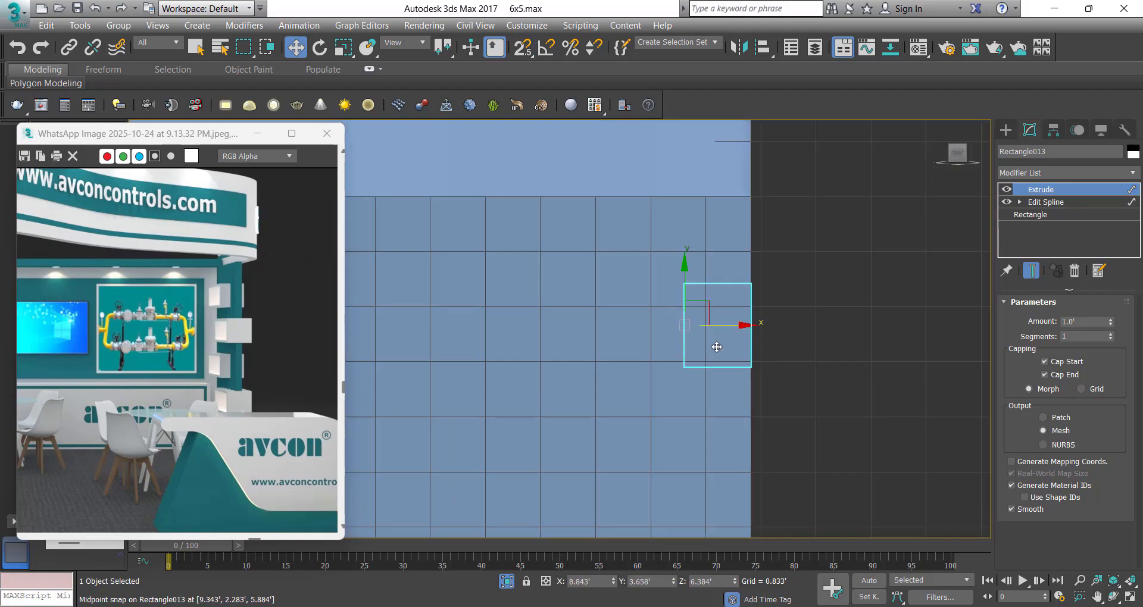
middle_drag(715, 347, 729, 325)
Clone the side-wall display box as one instance, offset diagonally below the first in the wireframe side view
key(s)
key(v)
click(770, 366)
scroll(768, 364, down, 8)
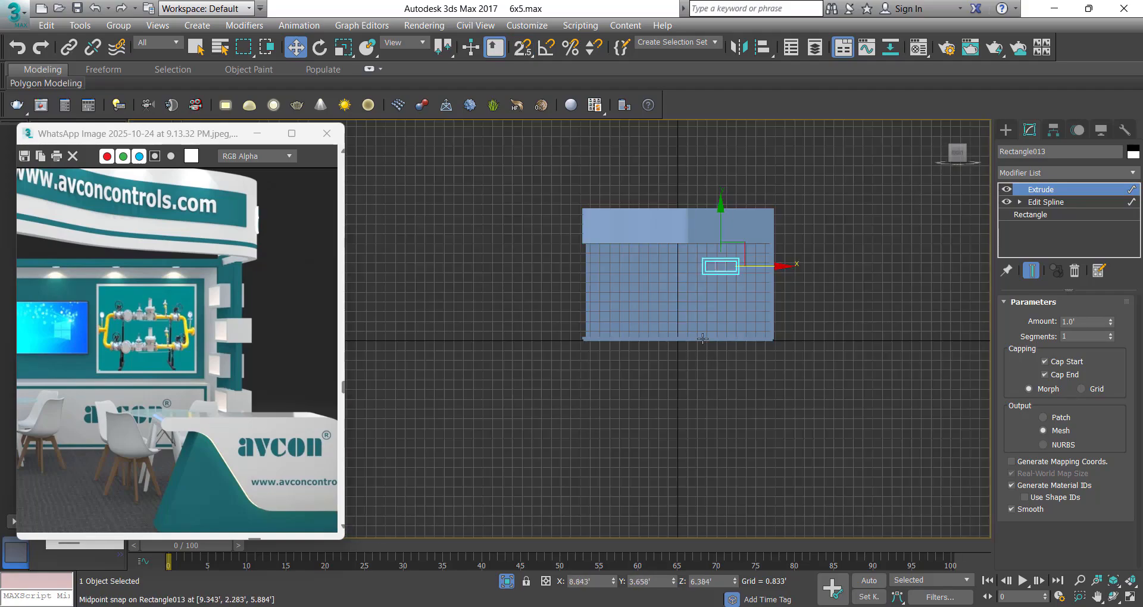
key(F3)
scroll(739, 269, up, 3)
mouse_move(709, 245)
mouse_down()
mouse_move(728, 246)
mouse_move(760, 288)
mouse_up()
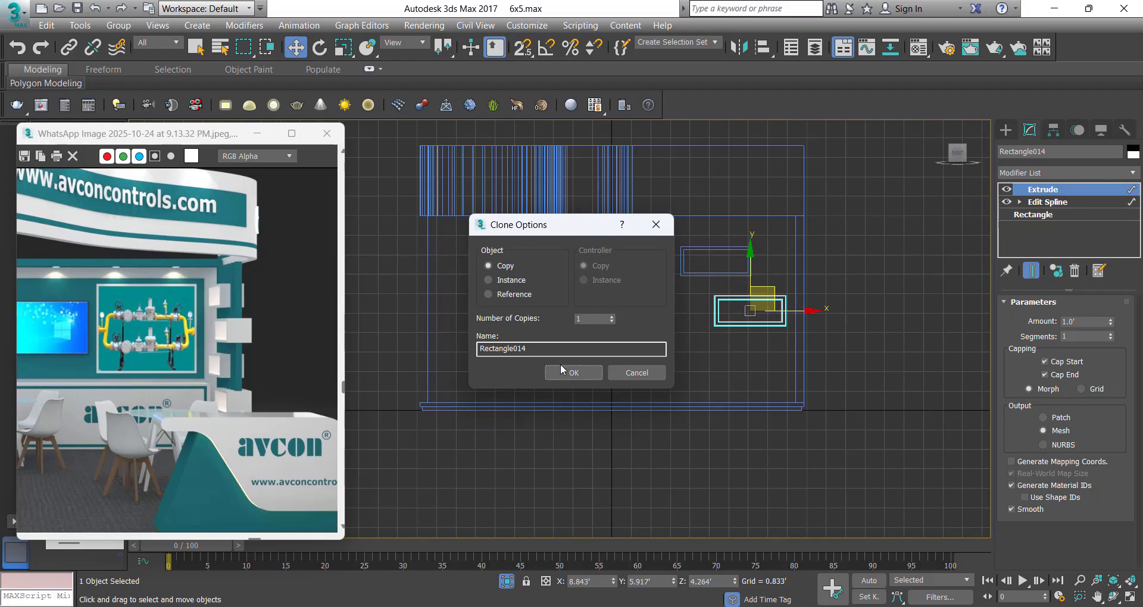
click(501, 280)
click(574, 372)
ctrl+click(736, 254)
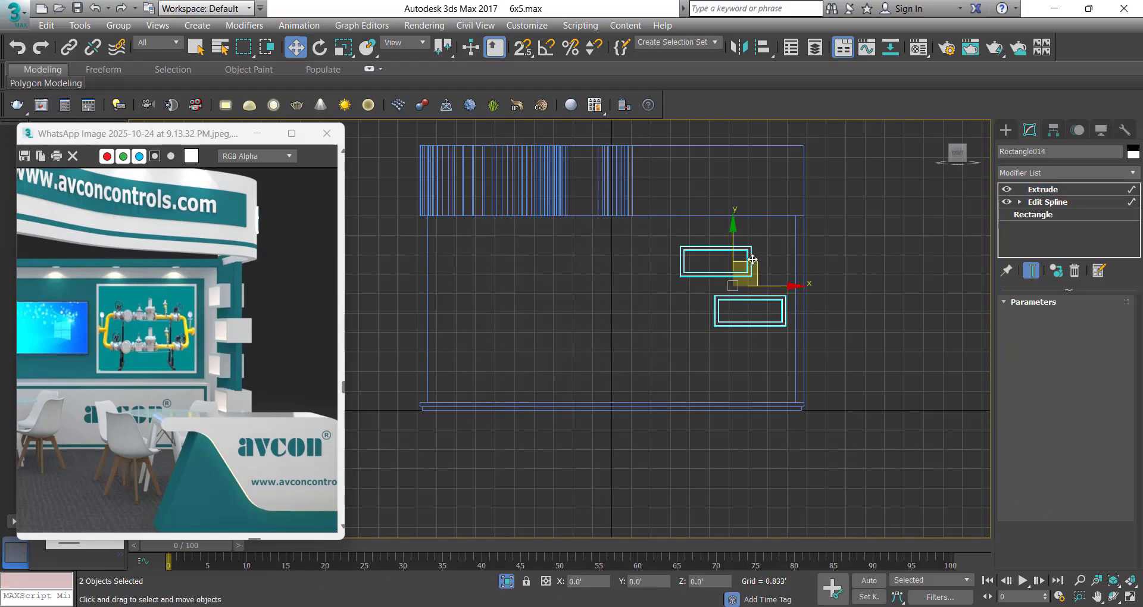
shift+drag(736, 254, 716, 361)
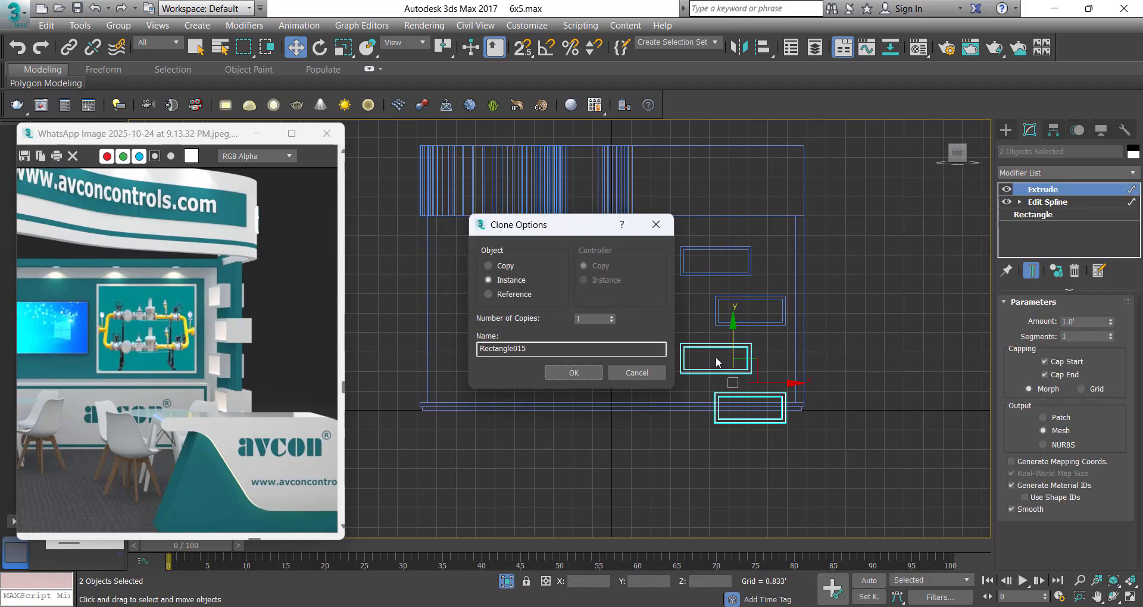
click(654, 376)
Move the second display box up about 0.24' toward the box above it
scroll(741, 320, up, 3)
click(752, 332)
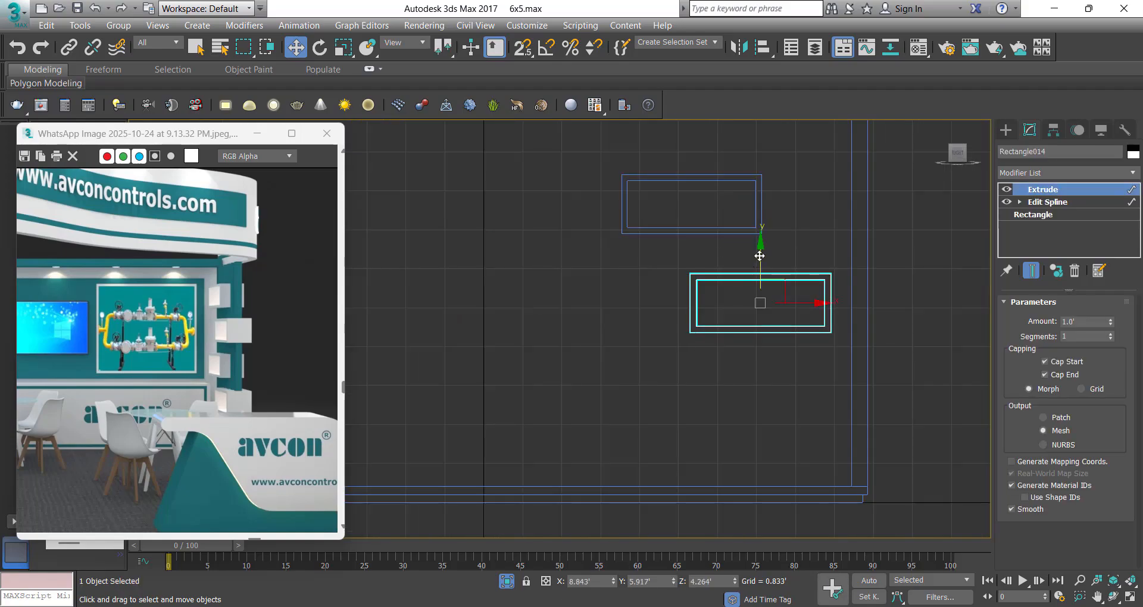
mouse_move(760, 257)
mouse_down()
mouse_move(766, 240)
mouse_move(764, 255)
mouse_up()
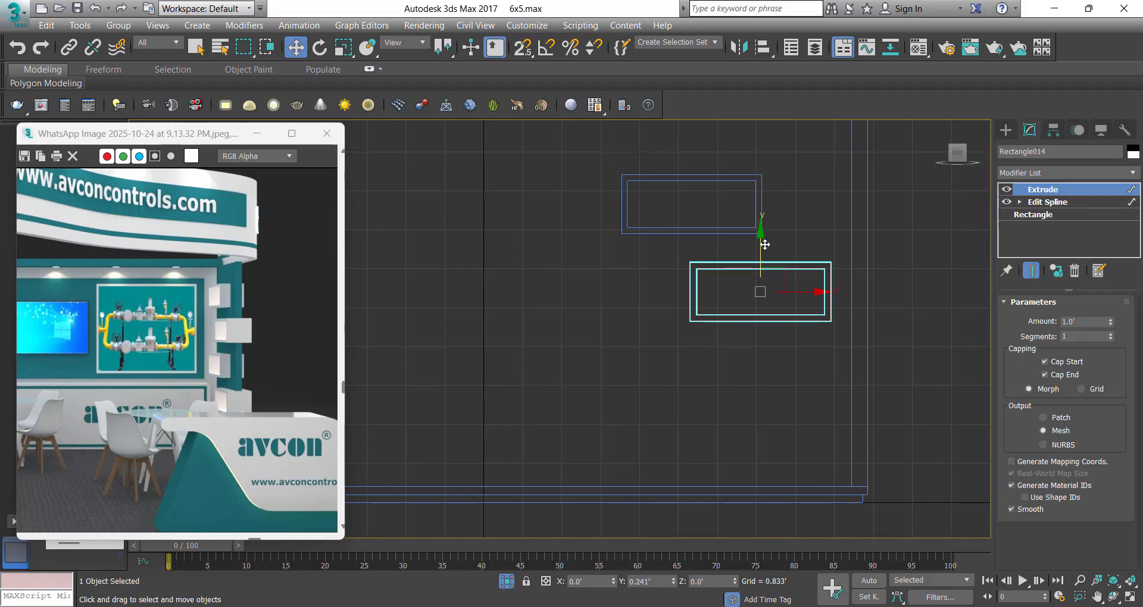
Clone the two staggered display boxes straight down as instances and compare the arrangement with the reference
drag(778, 201, 665, 291)
scroll(710, 272, down, 3)
drag(721, 226, 713, 302)
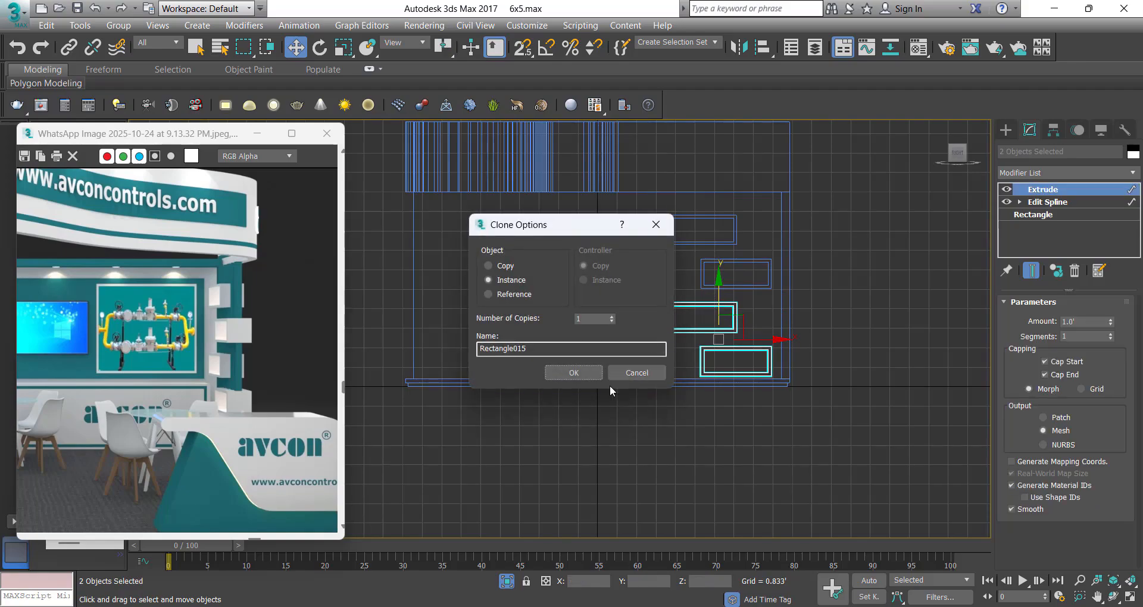
click(574, 373)
scroll(732, 321, down, 3)
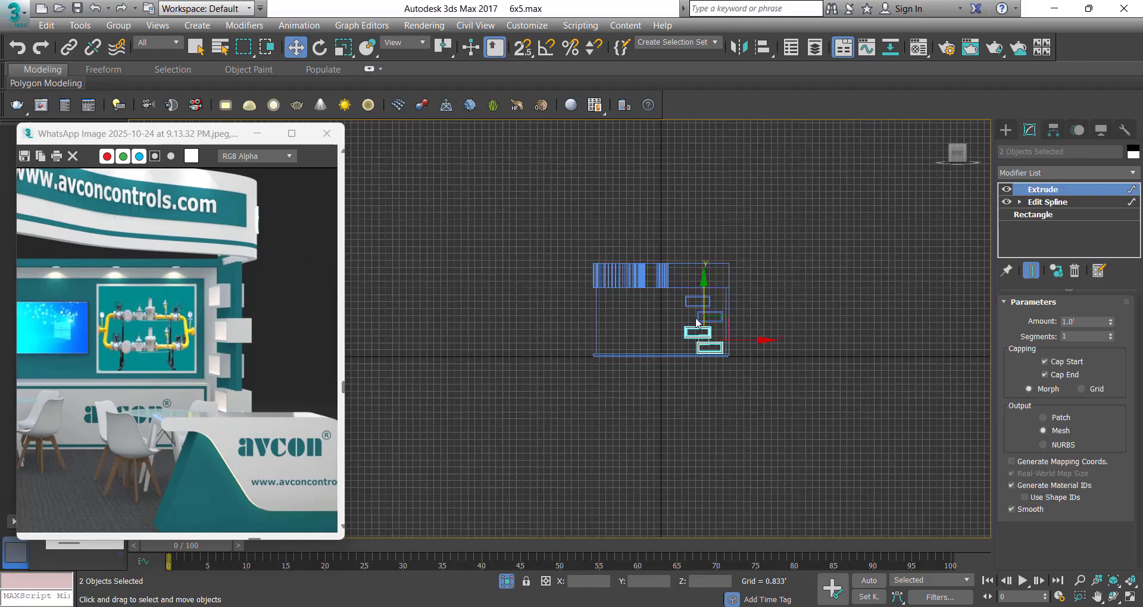
scroll(743, 281, up, 3)
click(777, 248)
scroll(663, 319, down, 5)
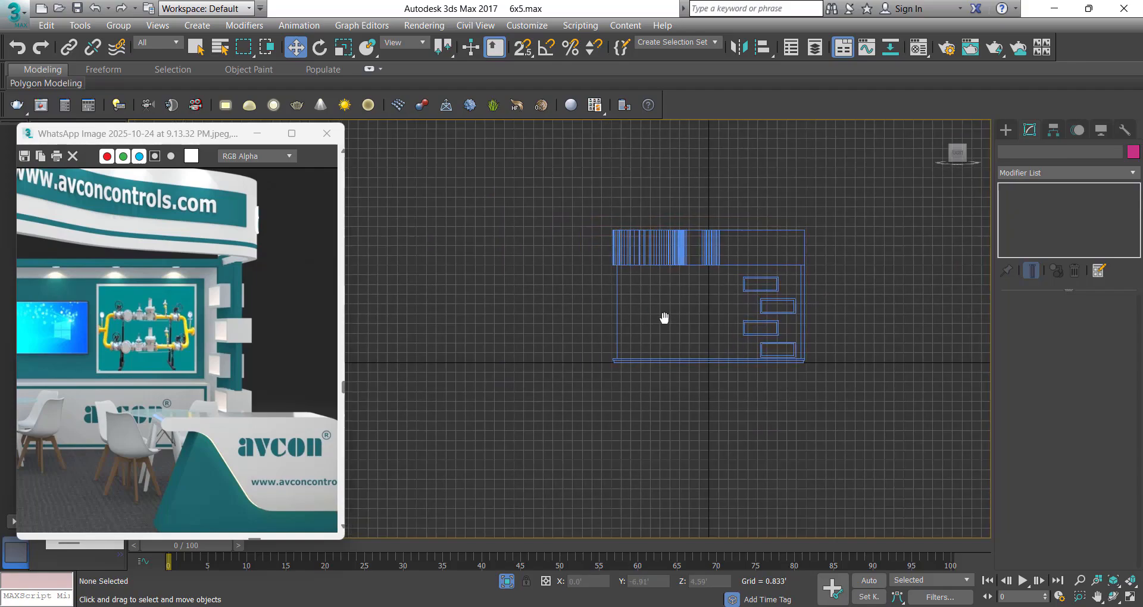
scroll(85, 272, down, 3)
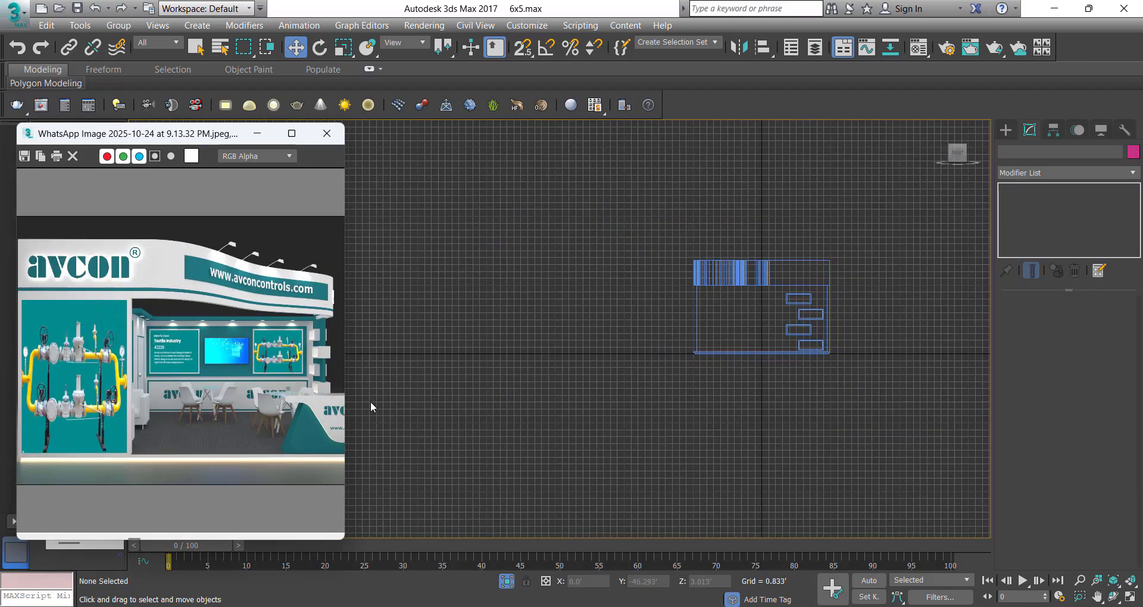
Raise the second display box slightly closer to the first and delete the two boxes below them
scroll(809, 319, up, 4)
scroll(803, 323, up, 2)
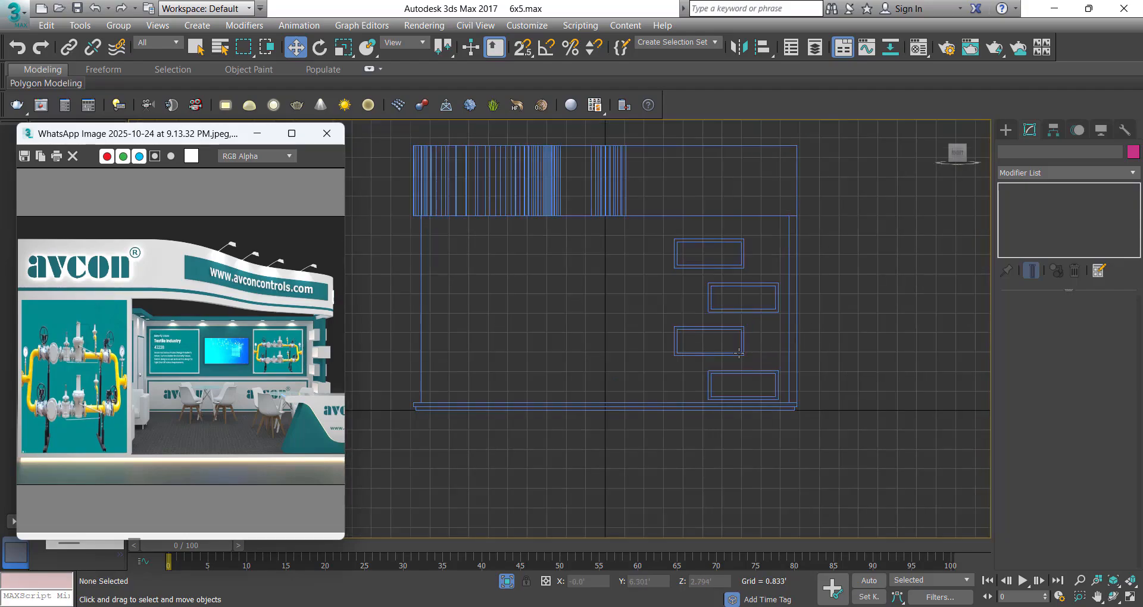
scroll(754, 303, up, 2)
scroll(754, 302, up, 2)
click(748, 322)
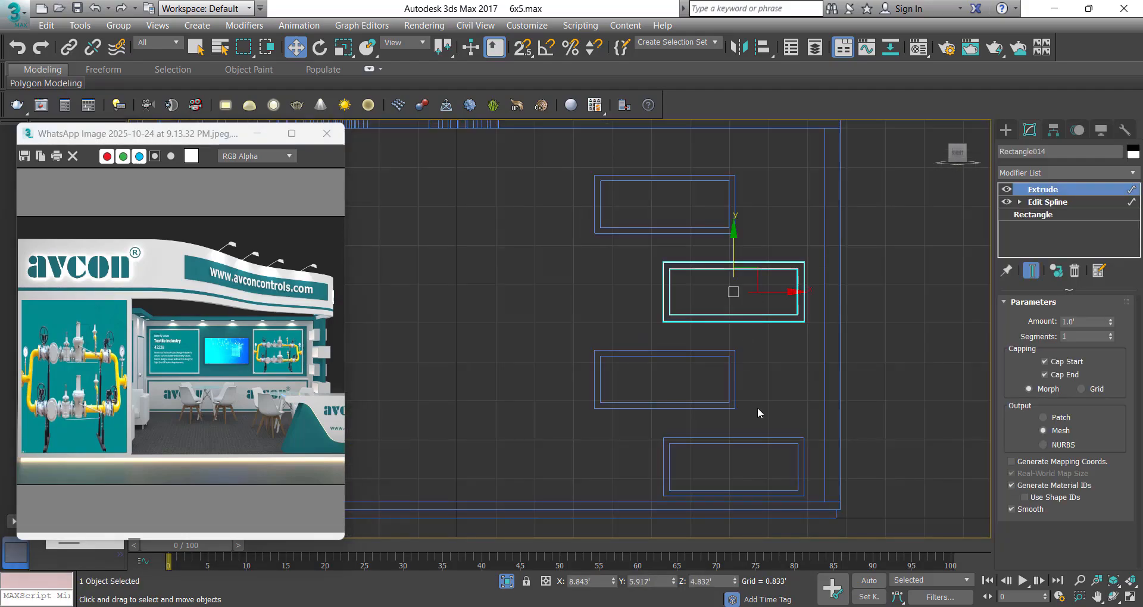
drag(736, 261, 735, 252)
drag(766, 332, 673, 462)
key(Delete)
Clone the two remaining display boxes straight down as instances to form a staggered column of four
drag(720, 383, 620, 223)
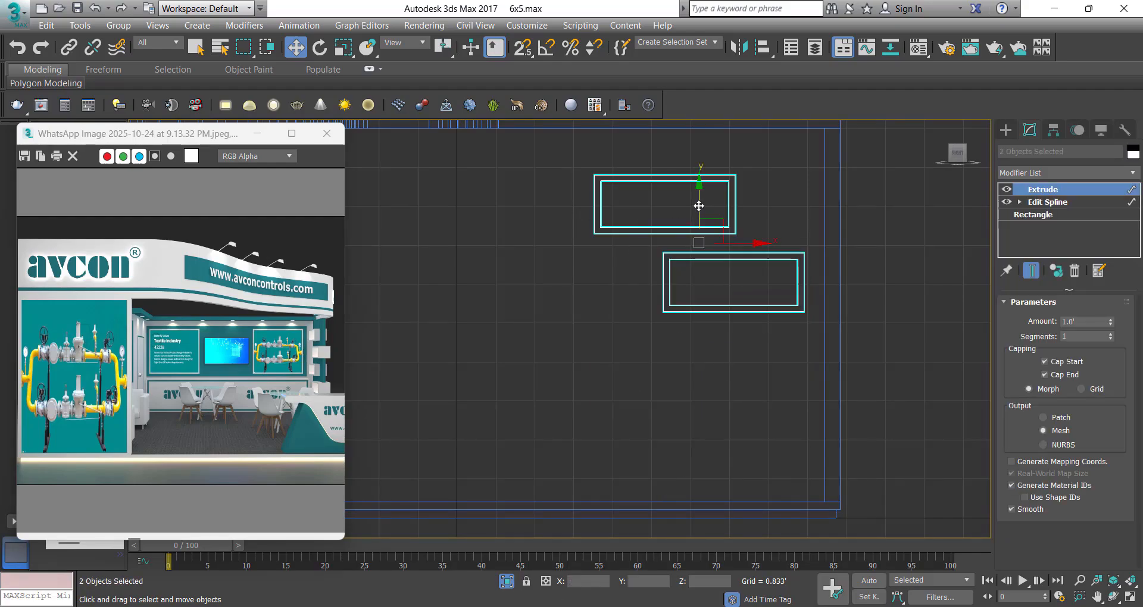
shift+drag(693, 209, 693, 364)
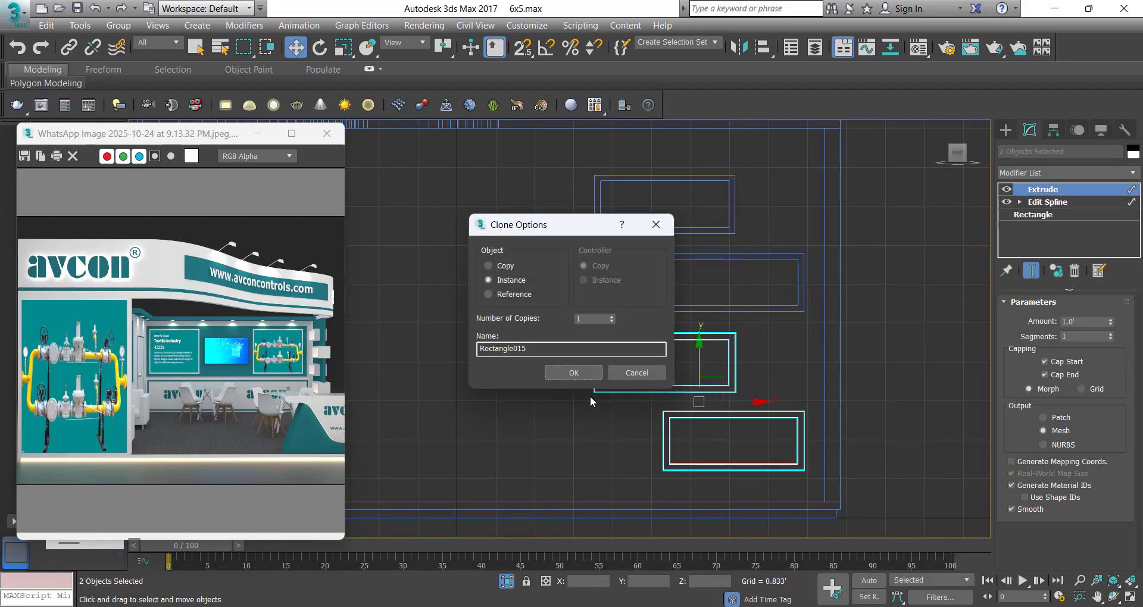
click(578, 373)
scroll(651, 376, down, 3)
drag(695, 266, 635, 406)
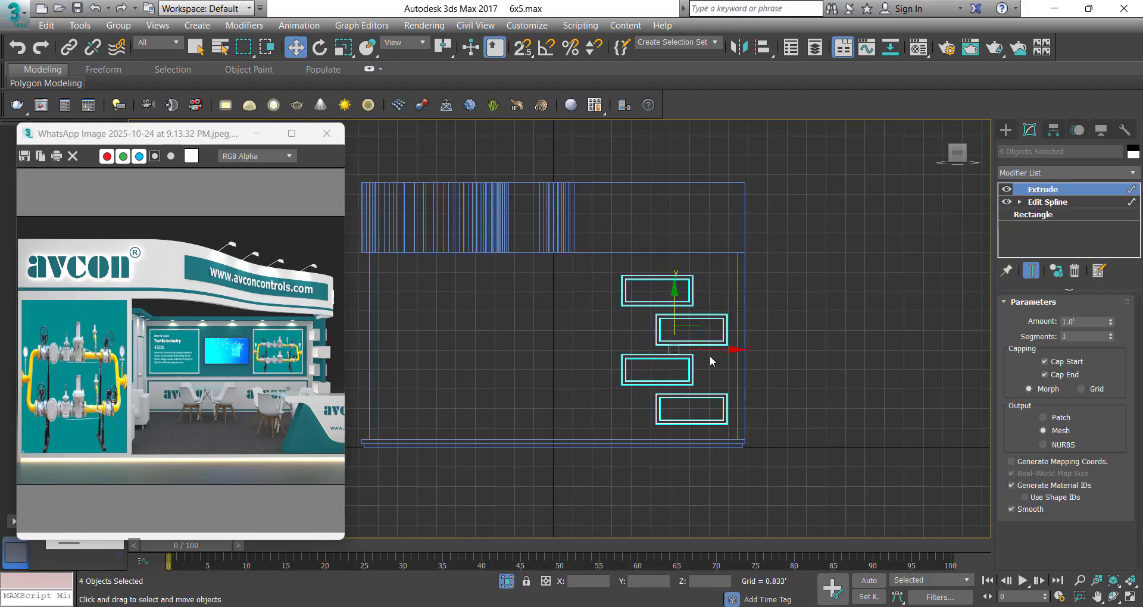
click(830, 276)
Draw a square about 0.247' wide in the top view over the side wall, near the back end of the display boxes
scroll(709, 353, up, 5)
right_click(779, 344)
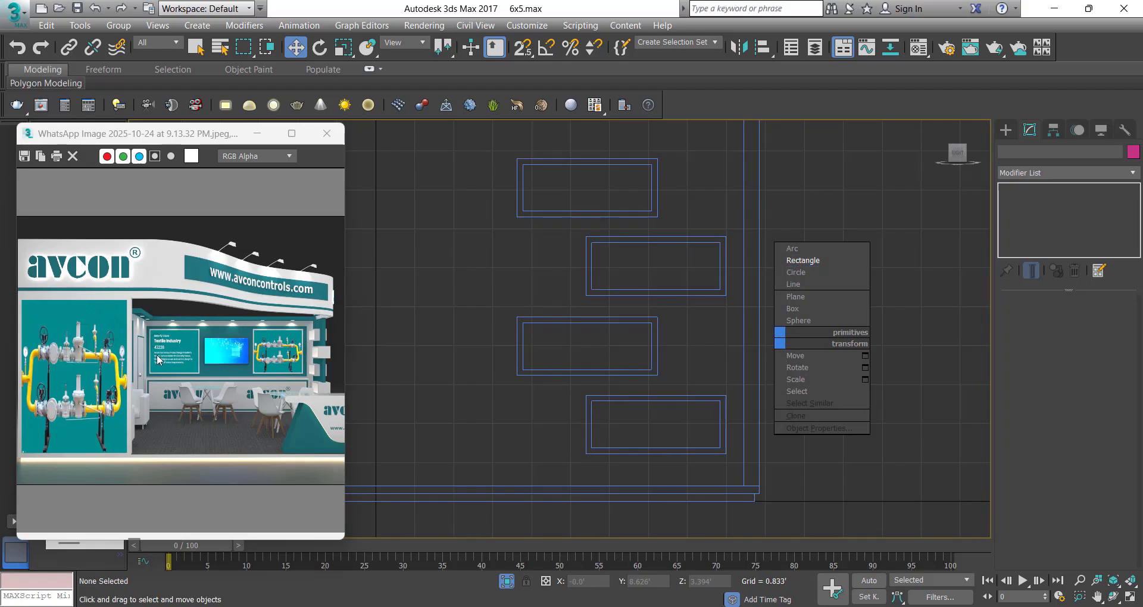
click(694, 292)
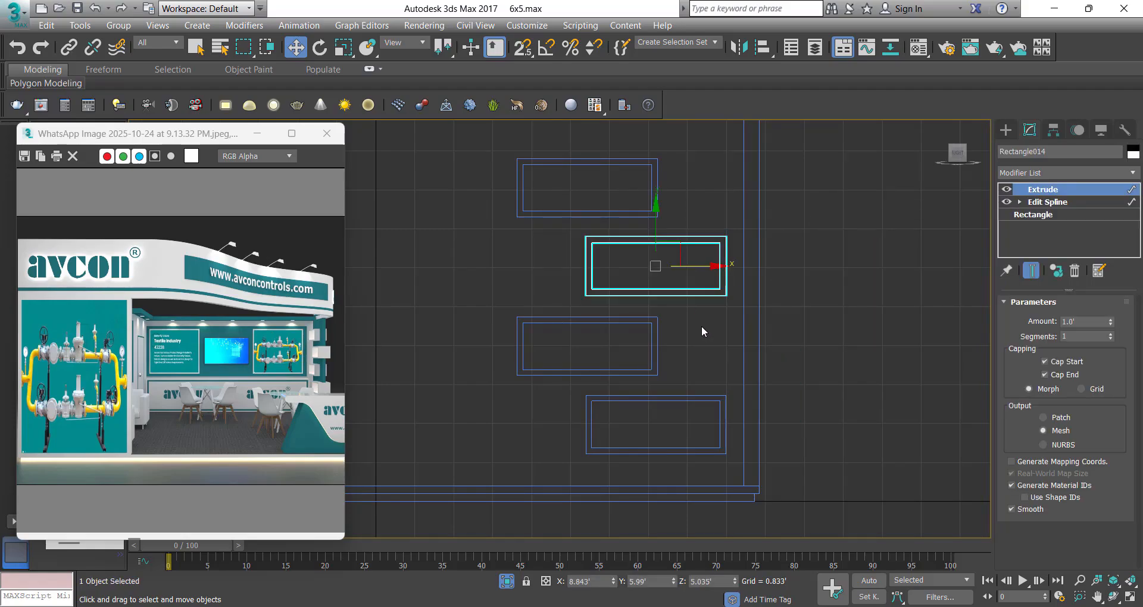
key(ctrl+r)
middle_drag(702, 326, 717, 365)
scroll(723, 277, down, 2)
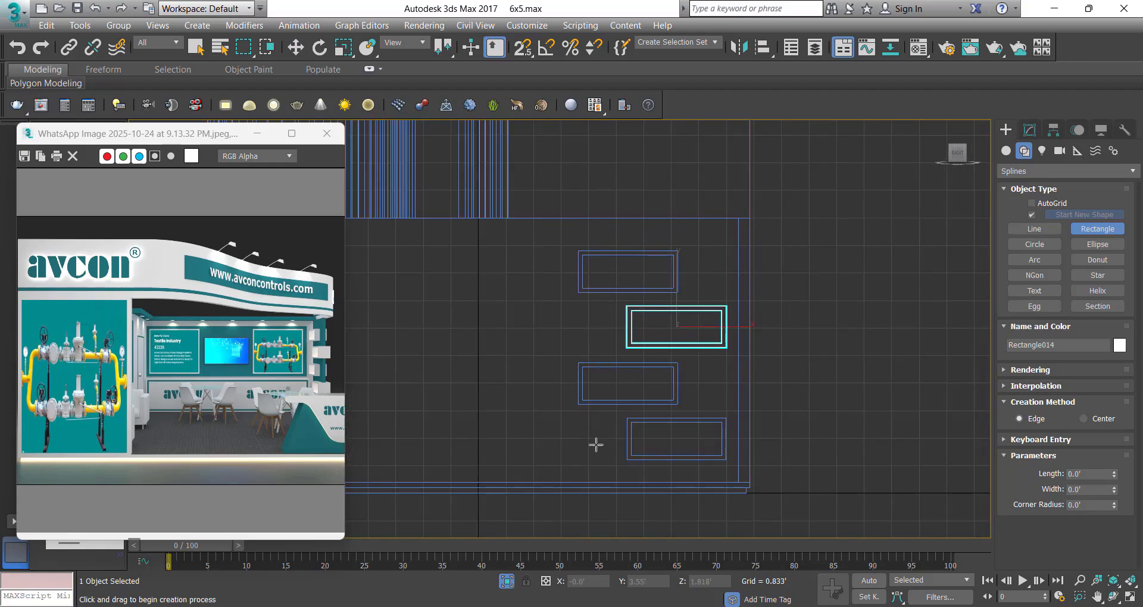
key(t)
scroll(743, 276, down, 2)
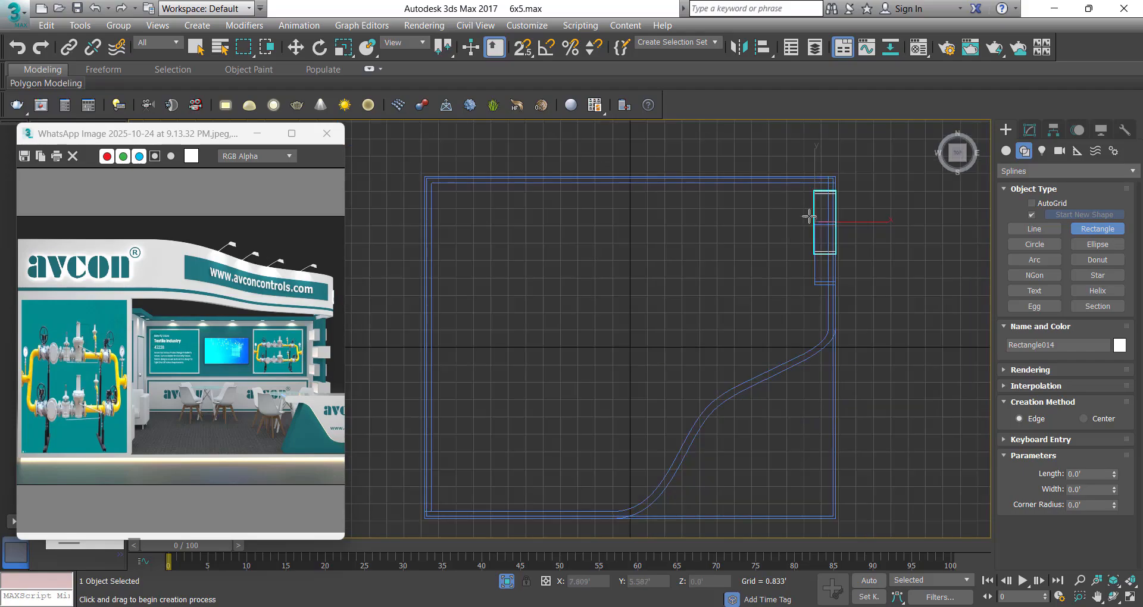
scroll(809, 218, up, 6)
middle_drag(870, 141, 734, 271)
scroll(733, 270, up, 2)
ctrl+drag(665, 288, 693, 315)
key(w)
drag(679, 279, 678, 288)
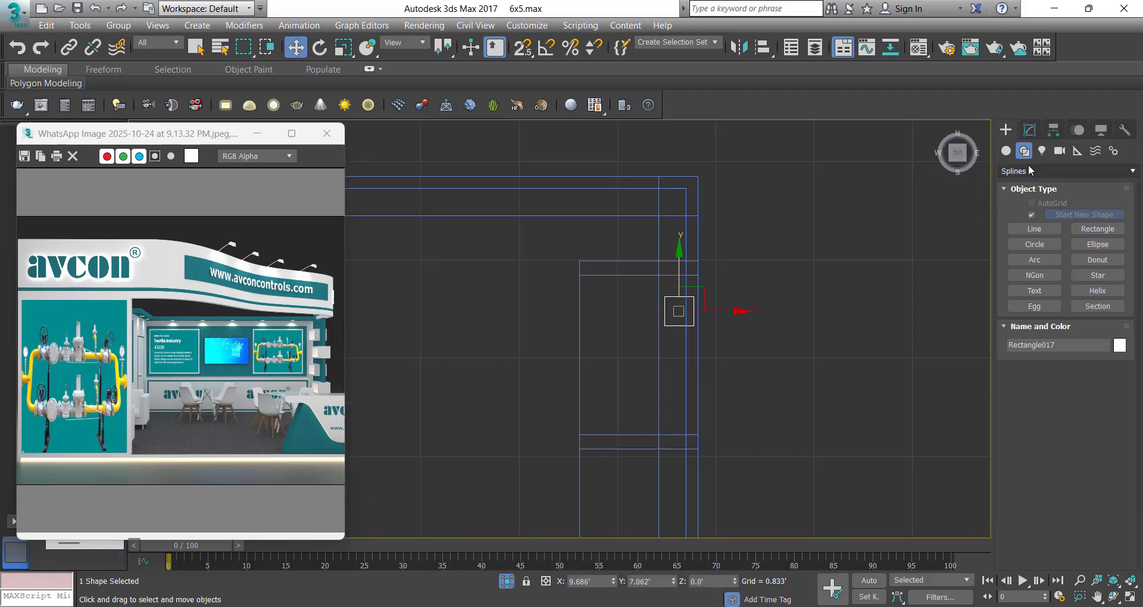
Set the small square's length and width to 0.25' and add an Extrude modifier to make a post
click(1029, 130)
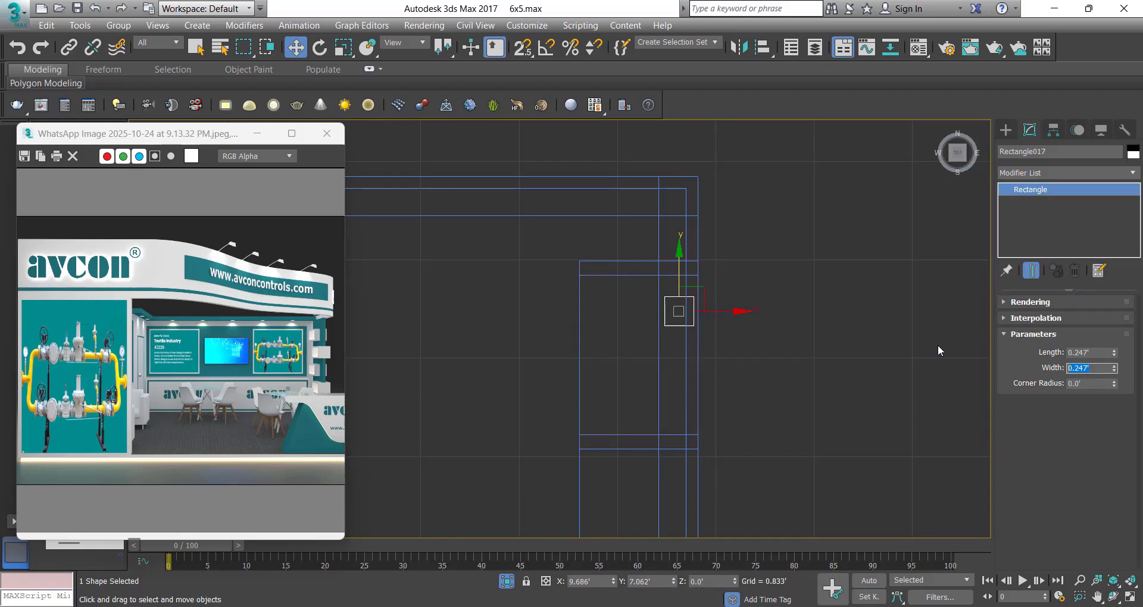
text(0.25)
key(shift+Tab)
text(0.25)
key(Return)
text(ext)
key(Return)
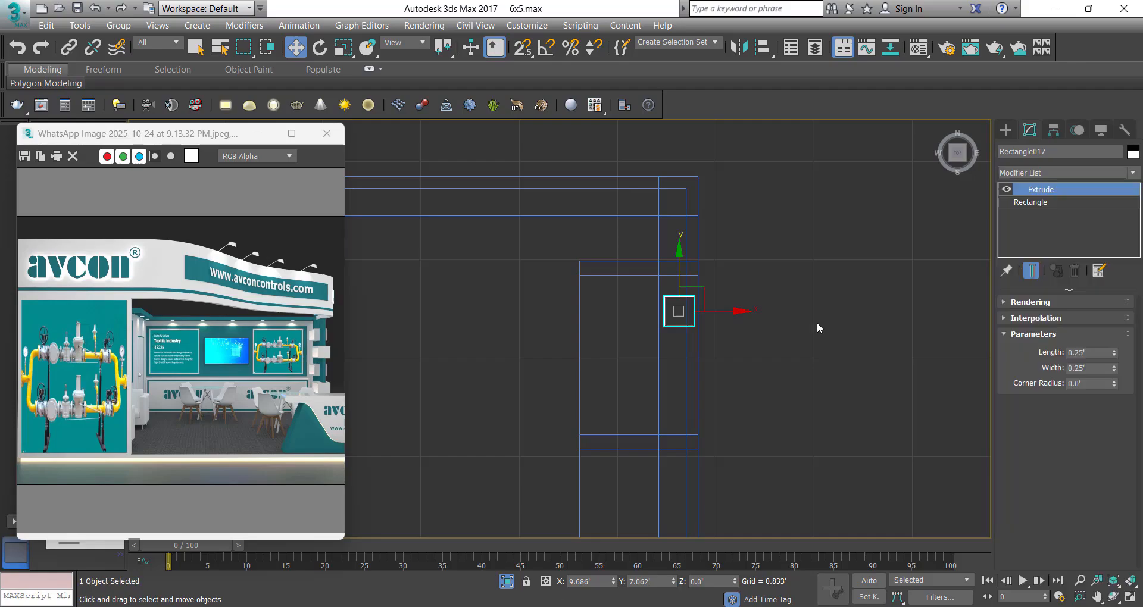
Raise the post in the front view and snap its base to the top of the platform
key(f)
key(z)
scroll(678, 364, down, 6)
key(s)
drag(648, 373, 666, 372)
scroll(673, 372, down, 4)
middle_drag(678, 372, 577, 363)
key(l)
scroll(604, 363, down, 2)
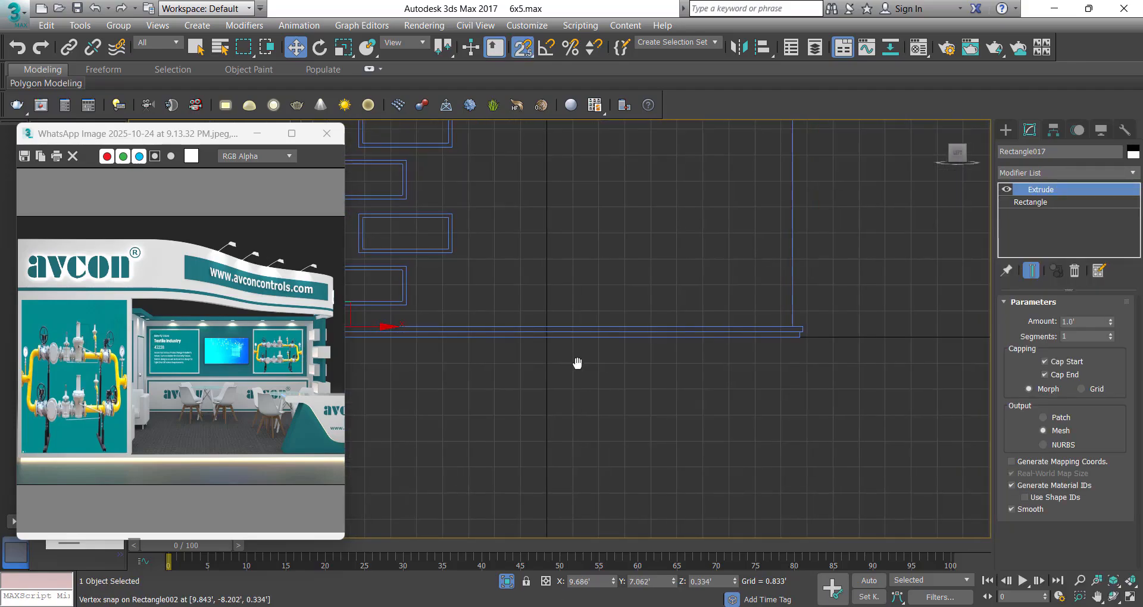
Set the post's extrusion amount to 0.708' in the side view so it reaches the underside of the lowest display box
key(v)
click(610, 426)
middle_drag(763, 315, 688, 338)
scroll(717, 333, up, 5)
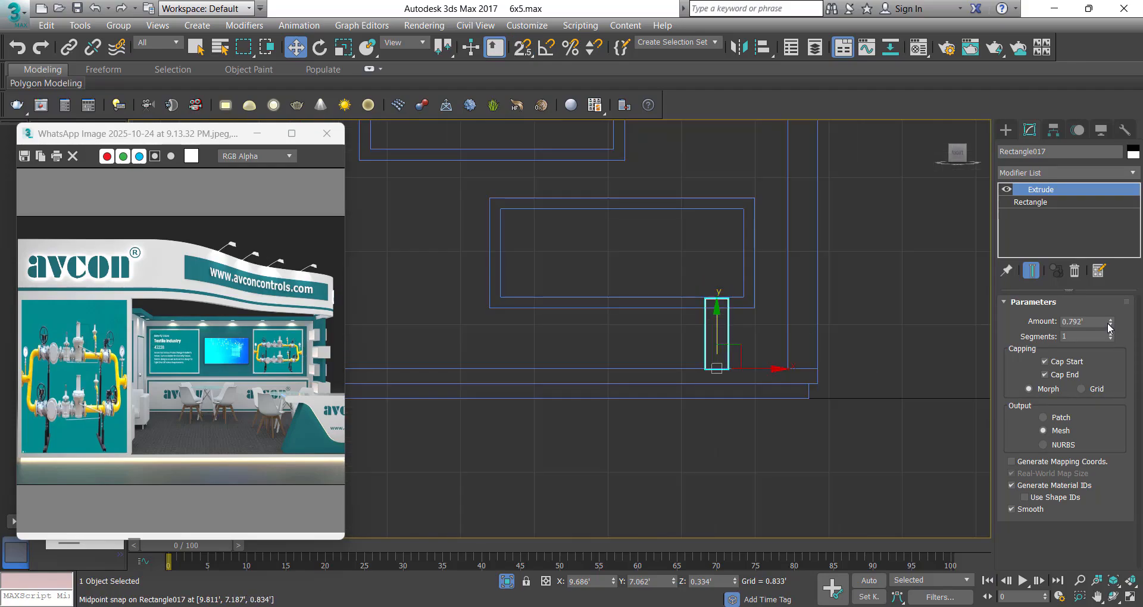
scroll(736, 366, down, 2)
middle_drag(737, 369, 819, 393)
scroll(820, 393, up, 1)
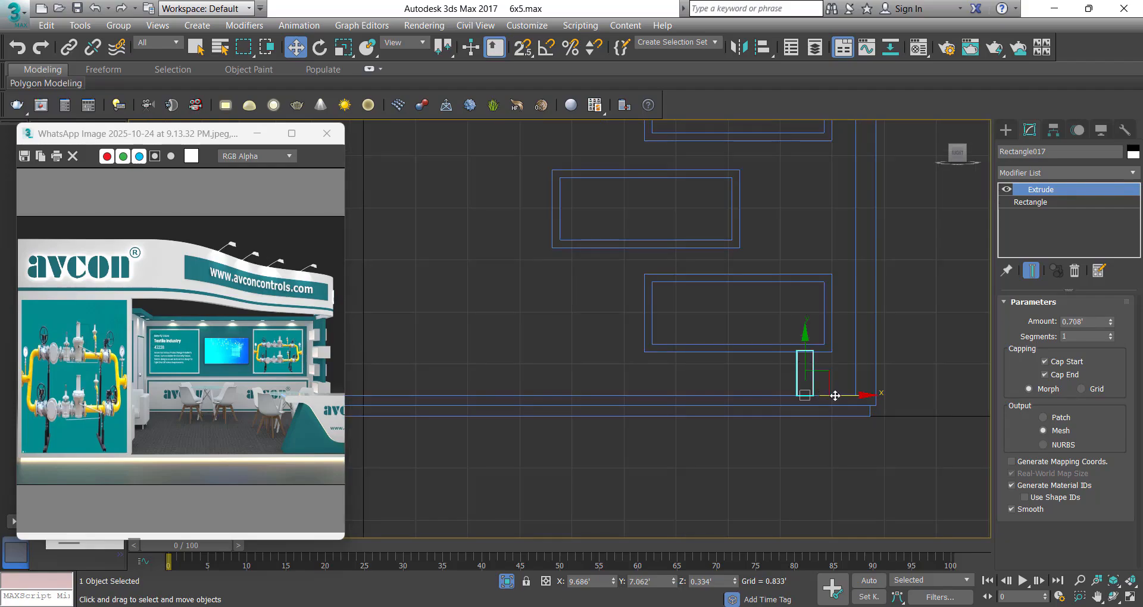
Clone the post along the wall as six evenly spaced instances and delete the farthest one
shift+drag(835, 396, 793, 396)
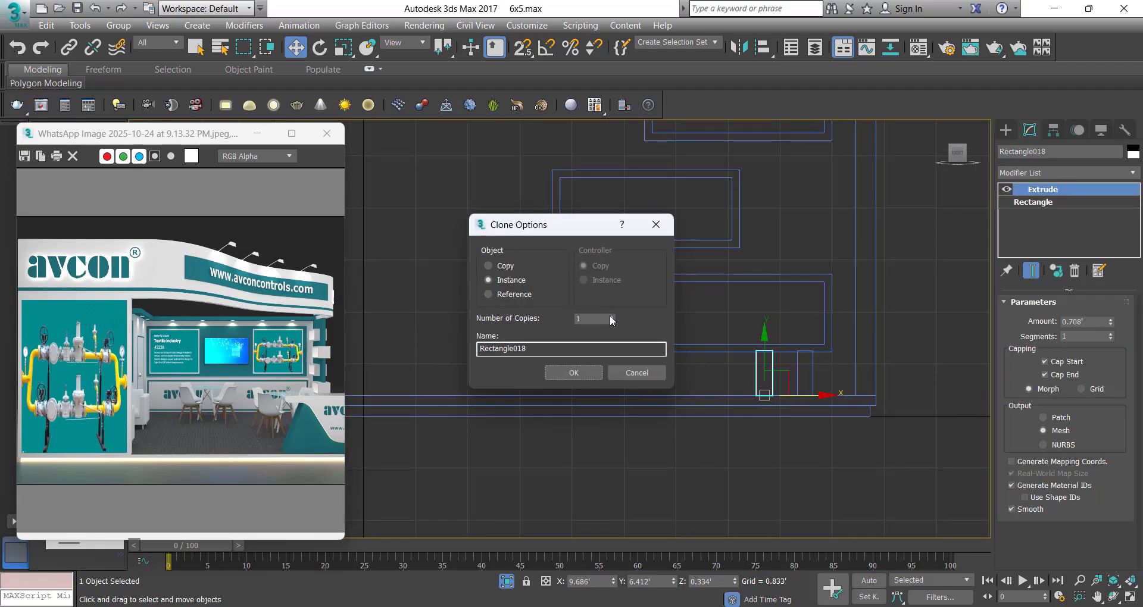
click(575, 373)
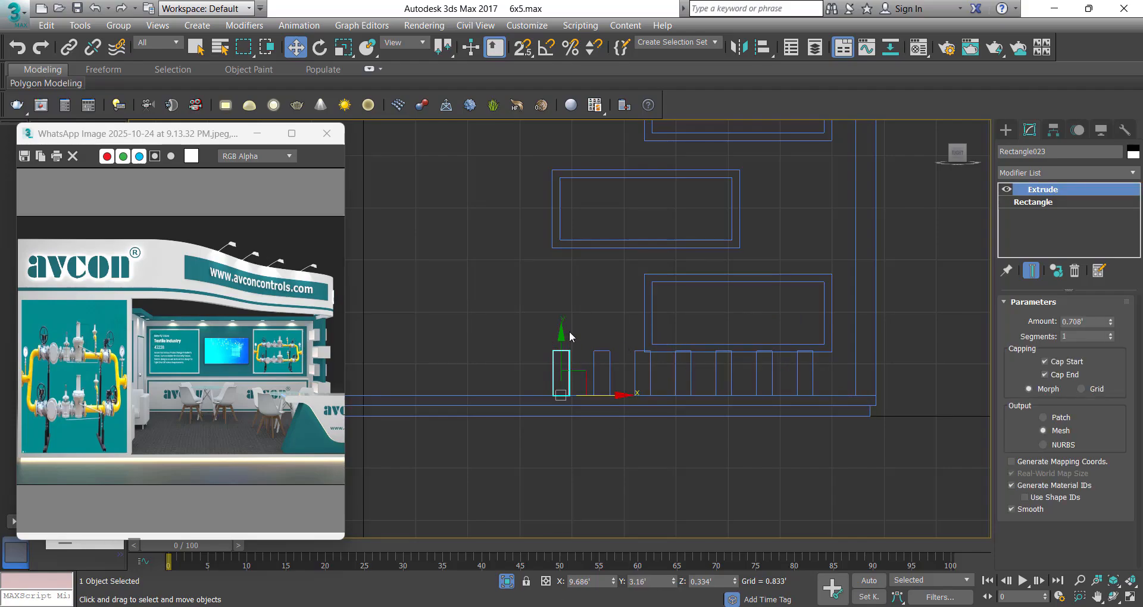
key(Delete)
drag(826, 400, 827, 401)
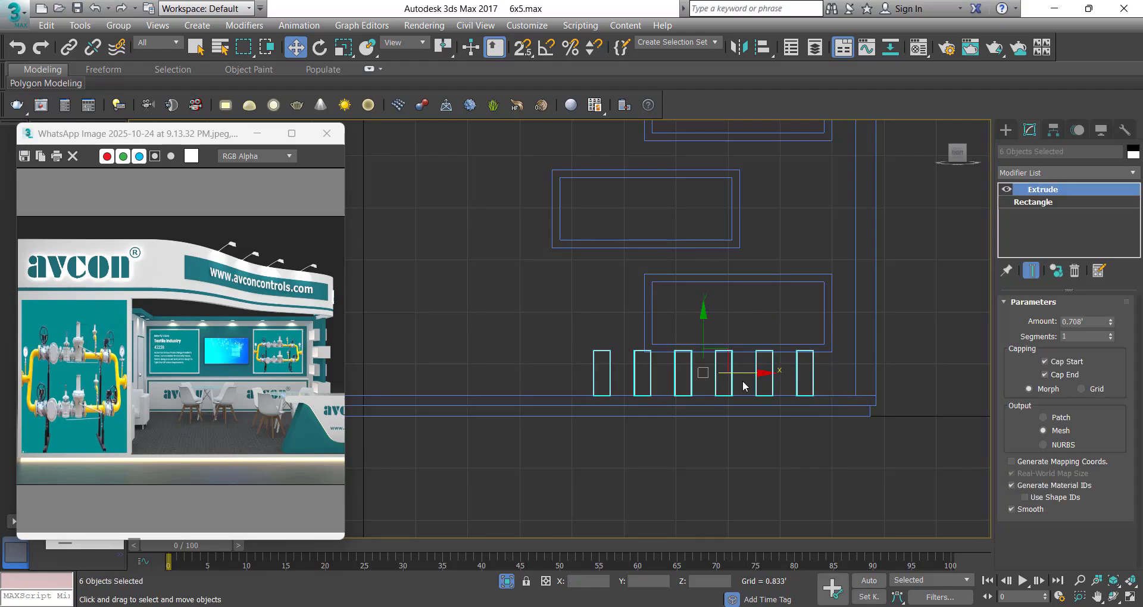
scroll(665, 406, down, 2)
scroll(665, 407, up, 3)
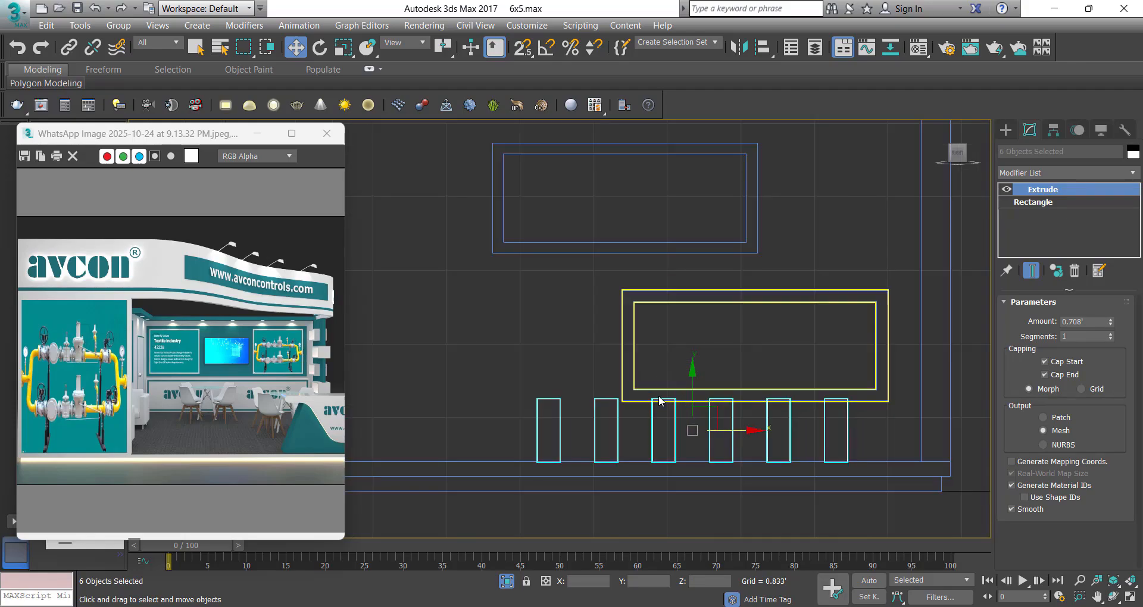
Make the fifth post unique and use Edit Mesh to snap its top vertices to the underside of the second-lowest display box
click(595, 411)
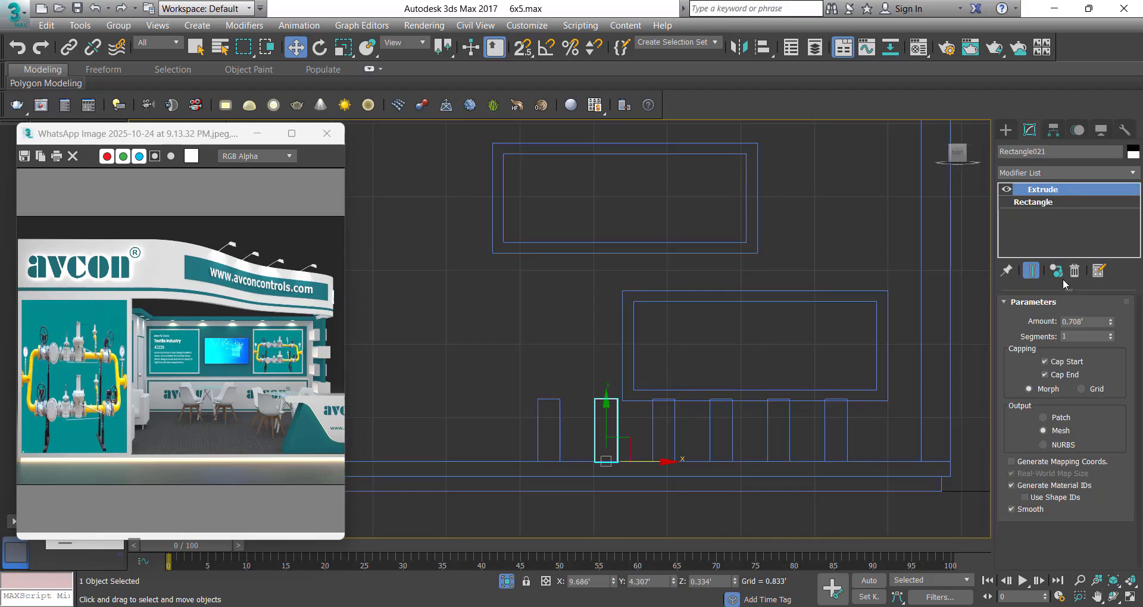
click(1058, 177)
key(e)
click(1044, 186)
key(1)
drag(677, 439, 530, 364)
drag(742, 279, 745, 268)
key(x)
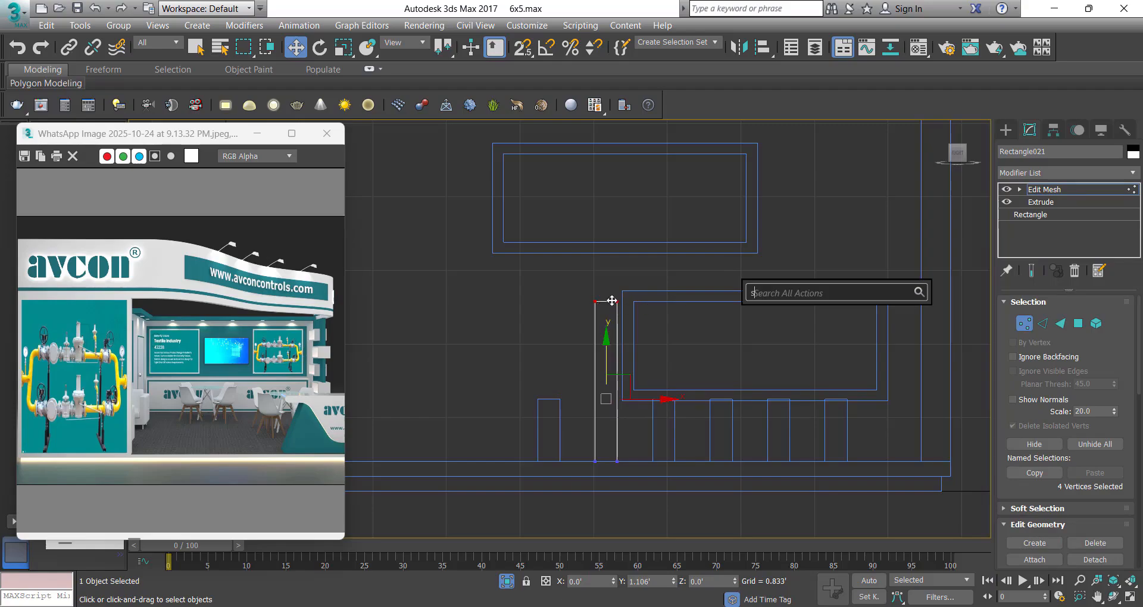
key(Escape)
drag(727, 267, 748, 256)
scroll(730, 260, down, 2)
key(s)
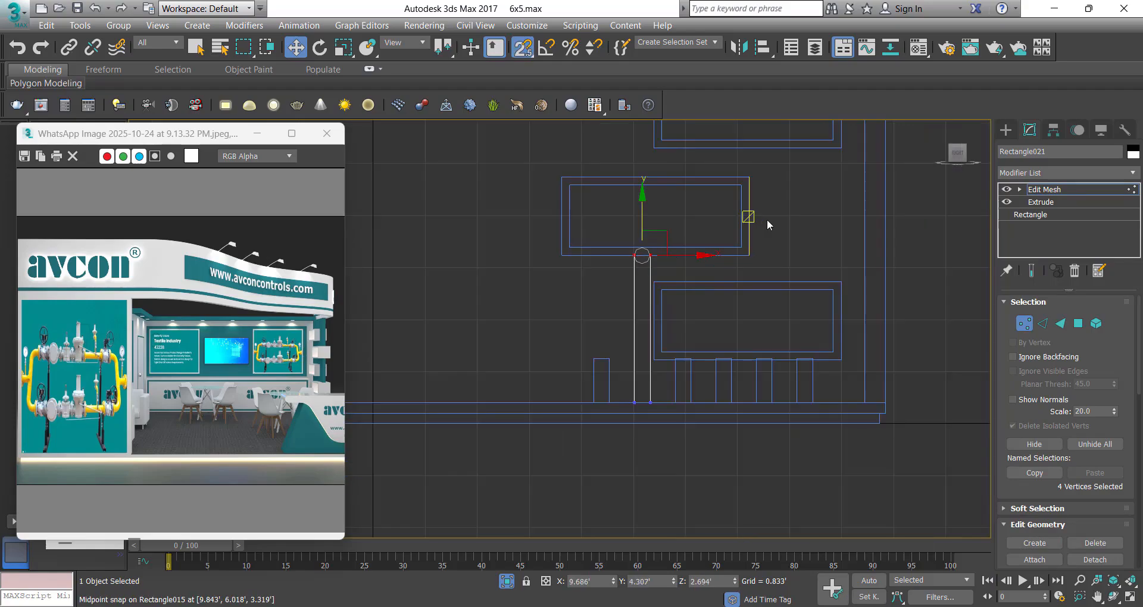
click(1038, 192)
Make the outermost post unique and raise its top vertices with Edit Mesh to the underside of the same display box
click(609, 381)
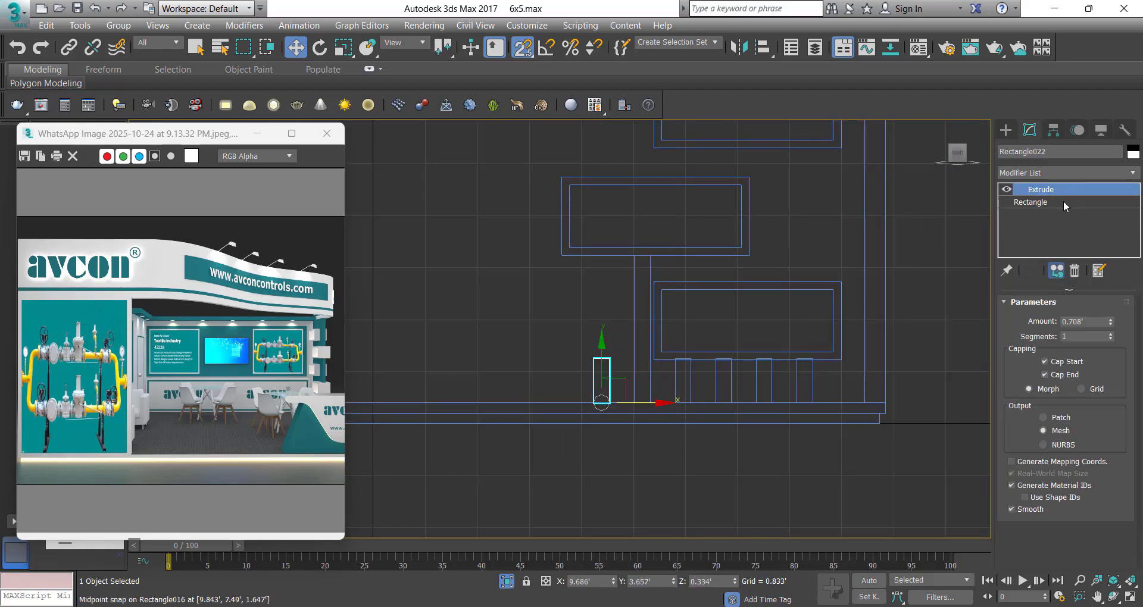
click(1065, 171)
key(e)
click(1049, 188)
key(1)
drag(552, 342, 629, 377)
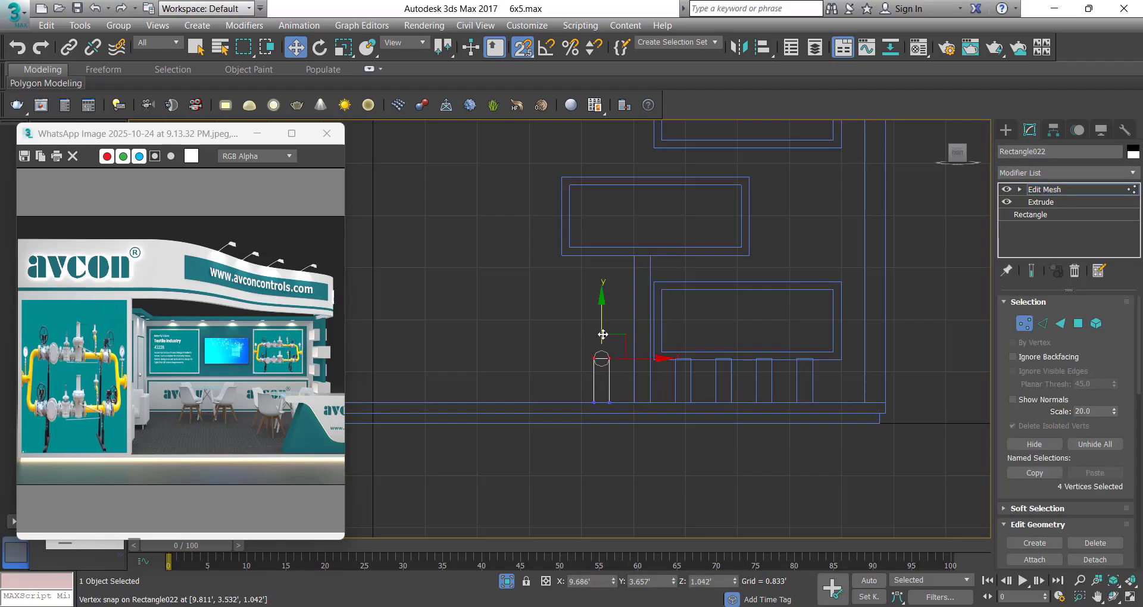
drag(602, 335, 649, 256)
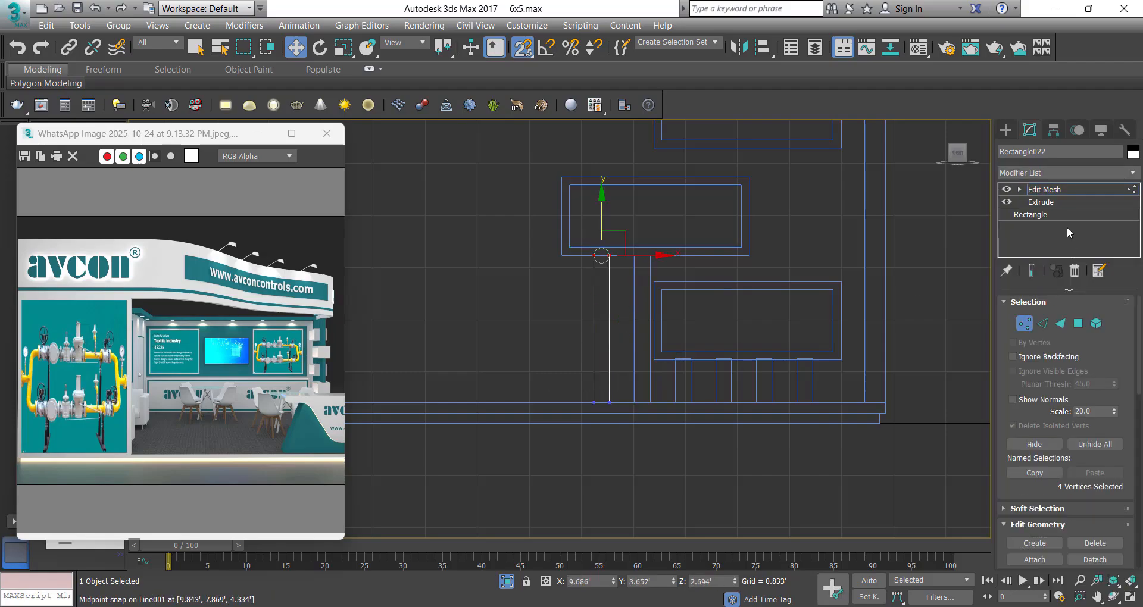
Clone the four short posts under the lowest display box upward as instances above that box
click(1049, 189)
middle_drag(672, 288, 655, 342)
drag(651, 331, 652, 331)
scroll(667, 387, down, 3)
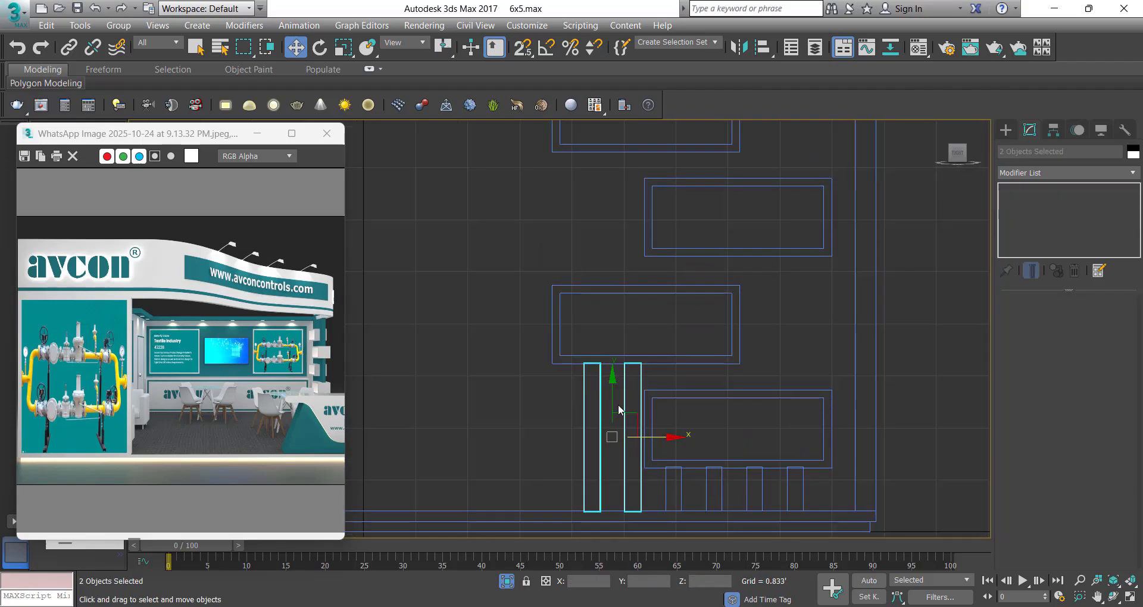
drag(651, 464, 649, 466)
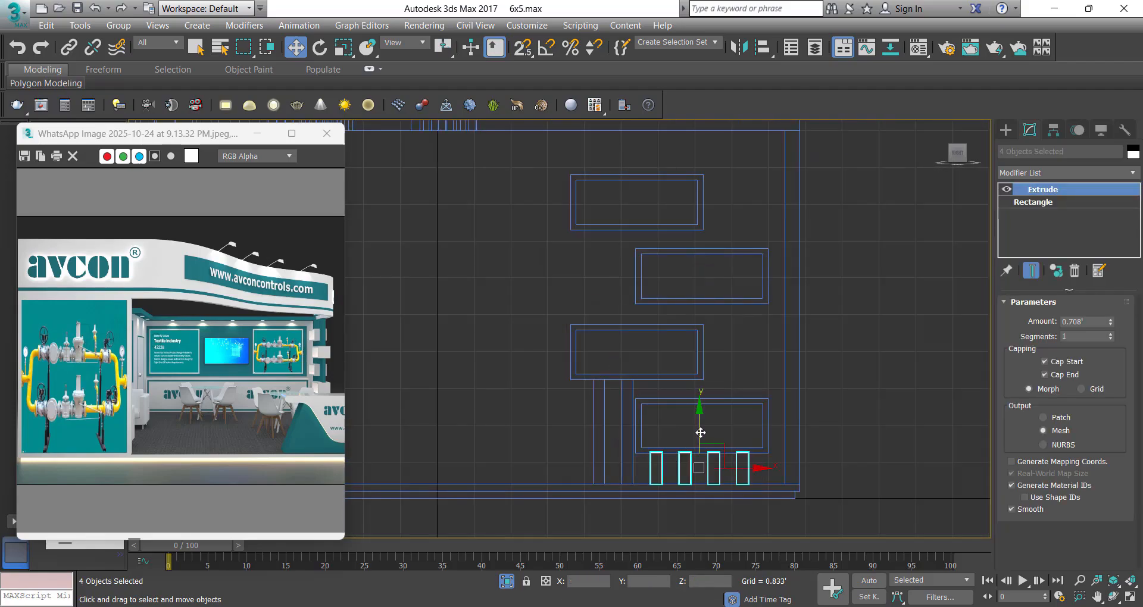
mouse_move(700, 433)
shift+mouse_down()
mouse_move(710, 373)
mouse_move(716, 387)
shift+mouse_up()
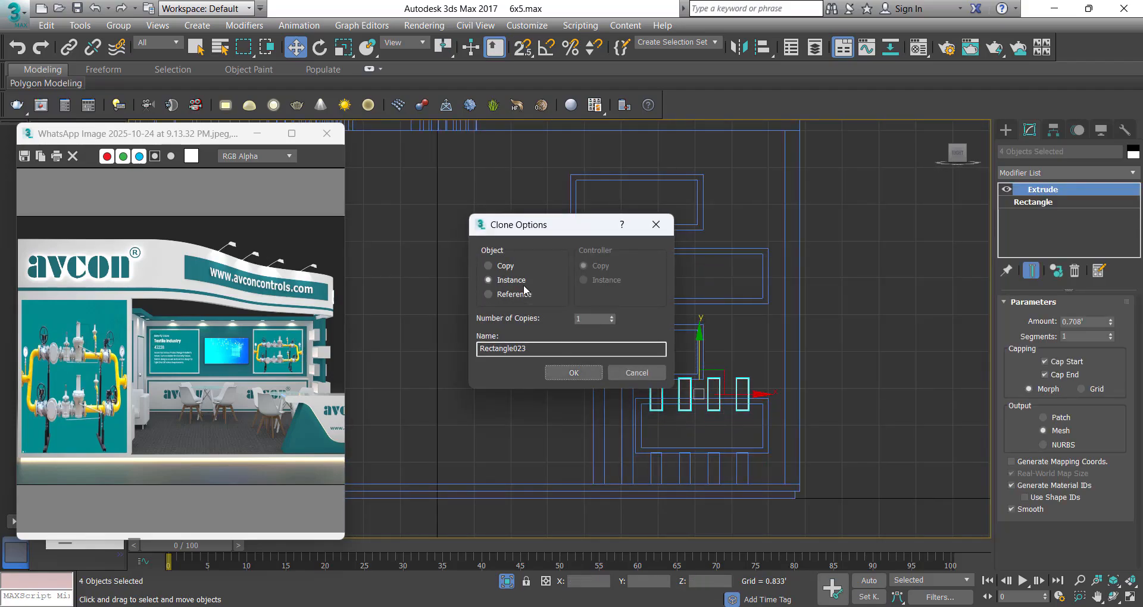
click(573, 373)
Scale the four cloned posts vertically to fill the gap between the lowest box's top and the second-lowest box's underside level
scroll(696, 384, up, 5)
scroll(649, 344, down, 3)
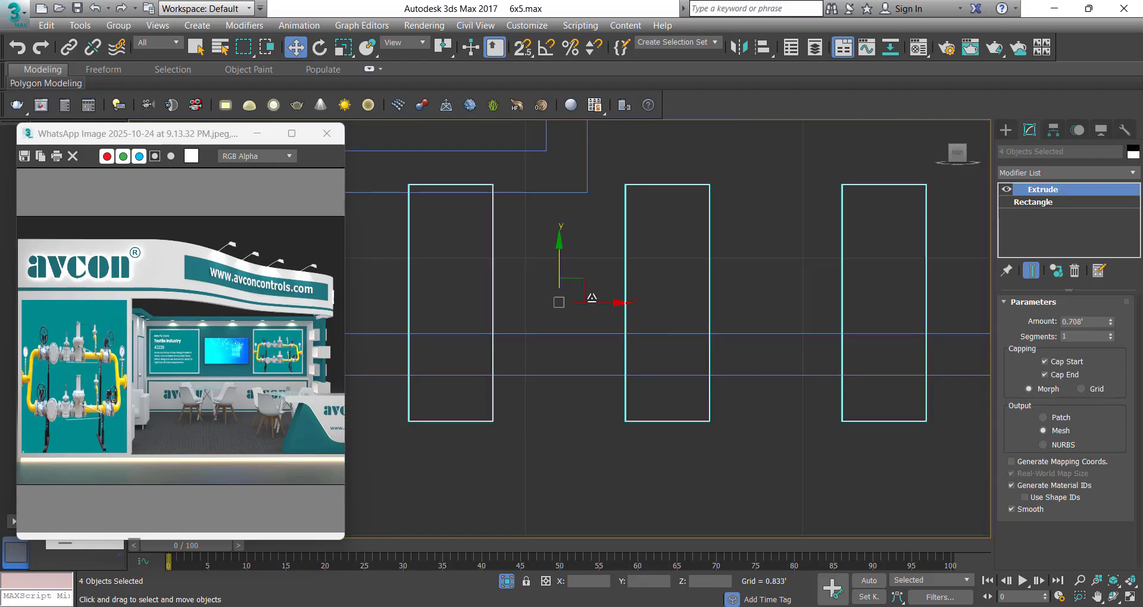
key(r)
mouse_move(665, 315)
mouse_down()
mouse_move(667, 343)
mouse_move(678, 310)
mouse_up()
key(w)
scroll(678, 310, down, 4)
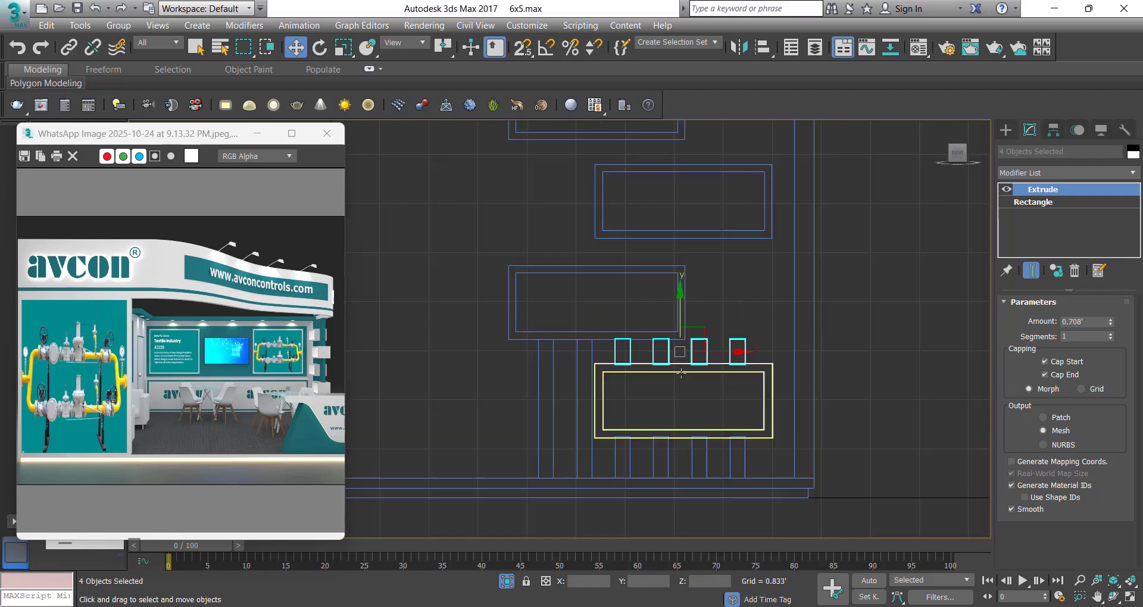
scroll(679, 381, down, 2)
click(695, 391)
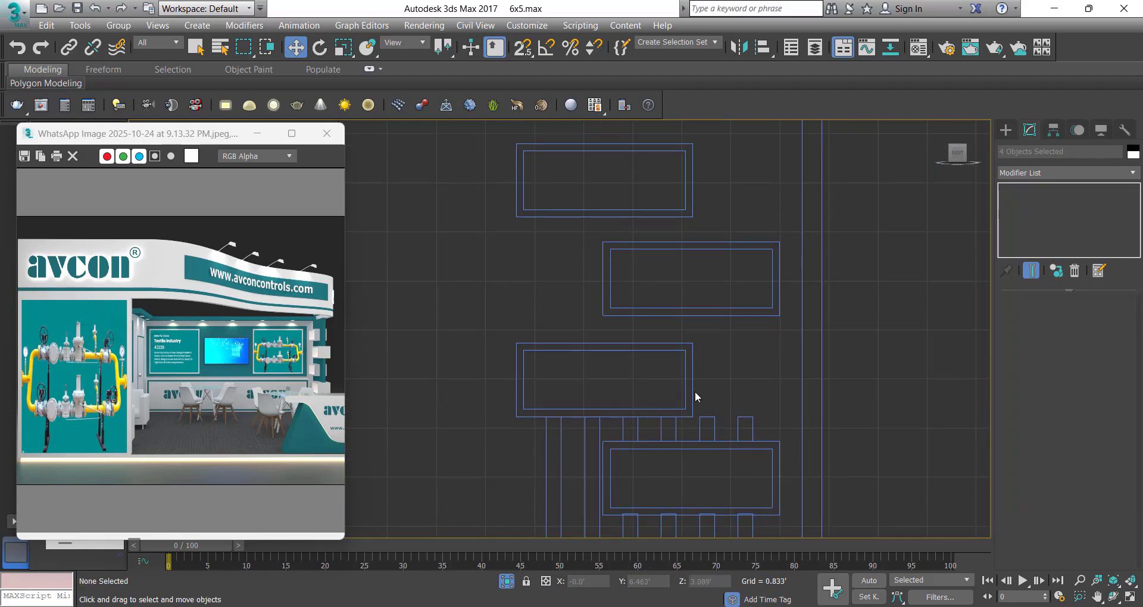
Make the two cloned posts nearest the wall unique and stretch them vertically up to the underside of the third display box
drag(709, 399, 760, 426)
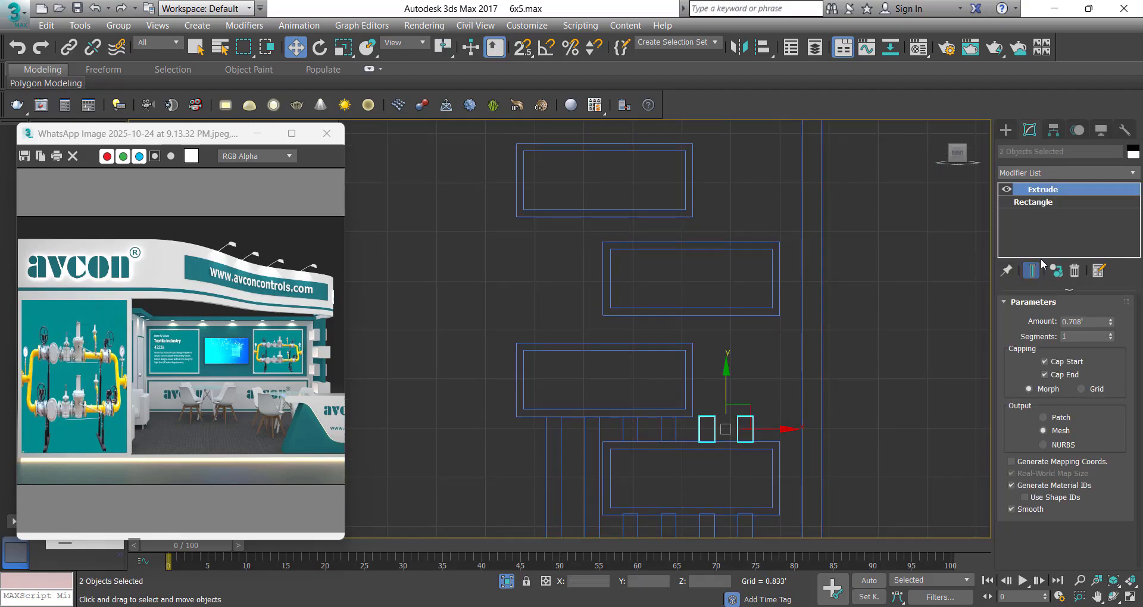
click(1056, 271)
click(620, 365)
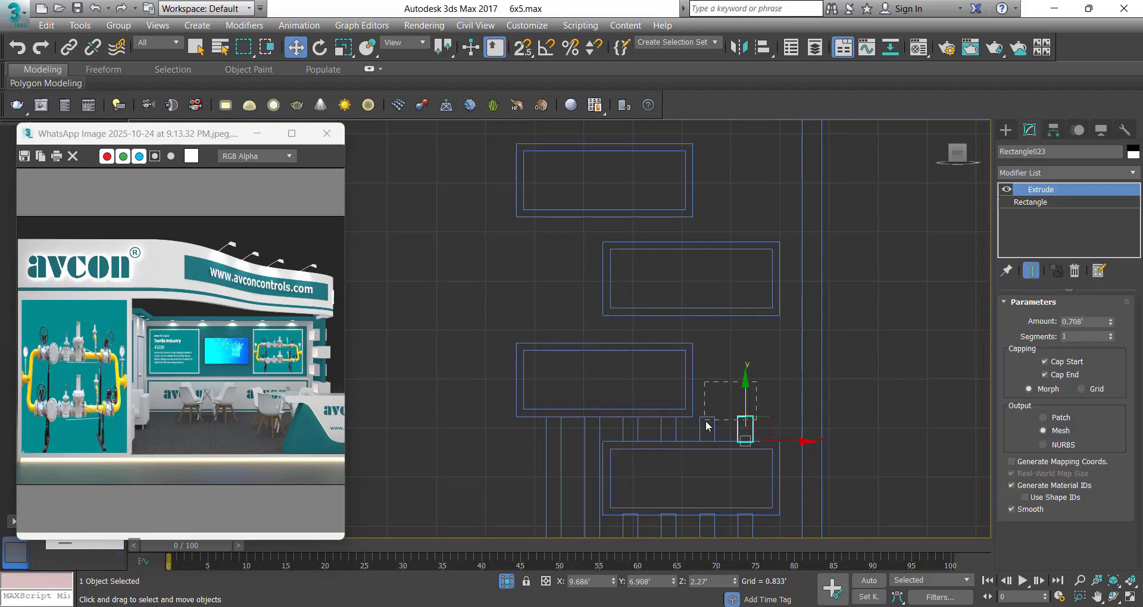
key(r)
drag(730, 394, 765, 152)
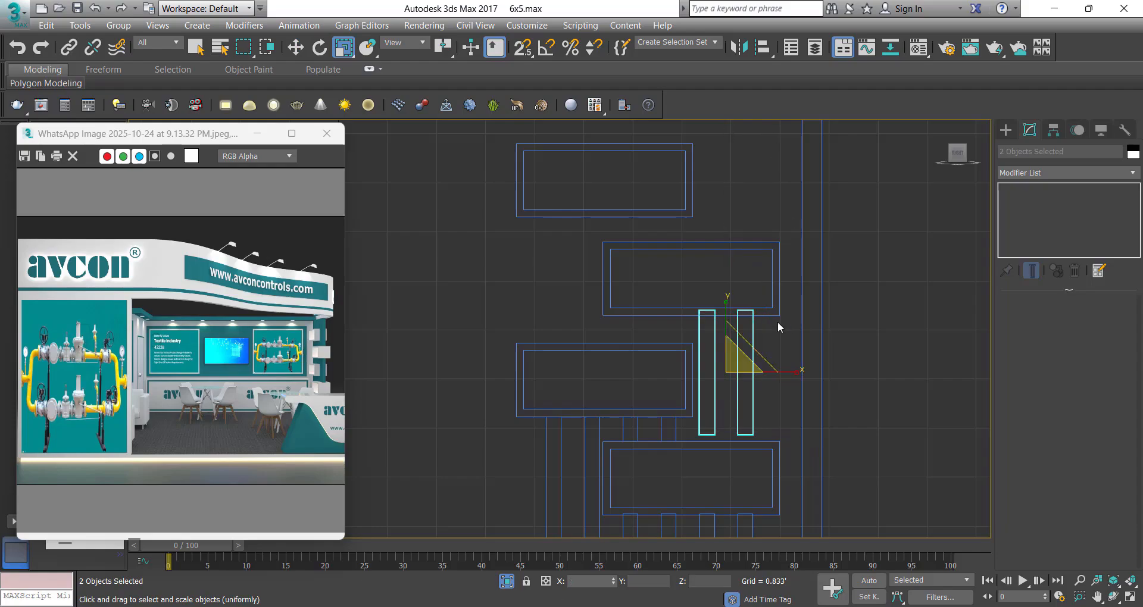
scroll(720, 332, up, 2)
mouse_move(716, 332)
mouse_down()
mouse_move(716, 356)
mouse_move(717, 335)
mouse_move(714, 346)
mouse_up()
key(w)
key(r)
key(w)
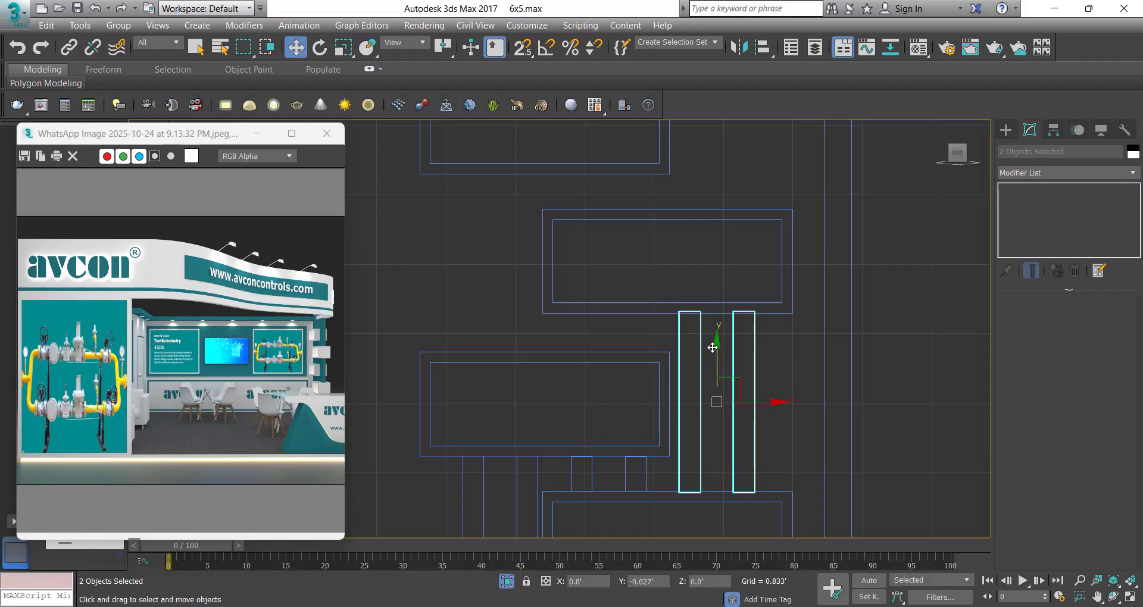
click(798, 383)
Clone the two short posts up between the second and third display boxes and scale them to about 112% in height to fit
scroll(756, 391, down, 2)
scroll(682, 424, up, 1)
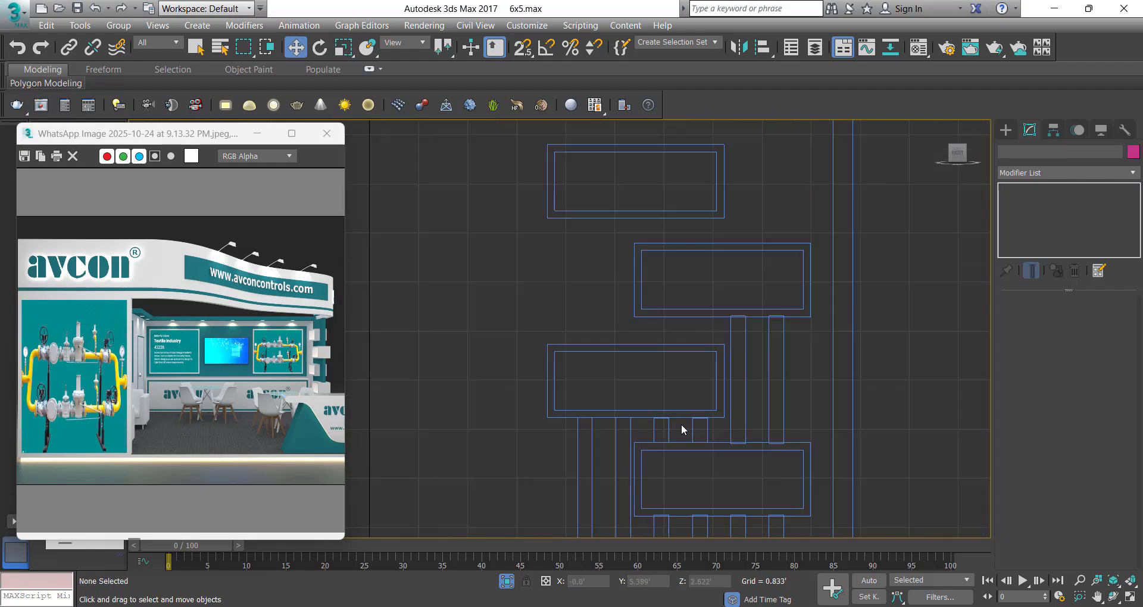
drag(648, 436, 649, 437)
mouse_move(679, 404)
shift+mouse_down()
mouse_move(677, 296)
mouse_move(679, 307)
shift+mouse_up()
click(594, 376)
scroll(691, 337, up, 6)
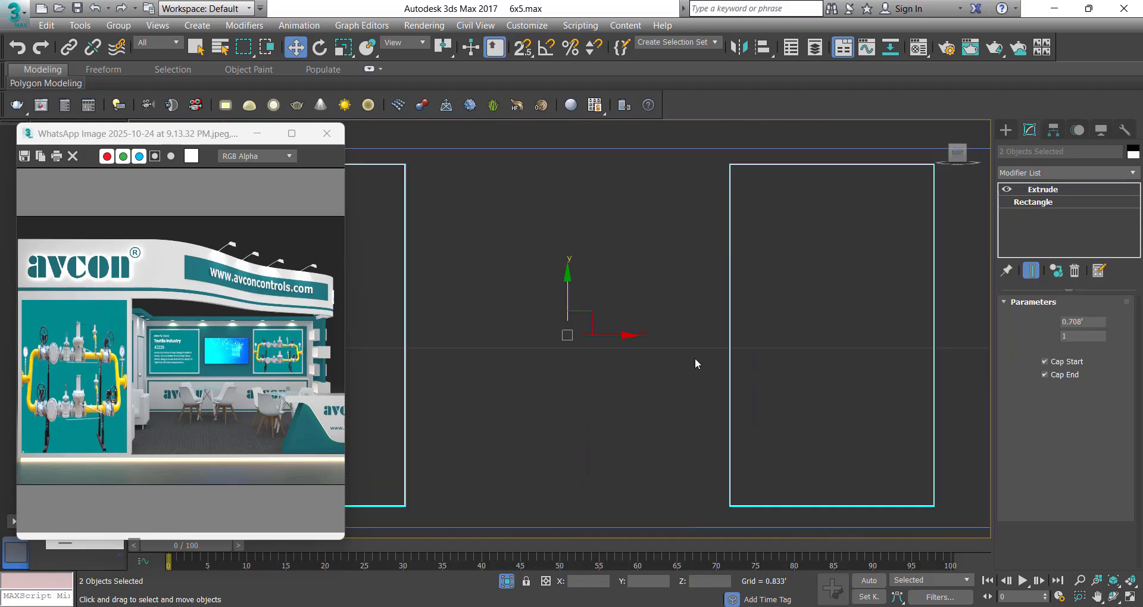
scroll(695, 352, down, 2)
key(r)
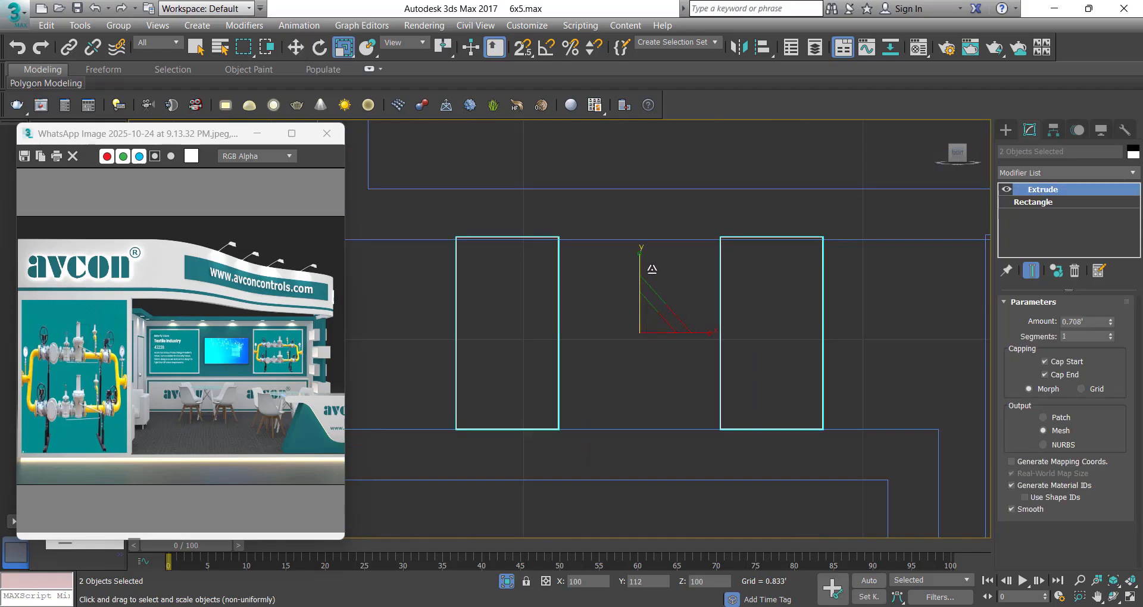
key(w)
scroll(760, 357, down, 5)
scroll(702, 417, up, 2)
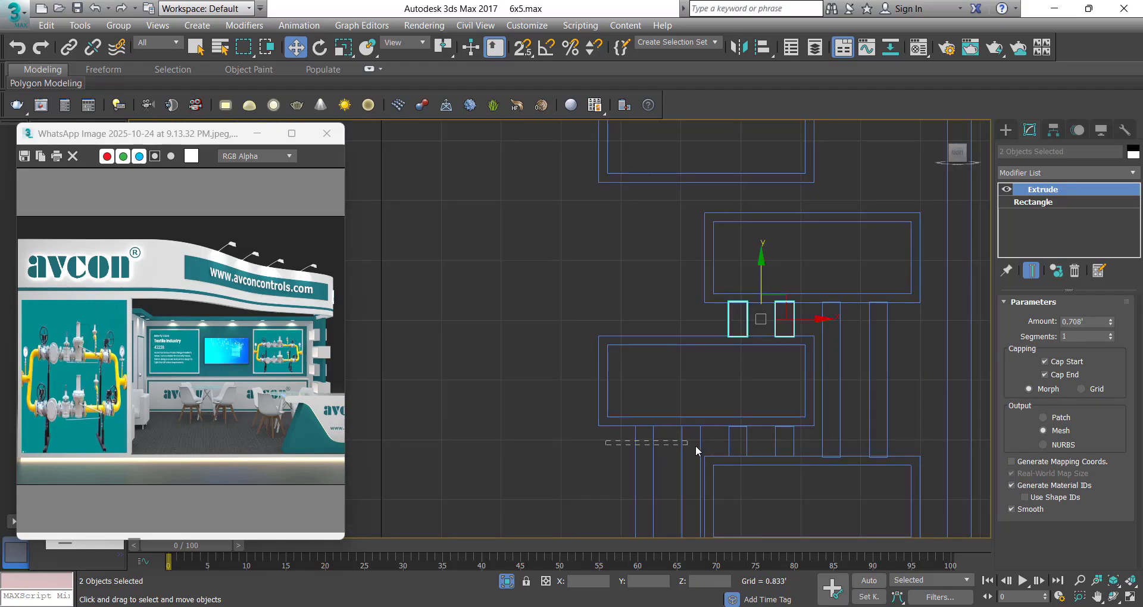
Clone the two tall outer posts upward and scale them vertically to fit between the second-lowest and topmost display boxes
scroll(677, 458, down, 8)
drag(696, 446, 654, 254)
scroll(685, 428, up, 6)
click(588, 373)
scroll(622, 366, up, 6)
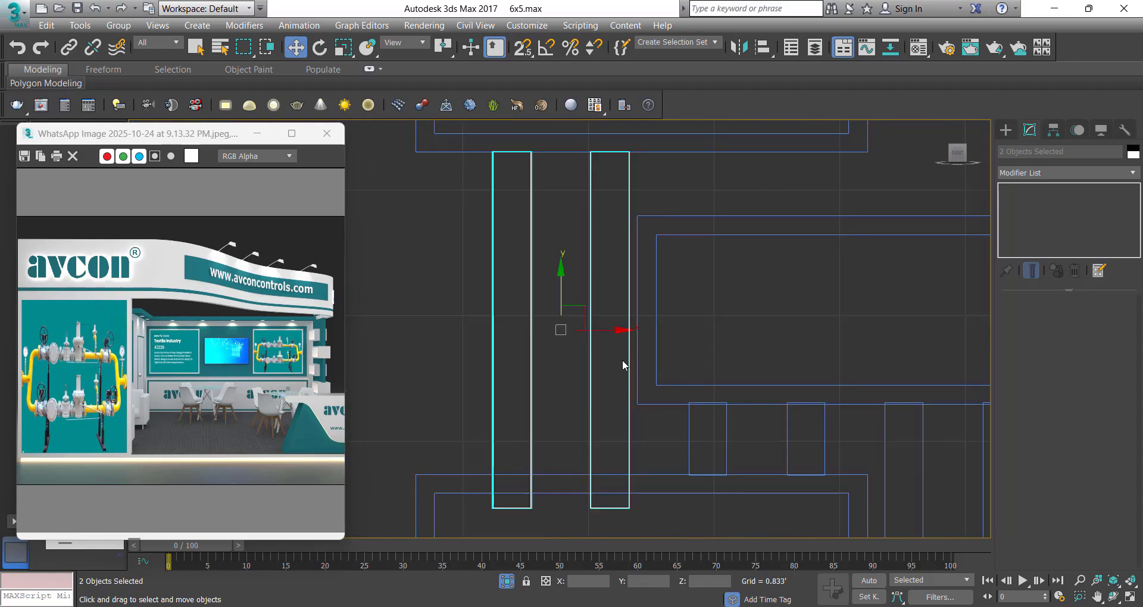
drag(557, 294, 567, 268)
key(r)
key(w)
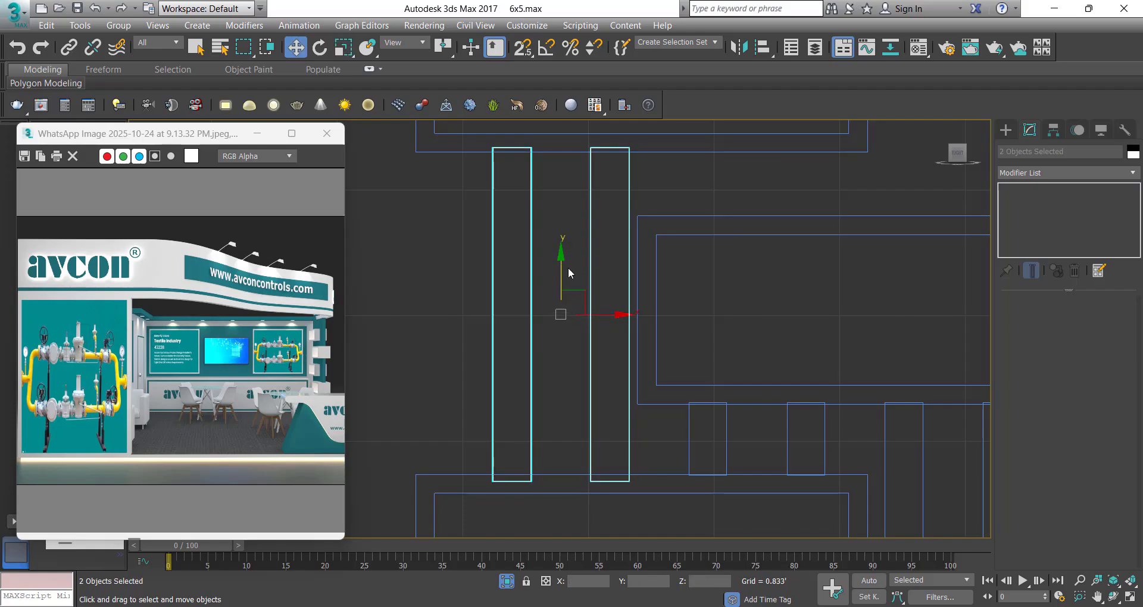
drag(447, 248, 608, 306)
scroll(570, 290, down, 3)
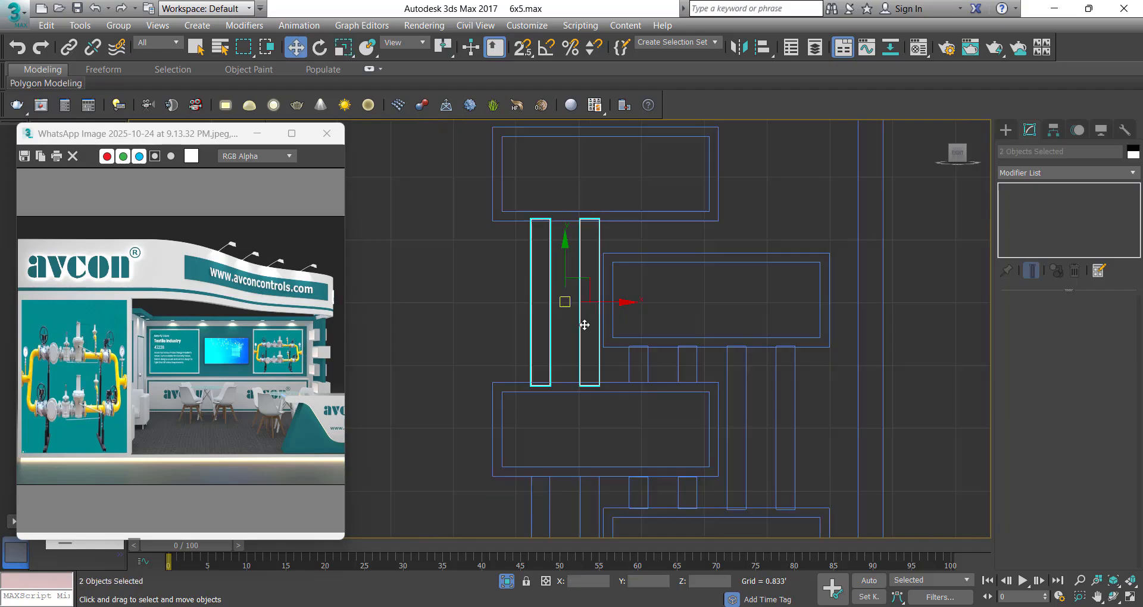
Clone the two short posts below the third display box up into the gap between the third and topmost boxes
scroll(585, 325, down, 3)
middle_drag(596, 289, 592, 359)
scroll(584, 360, up, 3)
scroll(625, 364, down, 3)
scroll(651, 419, up, 3)
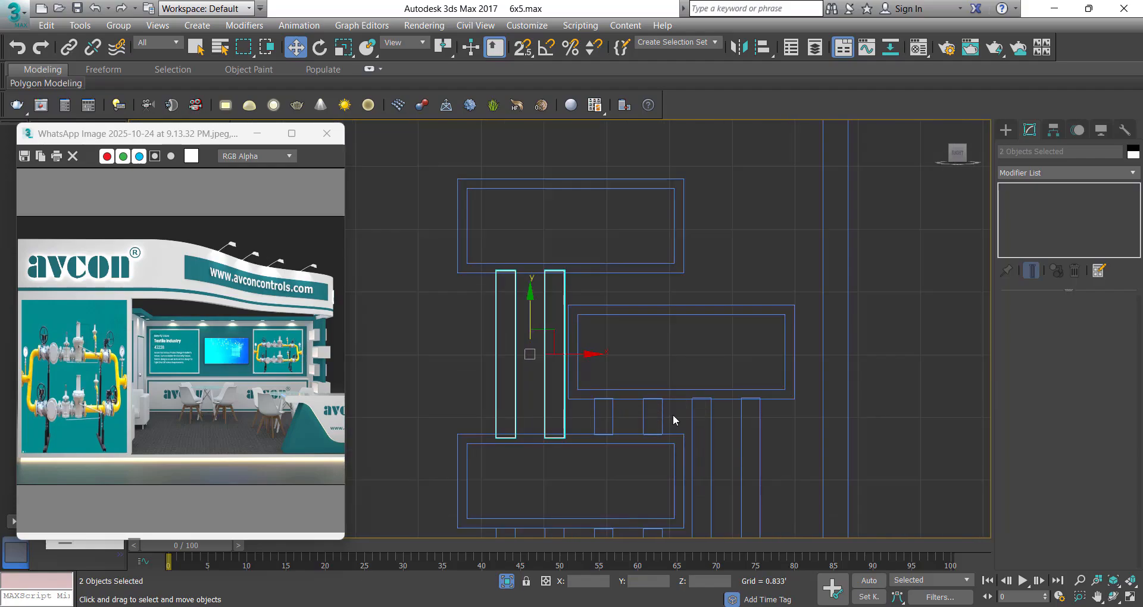
mouse_move(673, 415)
mouse_down()
mouse_move(607, 408)
mouse_move(636, 266)
mouse_move(648, 257)
mouse_up()
click(591, 374)
scroll(700, 400, down, 2)
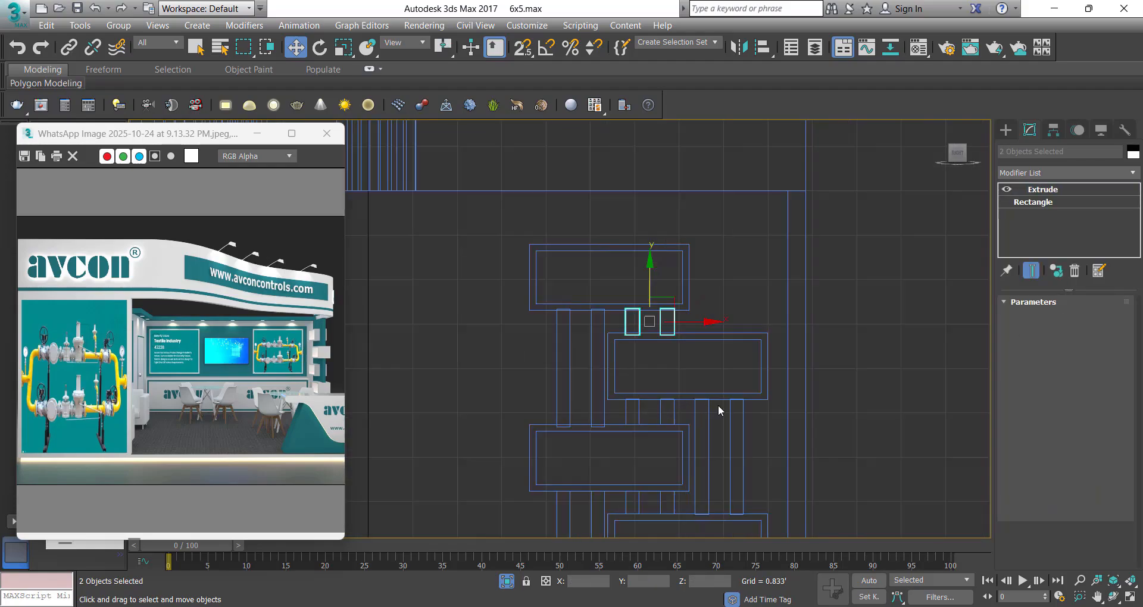
Clone the two long posts nearest the wall above the third display box and scale them vertically to reach the fascia's underside
mouse_move(752, 420)
mouse_down()
mouse_move(703, 413)
mouse_move(739, 218)
mouse_move(727, 201)
mouse_up()
click(585, 373)
key(r)
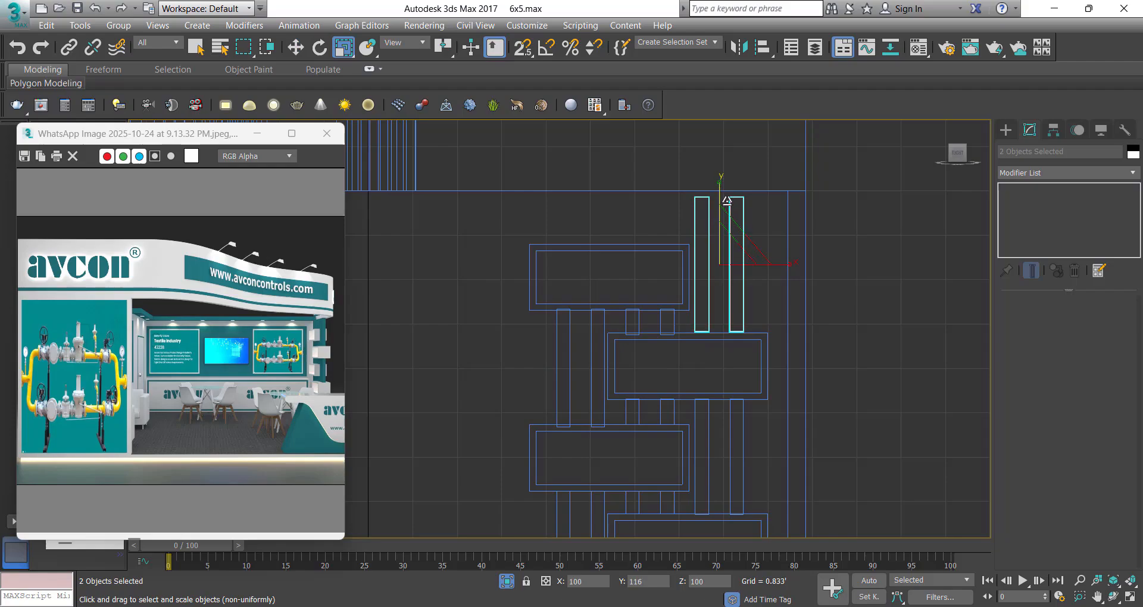
key(w)
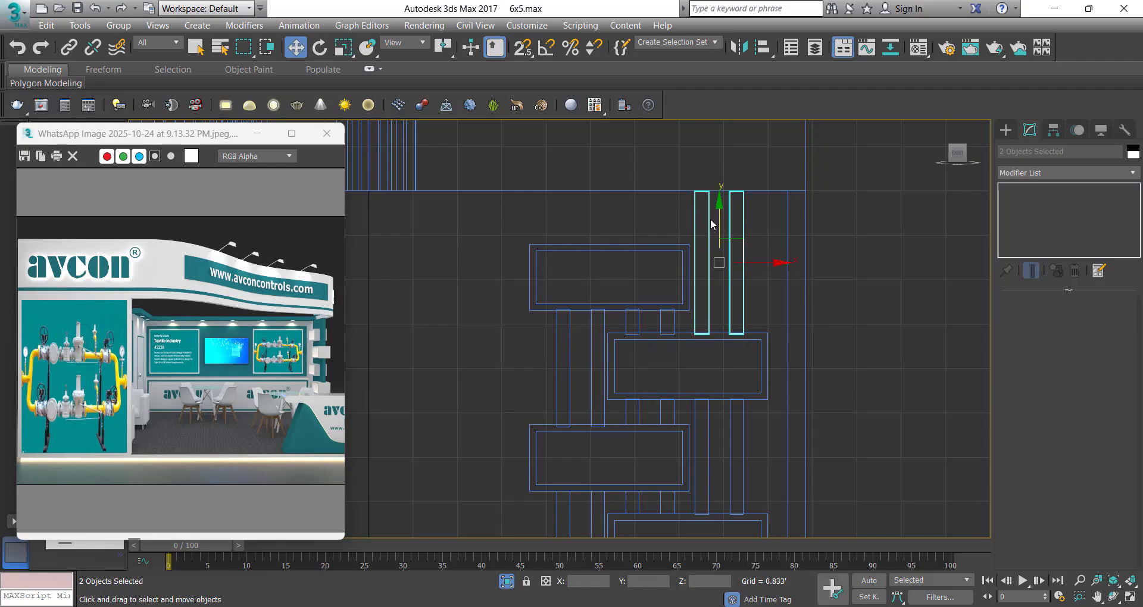
scroll(711, 221, up, 5)
scroll(713, 217, down, 3)
key(r)
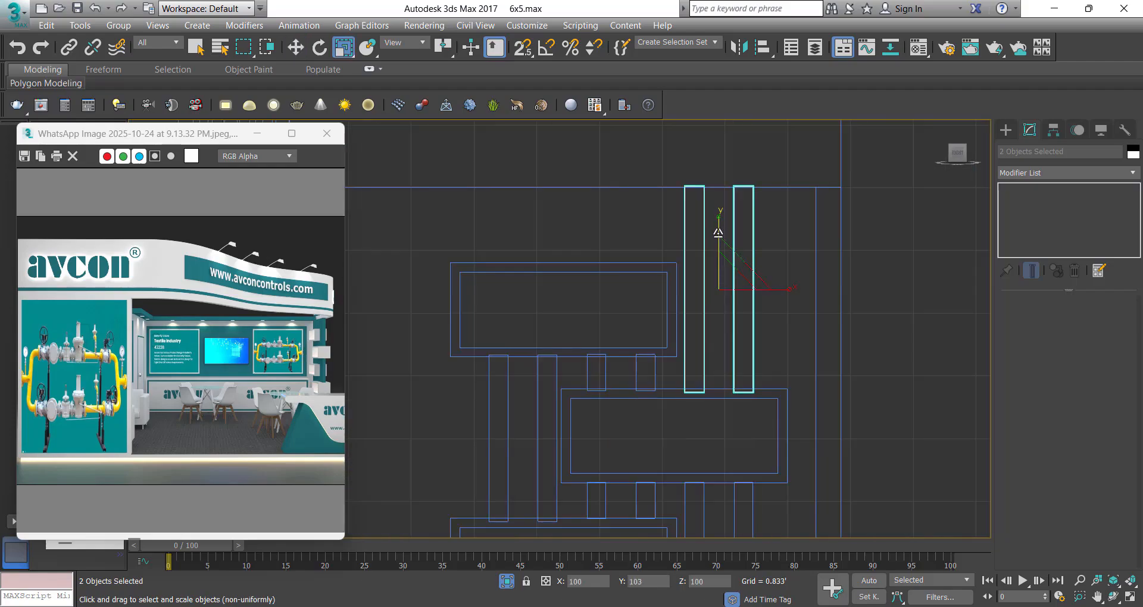
drag(718, 232, 718, 237)
key(w)
scroll(722, 242, down, 3)
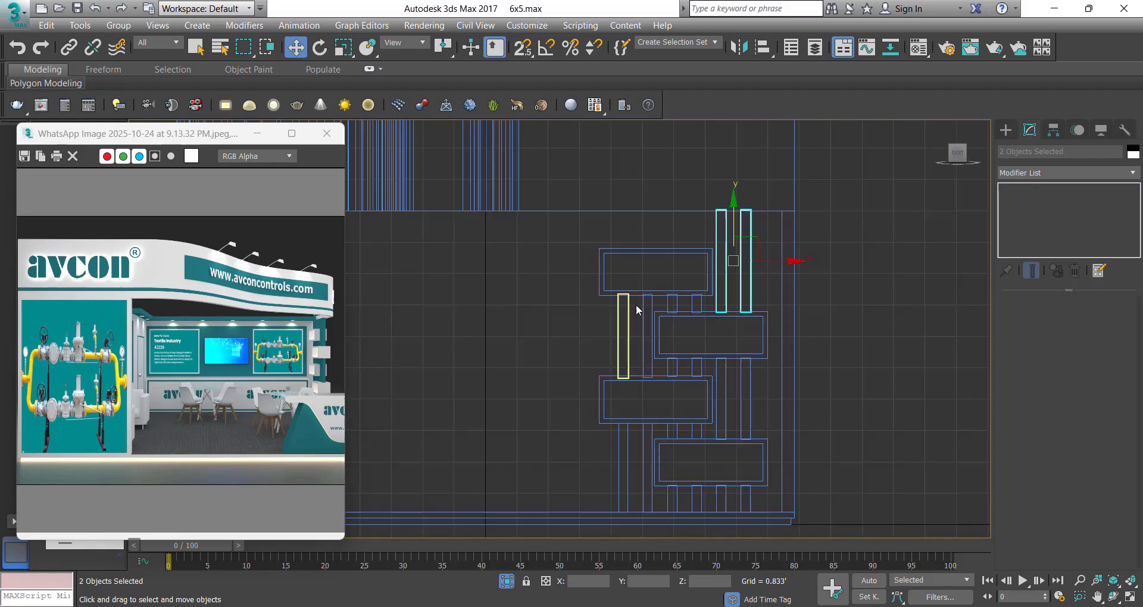
Clone the two short and two tall posts beneath the topmost display box upward above that box
scroll(637, 305, up, 3)
drag(684, 299, 755, 305)
middle_drag(674, 300, 666, 411)
ctrl+click(647, 417)
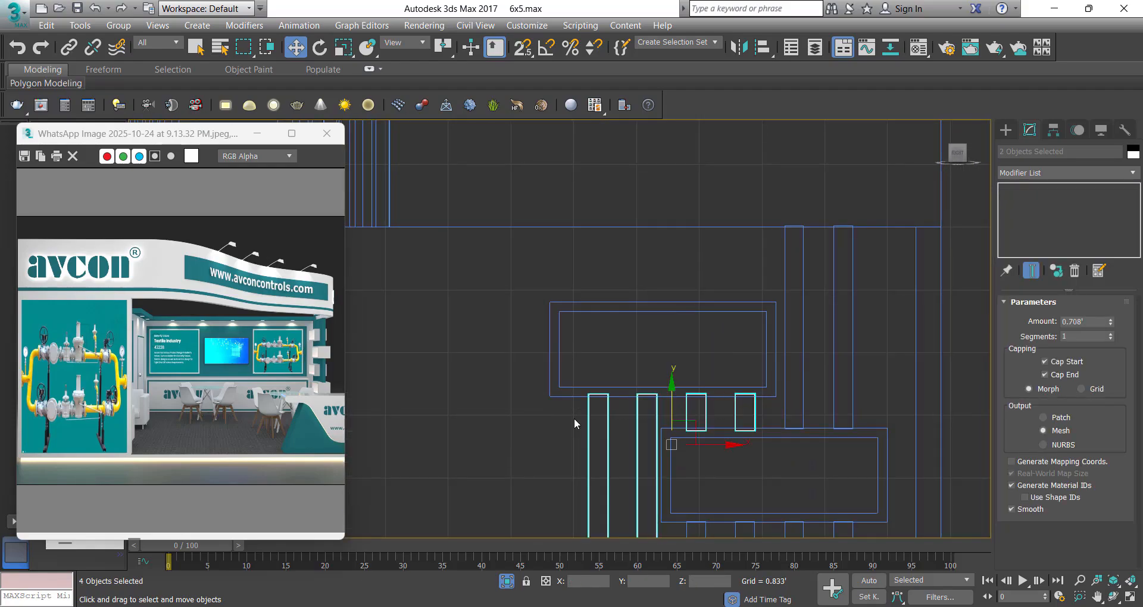
ctrl+click(598, 416)
shift+drag(695, 405, 695, 201)
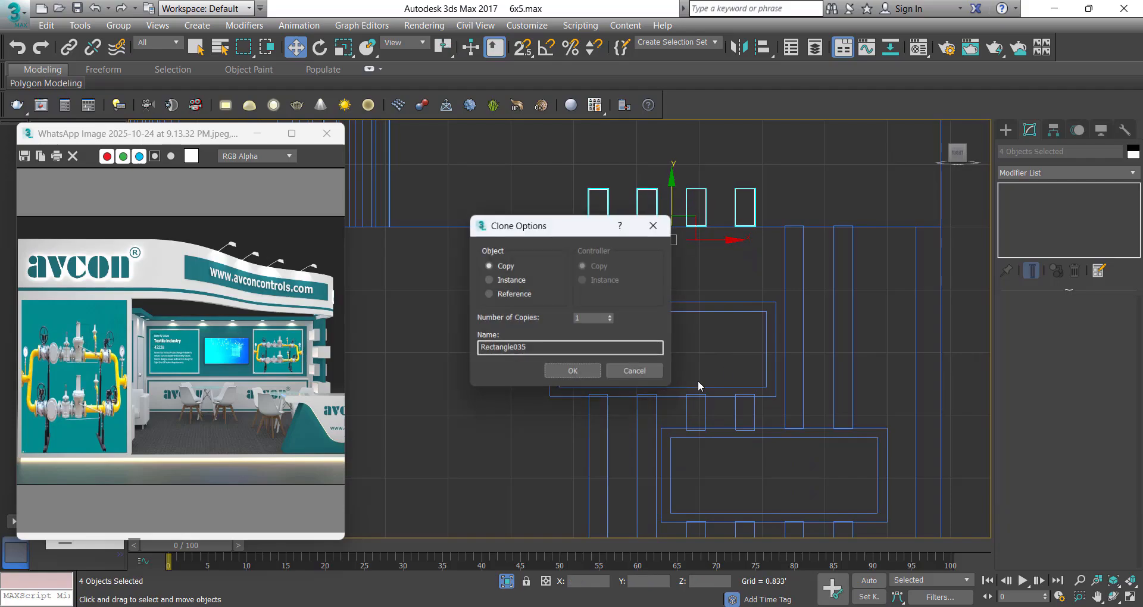
click(617, 370)
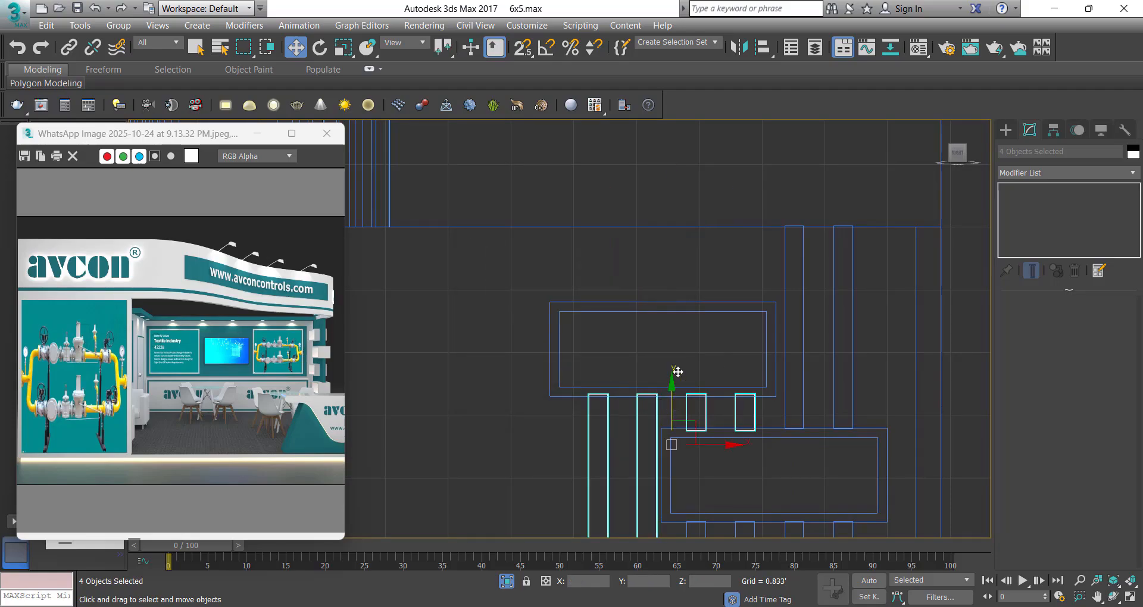
shift+drag(666, 411, 667, 204)
click(579, 369)
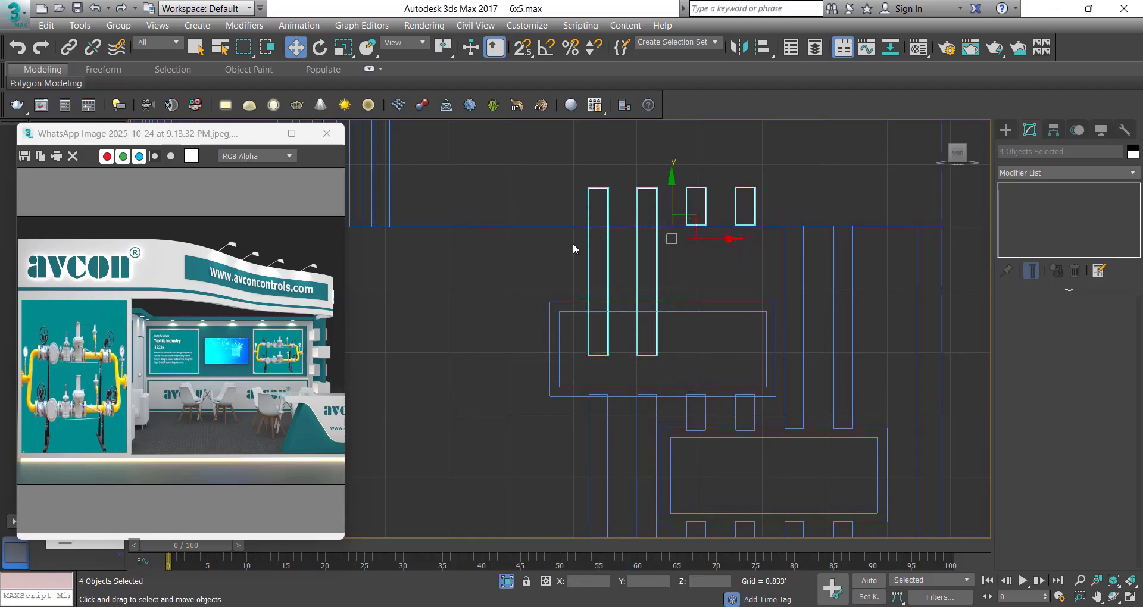
click(573, 244)
Move the two short cloned posts onto the topmost display box and scale them vertically to meet the fascia's underside
drag(772, 184, 695, 207)
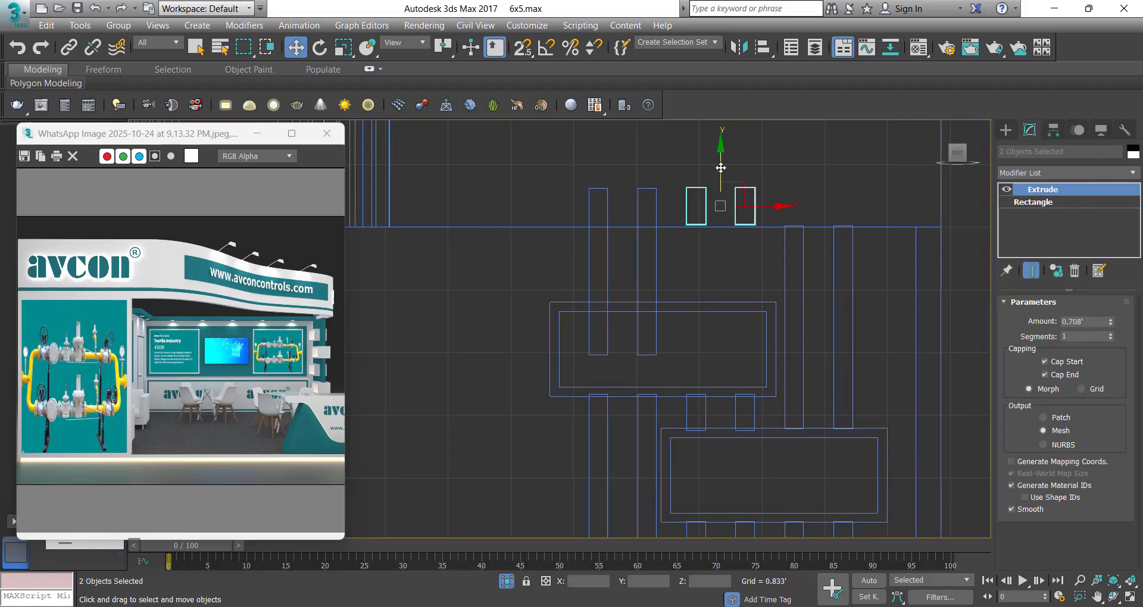
drag(721, 168, 748, 153)
key(r)
scroll(730, 197, up, 3)
key(w)
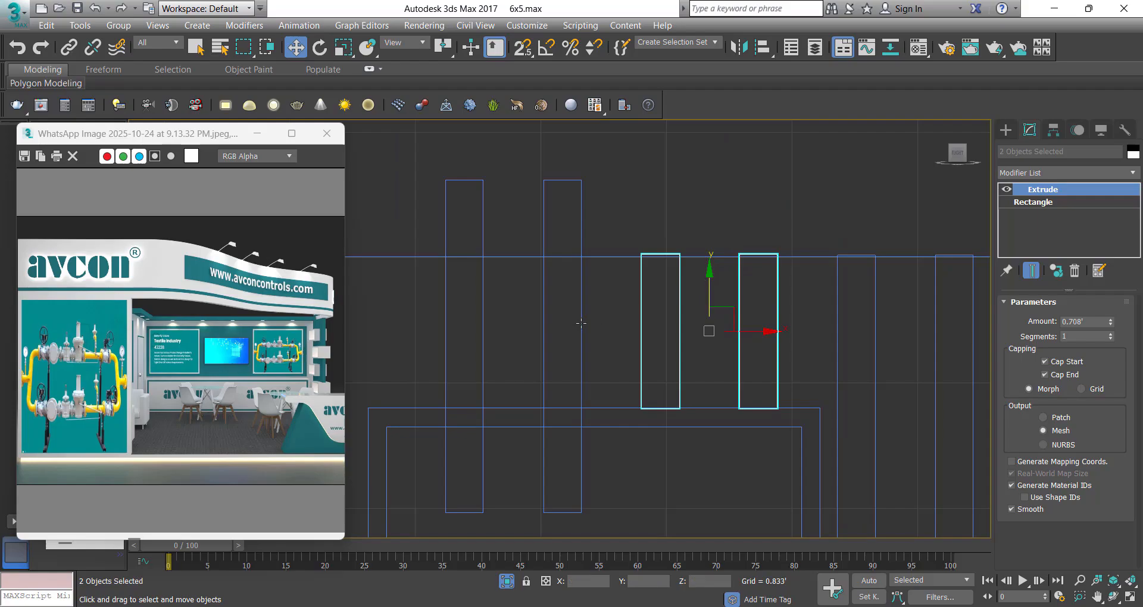
Scale and reposition the two tall cloned posts vertically to fit between the topmost display box and the fascia's underside
drag(581, 323, 429, 323)
key(r)
mouse_move(516, 298)
mouse_down()
mouse_move(508, 319)
mouse_move(513, 283)
mouse_up()
key(w)
key(r)
key(w)
Examine the side-wall display posts and the stall front in the perspective view with edged faces shown
scroll(513, 284, down, 4)
scroll(672, 388, down, 3)
mouse_move(672, 389)
middle_down()
mouse_move(624, 443)
mouse_move(661, 404)
mouse_move(666, 424)
mouse_move(706, 408)
mouse_move(650, 388)
mouse_move(719, 390)
middle_up()
key(p)
click(764, 407)
key(F4)
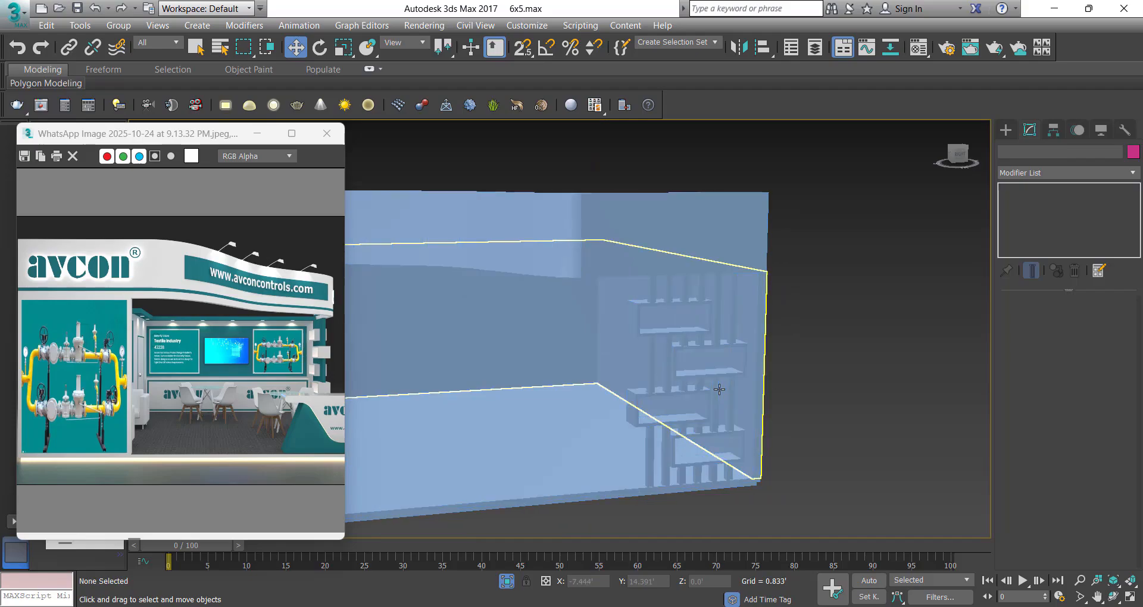
alt+middle_drag(798, 340, 798, 364)
alt+middle_drag(754, 420, 529, 404)
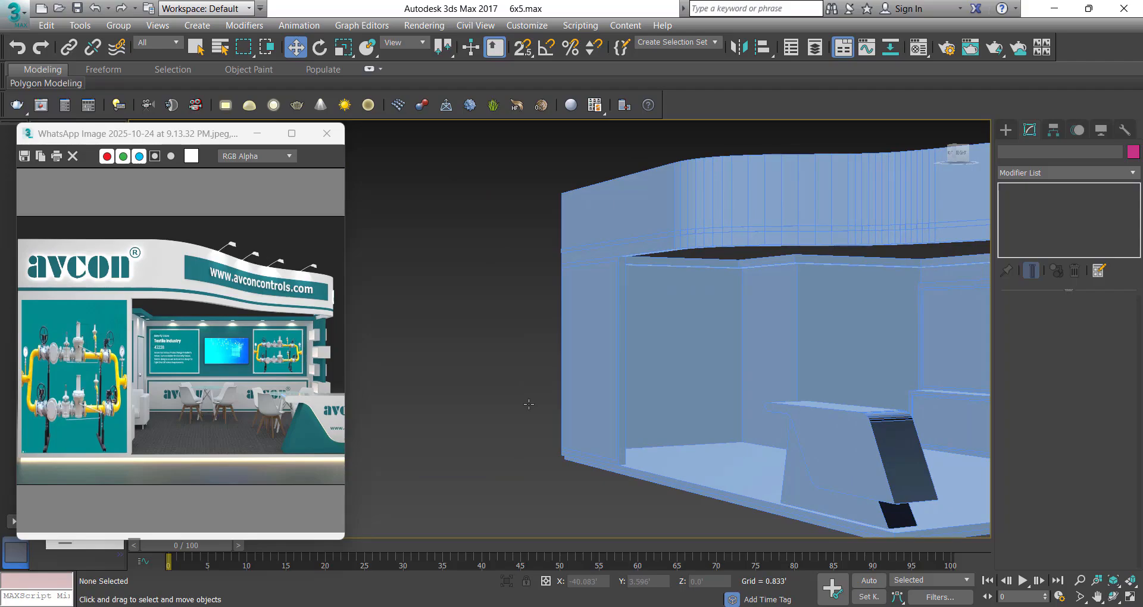